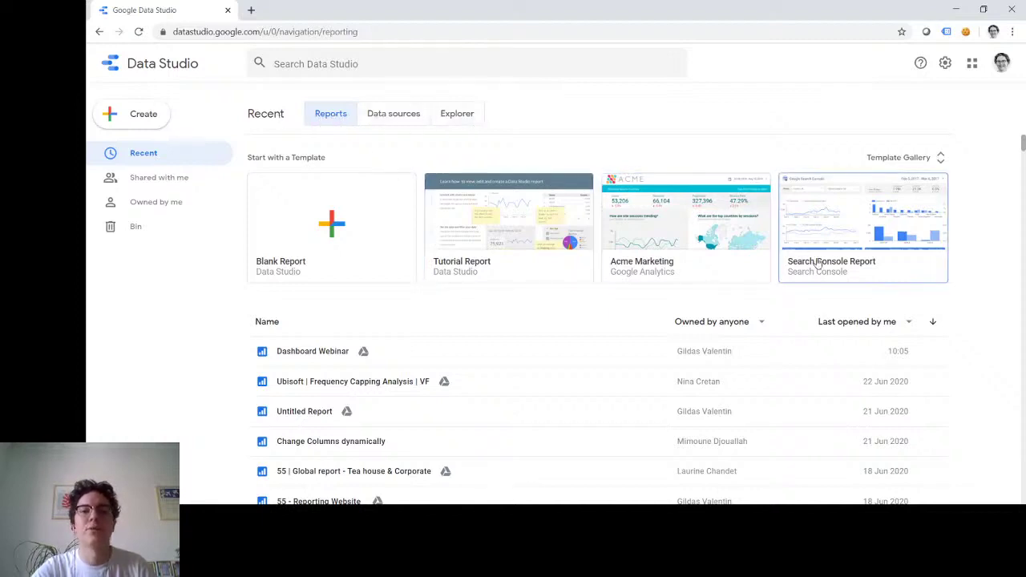
- Filter the report list to those owned by me, and start a blank report from the template gallery
click(761, 322)
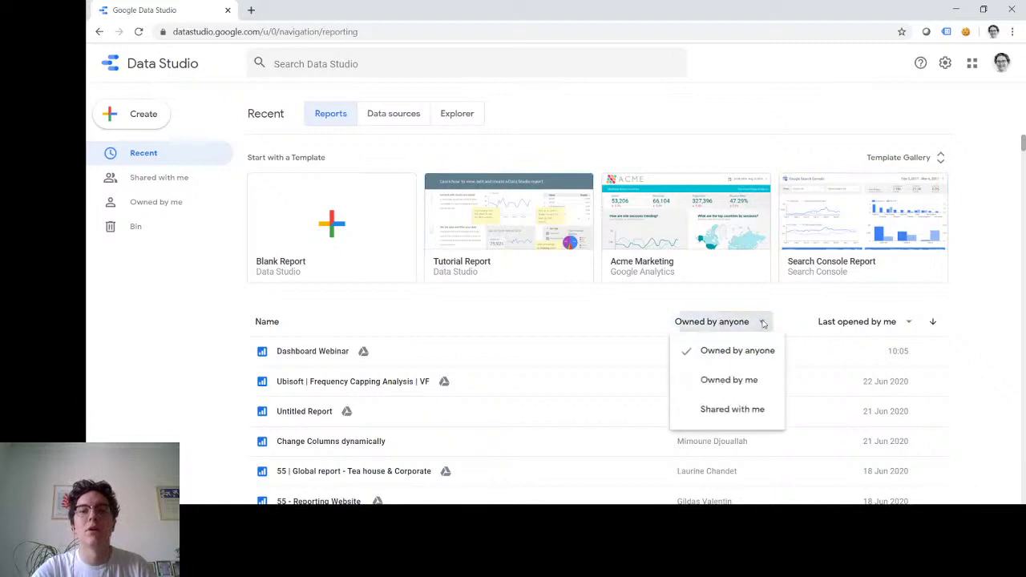
click(730, 380)
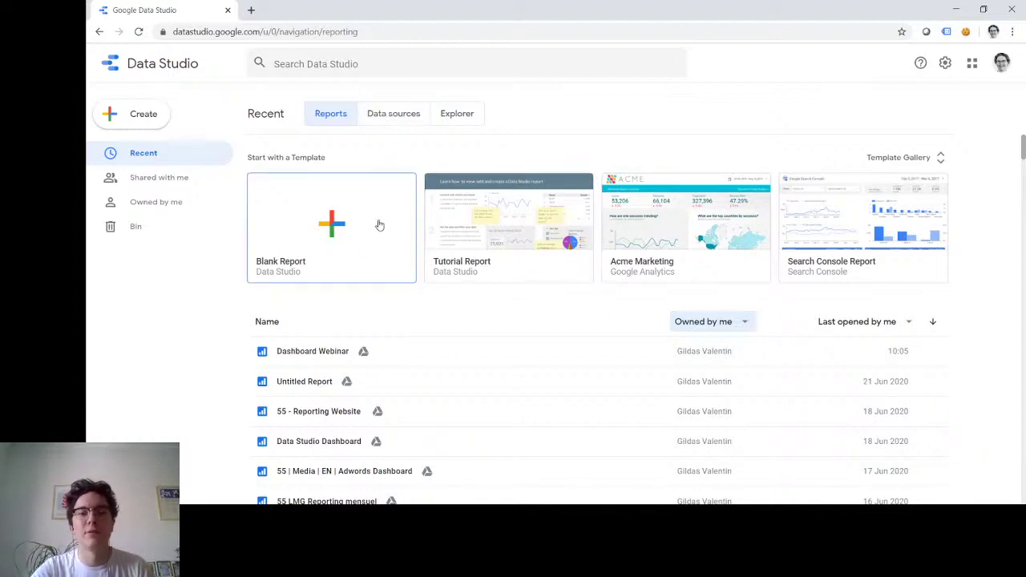
click(893, 159)
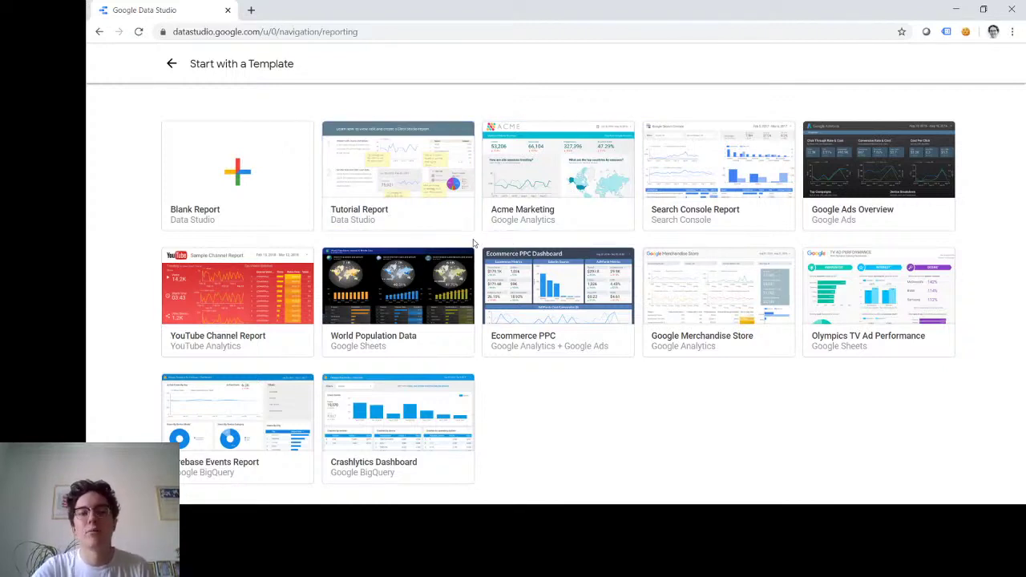
click(228, 176)
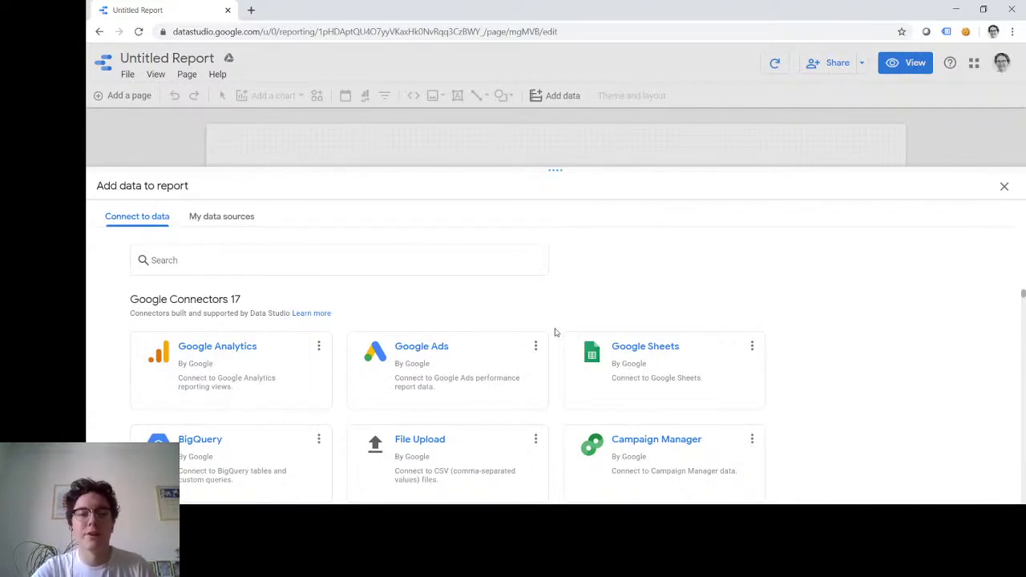
- Enlarge the data connection area and look through the available Google and partner connectors
scroll(553, 332, down, 2)
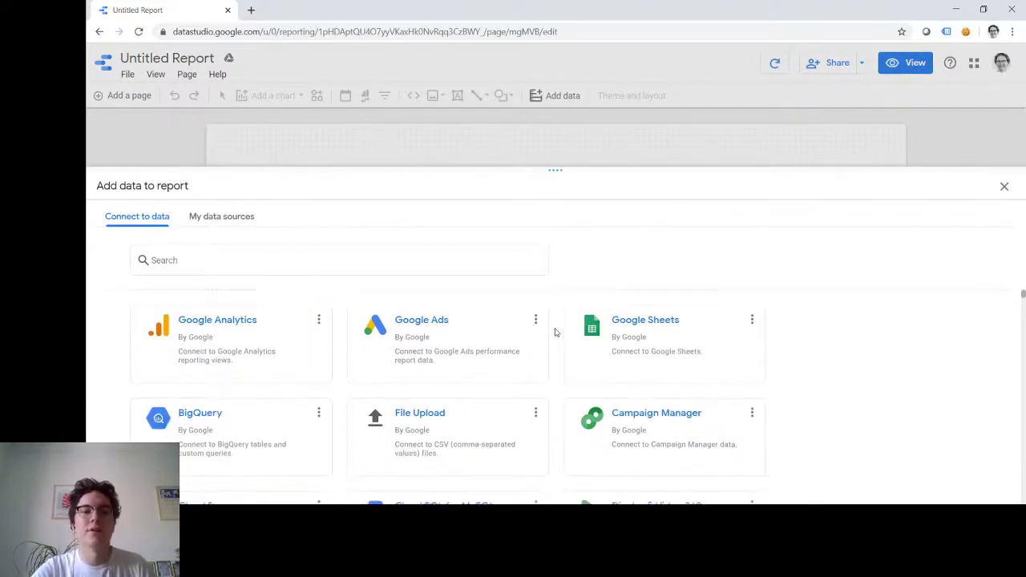
scroll(552, 332, up, 2)
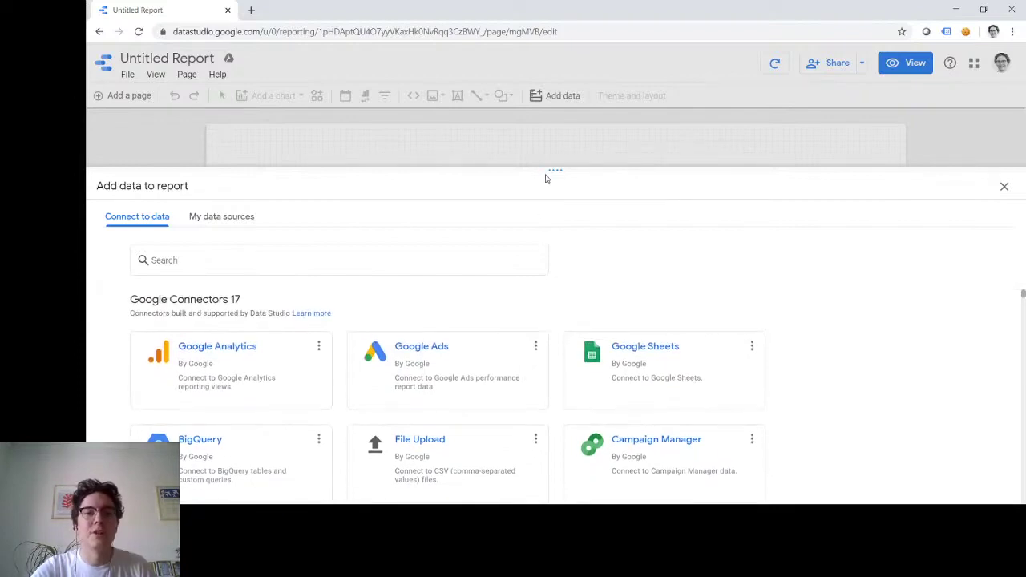
drag(552, 170, 558, 78)
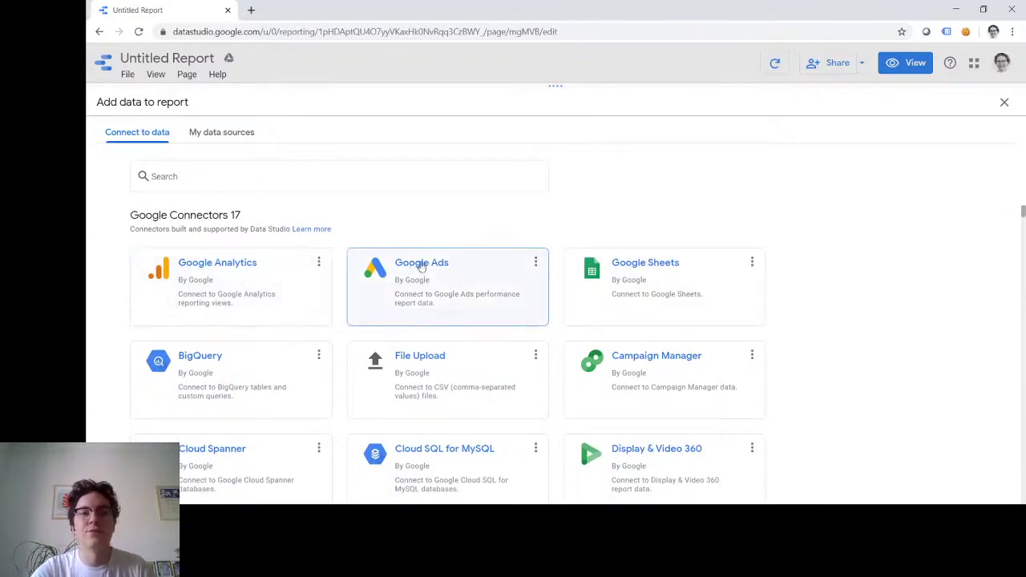
scroll(820, 280, down, 3)
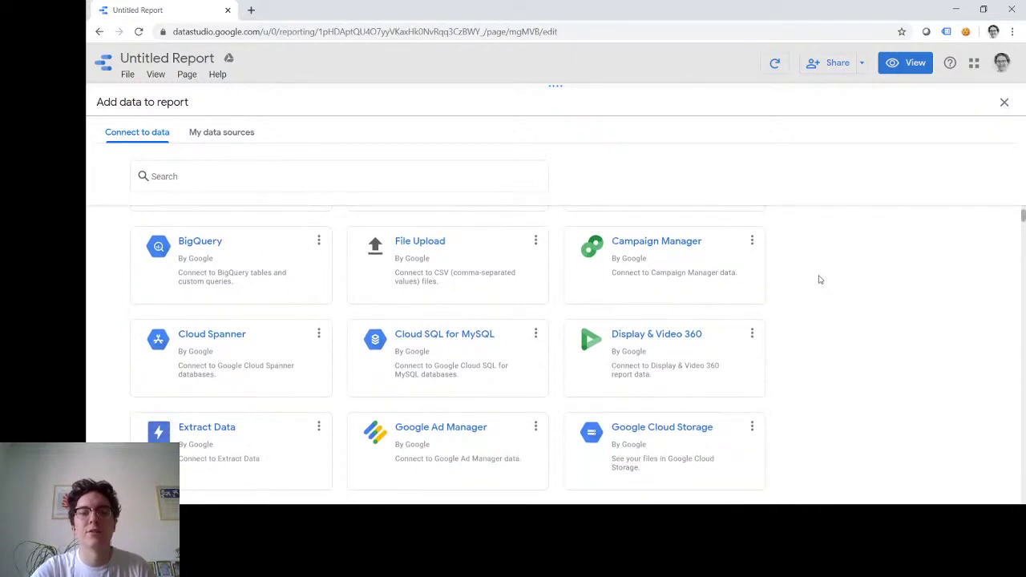
scroll(820, 279, down, 1)
scroll(820, 280, up, 2)
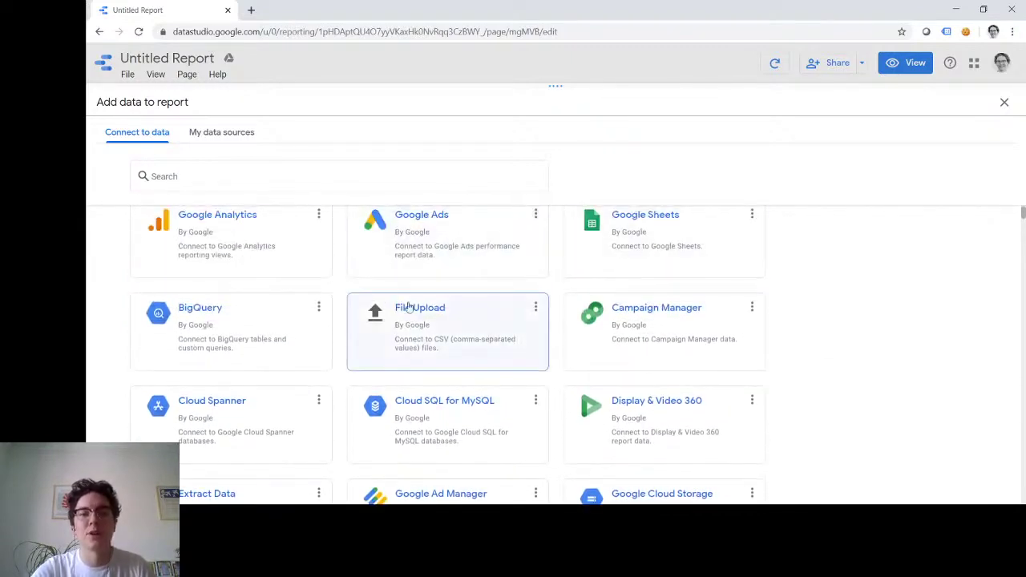
scroll(828, 370, down, 1)
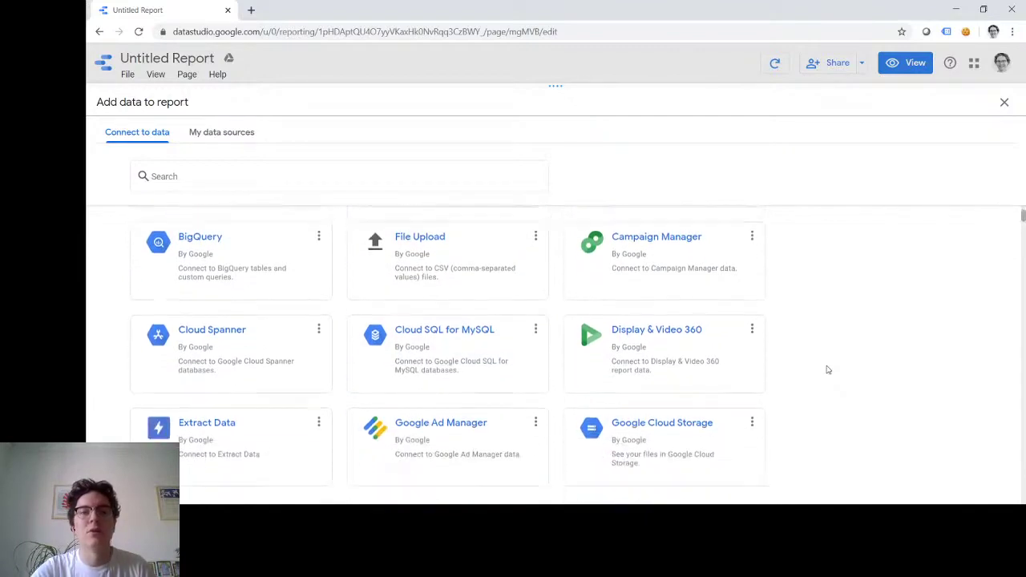
scroll(827, 368, up, 2)
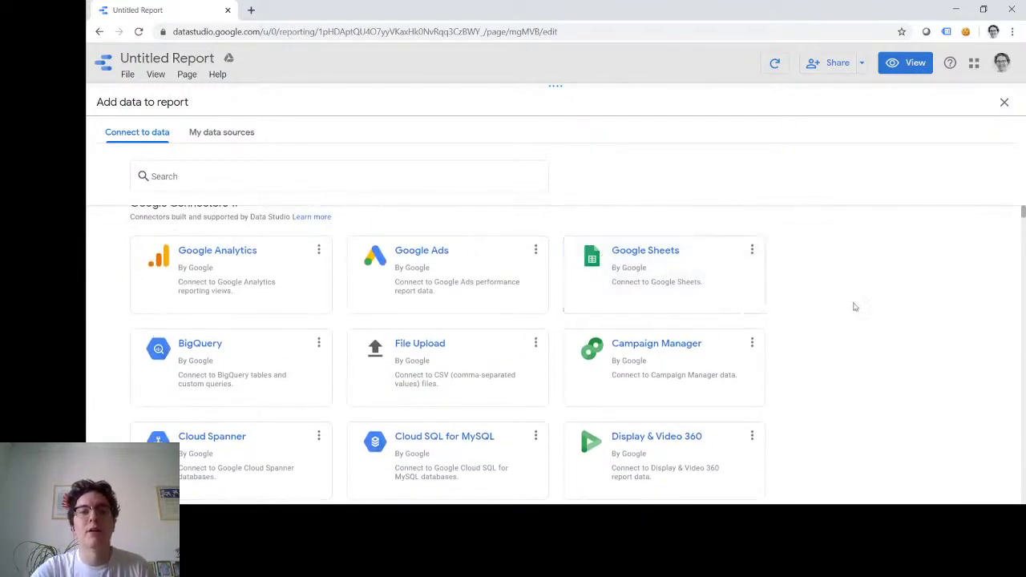
scroll(854, 307, down, 6)
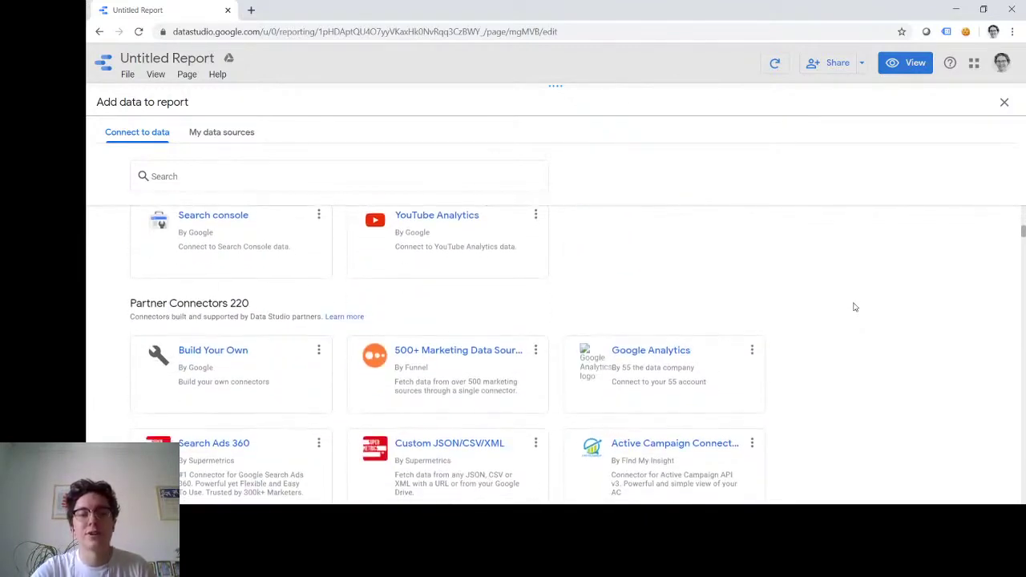
scroll(854, 307, down, 2)
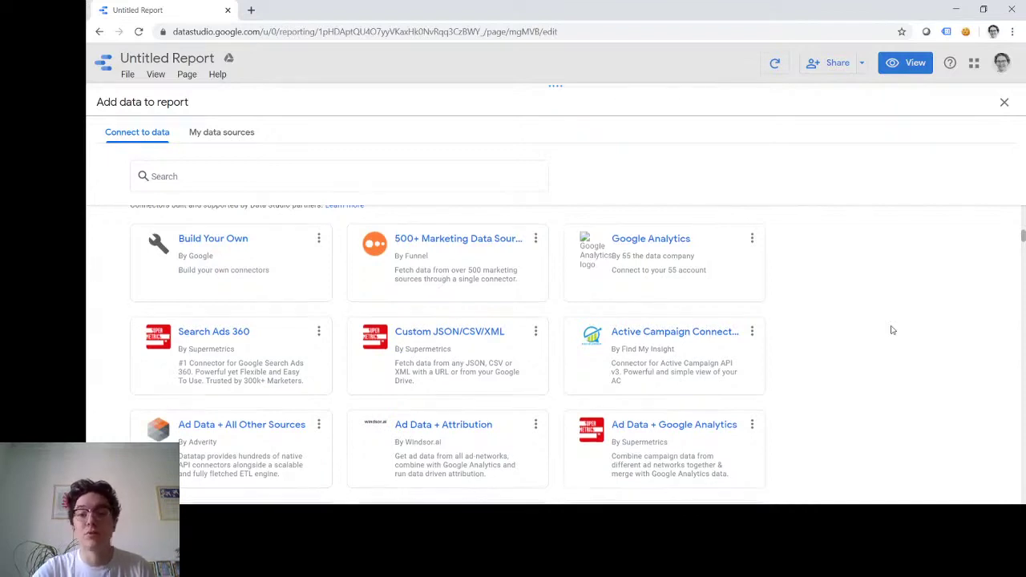
scroll(892, 330, down, 3)
scroll(893, 330, down, 2)
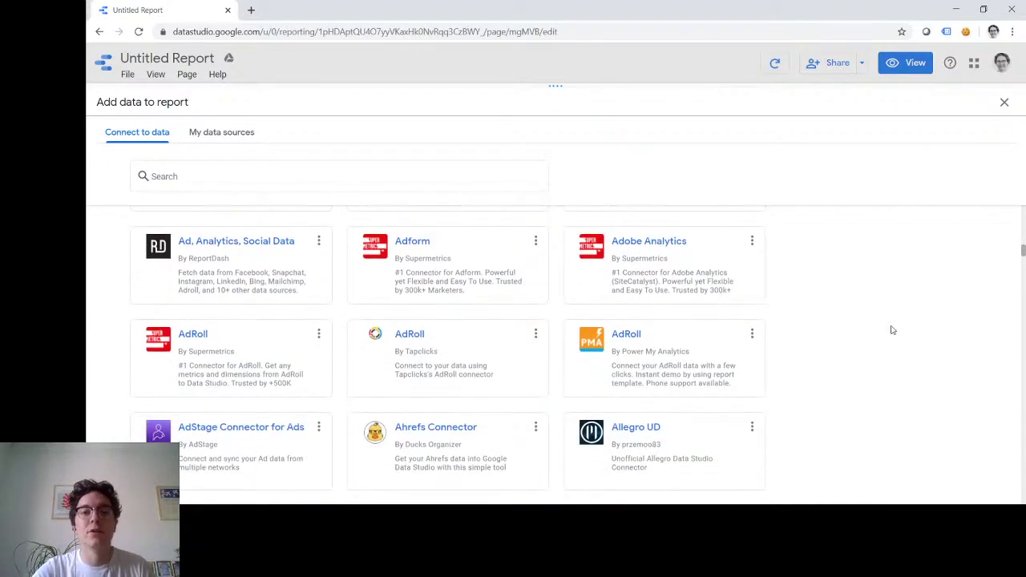
scroll(892, 329, up, 8)
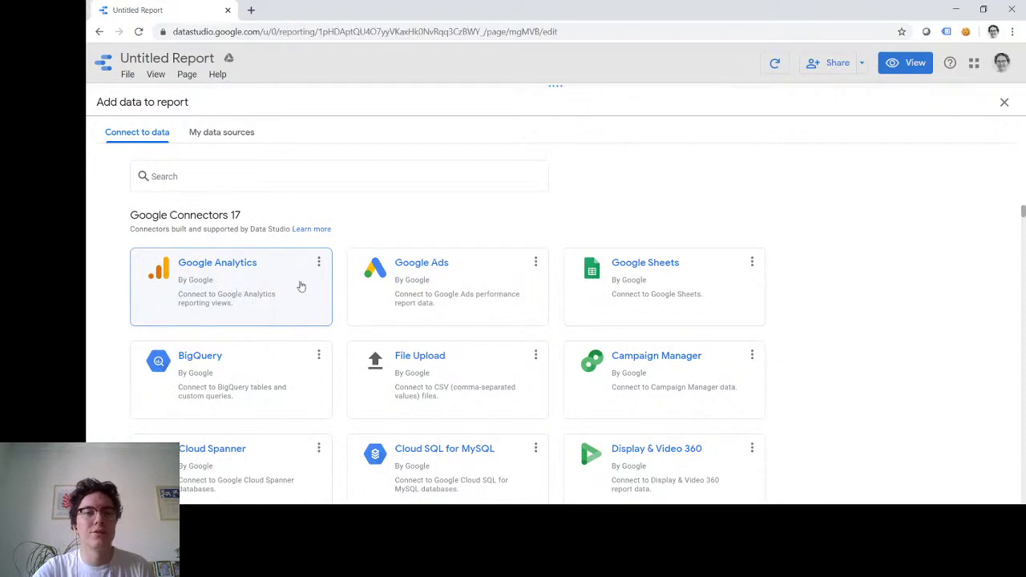
- Add Google Analytics data to the report from the Demo Account, Google Merchandise Store property, 1 Master View
click(248, 278)
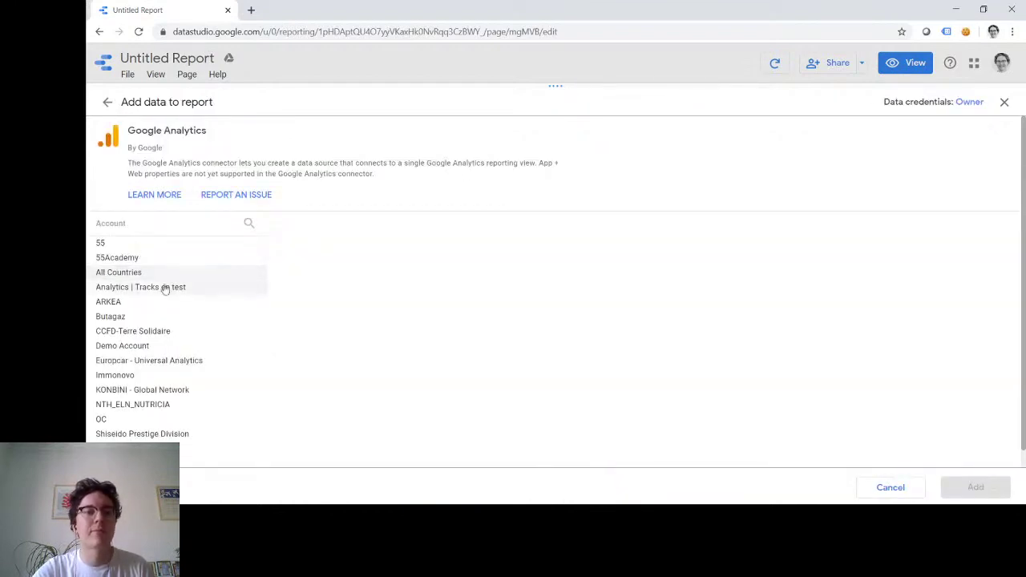
click(121, 345)
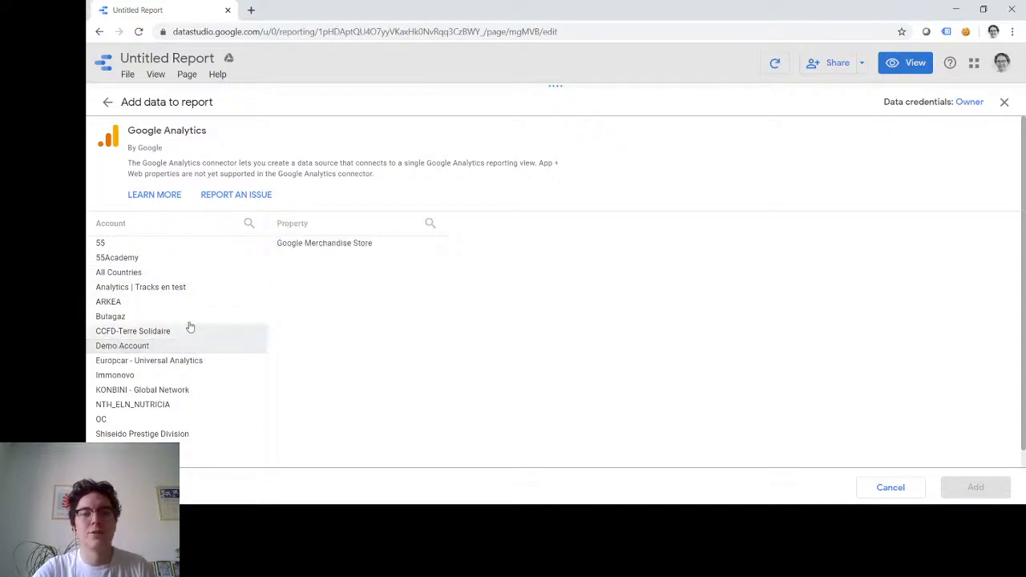
click(331, 247)
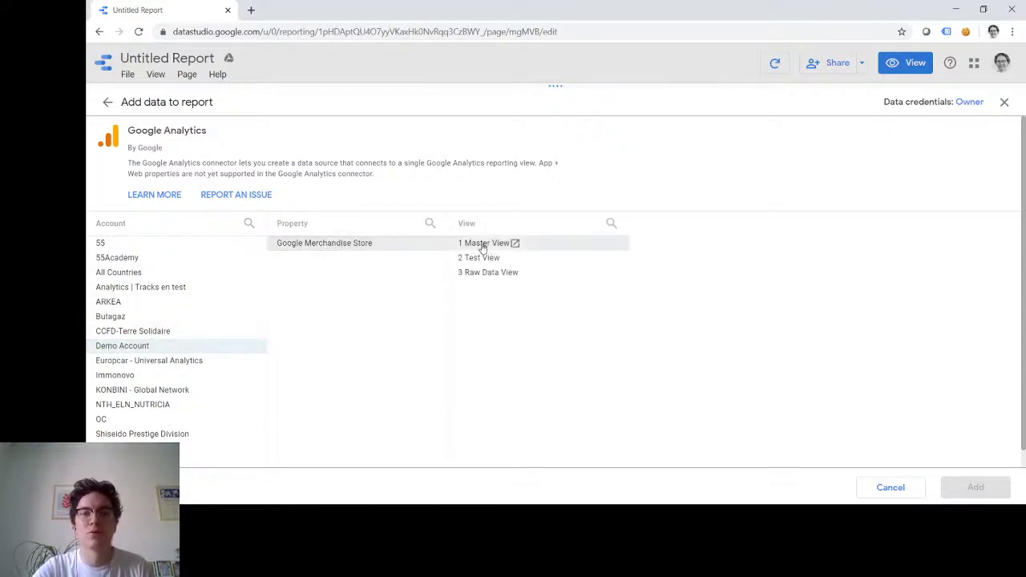
click(483, 247)
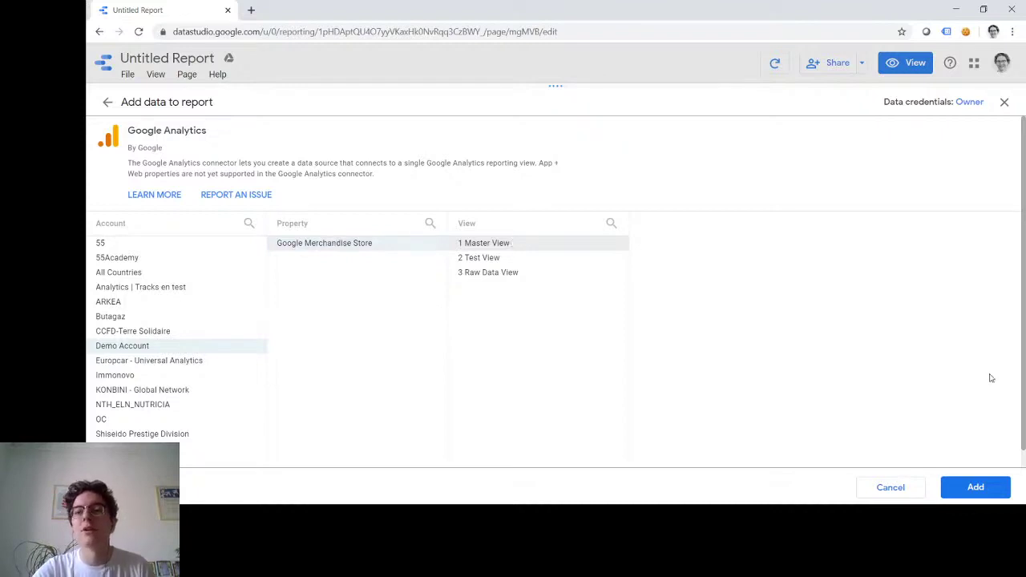
click(965, 487)
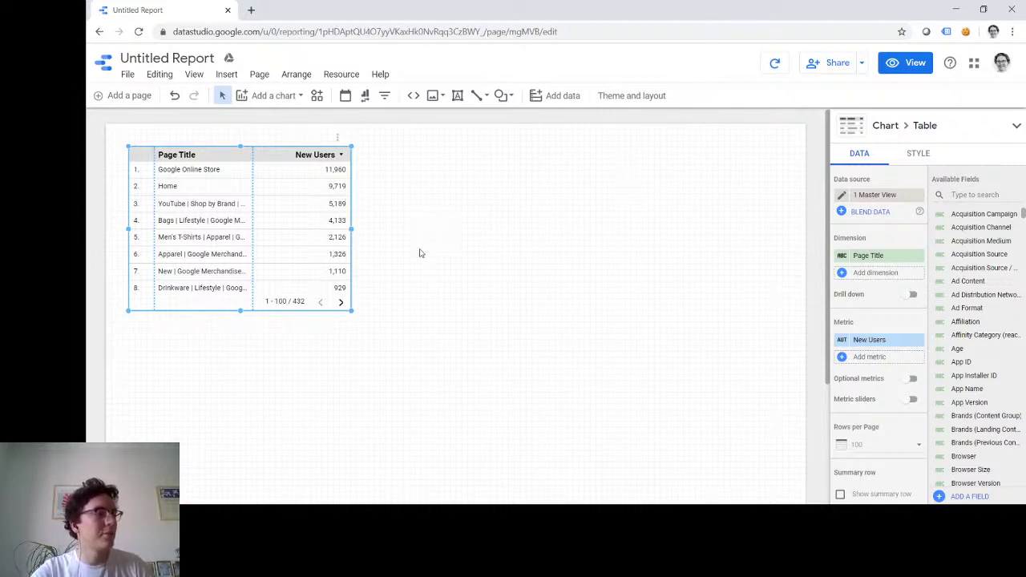
- Rename the untitled report as Dashboard Webinar
click(170, 58)
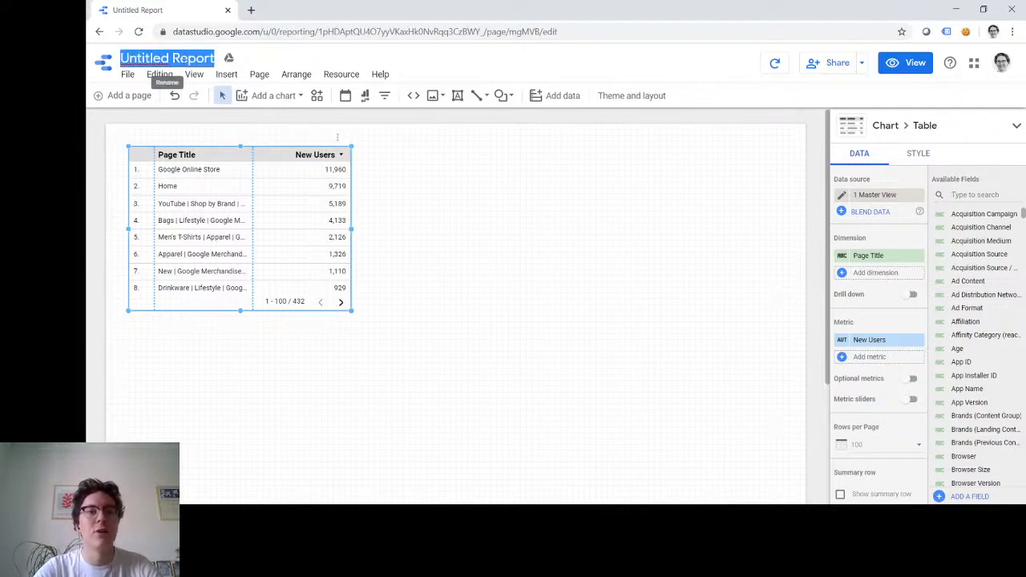
text(Dashboard Webinar)
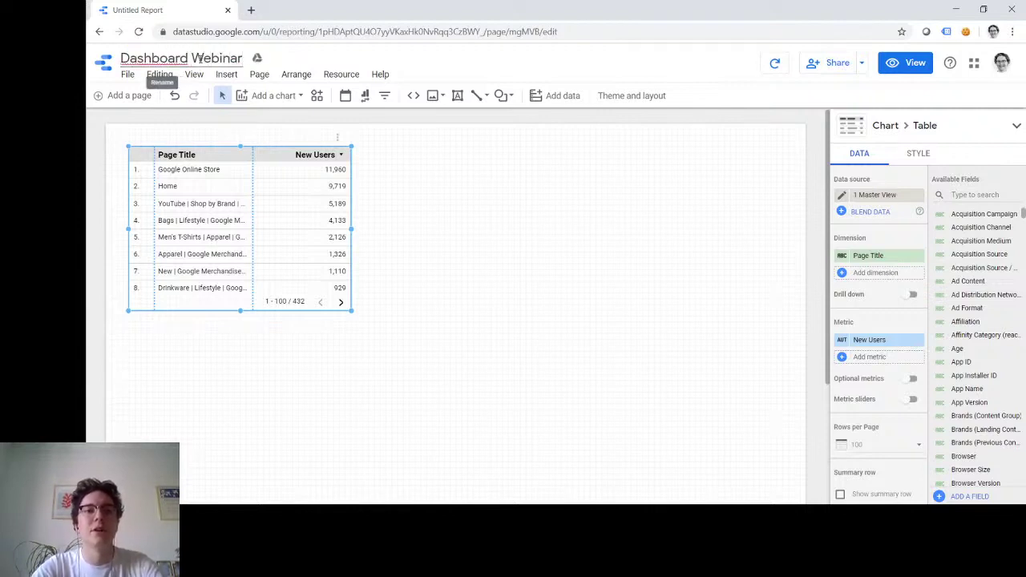
click(409, 119)
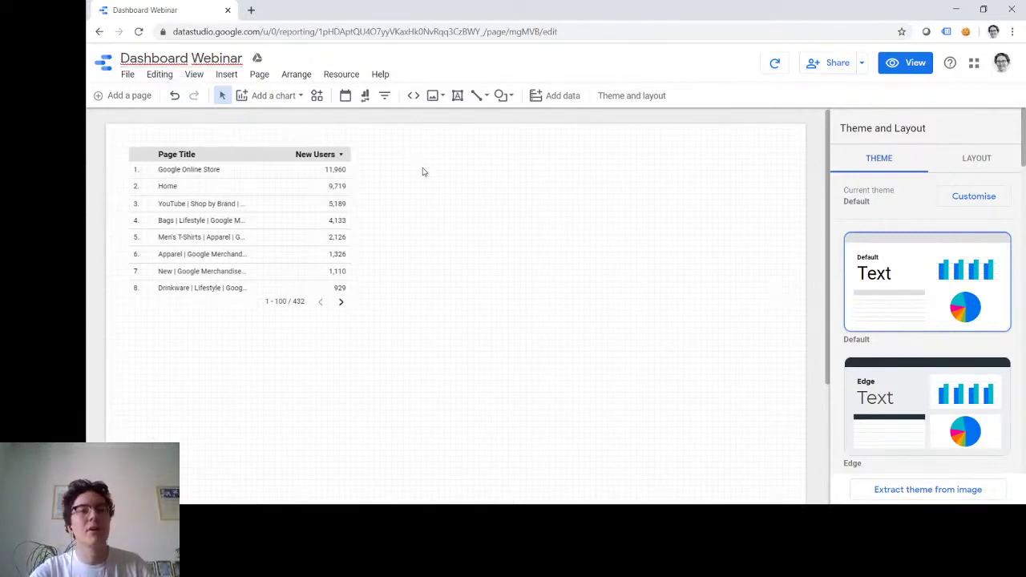
- Replace the table's New Users metric with Sessions
click(232, 216)
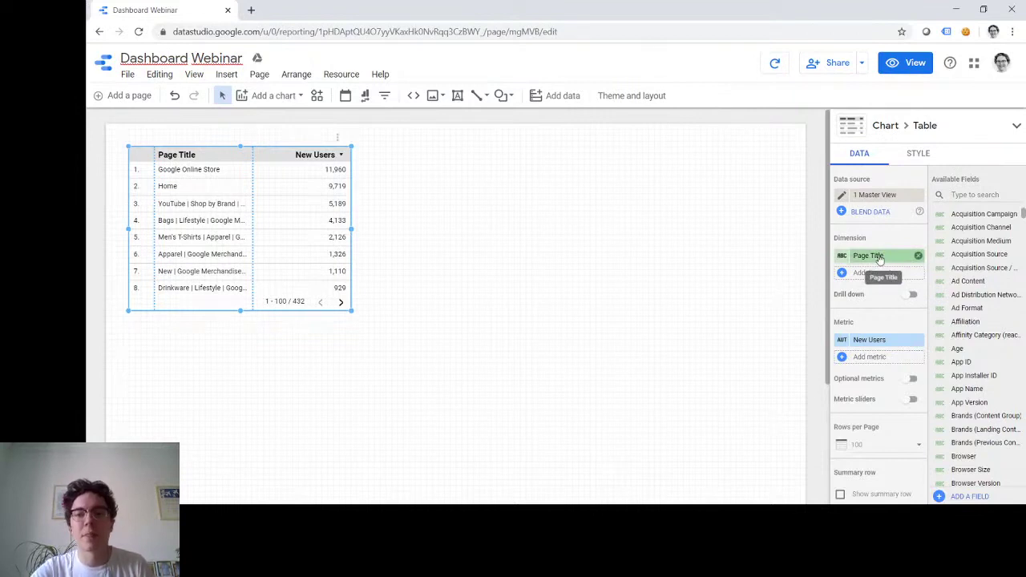
click(863, 341)
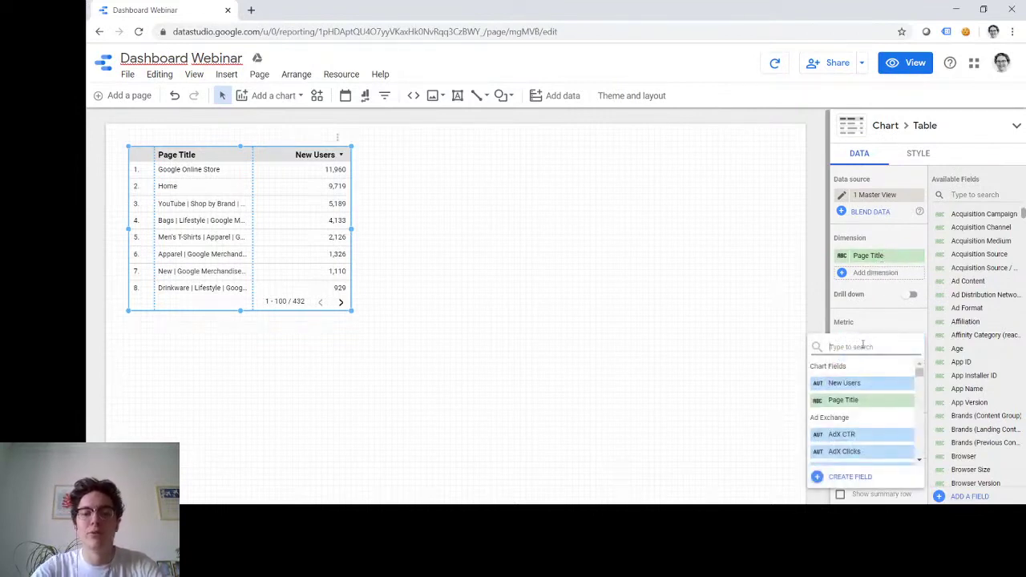
text(sessions)
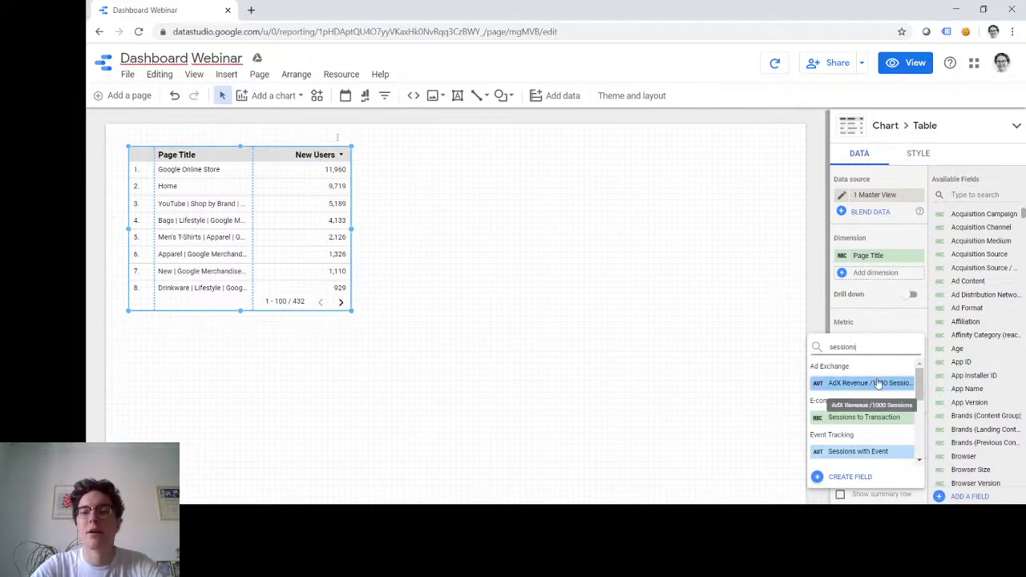
scroll(878, 383, down, 5)
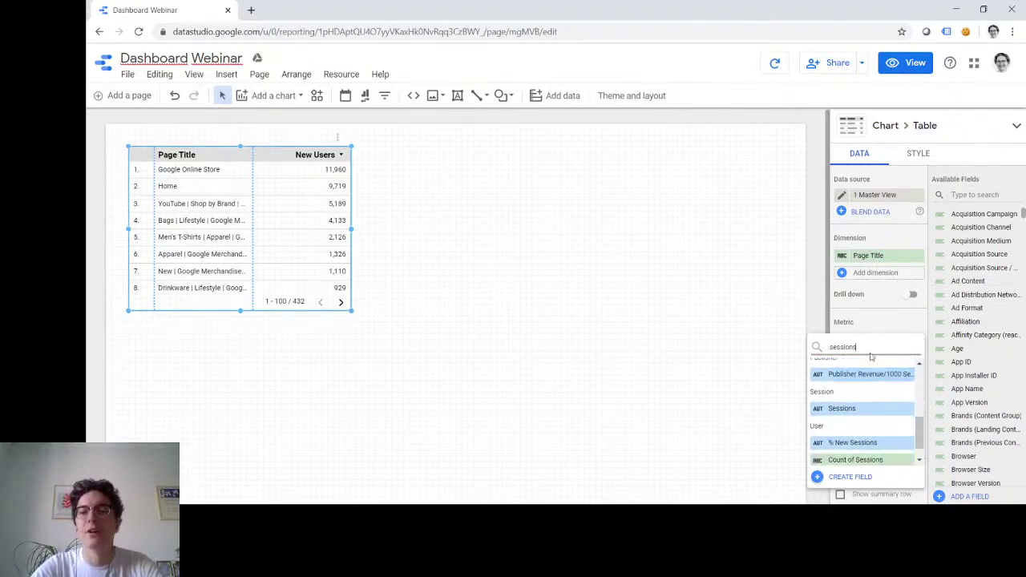
click(876, 411)
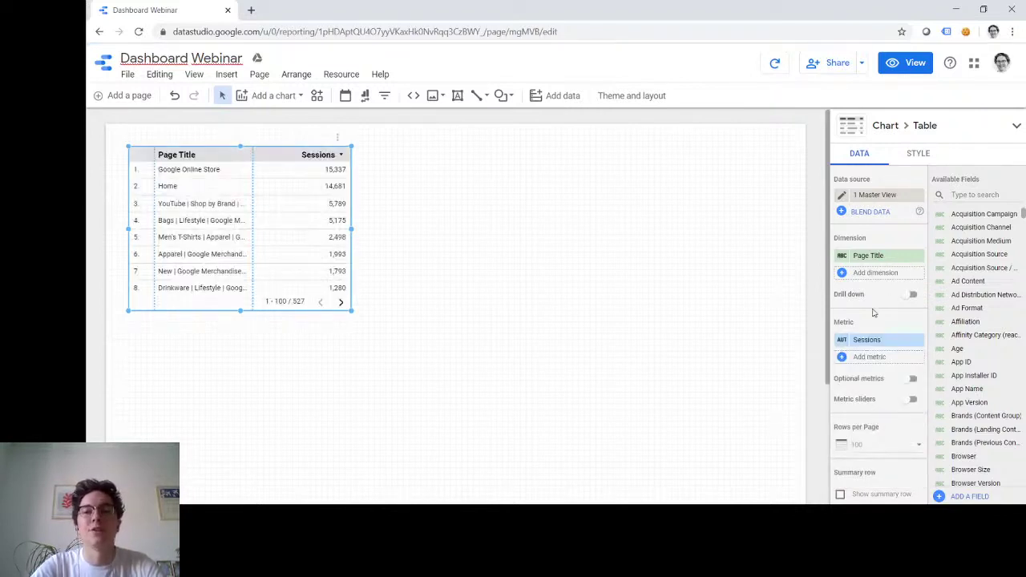
- Replace the table's Page Title dimension with Device Category
click(874, 257)
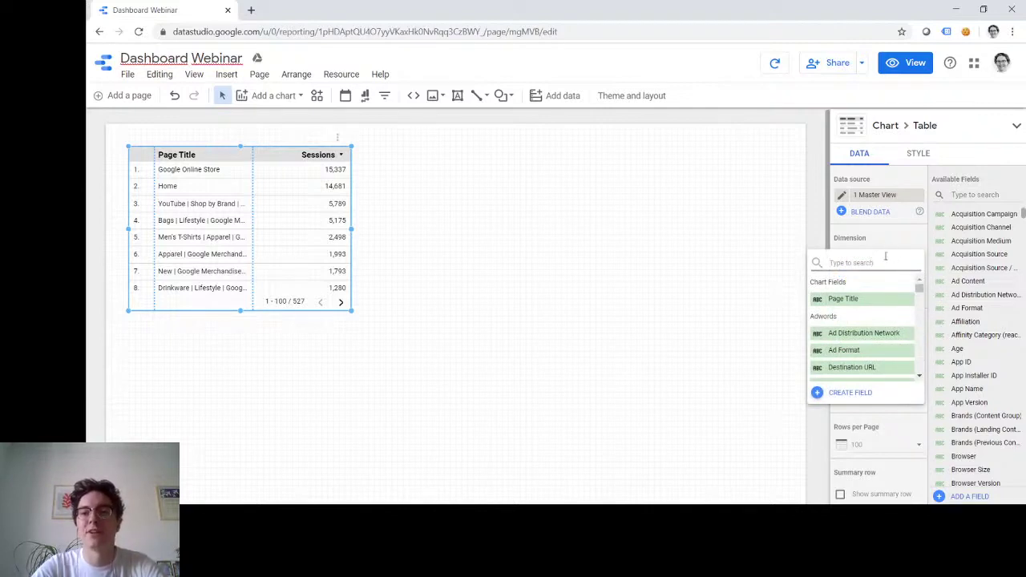
text(de)
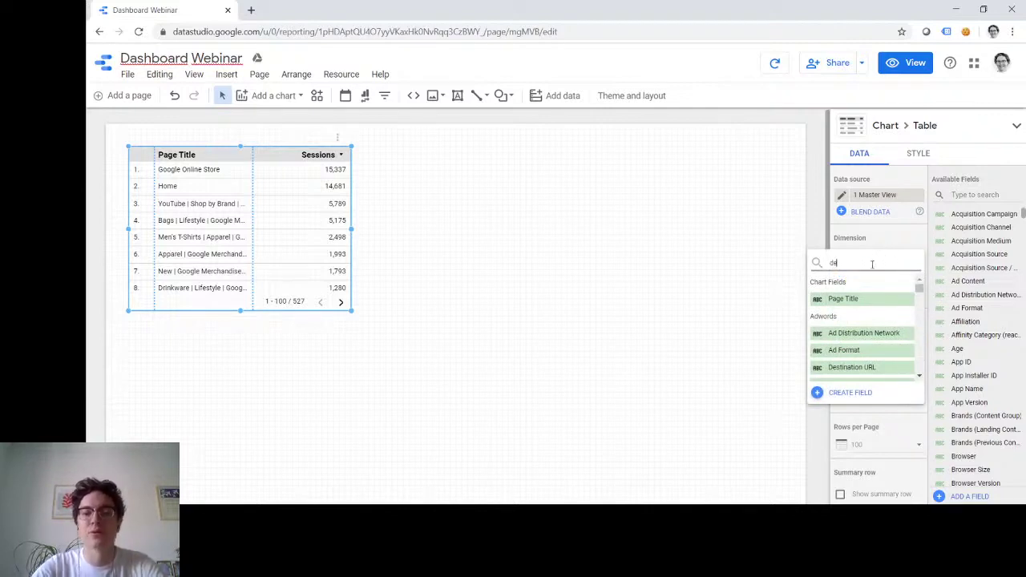
text(vice)
click(859, 300)
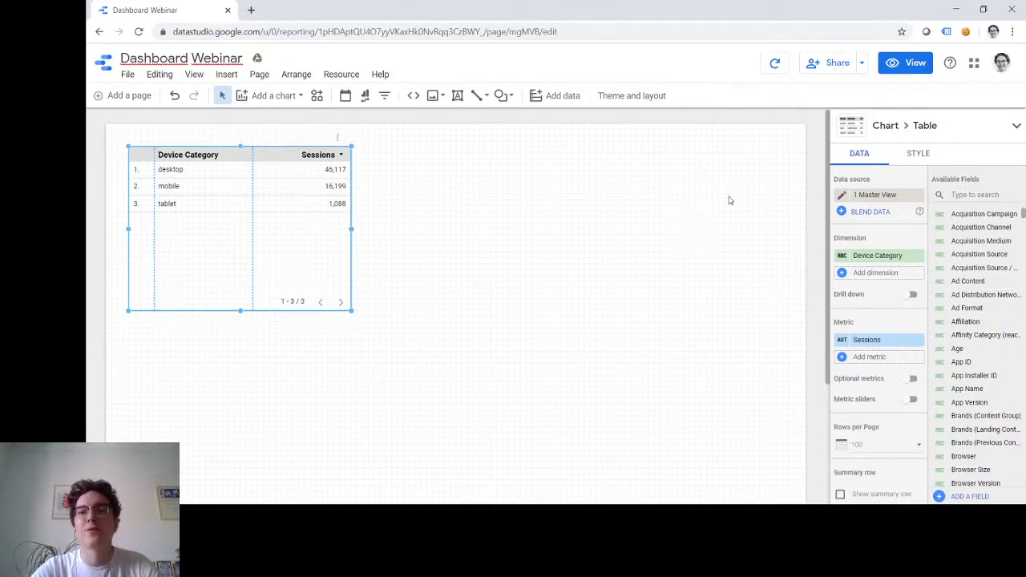
- Try the table as a column chart, switch it to a pie chart and open its style settings
click(1015, 129)
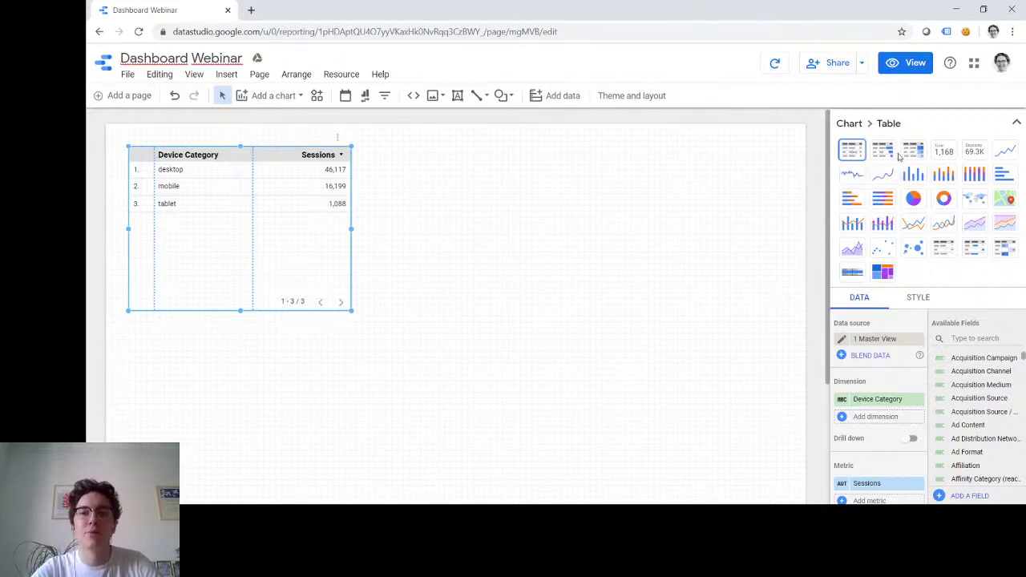
click(913, 176)
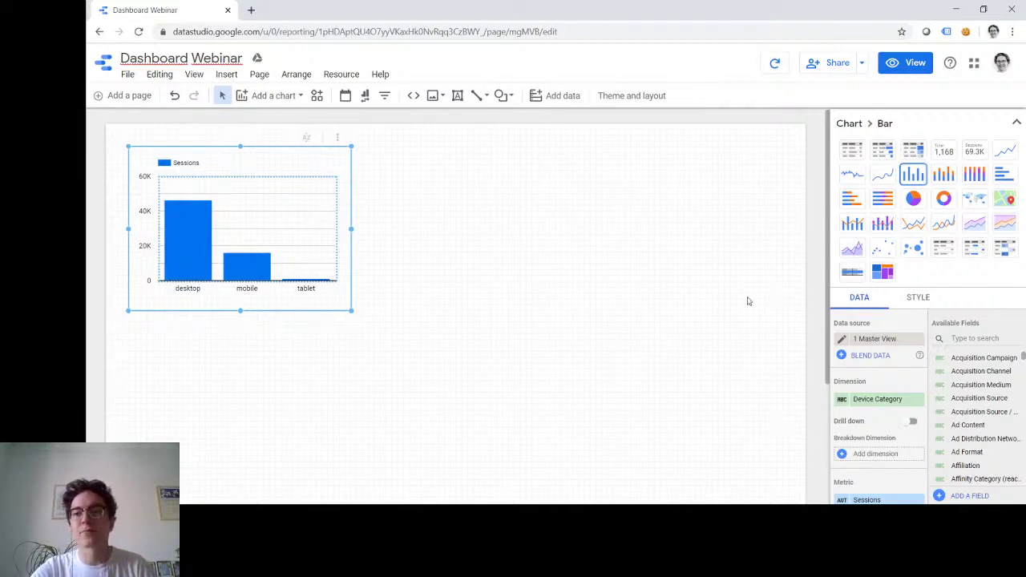
click(916, 200)
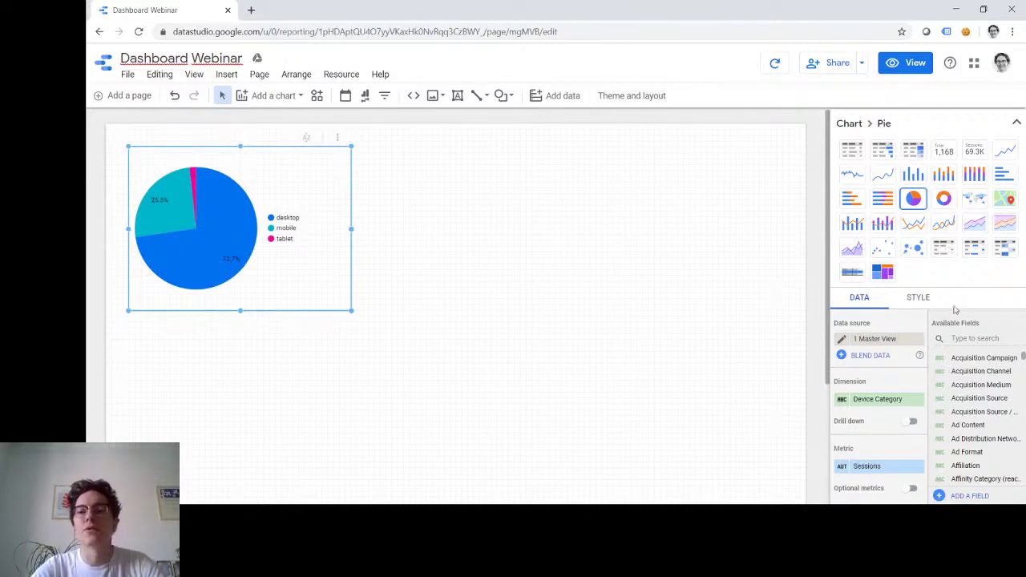
click(920, 299)
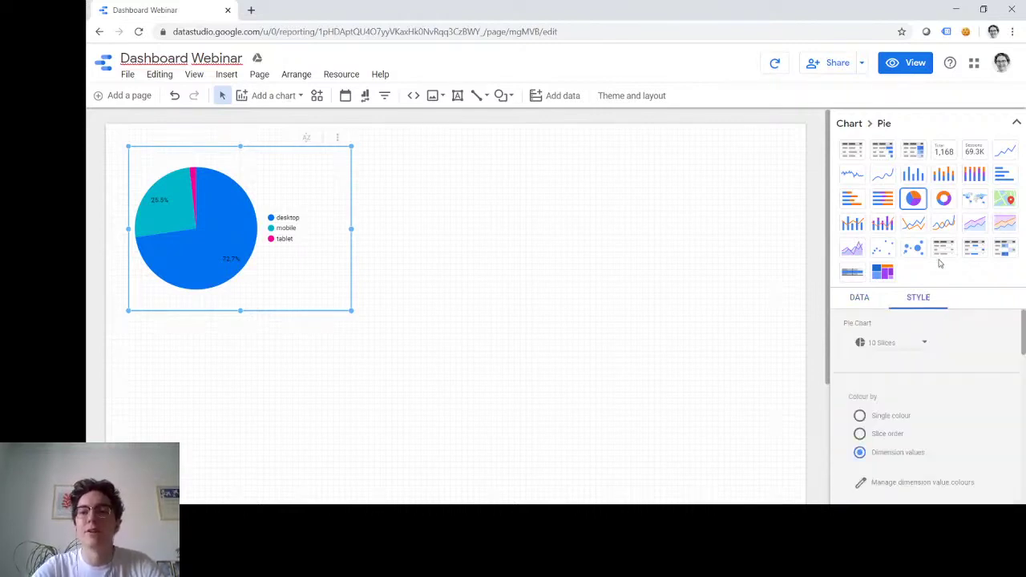
- Try colouring the pie chart with shades of a single colour, first dark red and then dark blue
click(1017, 122)
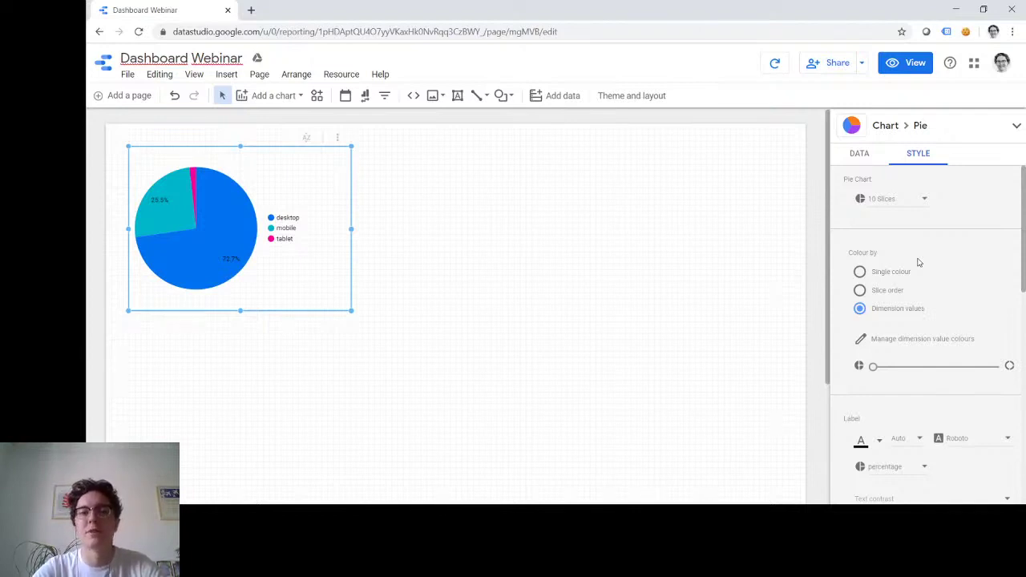
click(860, 272)
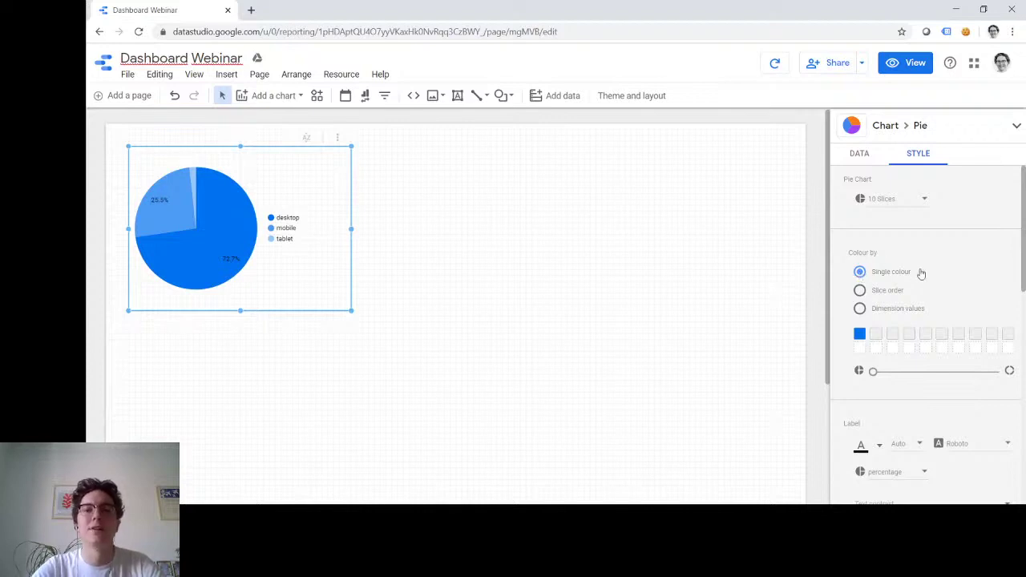
click(858, 337)
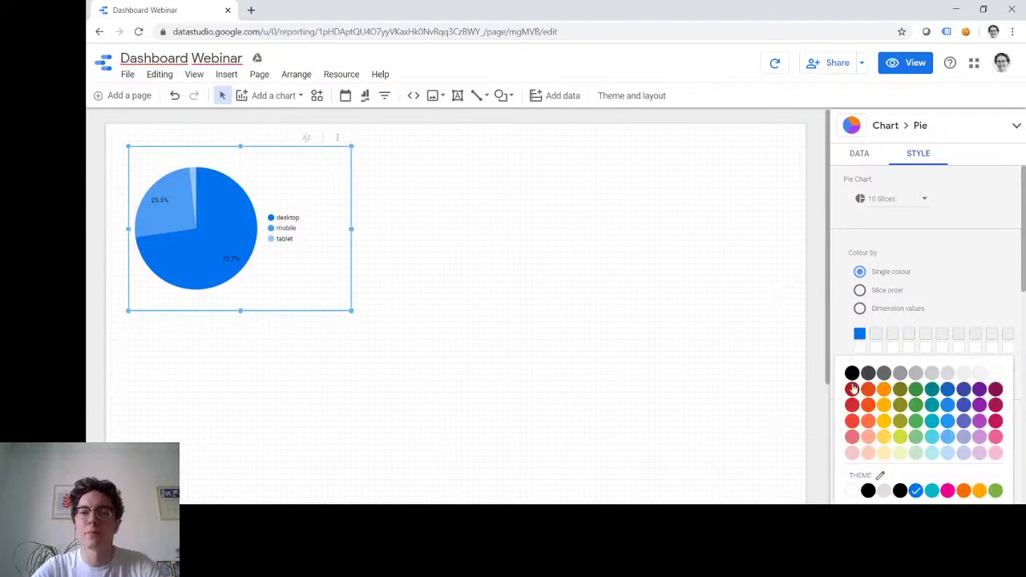
click(853, 390)
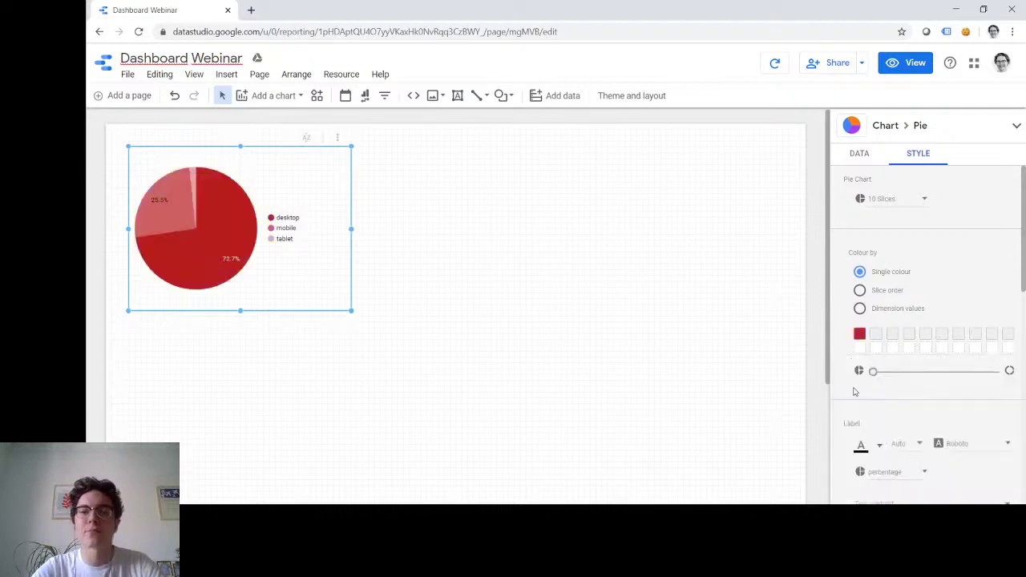
click(860, 335)
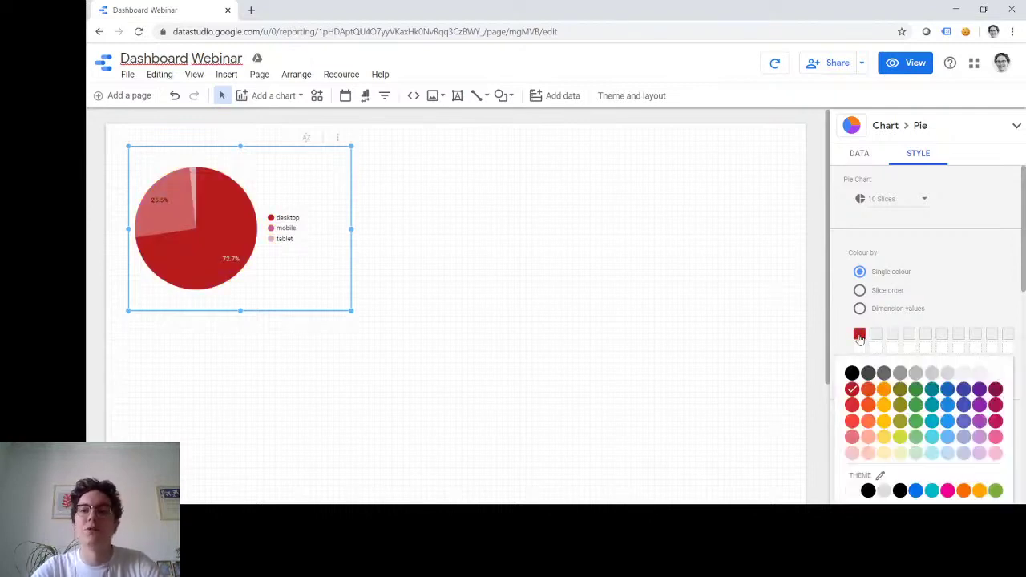
click(947, 390)
click(858, 338)
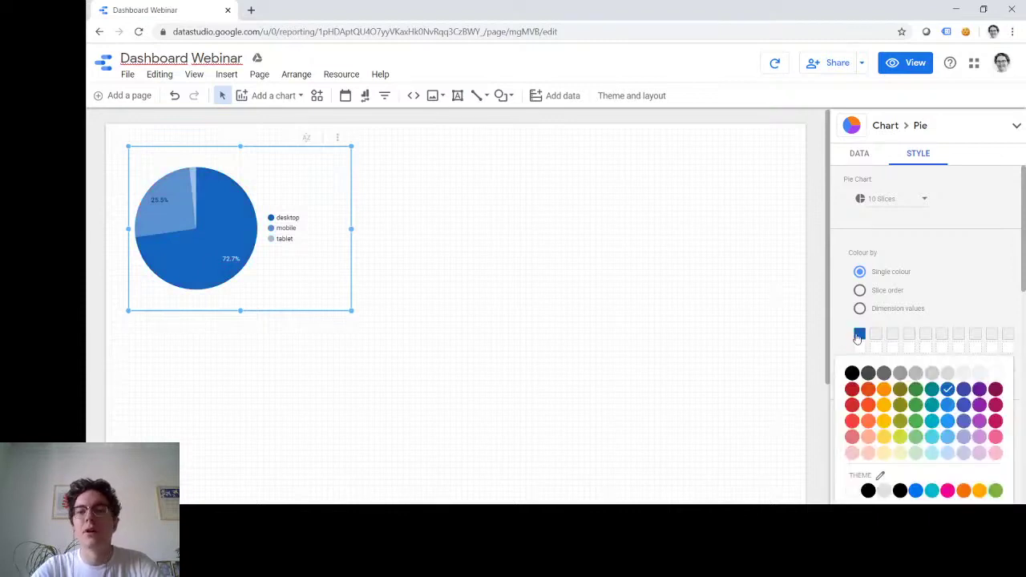
- Try colouring the pie by slice order, with olive for desktop, dark red for mobile and yellow for tablet
click(860, 308)
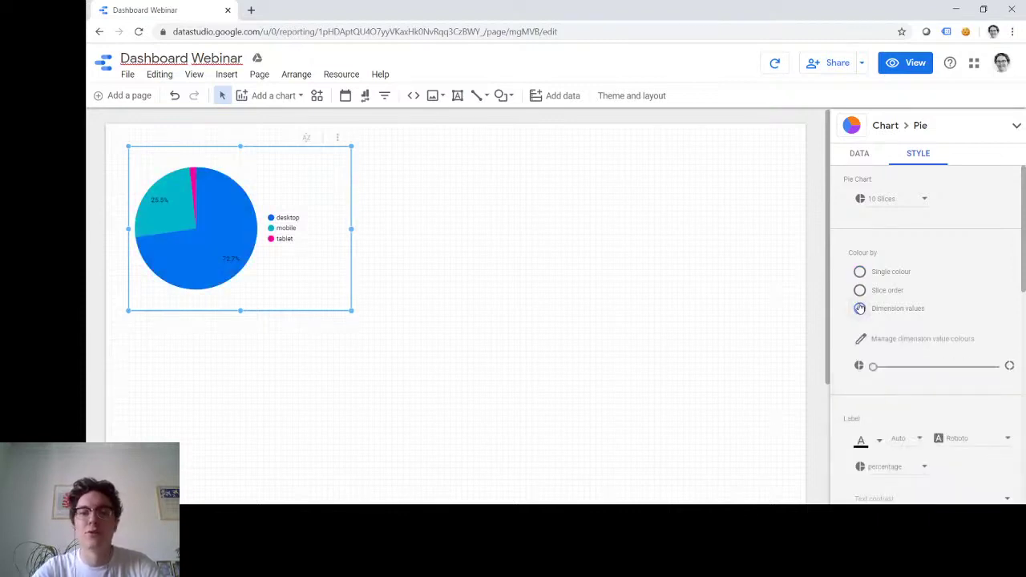
click(859, 291)
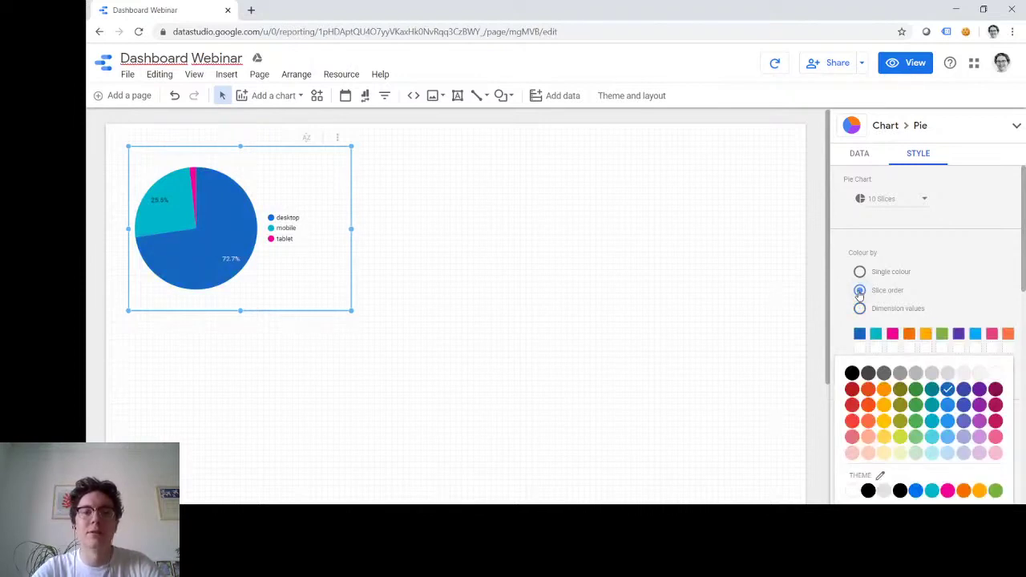
click(900, 390)
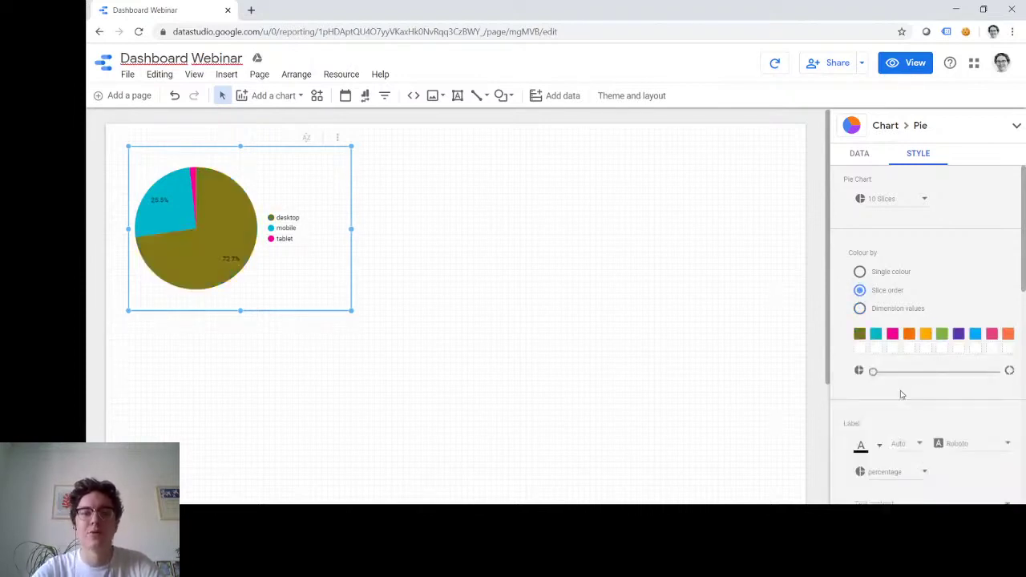
click(873, 337)
click(853, 390)
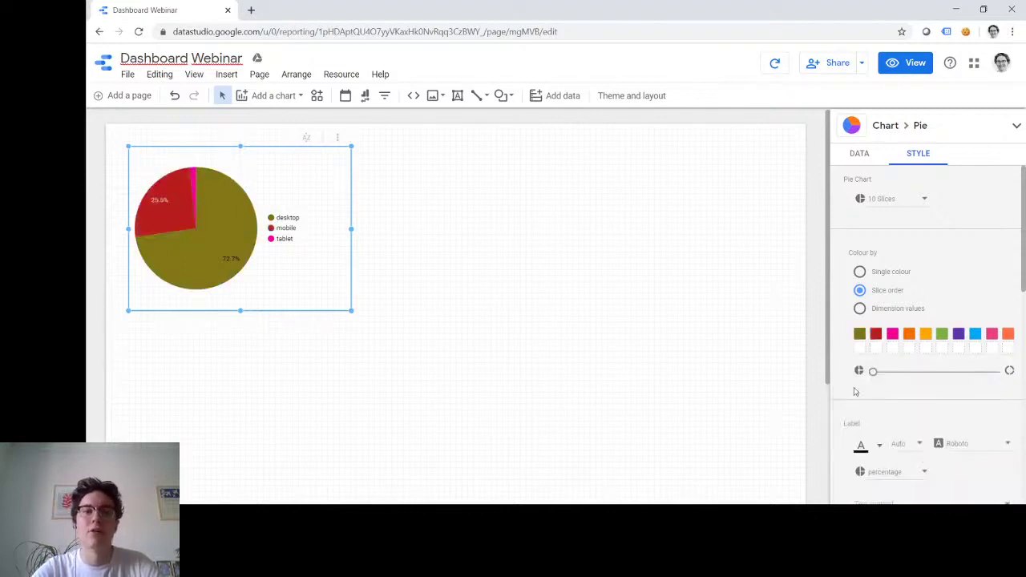
click(893, 334)
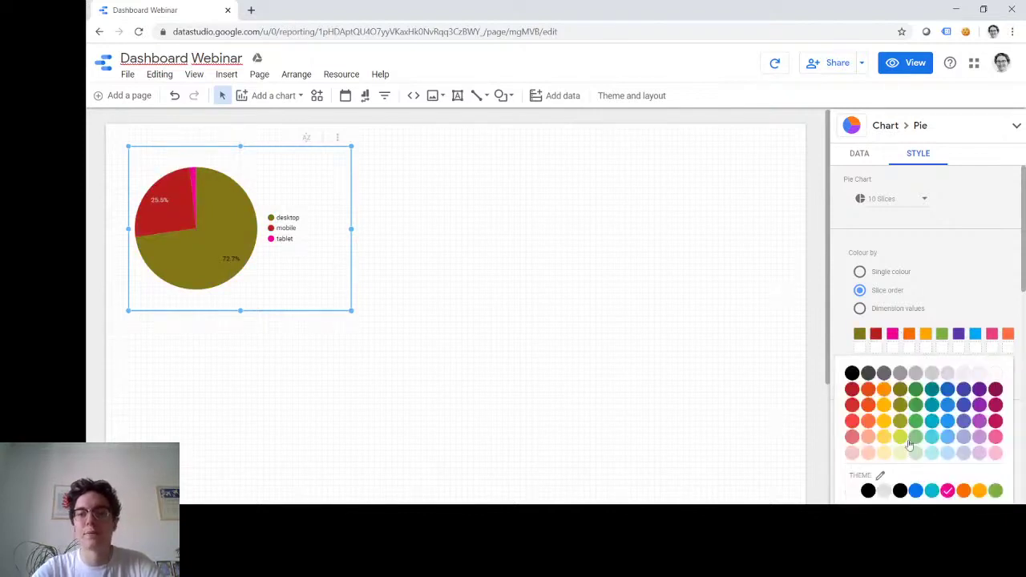
click(885, 425)
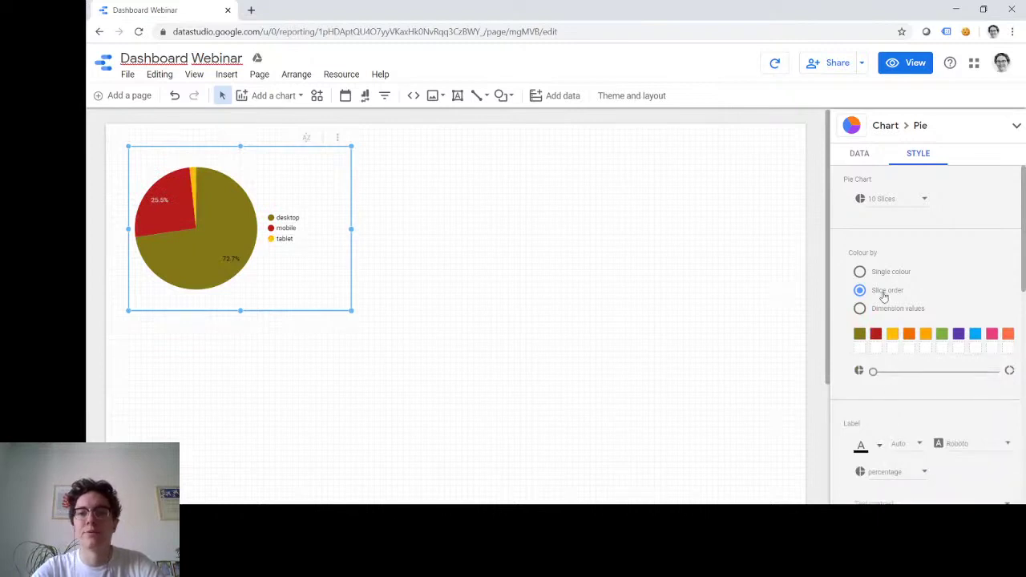
- Colour the pie chart by a single colour, using dark red
click(858, 272)
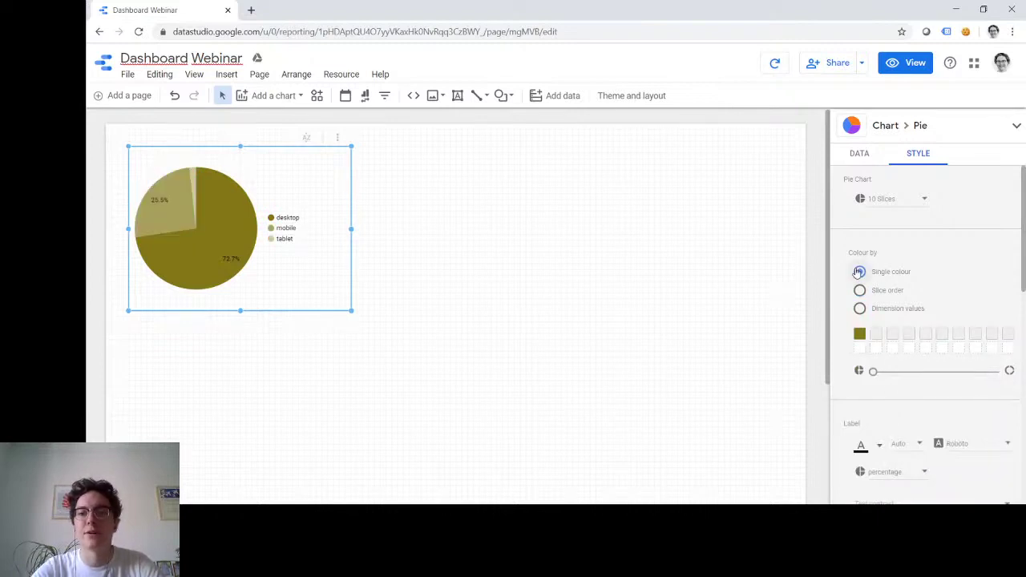
click(861, 333)
click(853, 390)
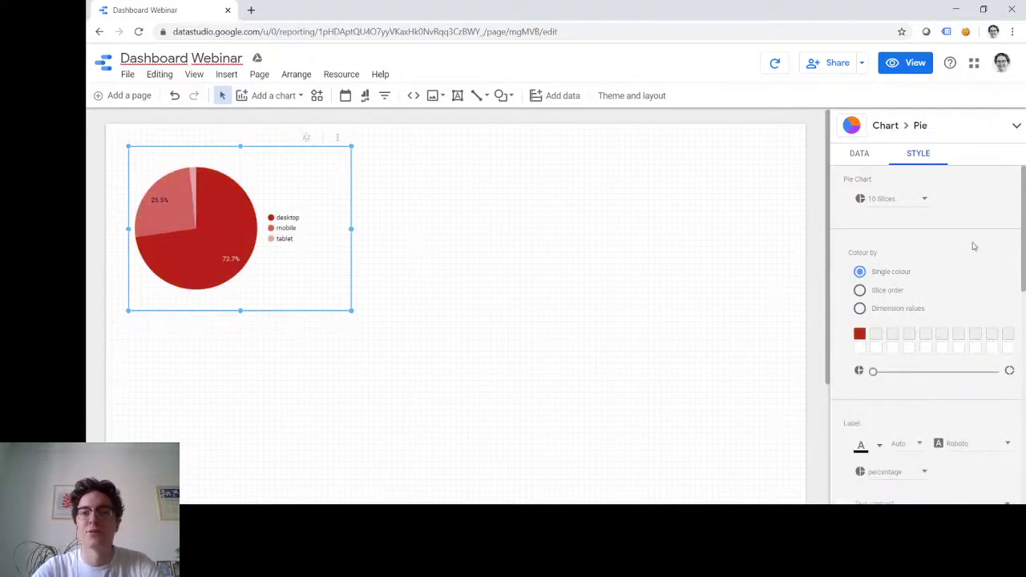
- Set the pie slice label text colour to white
scroll(971, 245, down, 3)
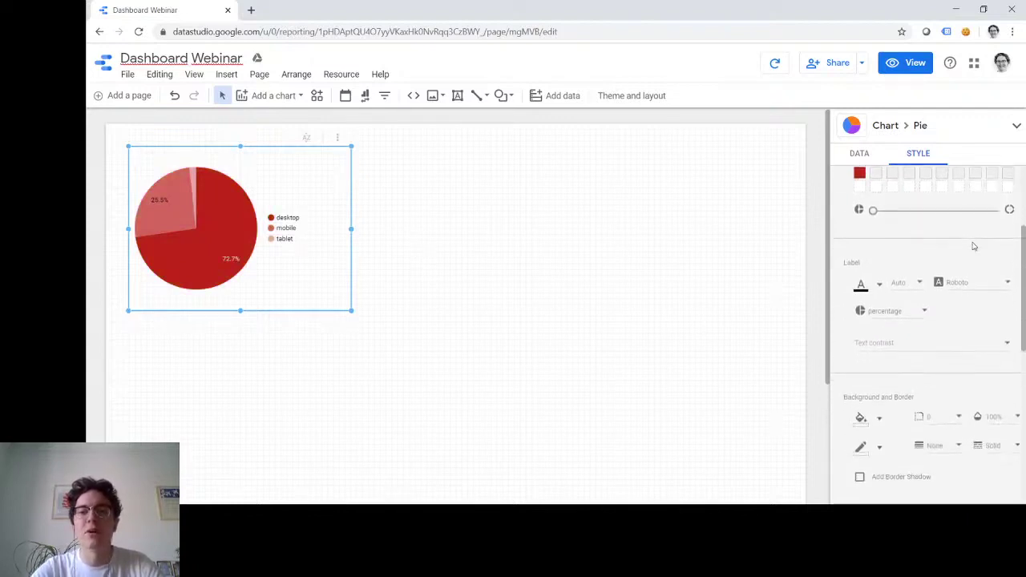
scroll(970, 243, up, 1)
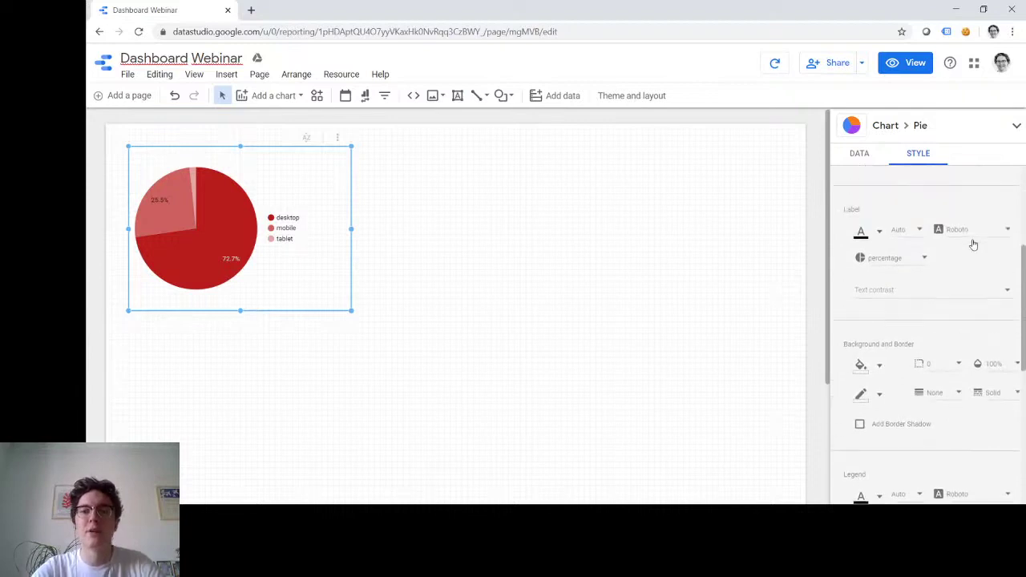
click(870, 242)
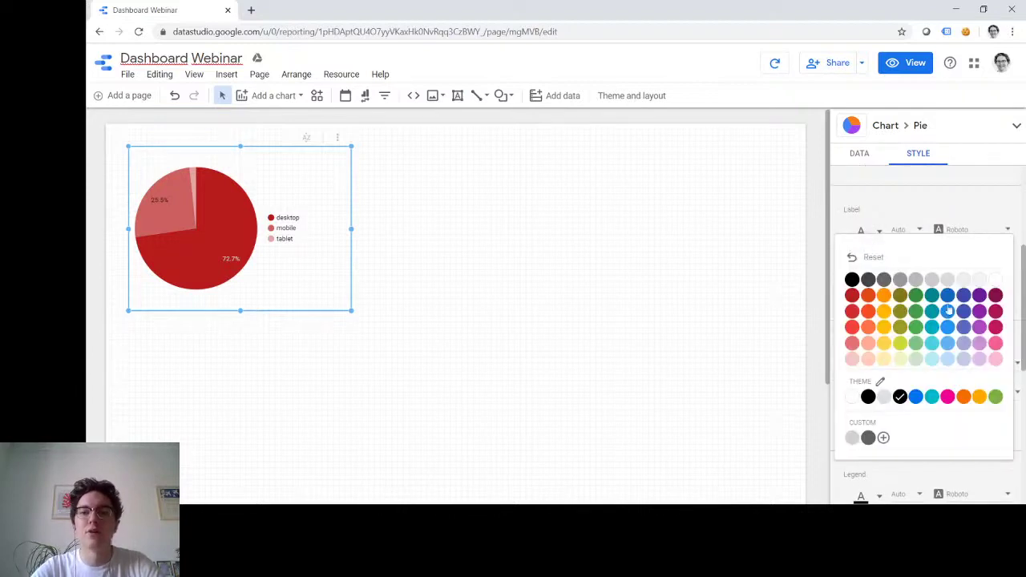
click(994, 281)
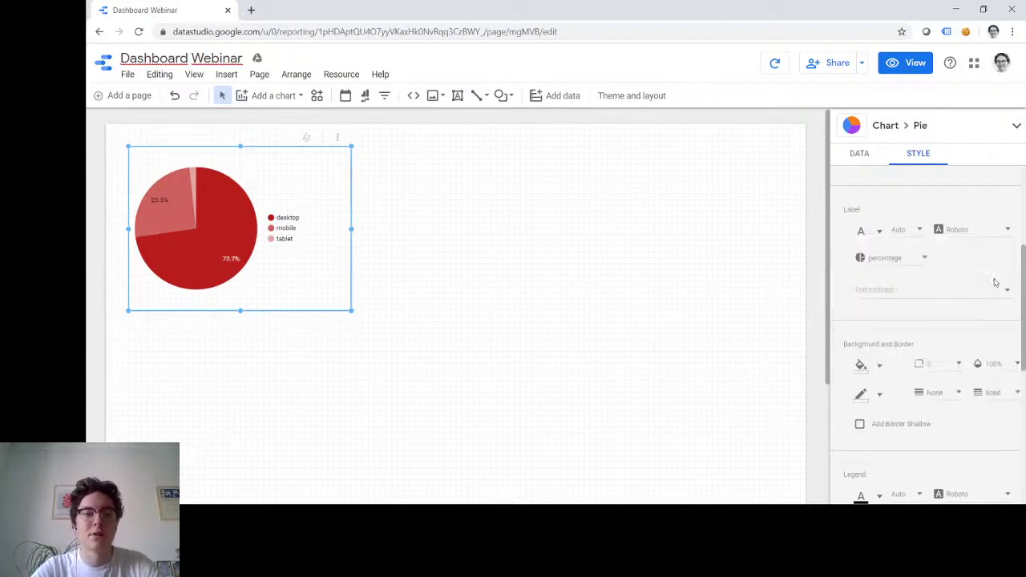
- Try the Reenie Beanie font on the slice labels and switch back to Roboto
click(986, 232)
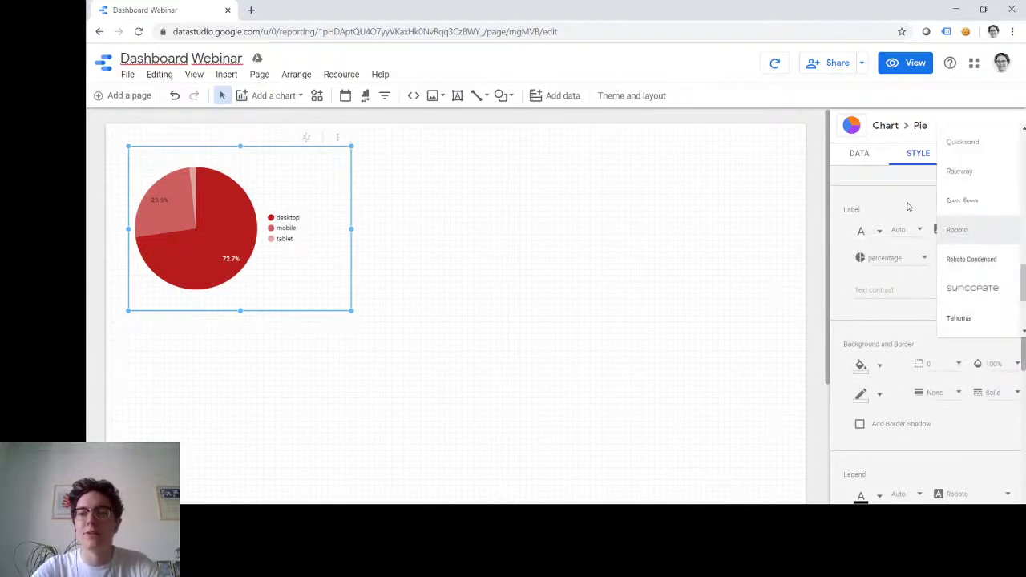
click(961, 200)
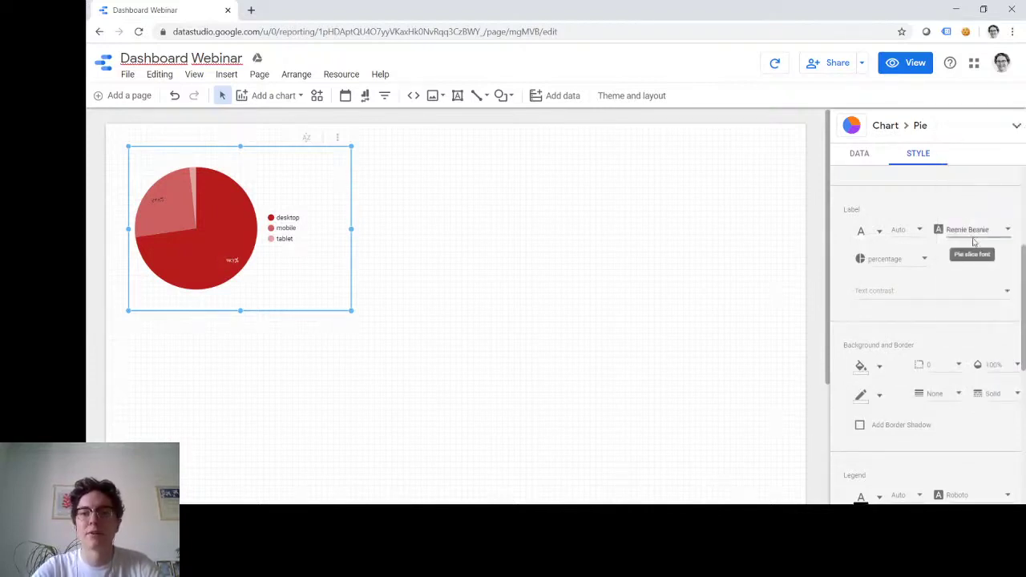
click(972, 237)
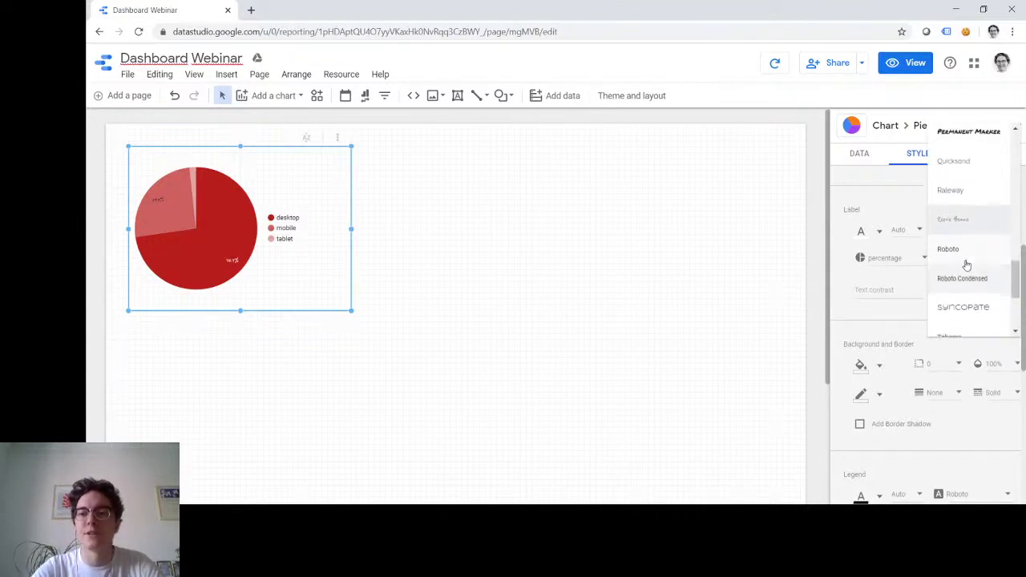
click(966, 258)
- Try the Reenie Beanie font on the chart legend and switch back to Roboto
scroll(960, 286, down, 2)
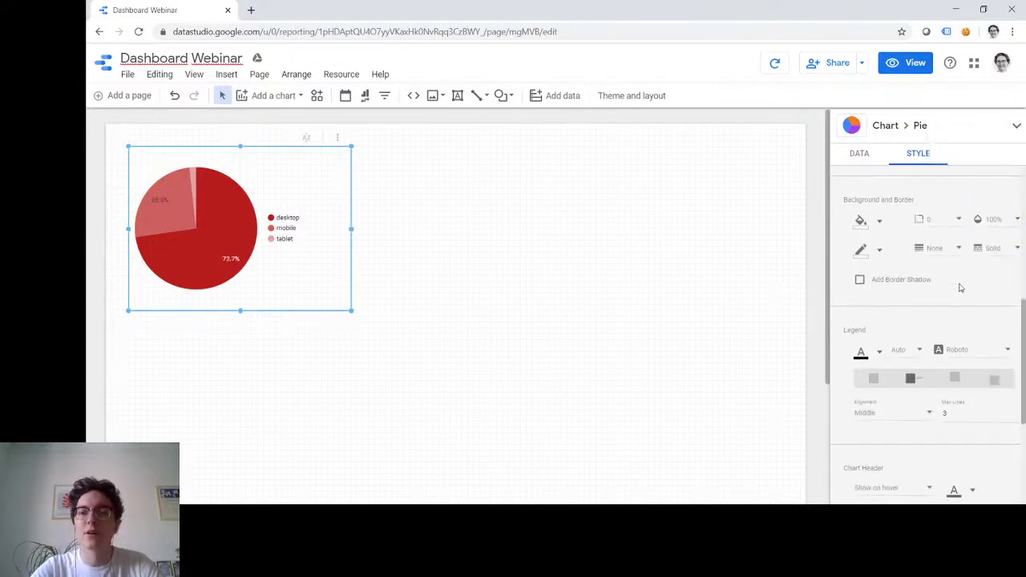
click(982, 359)
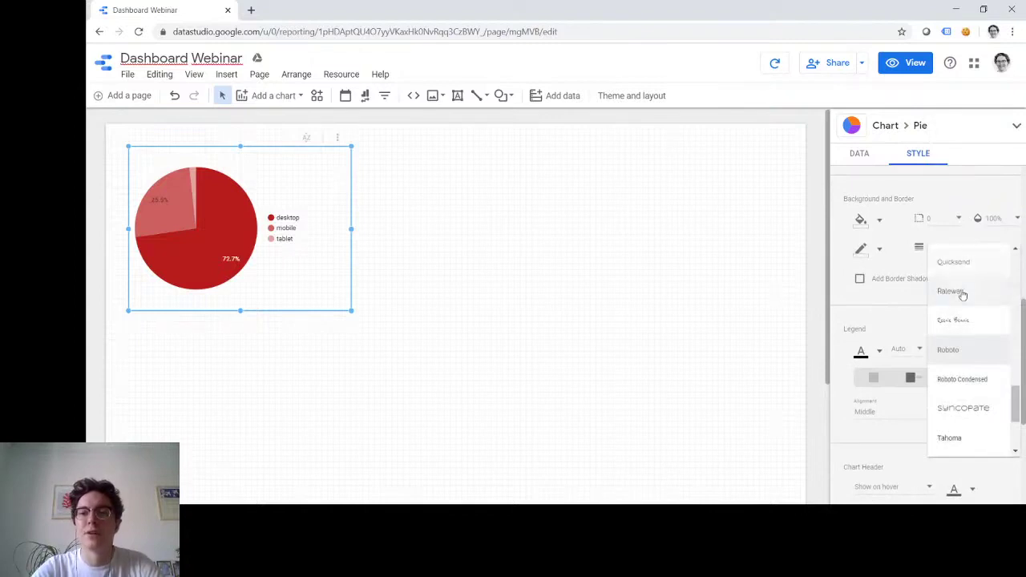
click(962, 319)
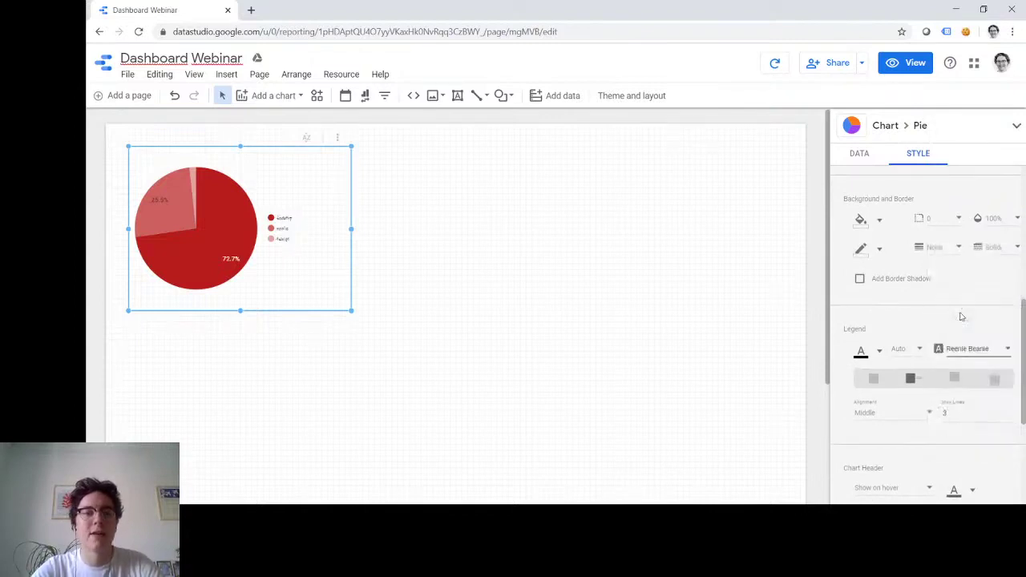
click(979, 354)
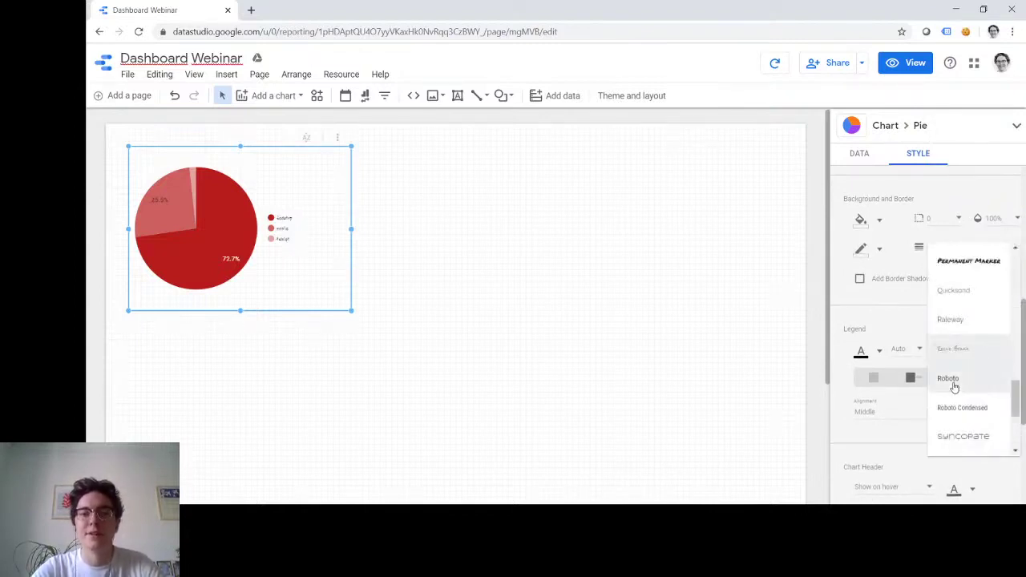
click(954, 383)
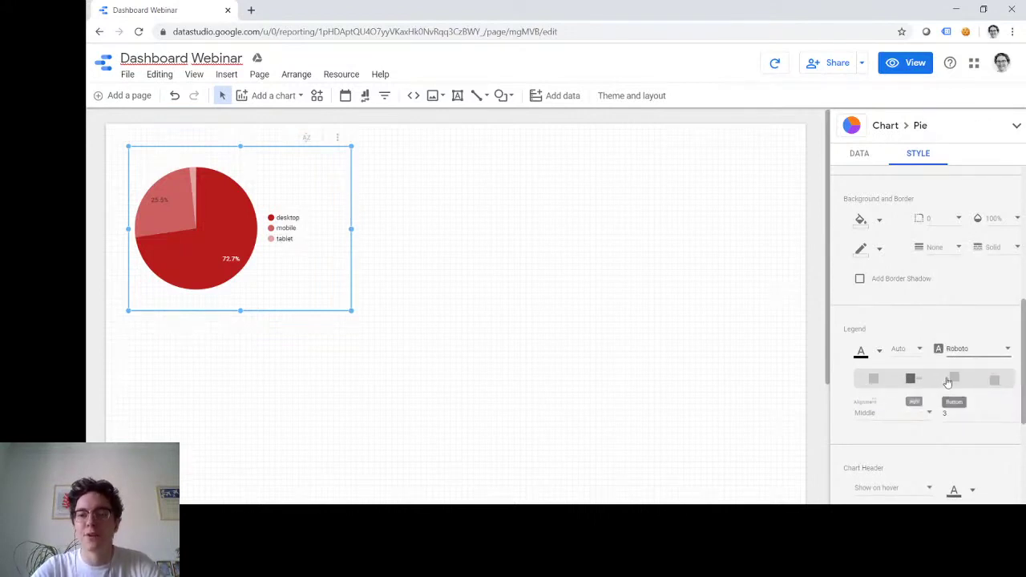
- Try hiding the legend and placing it above the pie, and settle on the position below the pie
click(874, 381)
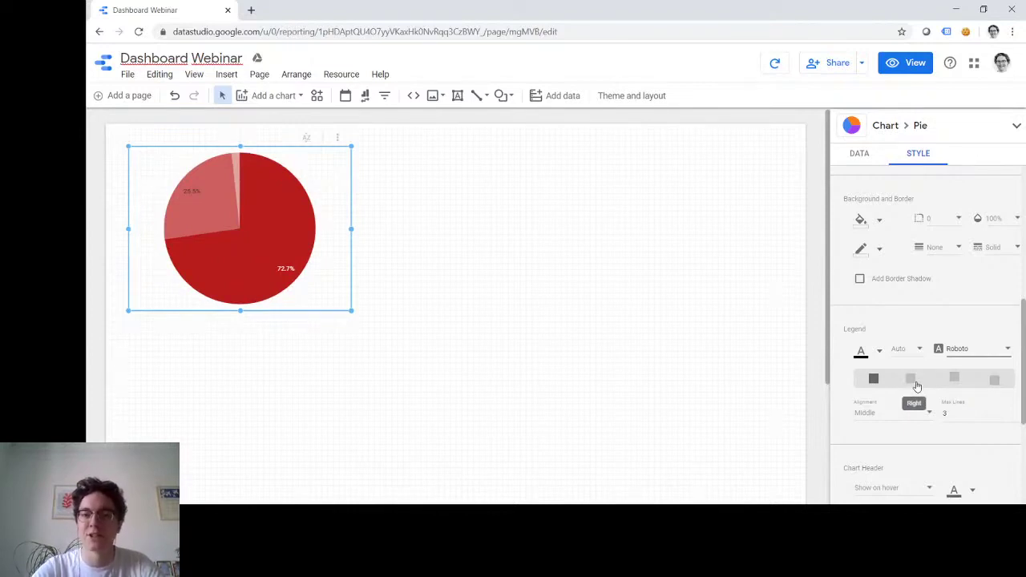
click(912, 380)
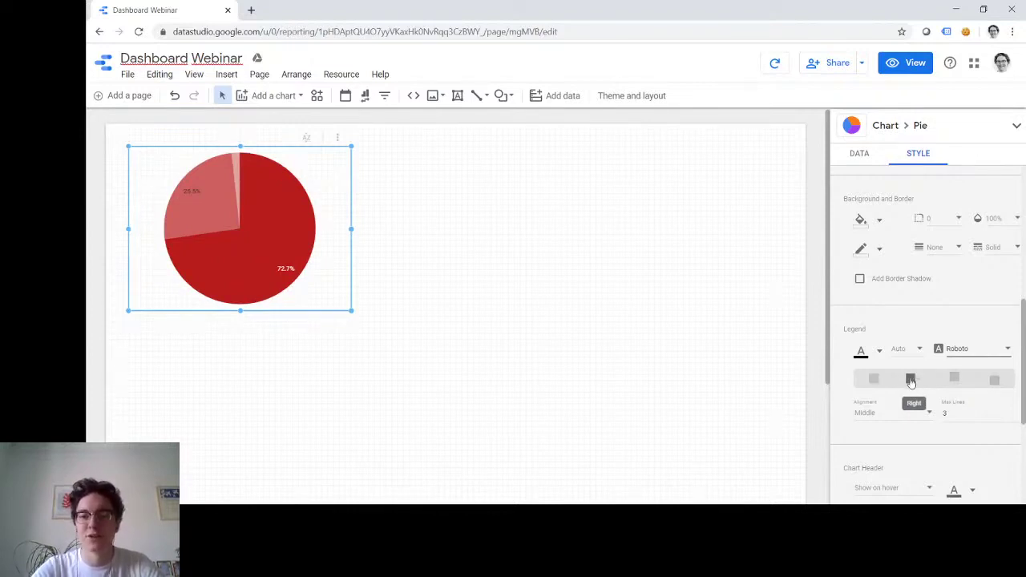
click(963, 384)
click(993, 382)
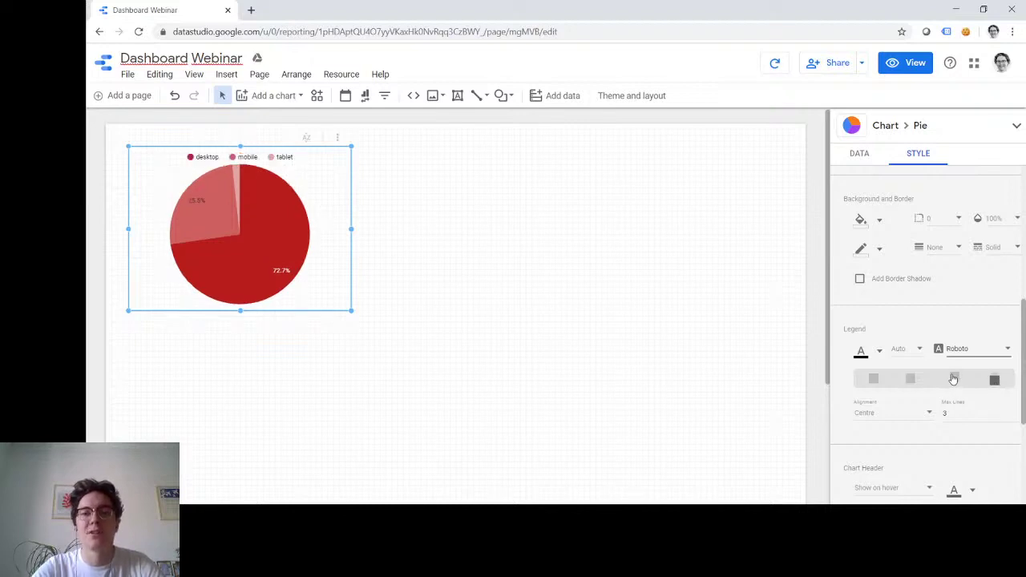
click(953, 379)
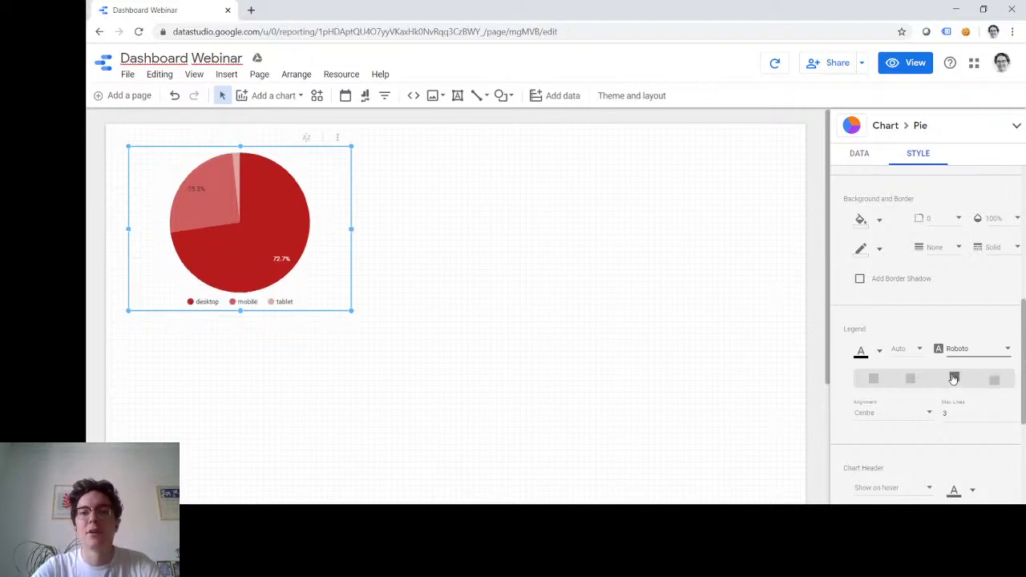
- Give the pie chart a black border and deselect the chart
click(880, 249)
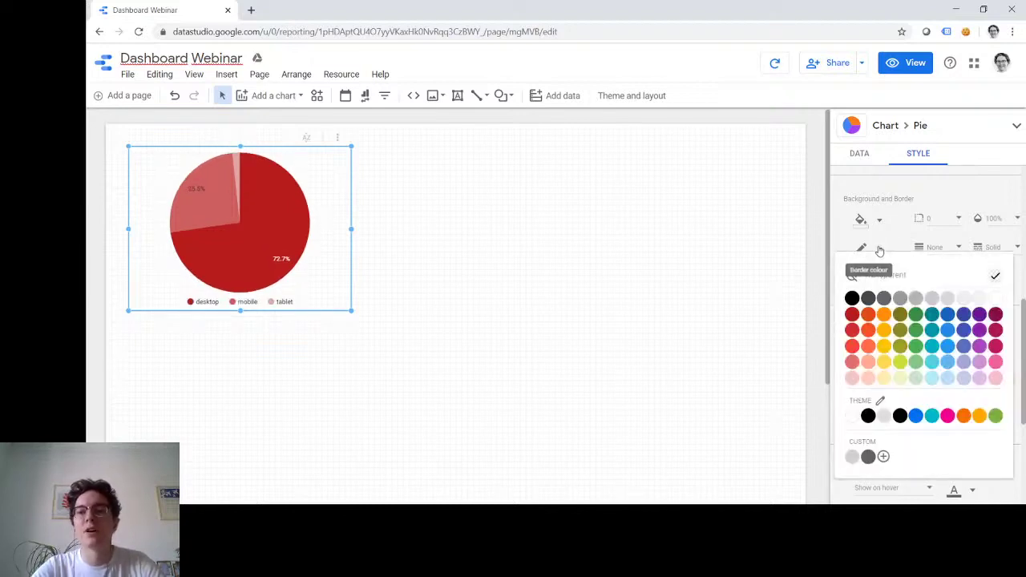
click(848, 305)
click(507, 247)
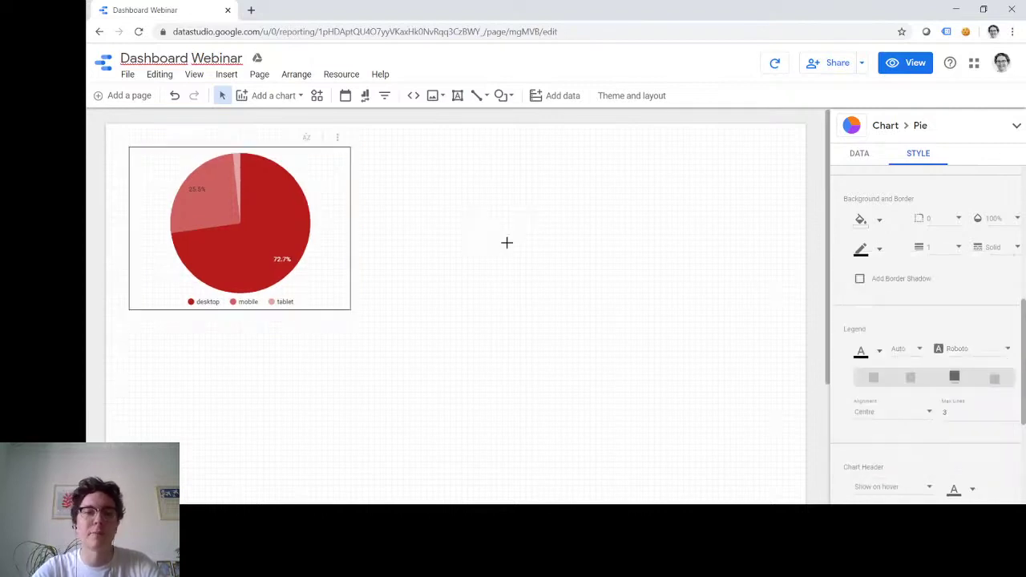
- Remove the black border from the pie chart by making it transparent, and deselect the chart
click(302, 241)
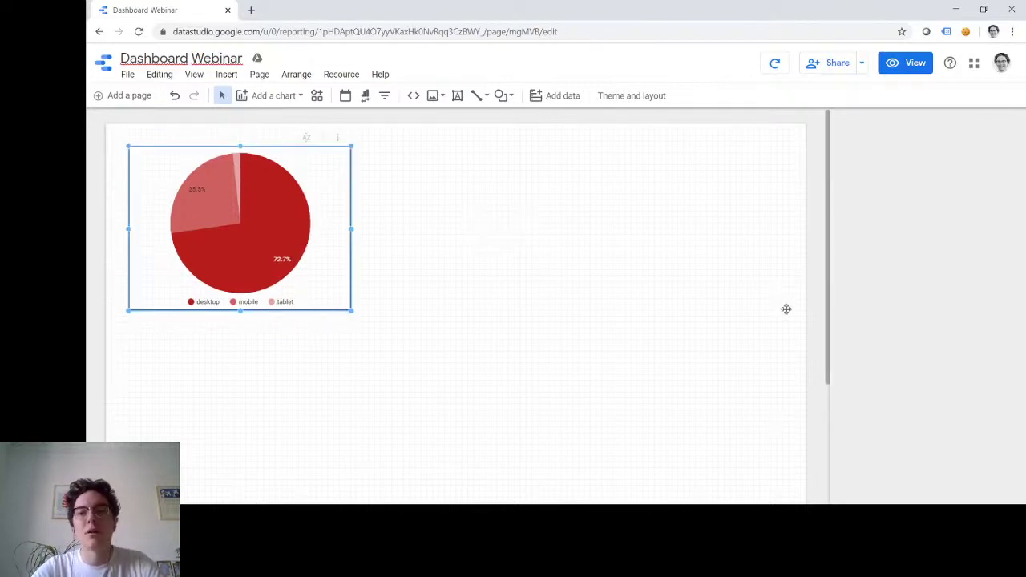
click(921, 157)
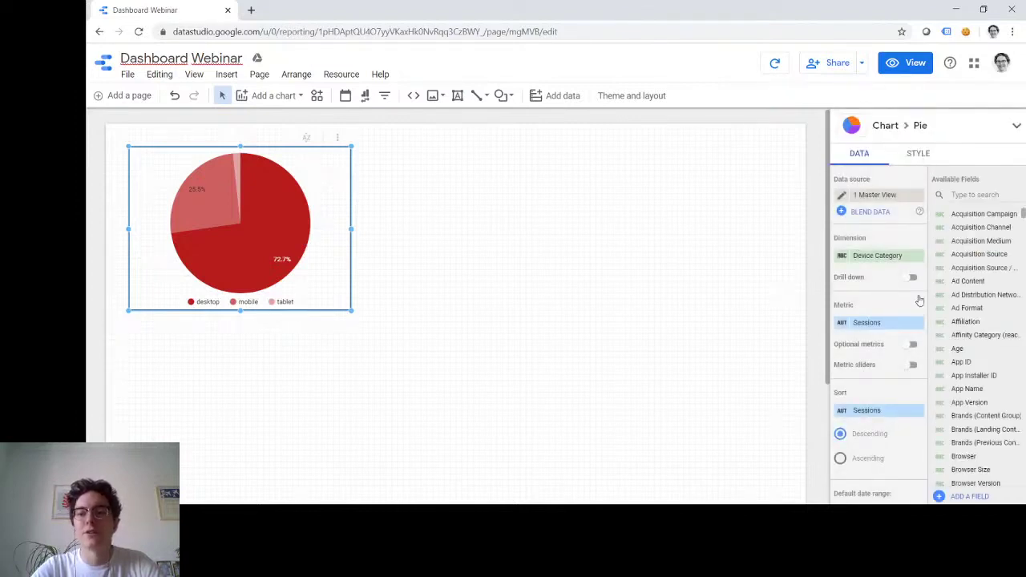
scroll(920, 300, down, 5)
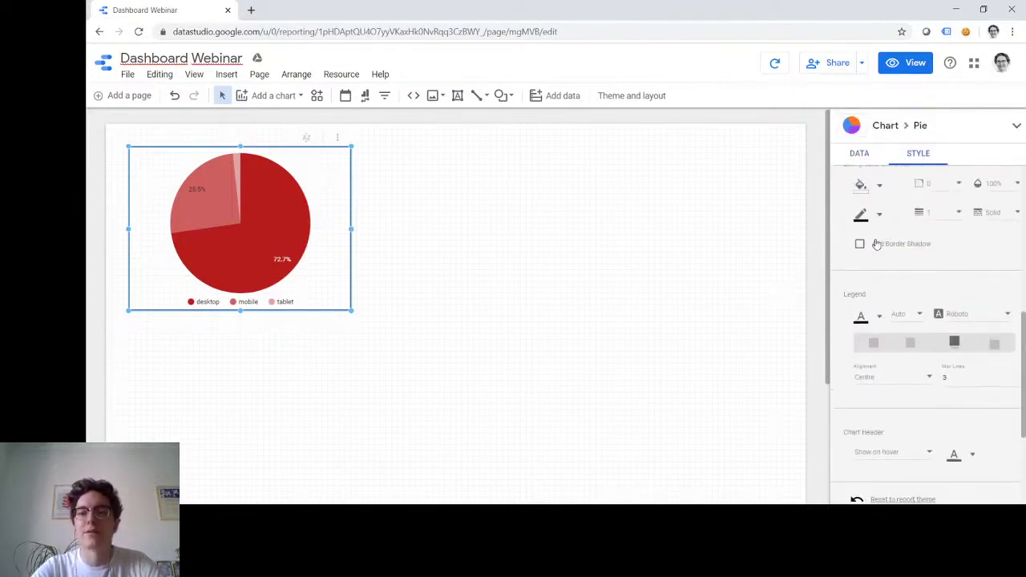
click(874, 224)
click(865, 240)
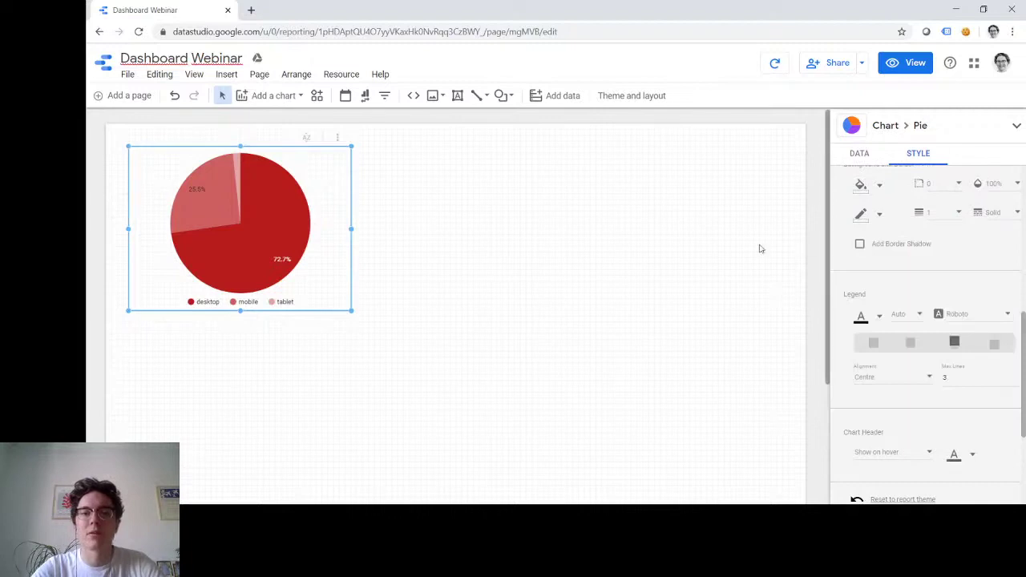
click(643, 250)
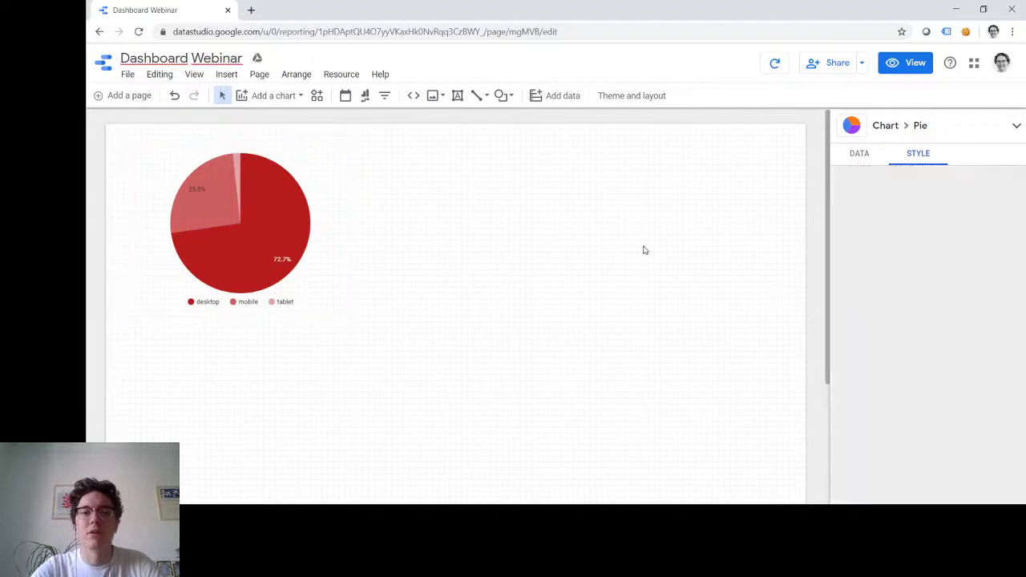
- Move the pie chart lower on the page, widen its frame slightly and deselect it
click(290, 215)
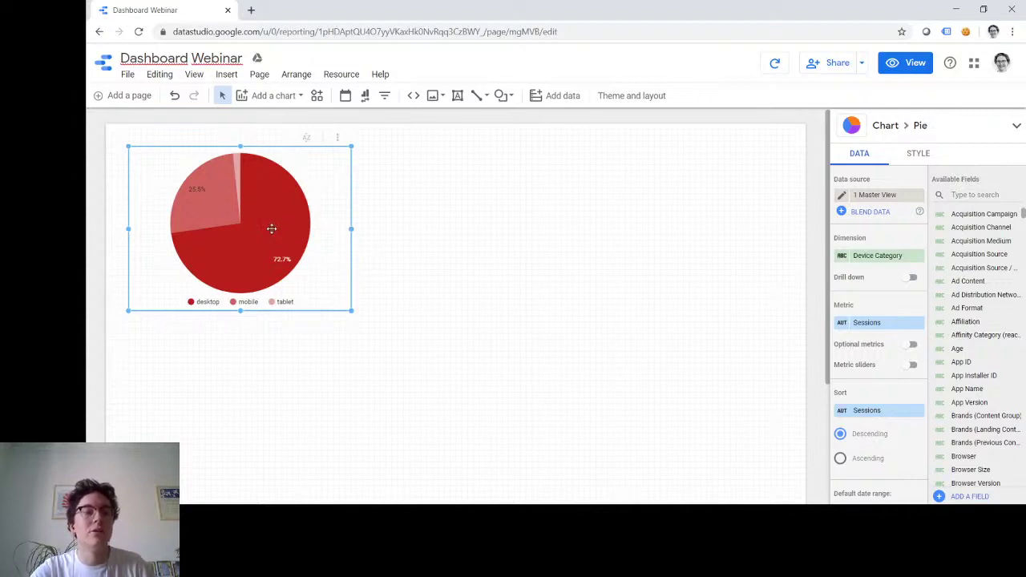
drag(268, 221, 249, 297)
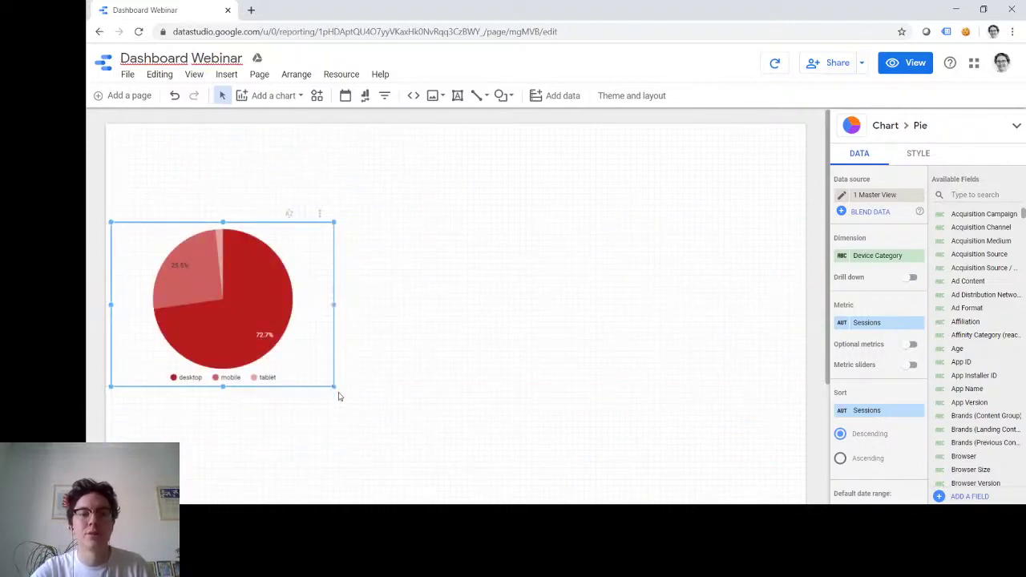
drag(334, 387, 373, 387)
click(460, 314)
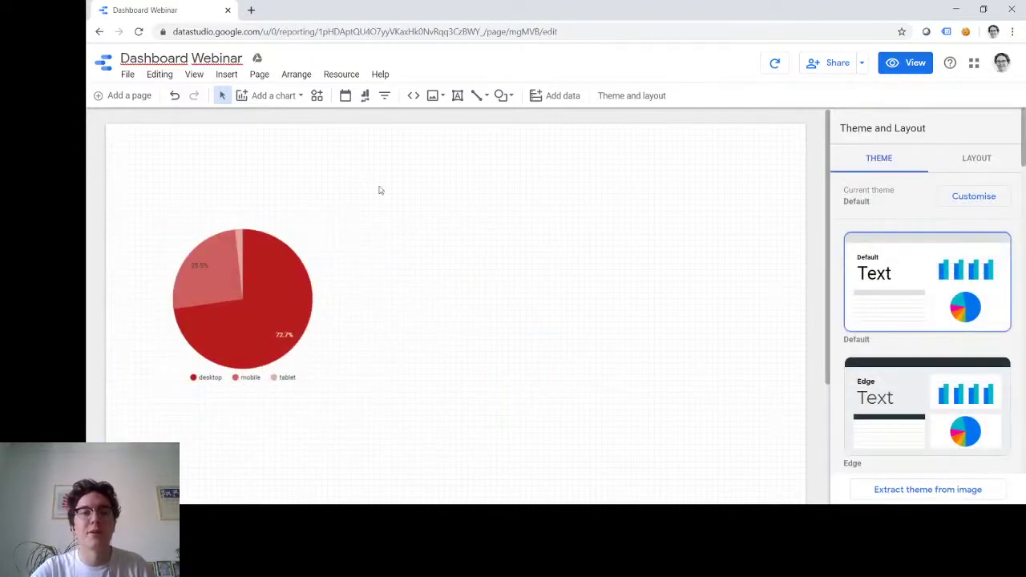
- Look through the available chart types, from tables and scorecards to bullet and treemap, without adding one
click(257, 98)
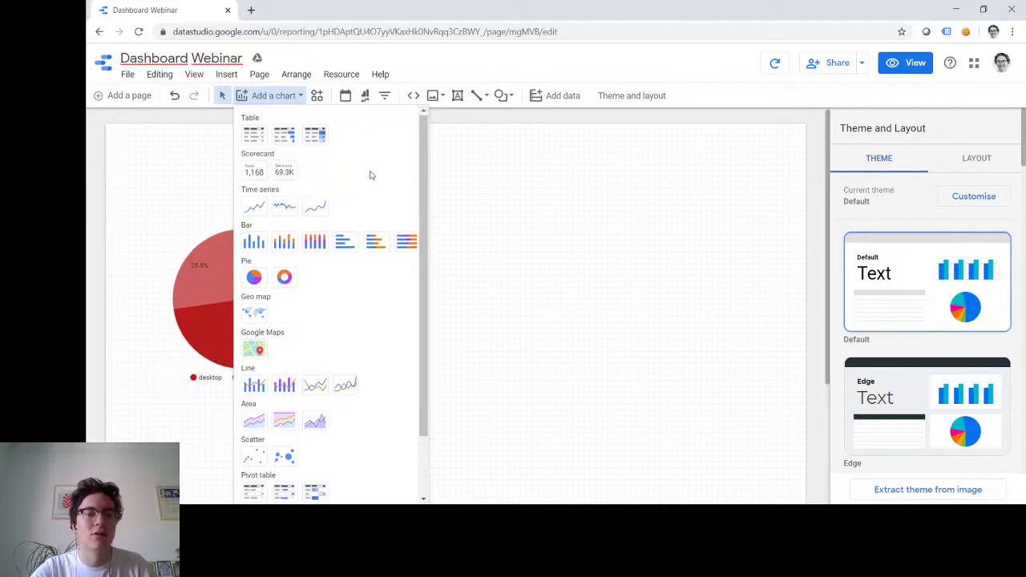
scroll(371, 173, down, 1)
scroll(371, 173, up, 1)
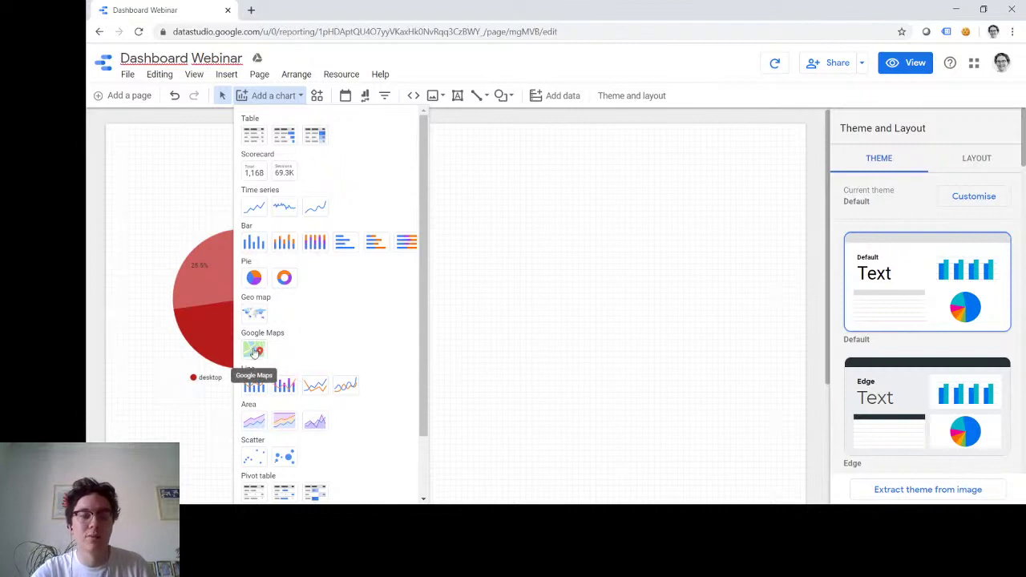
scroll(414, 291, down, 1)
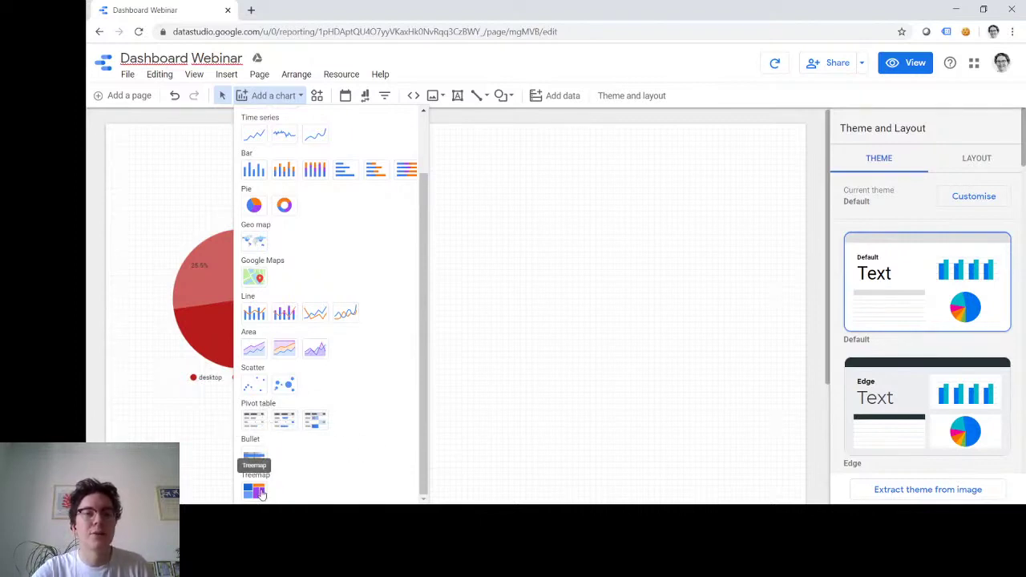
scroll(334, 291, up, 2)
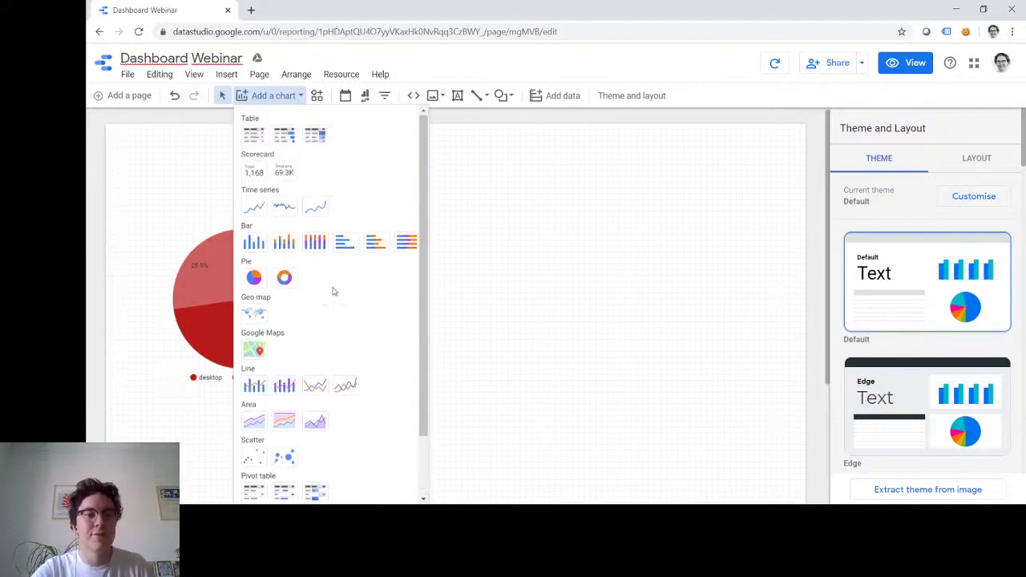
scroll(333, 291, down, 2)
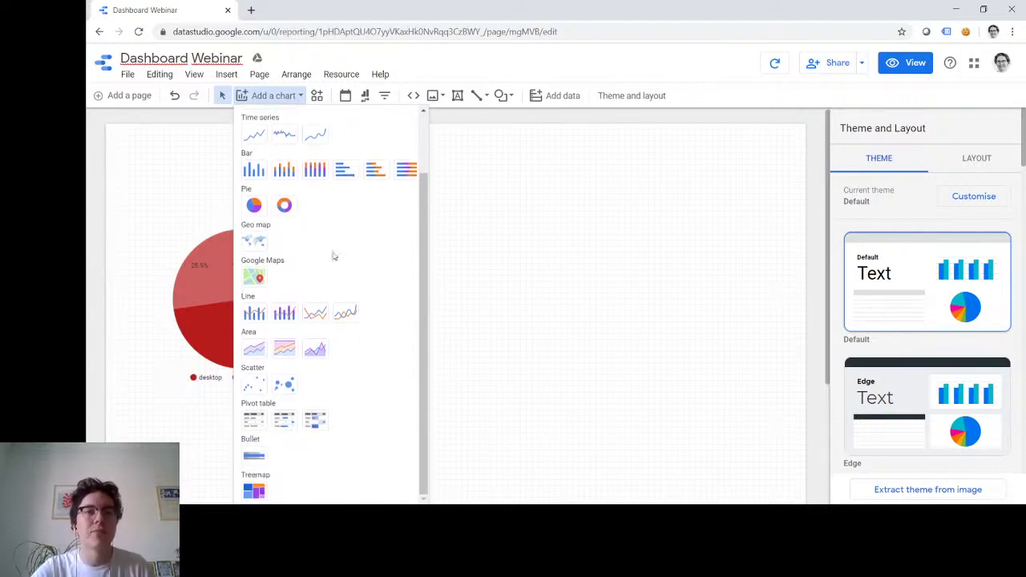
click(291, 98)
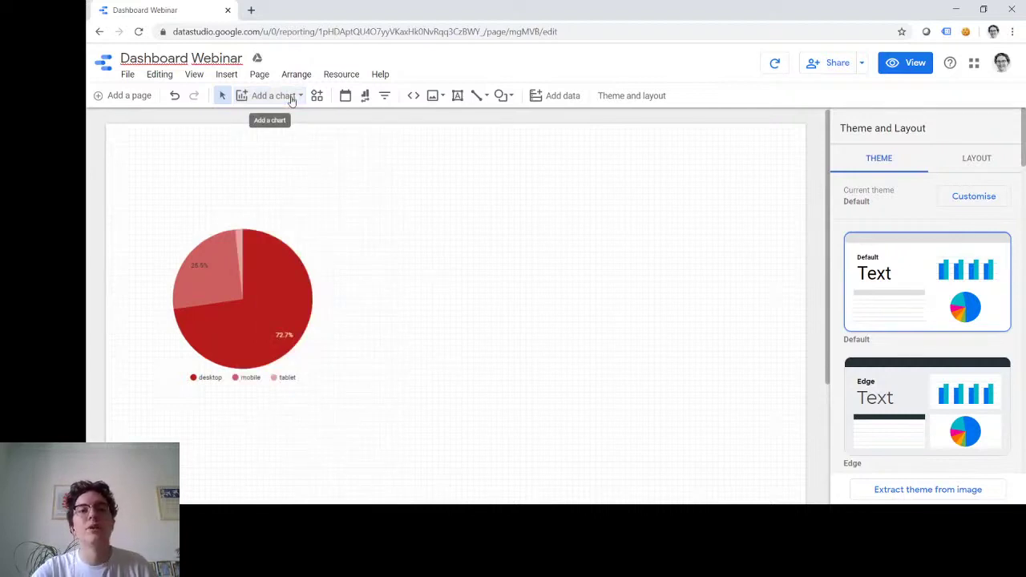
- Add a time series chart beside the pie chart, top-aligned with it, and widen it almost to the page's right edge
click(291, 98)
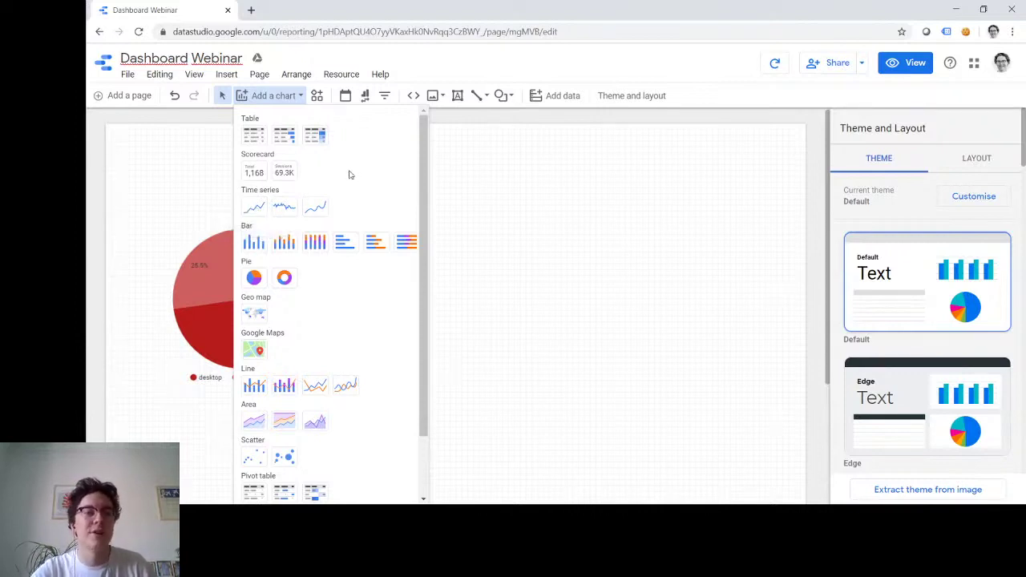
click(254, 210)
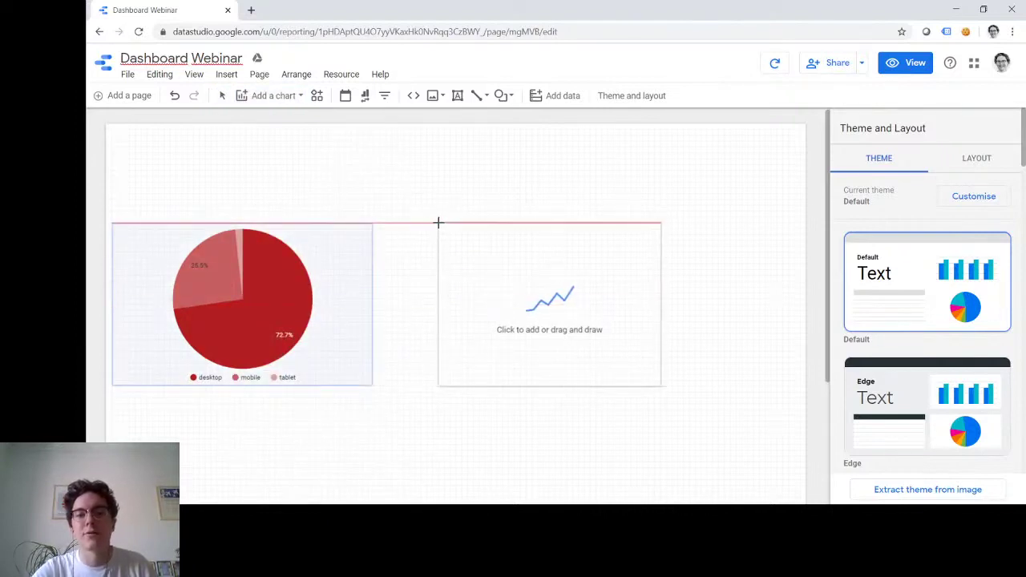
click(390, 221)
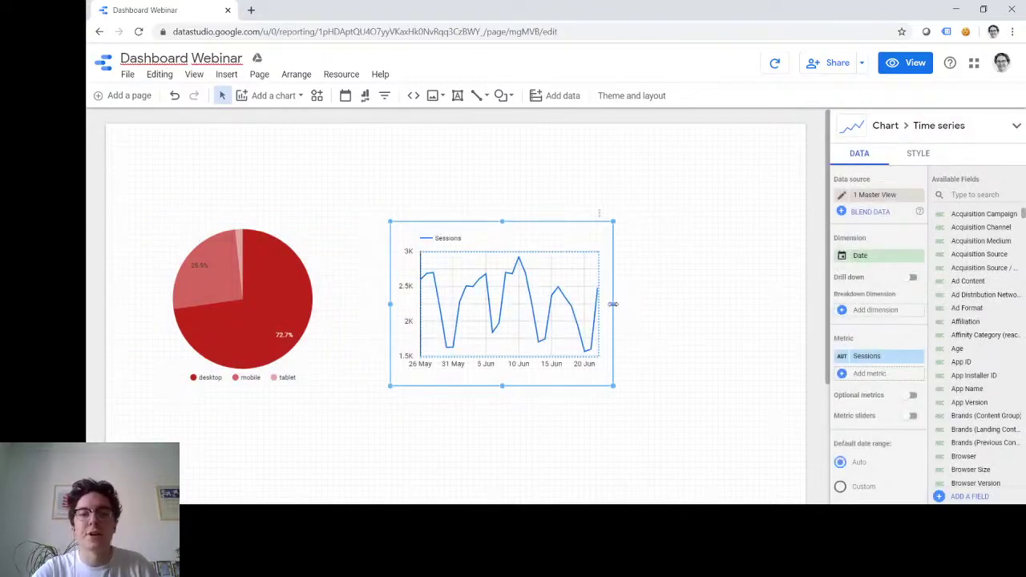
drag(614, 304, 787, 301)
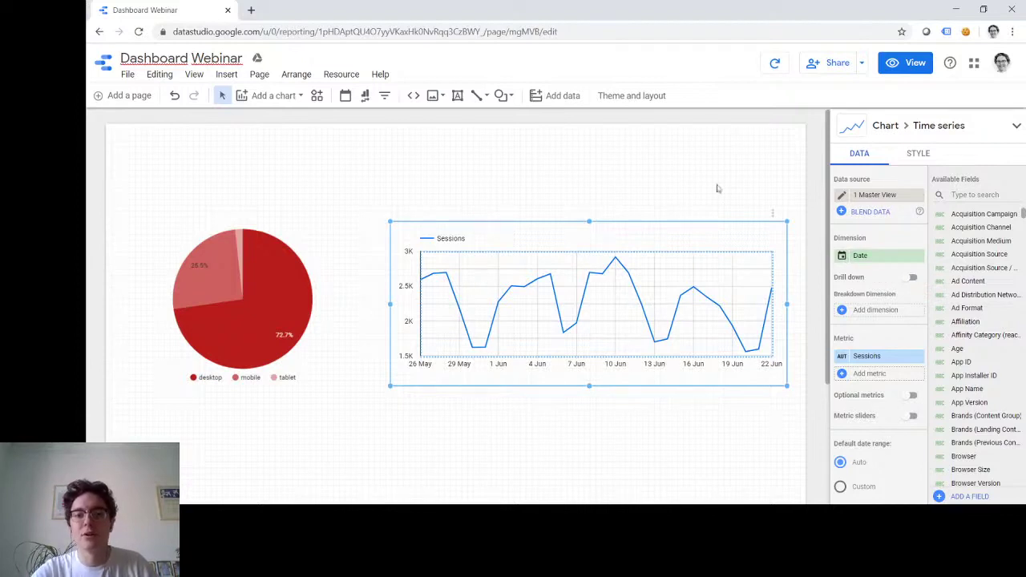
- Replace the time series metric with E-commerce Conversion Rate
click(874, 357)
text(conversion rate)
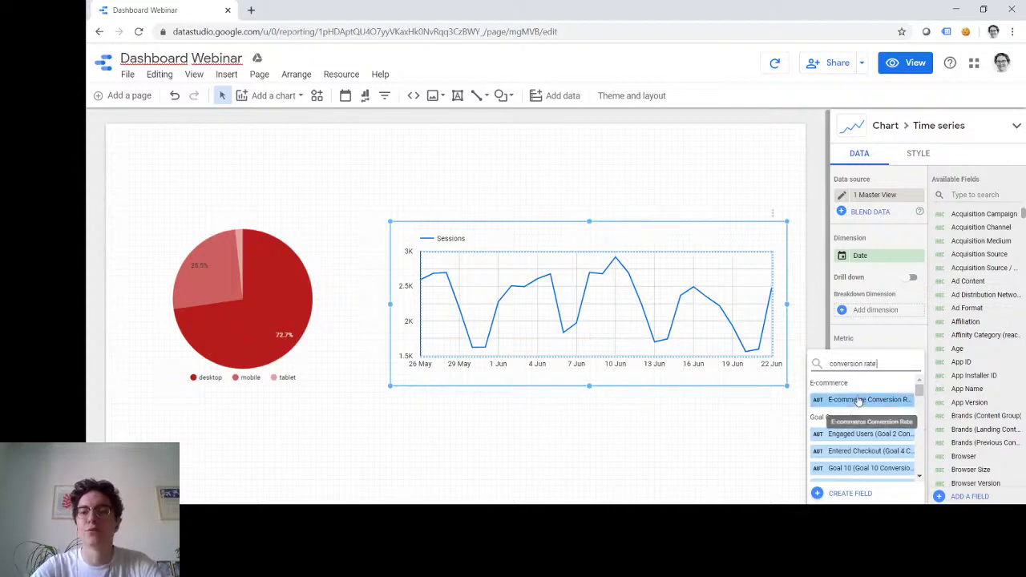
click(870, 401)
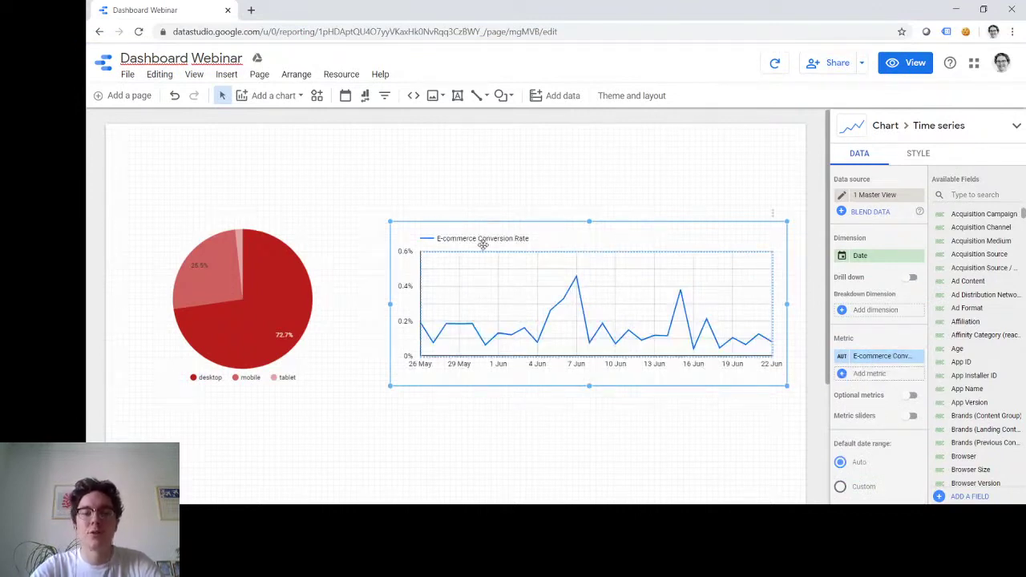
- Colour the time series line dark red to match the pie chart
click(917, 154)
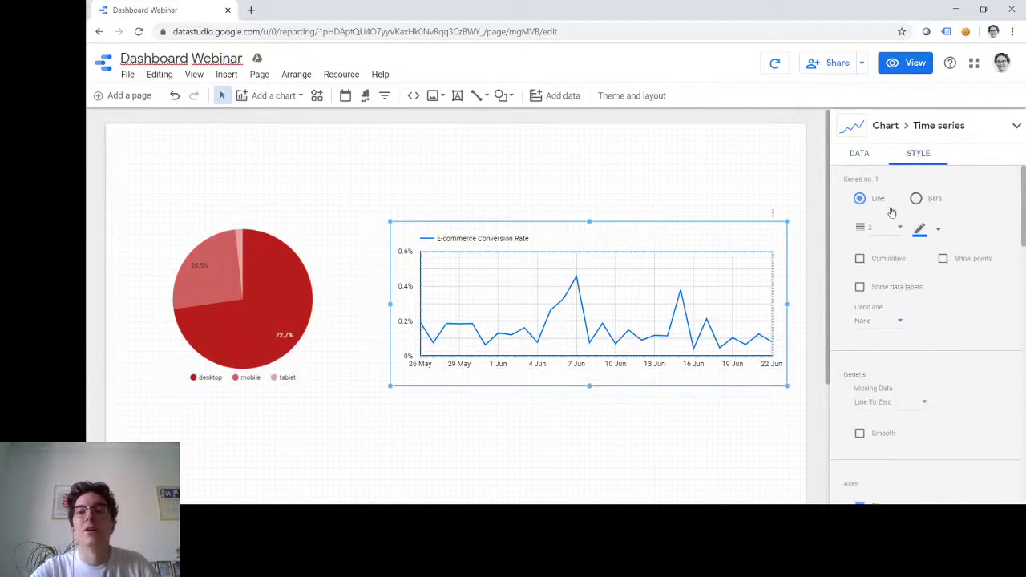
click(933, 235)
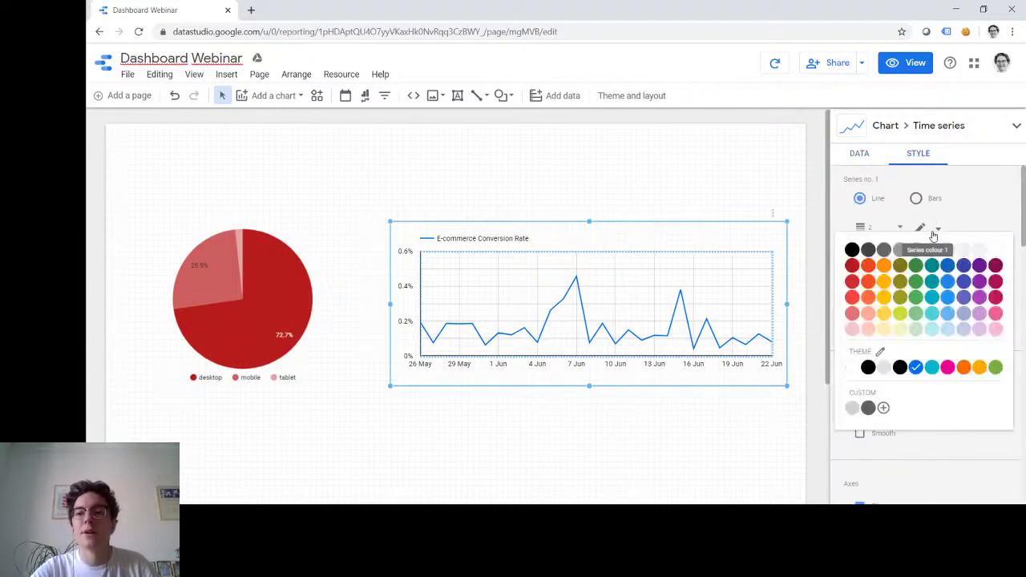
click(854, 266)
- Place the time series legend below the plot
scroll(937, 209, down, 1)
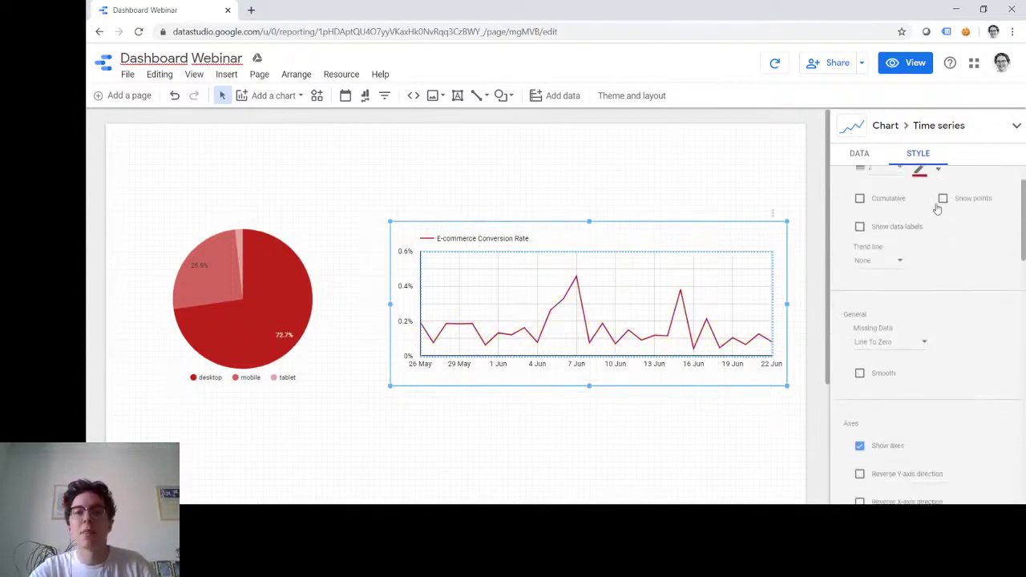
scroll(937, 208, down, 6)
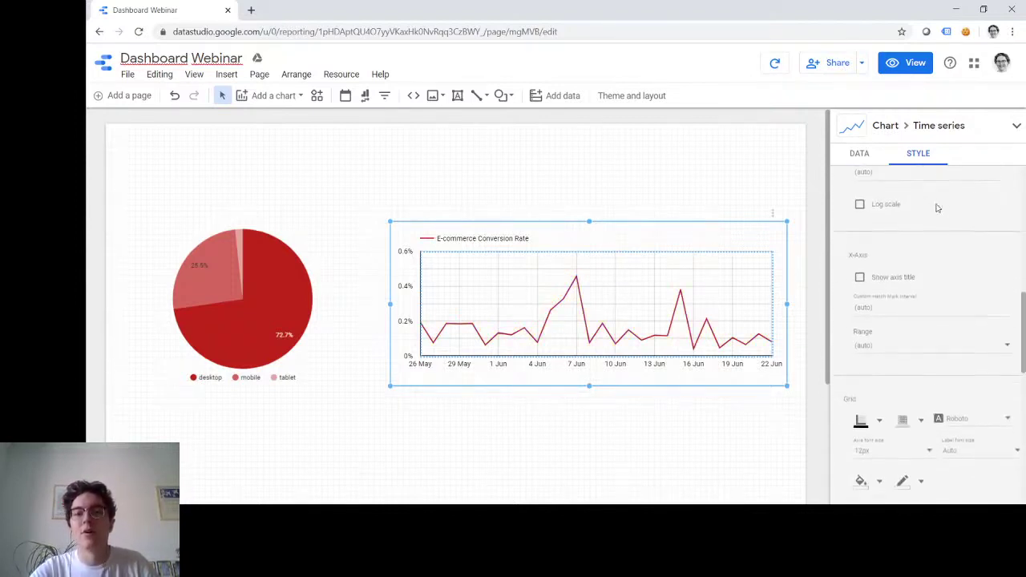
scroll(937, 208, down, 5)
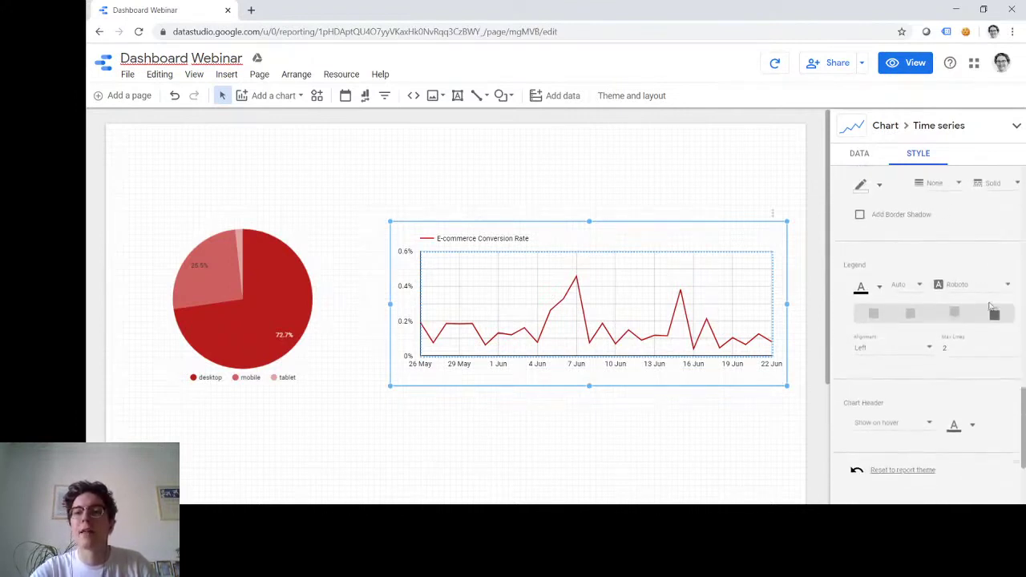
click(953, 313)
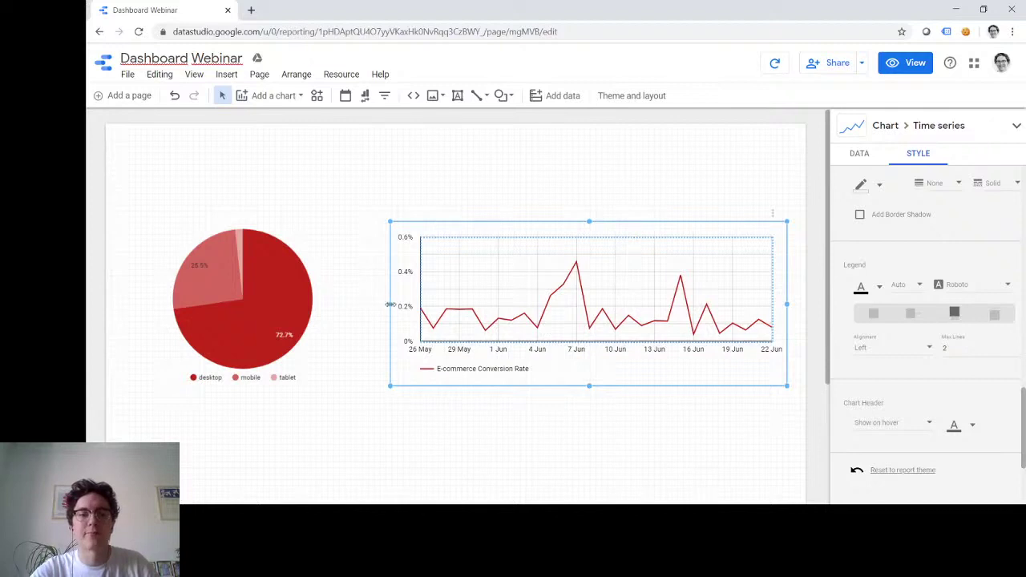
- Extend the time series chart's left edge toward the pie chart and deselect the chart
drag(391, 304, 365, 304)
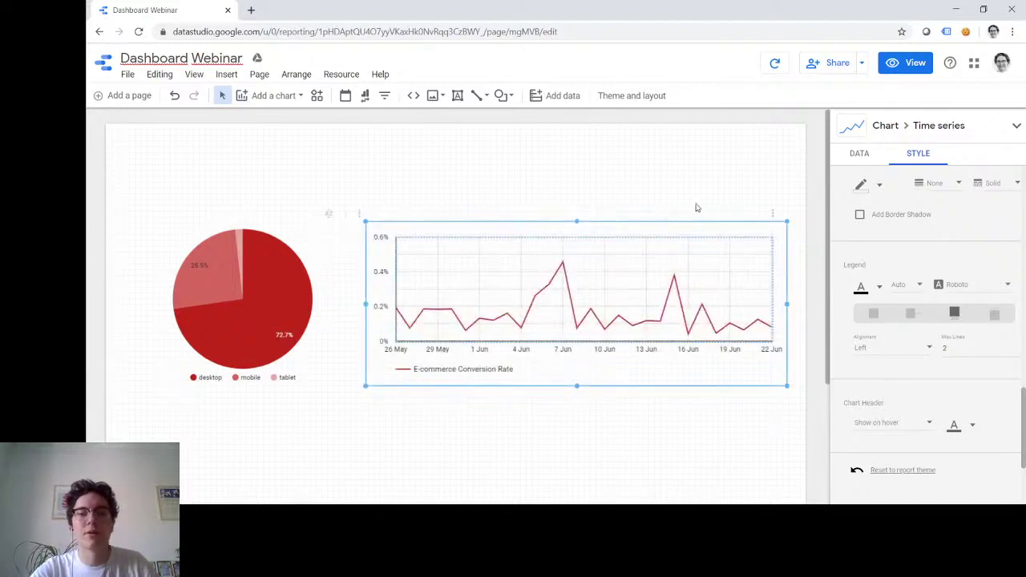
click(792, 201)
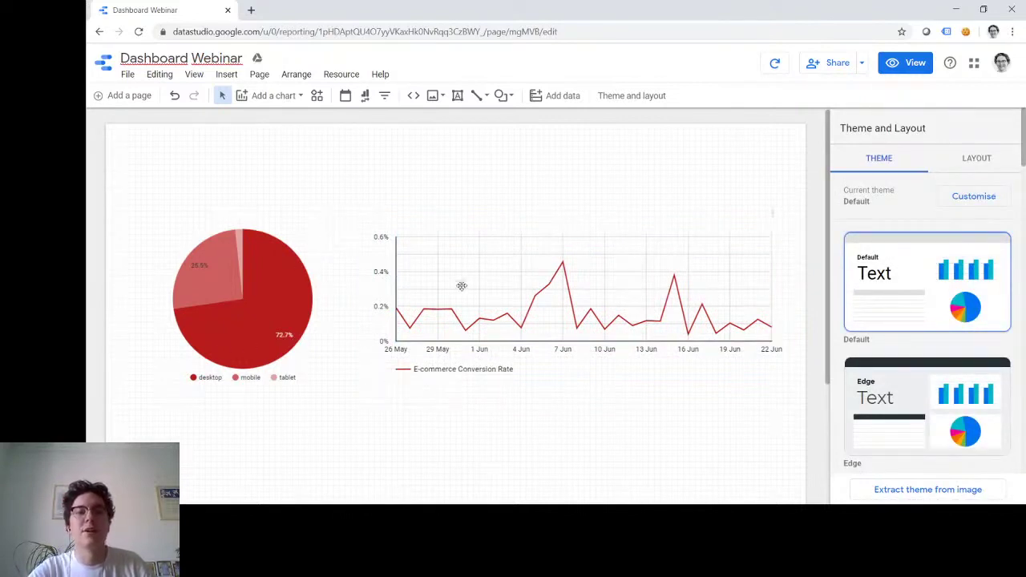
click(650, 248)
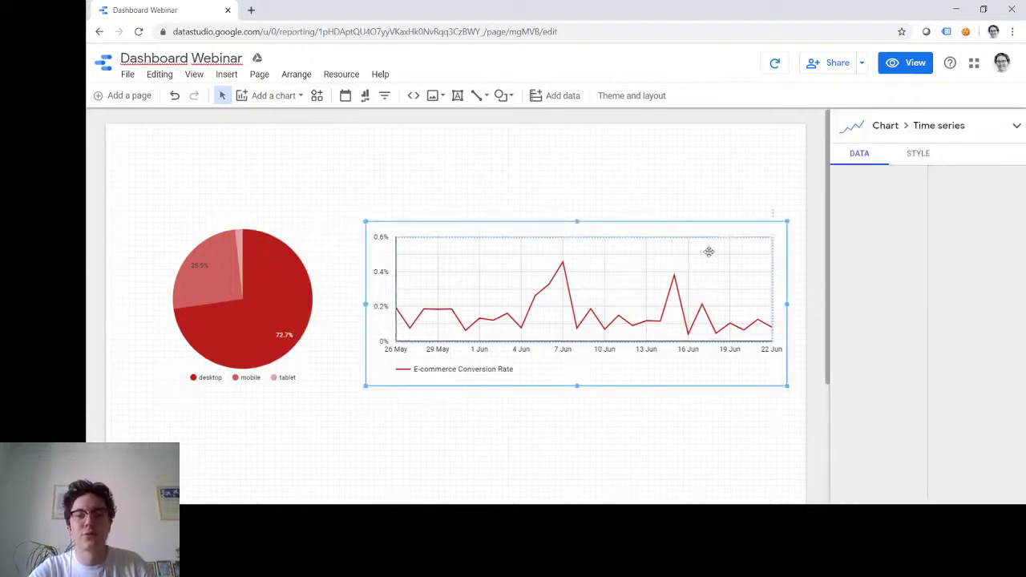
click(809, 199)
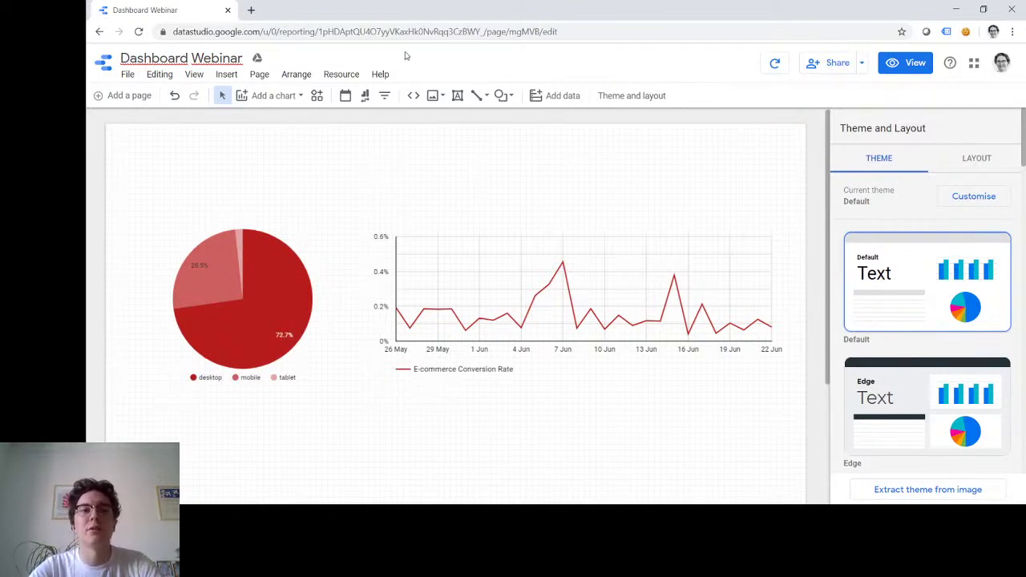
- Review the data sources added to the report and close the list
click(340, 77)
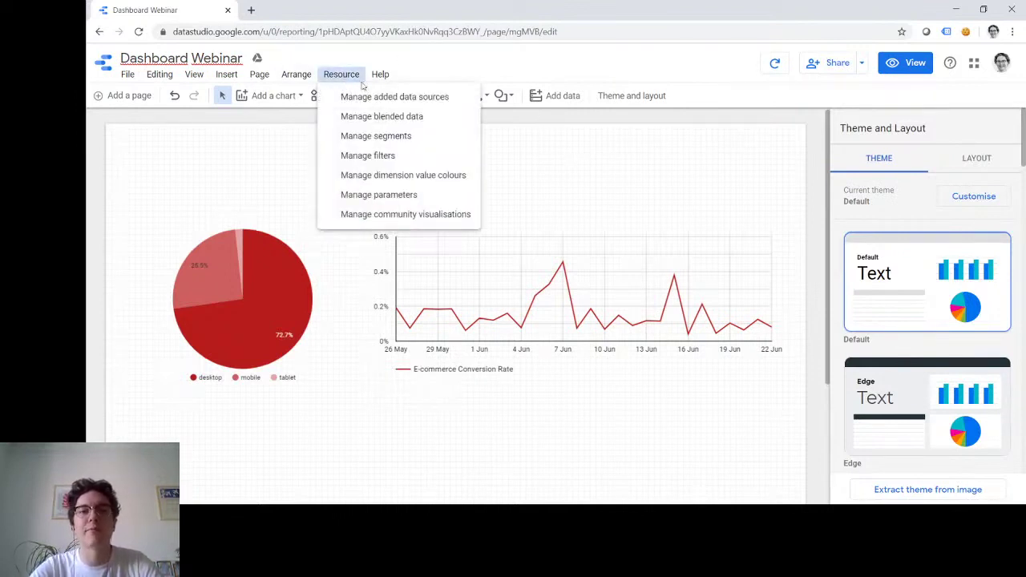
click(447, 100)
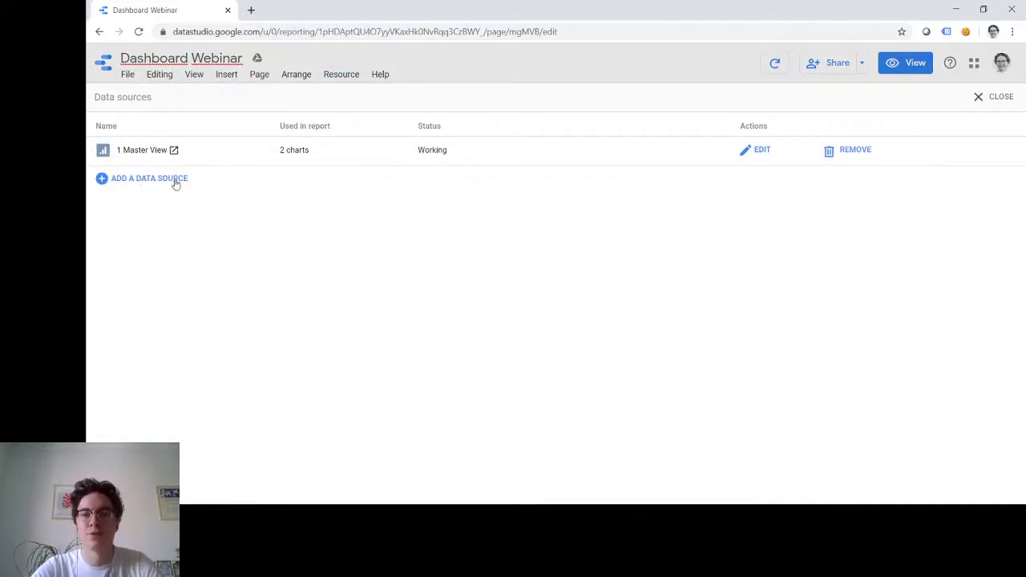
click(987, 96)
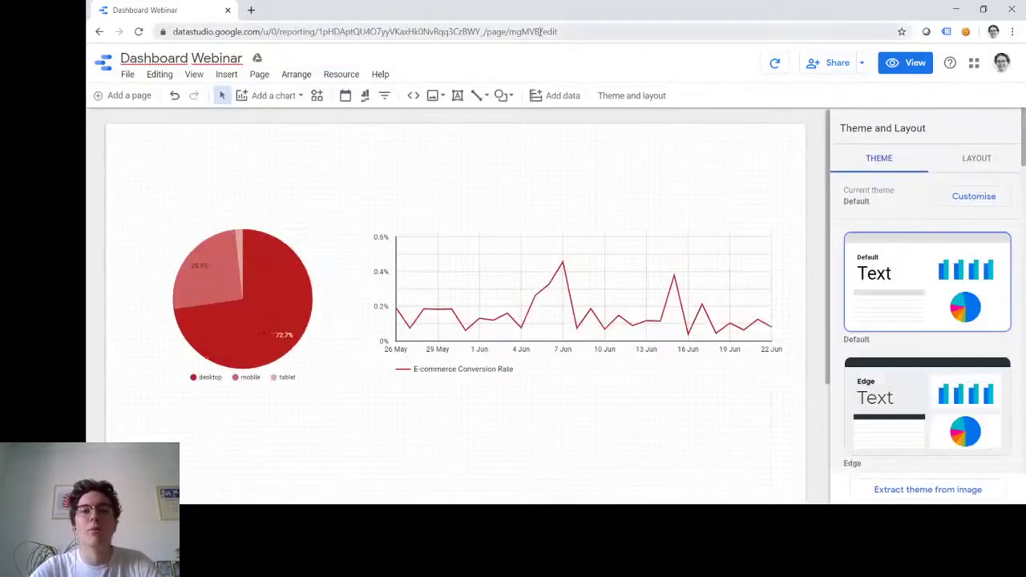
- Add the Followers reporting worksheet of the Factory Travel | Instagram Data spreadsheet as a Google Sheets data source, with first row as headers
click(565, 97)
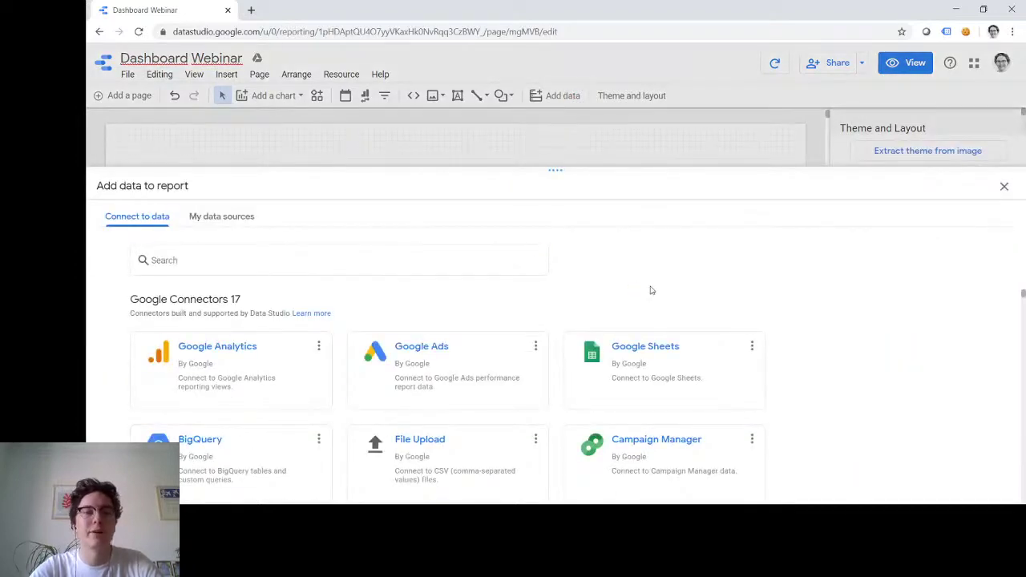
scroll(777, 301, down, 2)
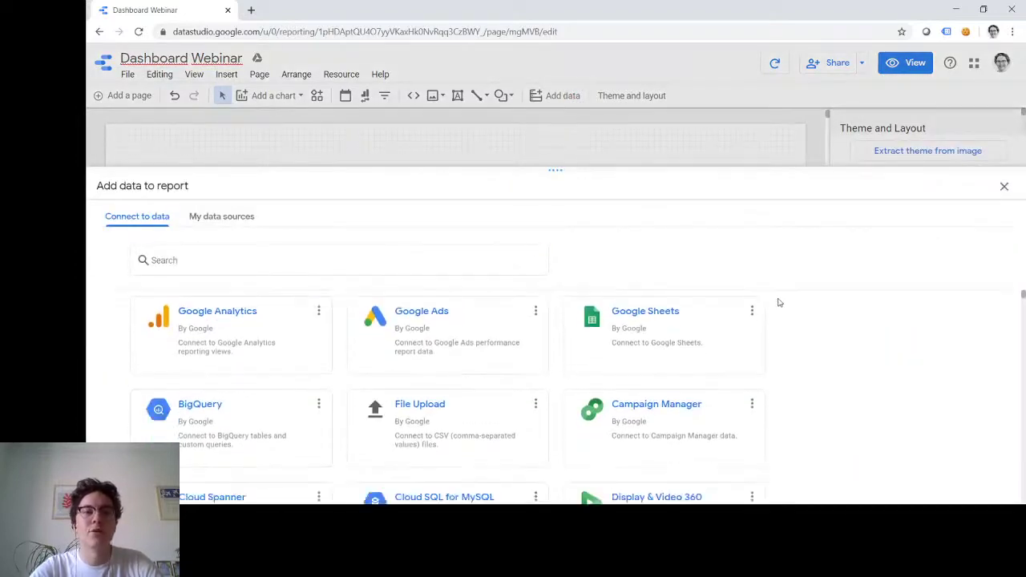
scroll(777, 303, up, 1)
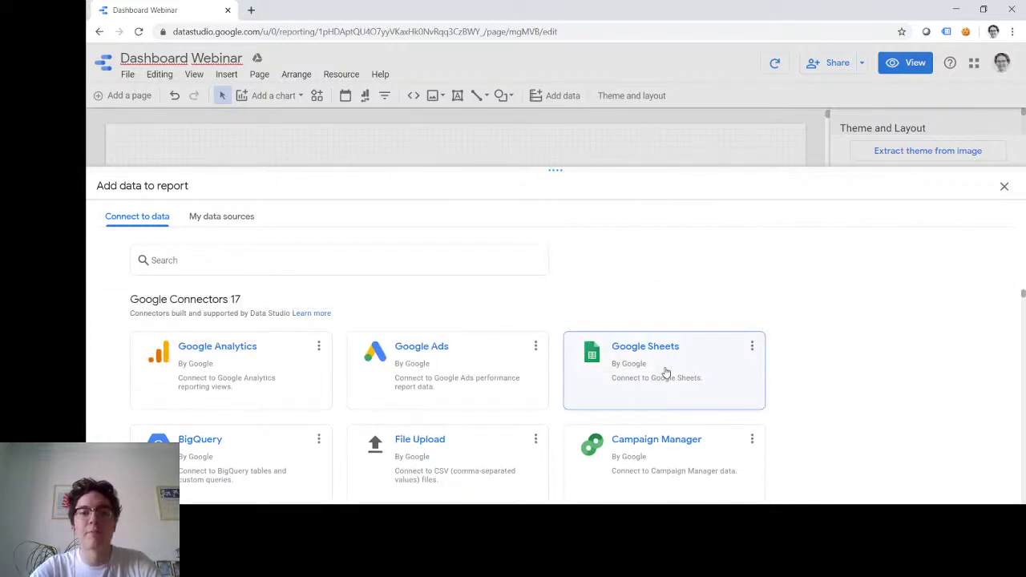
click(665, 372)
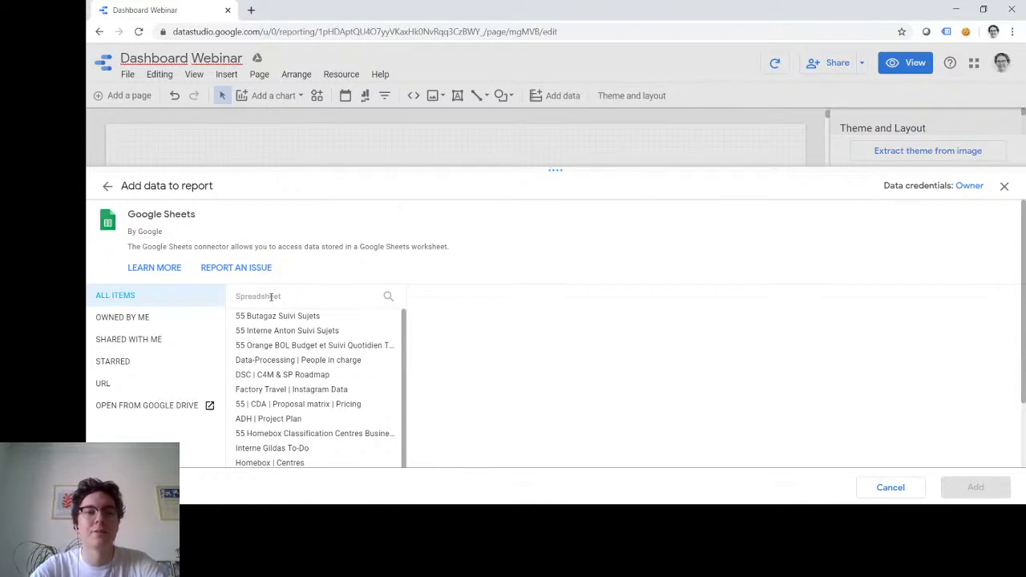
click(389, 297)
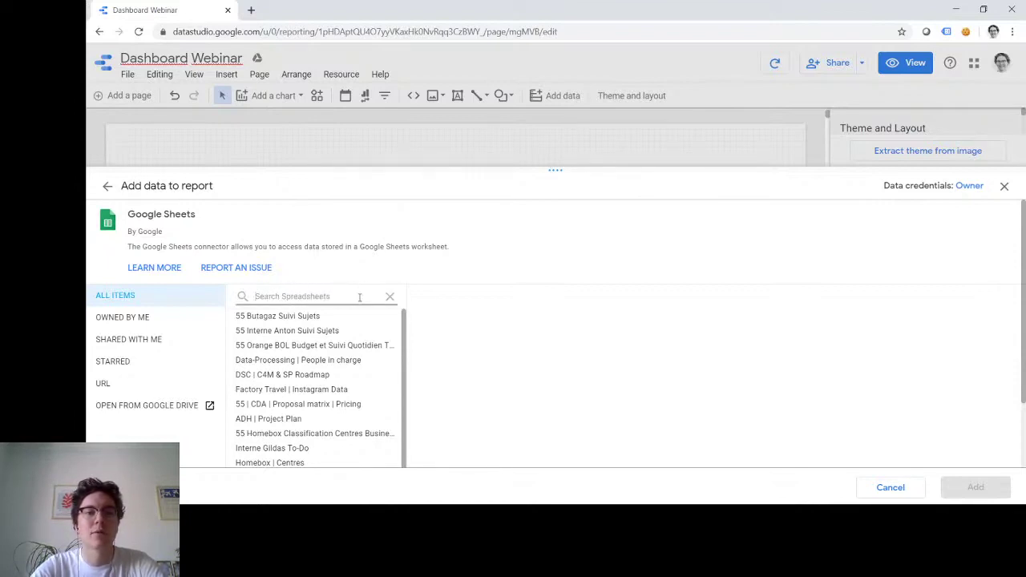
text(Instagram)
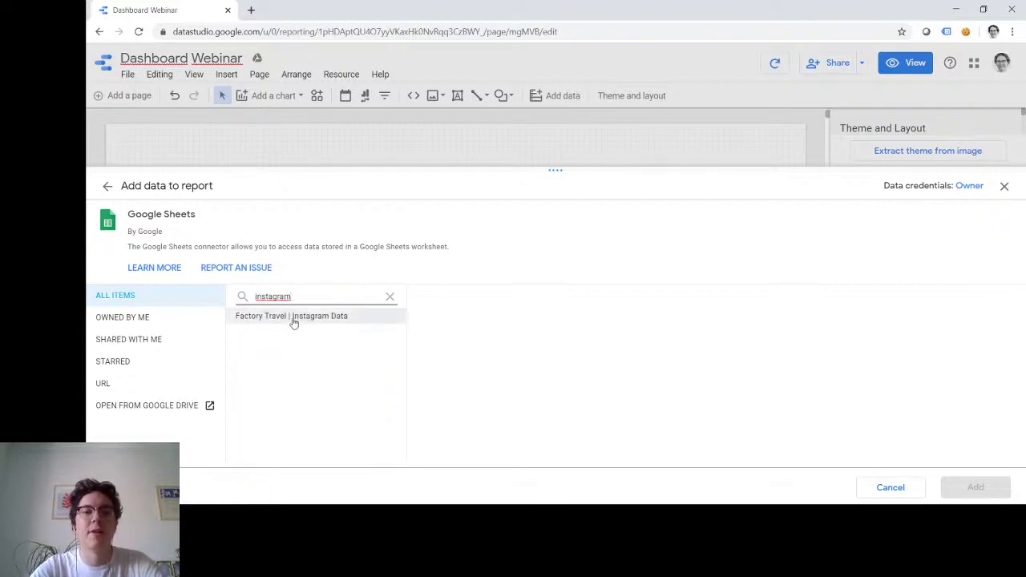
click(294, 320)
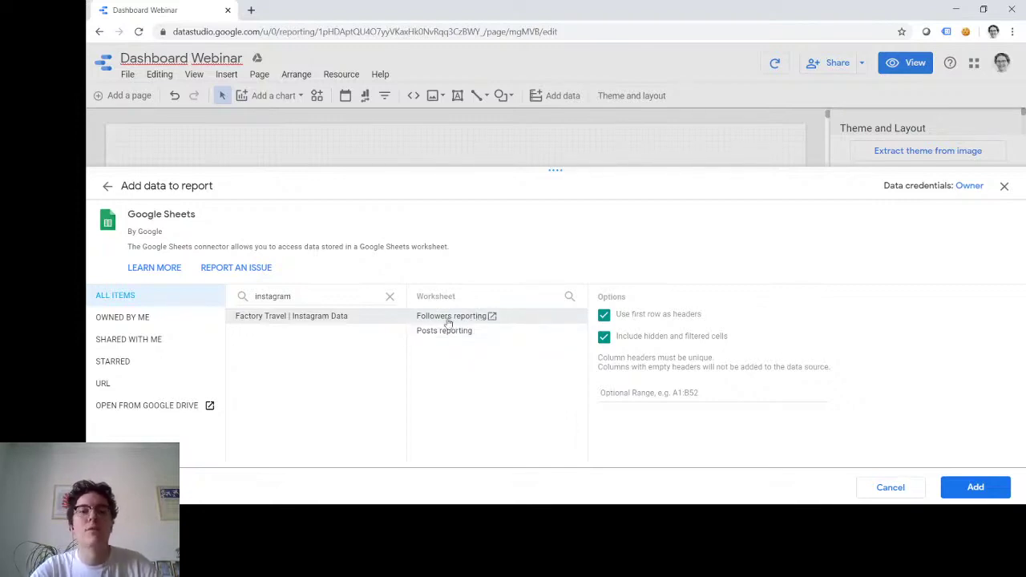
click(453, 324)
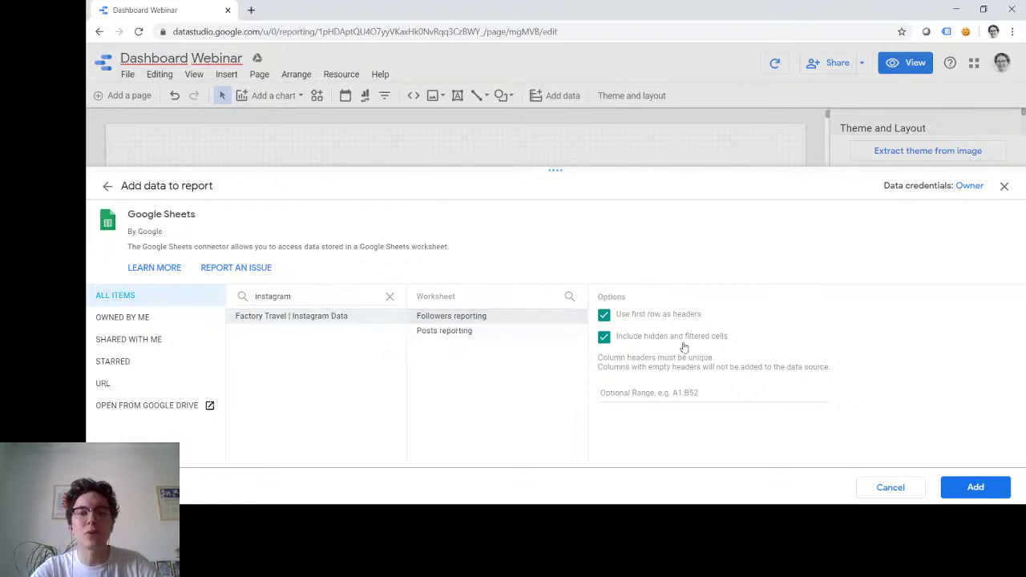
click(975, 487)
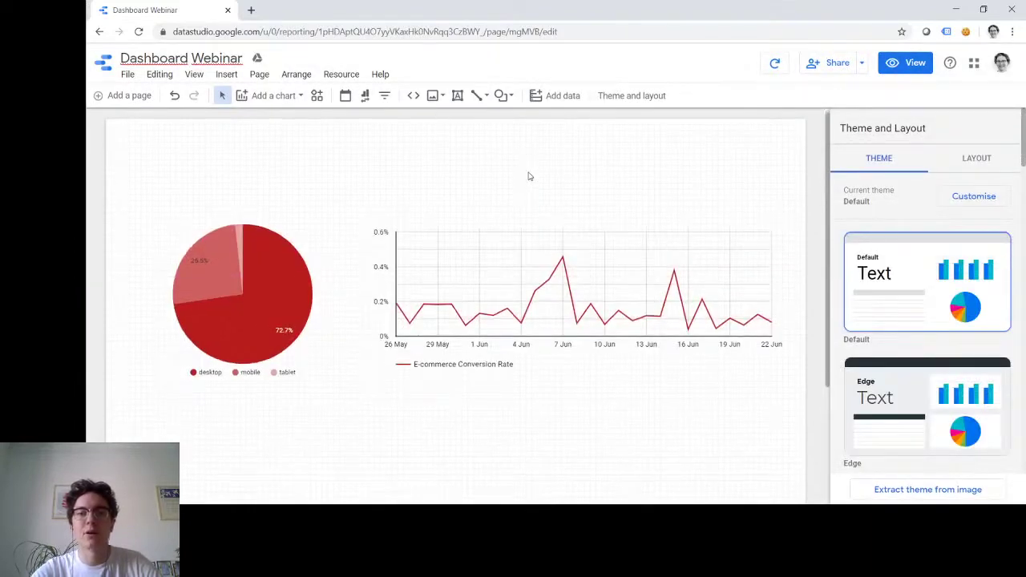
- Insert a time series chart below the pie chart and widen it across nearly the full page width
scroll(528, 176, down, 2)
scroll(528, 175, up, 2)
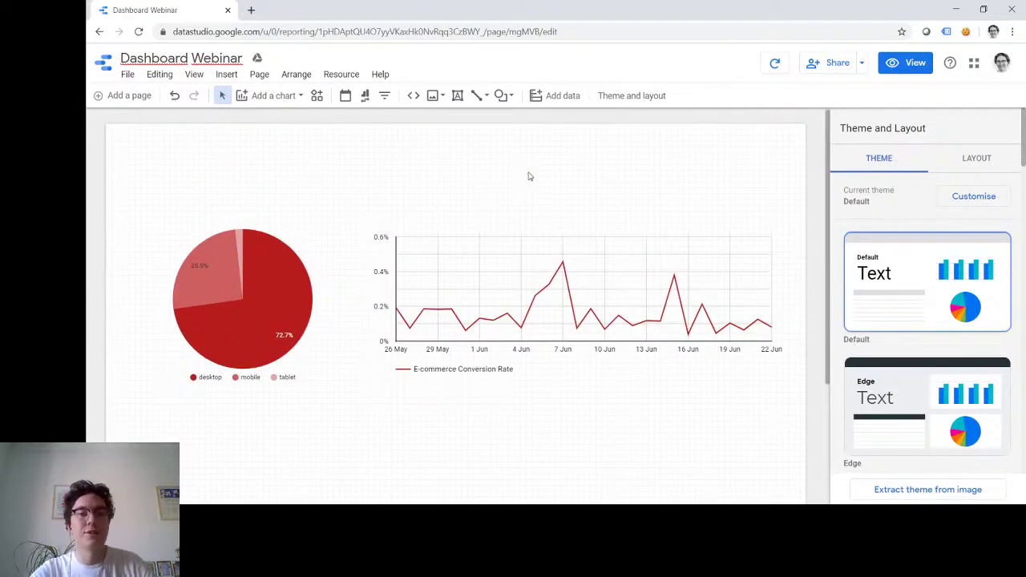
click(295, 100)
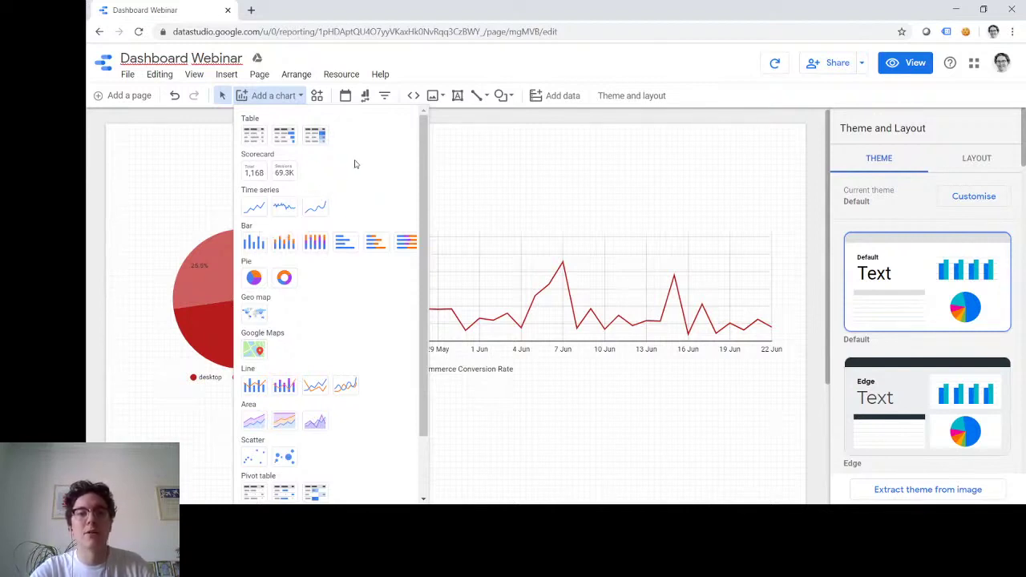
click(255, 210)
scroll(258, 206, down, 3)
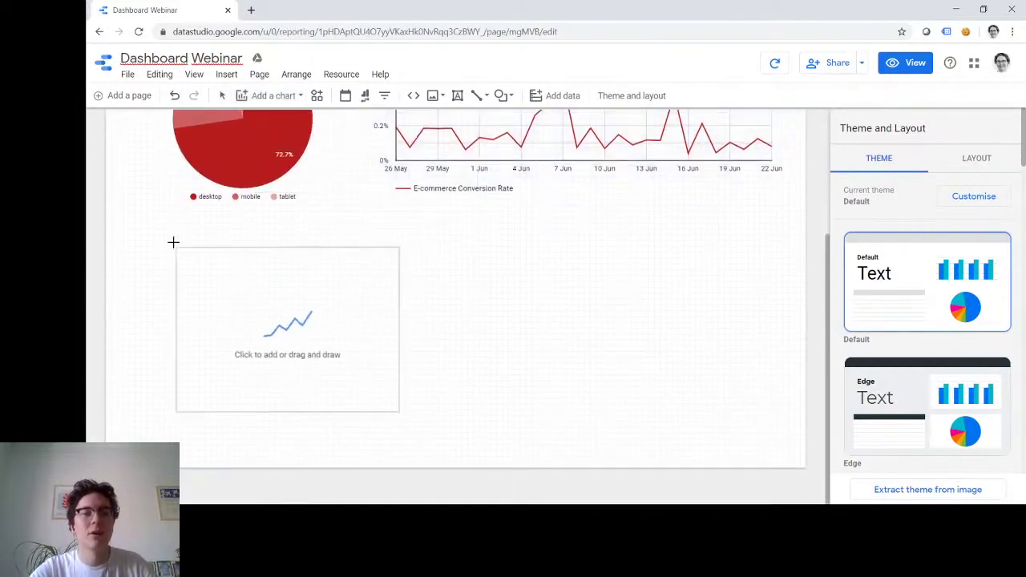
click(117, 233)
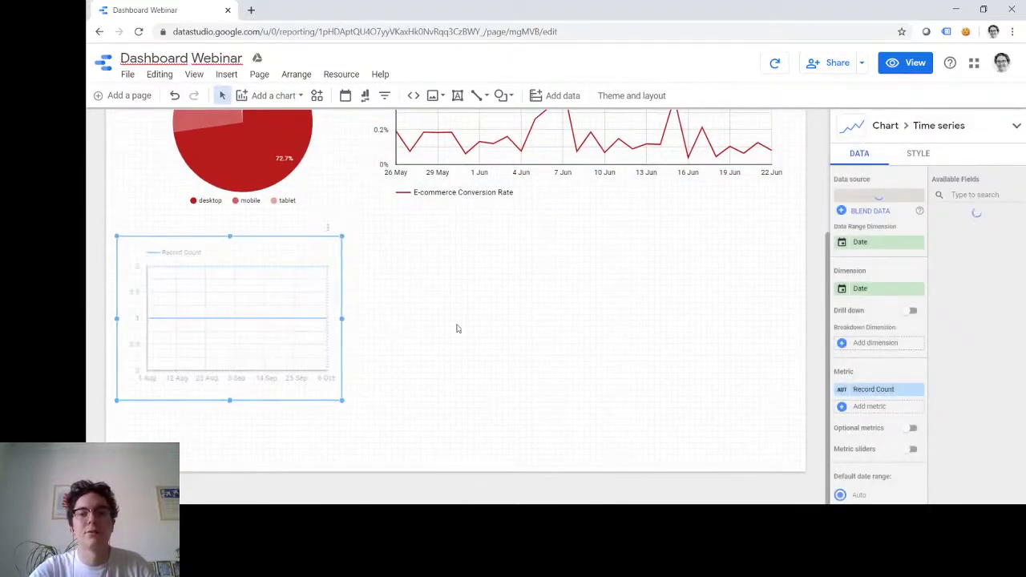
drag(342, 320, 776, 330)
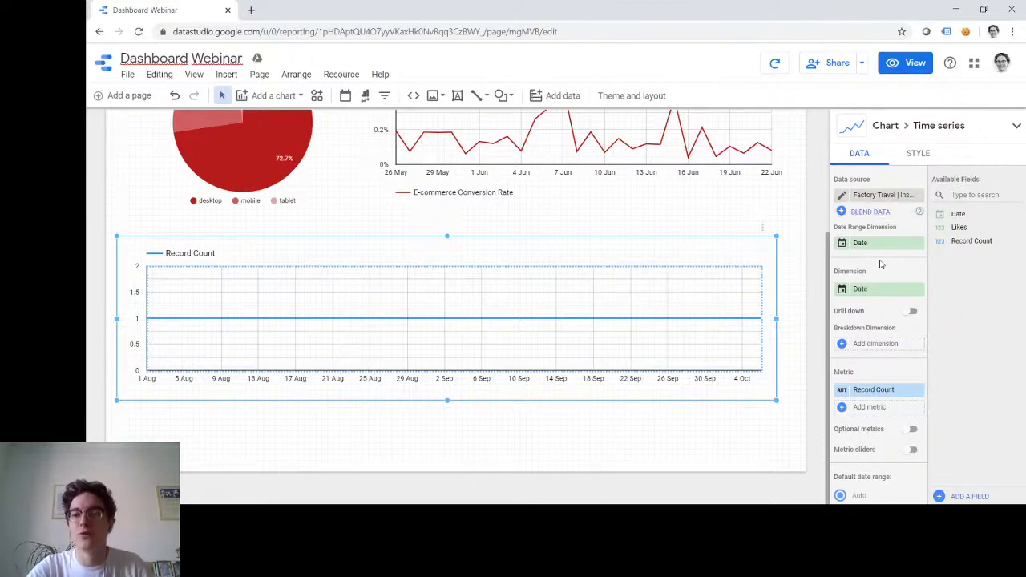
- Use the added Factory Travel | Instagram Data source for the new time series and set its metric to Likes
click(878, 198)
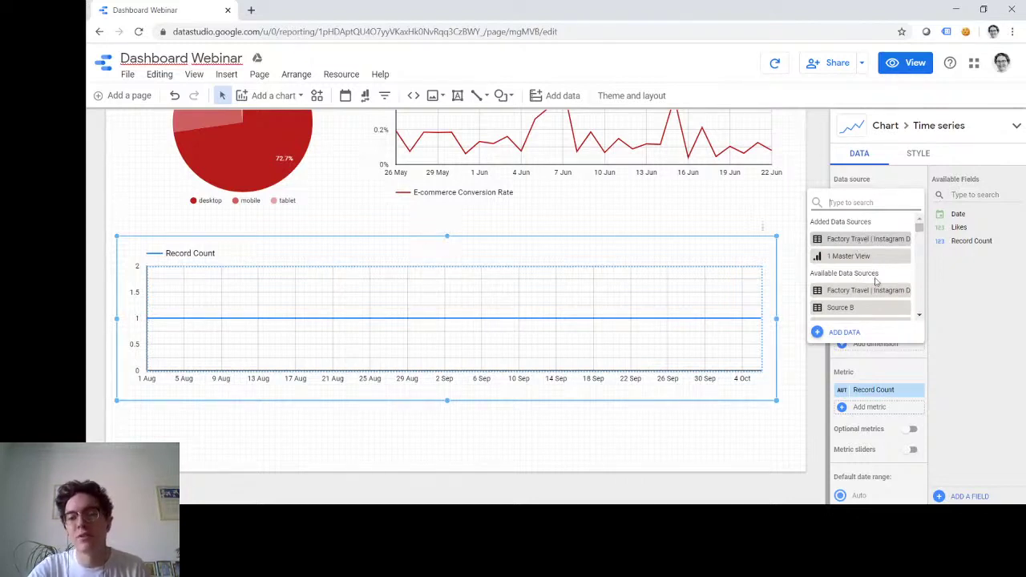
scroll(876, 280, down, 10)
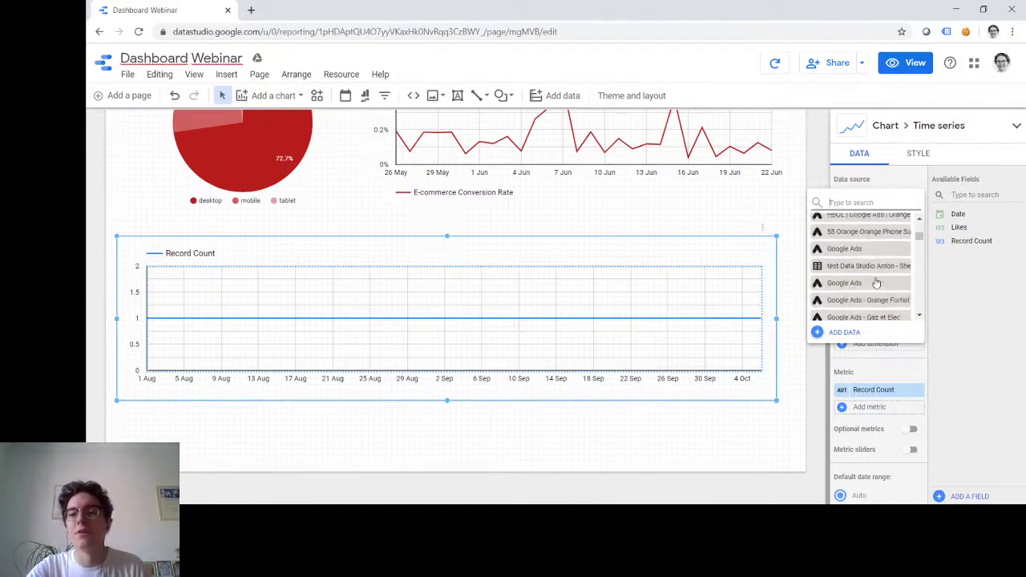
scroll(876, 280, up, 10)
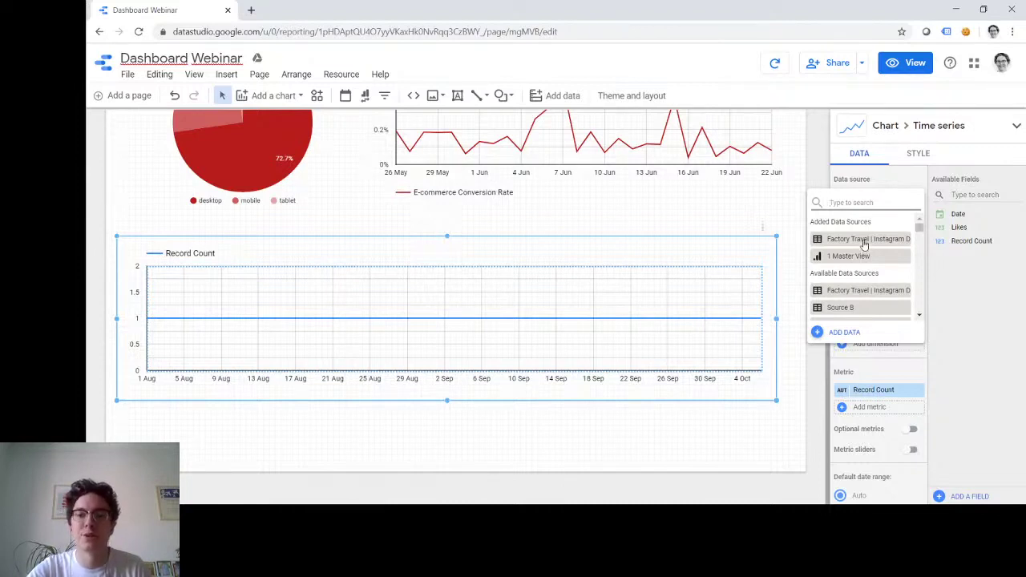
click(863, 241)
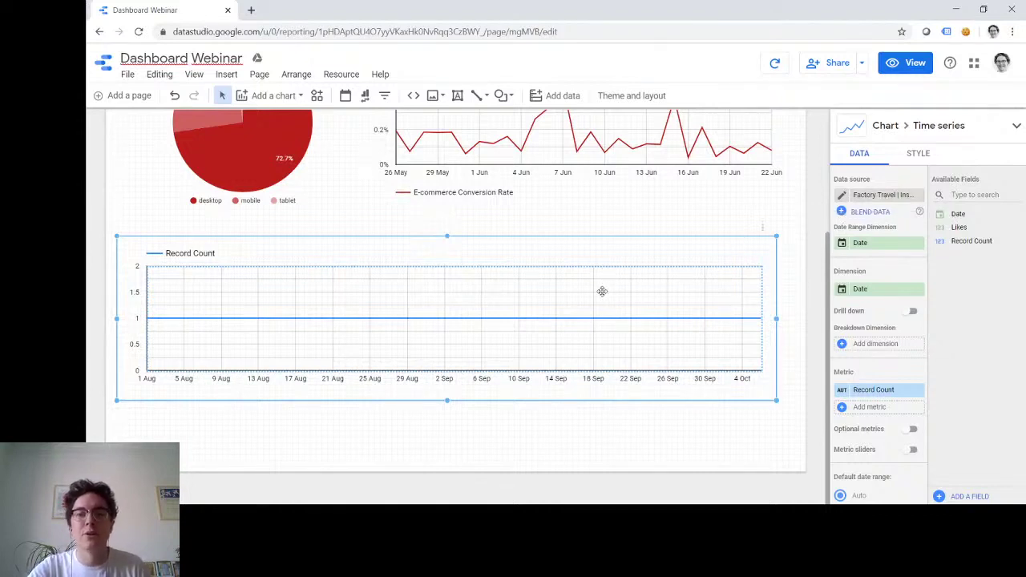
click(880, 391)
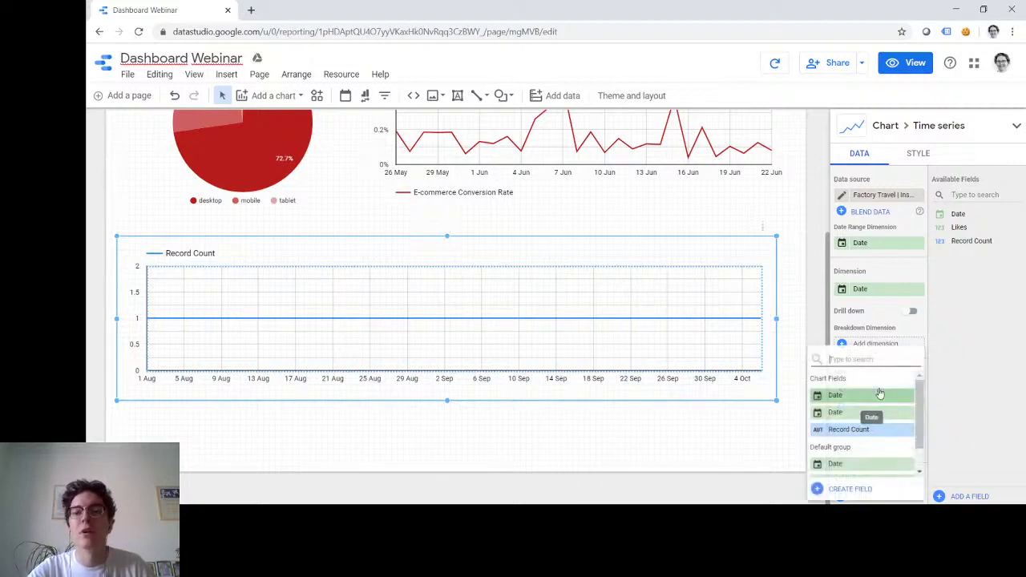
scroll(863, 414, down, 2)
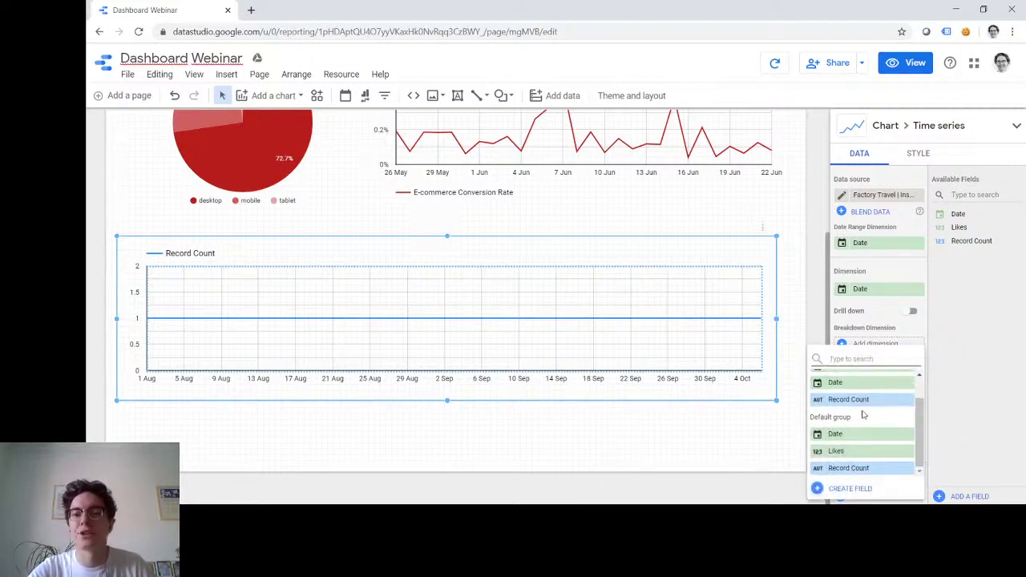
click(855, 451)
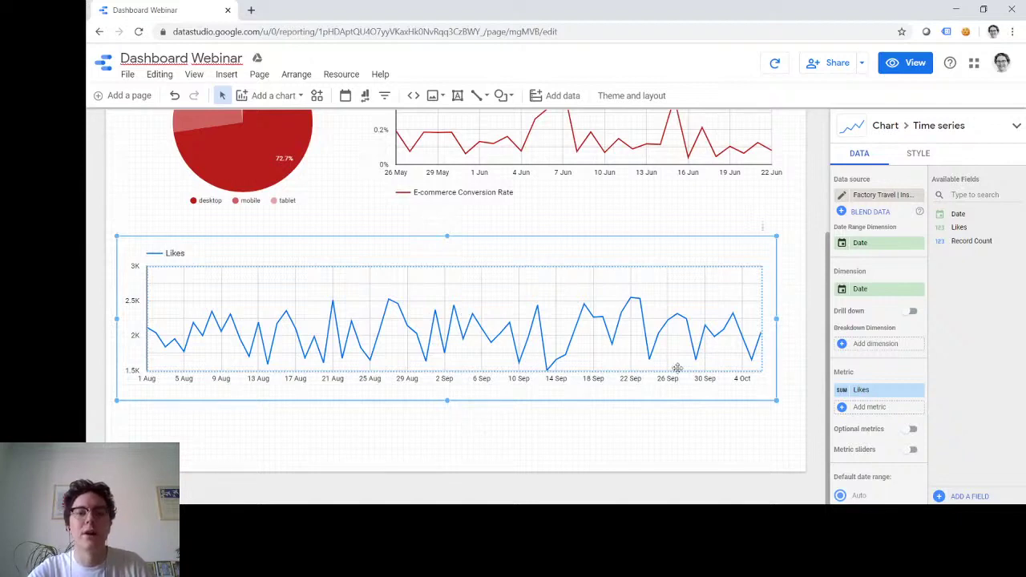
click(915, 156)
scroll(935, 271, down, 10)
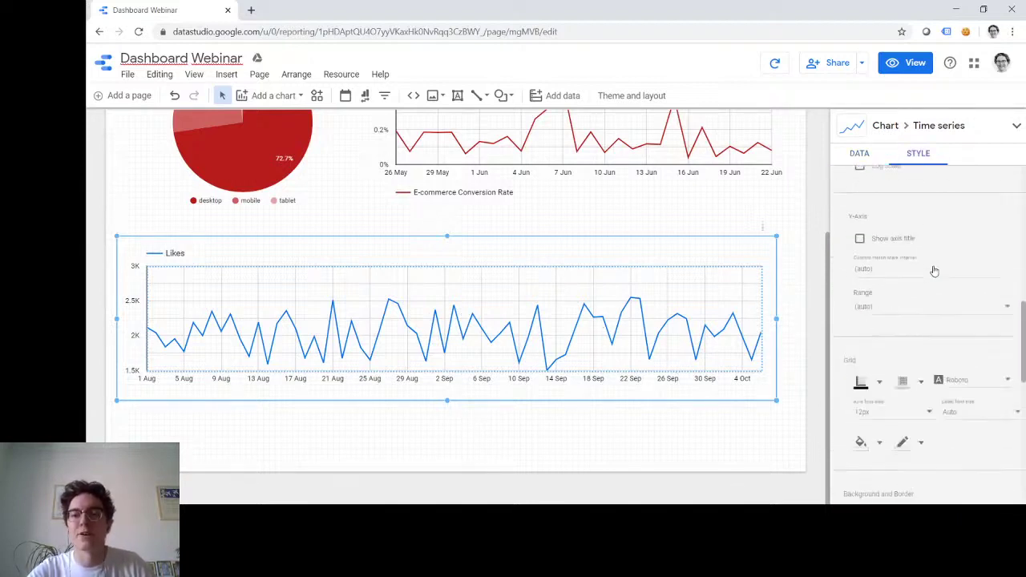
scroll(934, 268, up, 3)
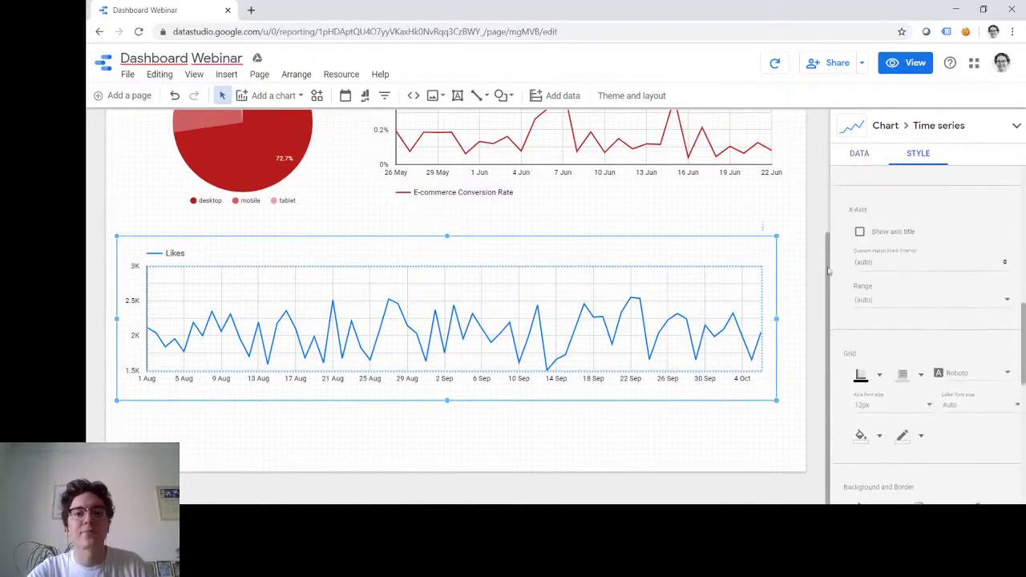
scroll(781, 274, up, 1)
- Copy the E-commerce Conversion Rate chart and paste only its style onto the Likes chart
scroll(781, 275, up, 5)
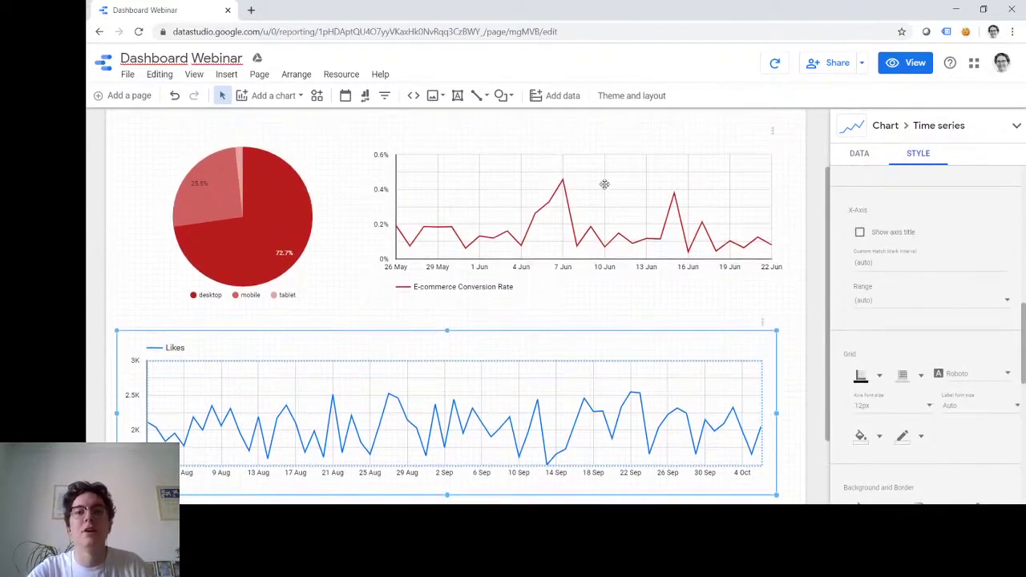
click(598, 181)
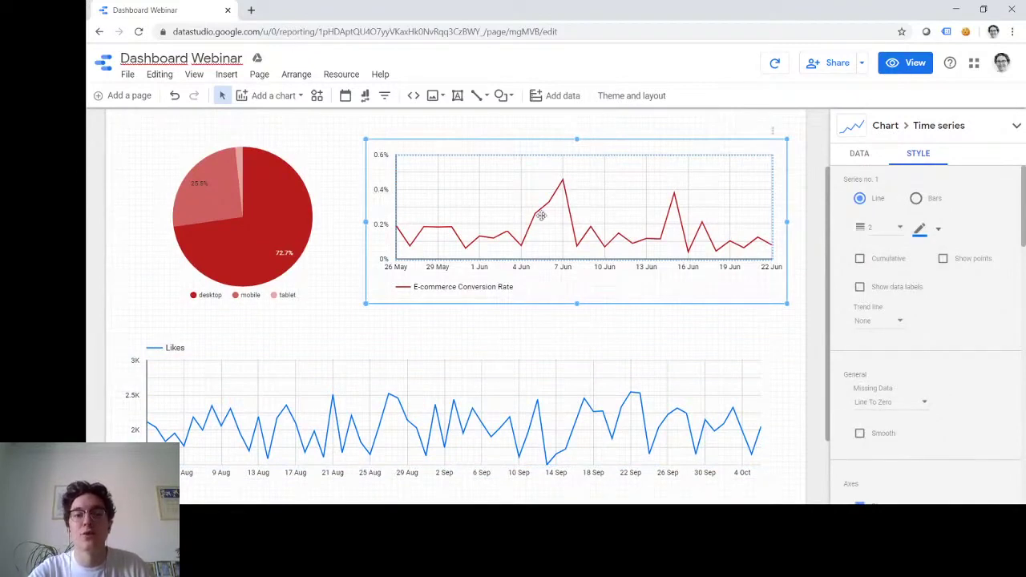
right_click(587, 183)
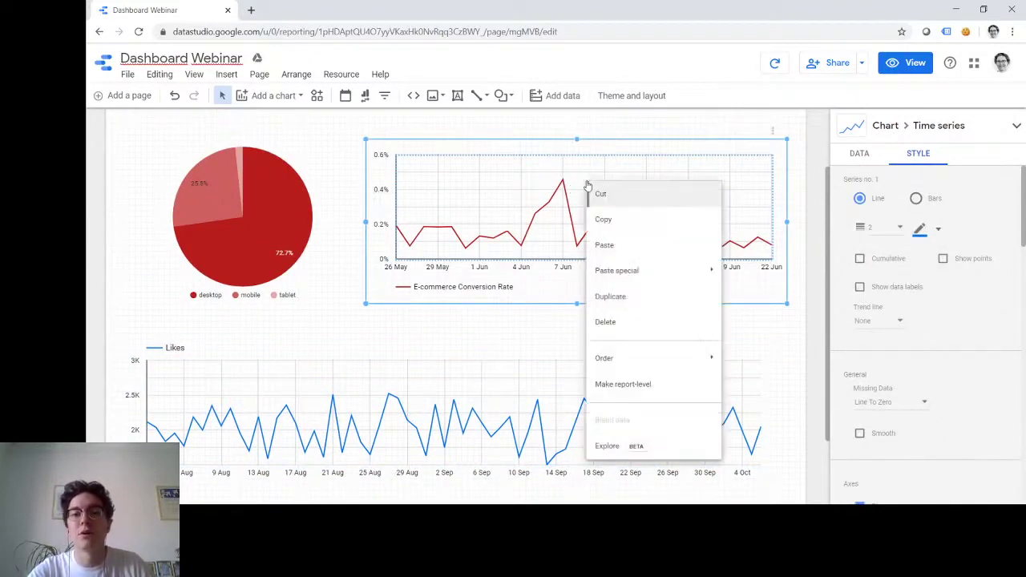
click(623, 221)
scroll(625, 222, down, 1)
scroll(626, 222, down, 1)
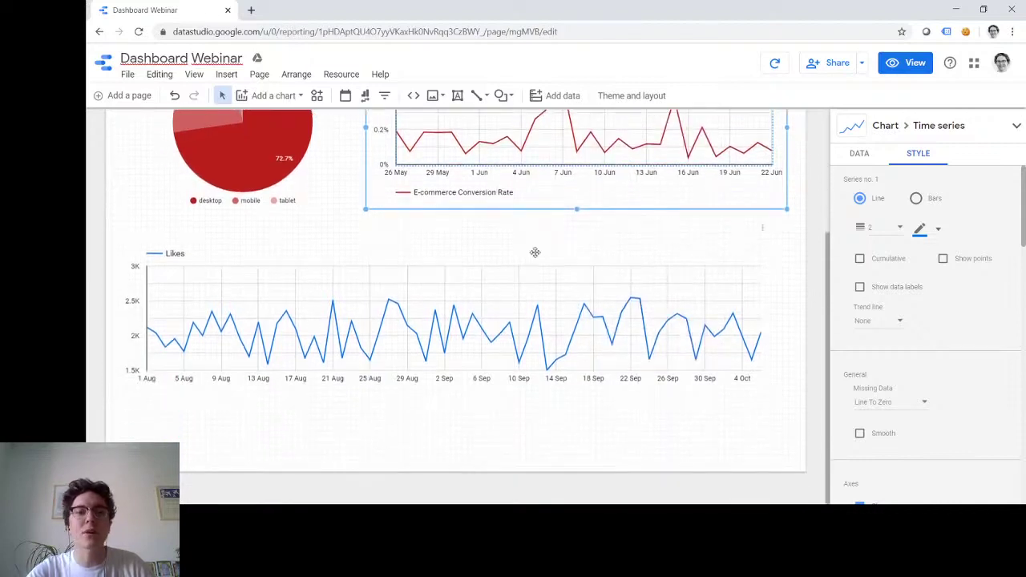
right_click(474, 281)
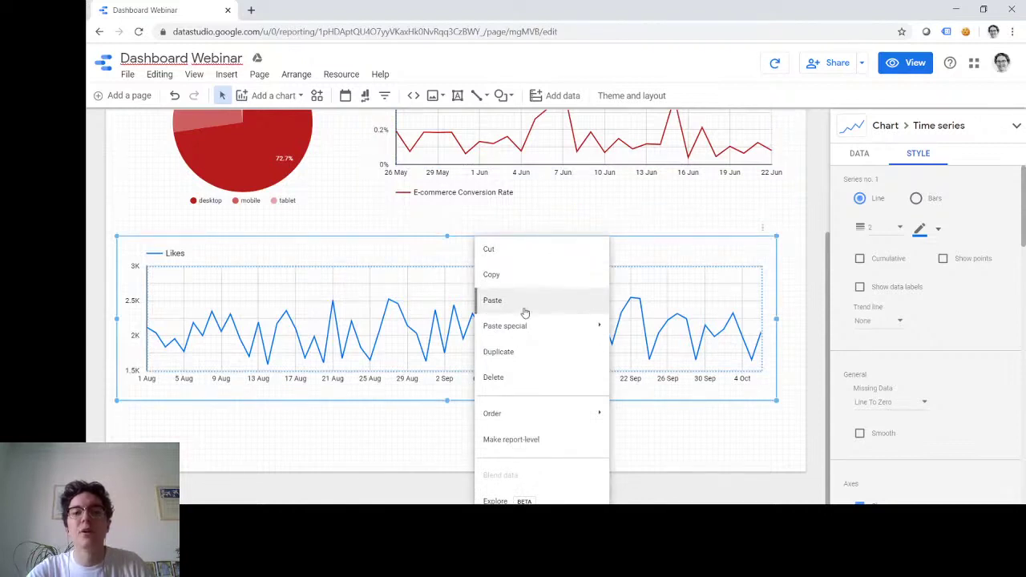
mouse_move(561, 331)
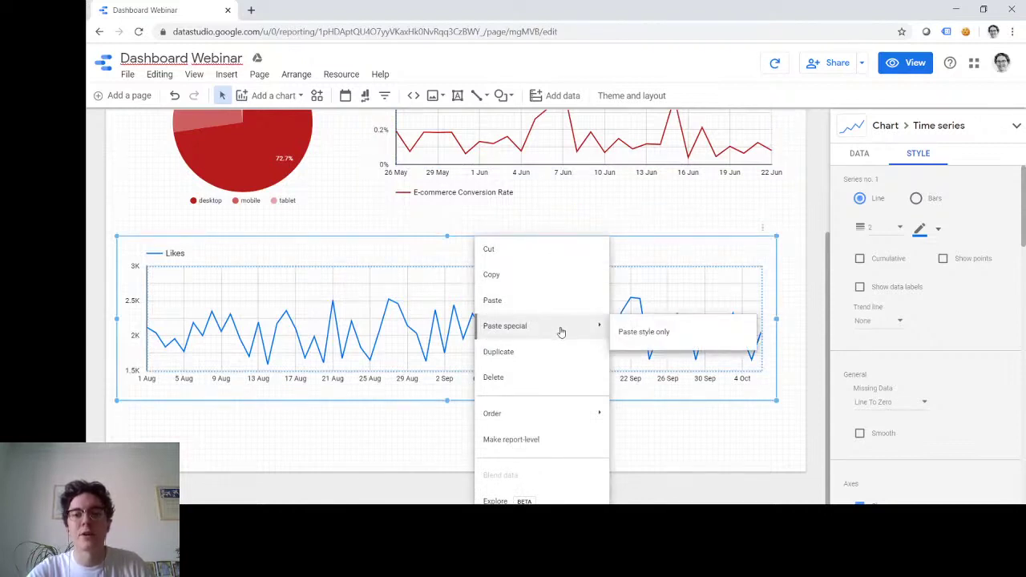
click(651, 337)
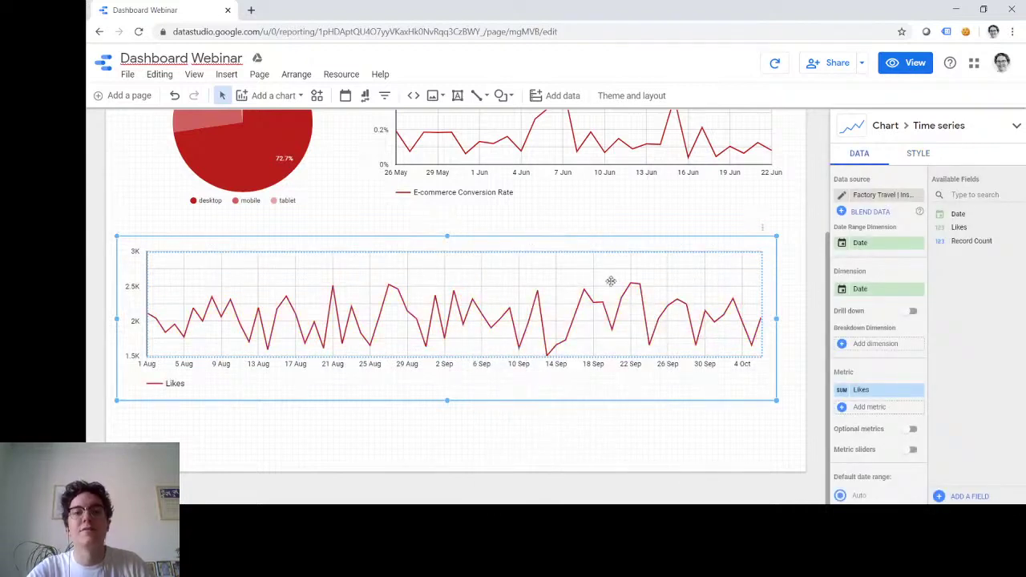
- Deselect the Likes chart and look over the three charts on the report page
scroll(690, 287, up, 1)
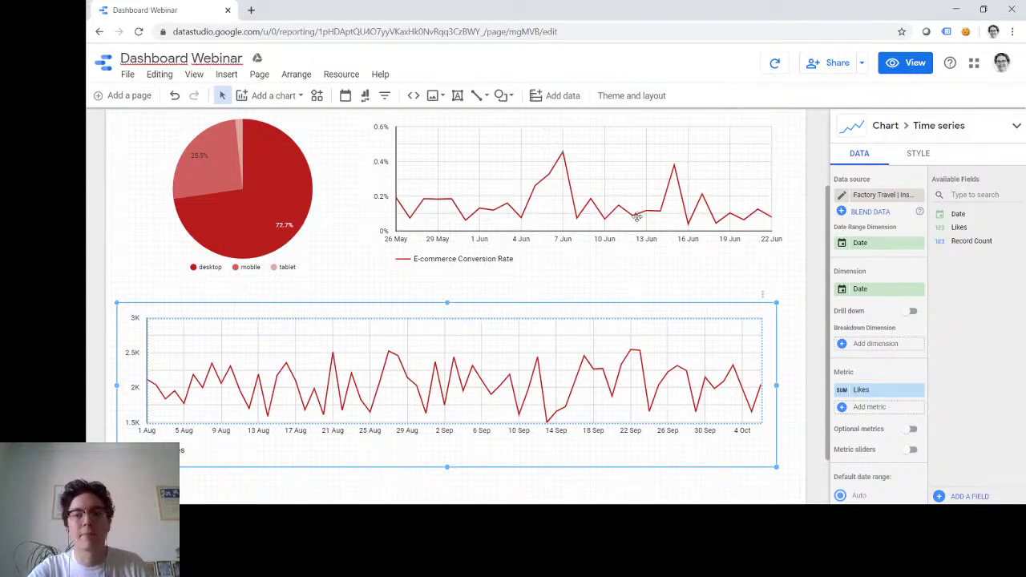
click(799, 266)
scroll(798, 265, up, 2)
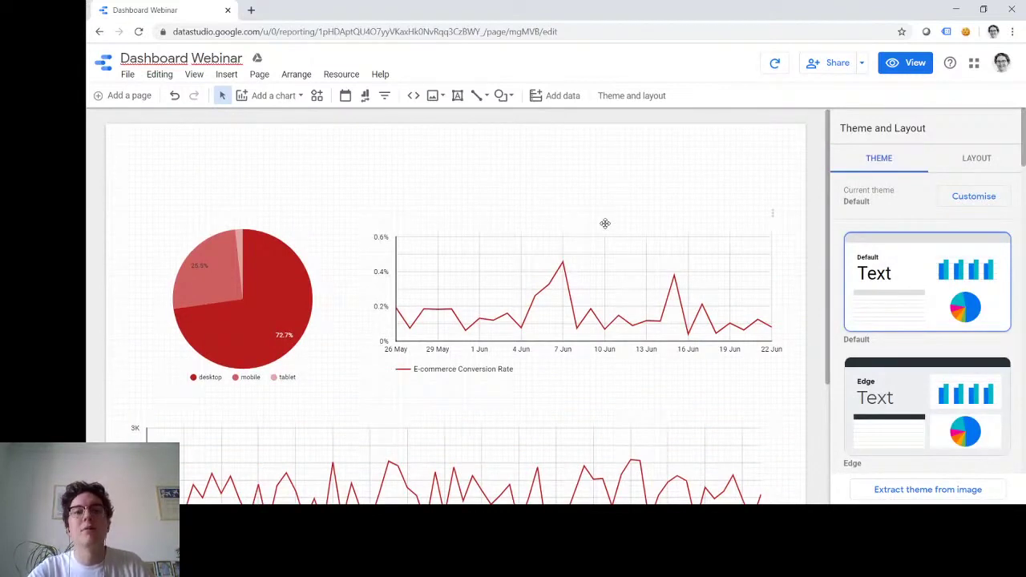
scroll(605, 224, down, 2)
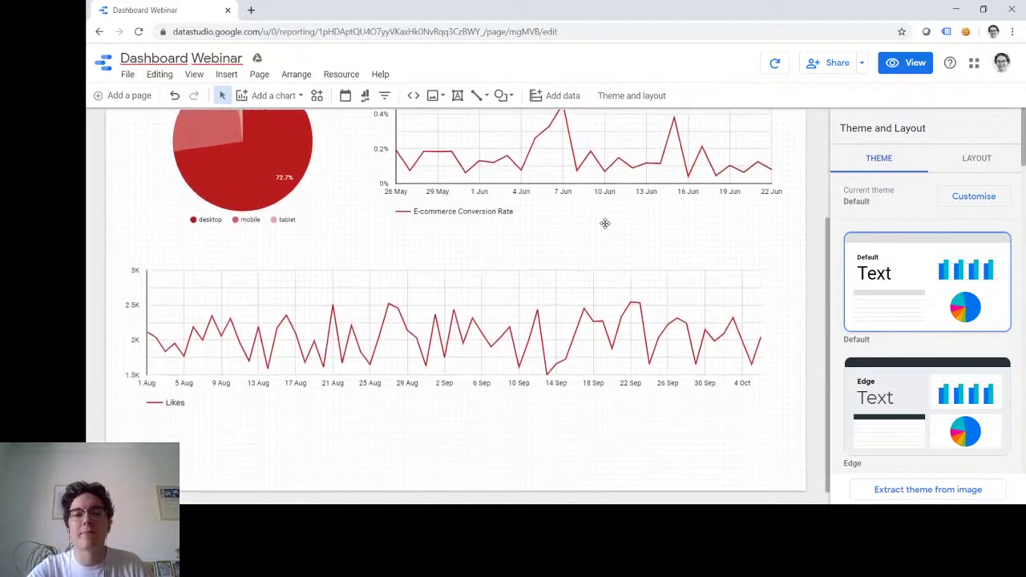
scroll(605, 224, up, 1)
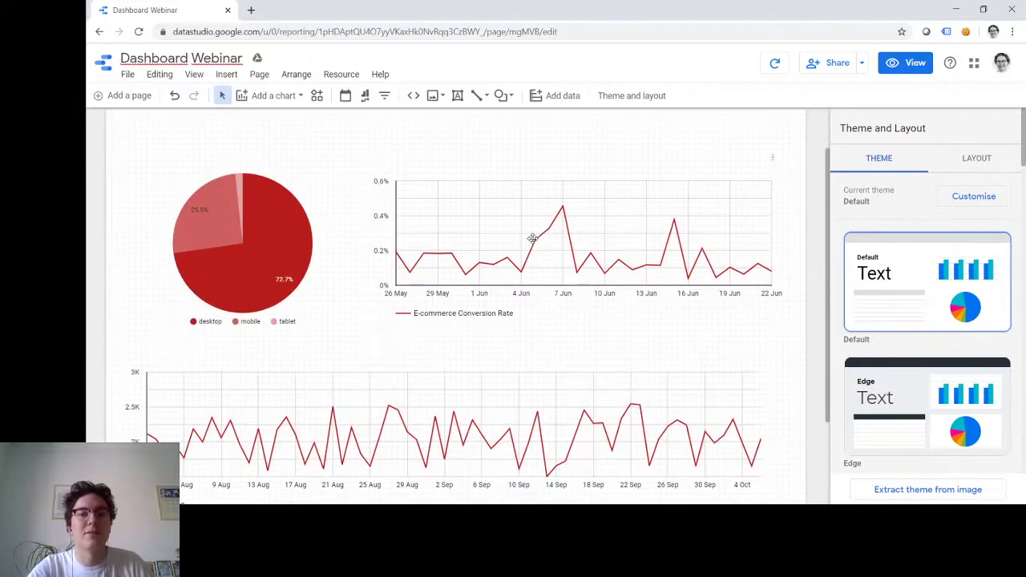
scroll(533, 238, down, 3)
scroll(534, 241, up, 3)
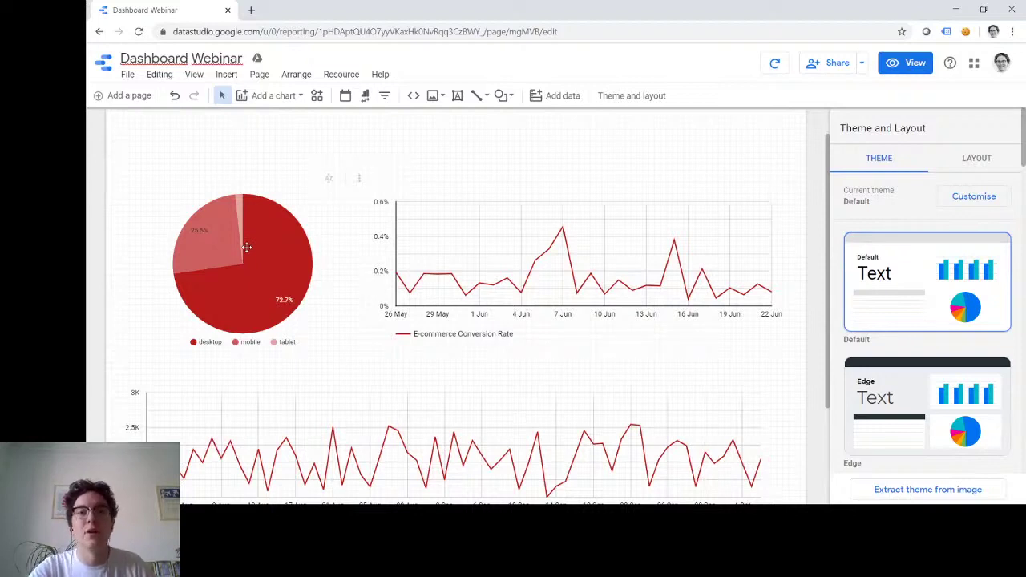
- Look through the options for inserting shapes, lines, images and embedded URLs into the report
scroll(438, 271, up, 1)
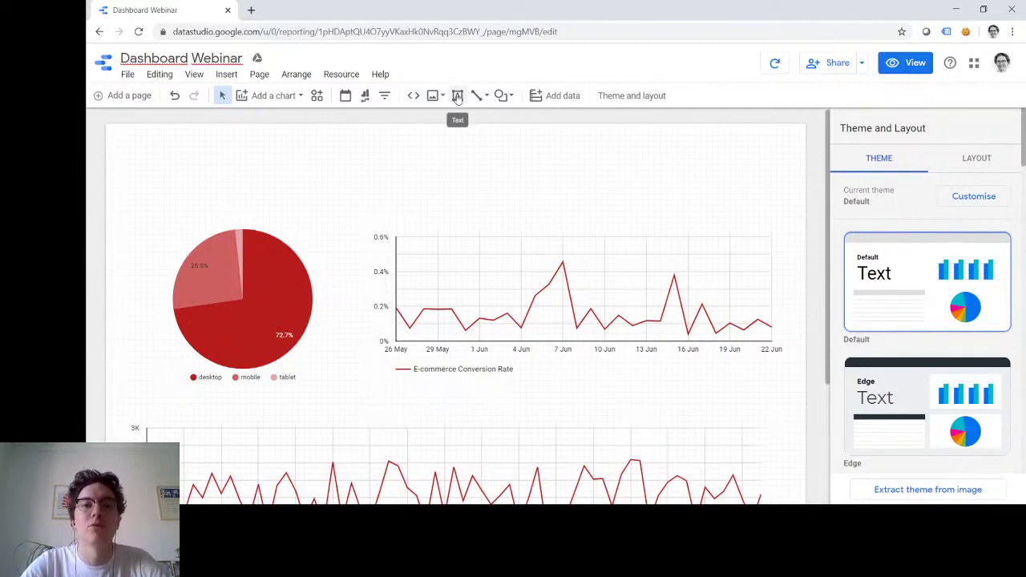
click(511, 97)
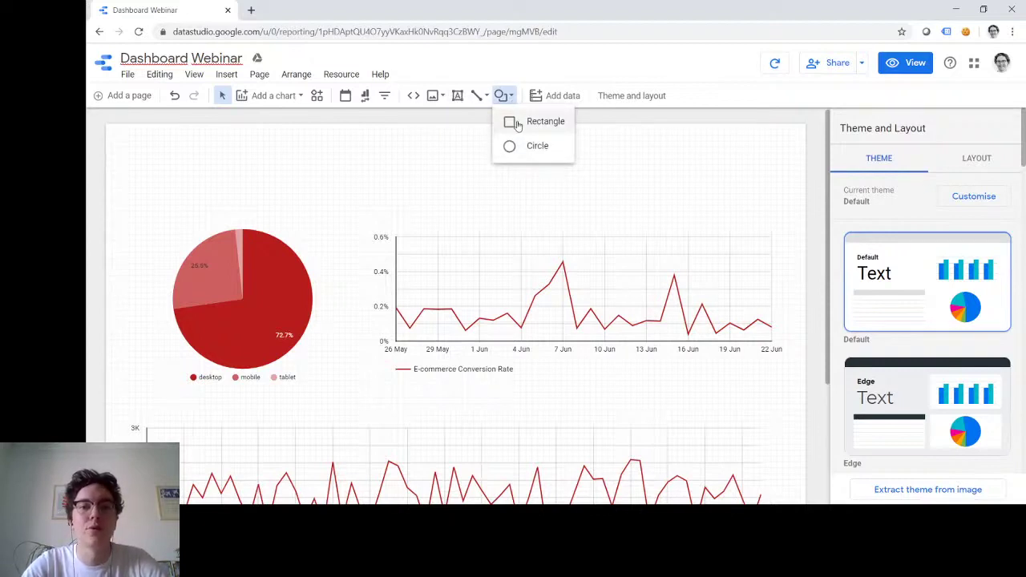
click(479, 97)
click(481, 98)
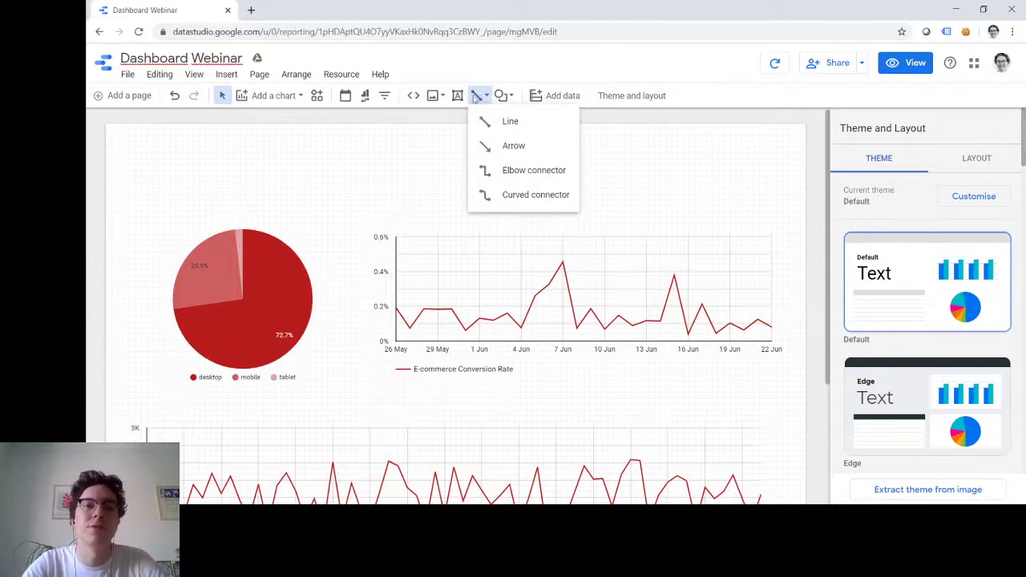
click(457, 99)
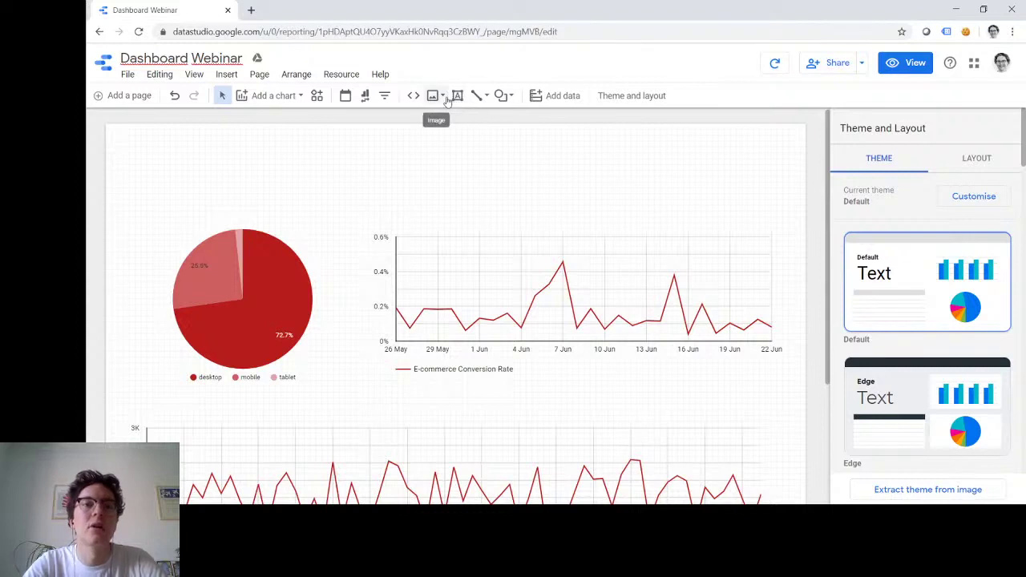
click(443, 96)
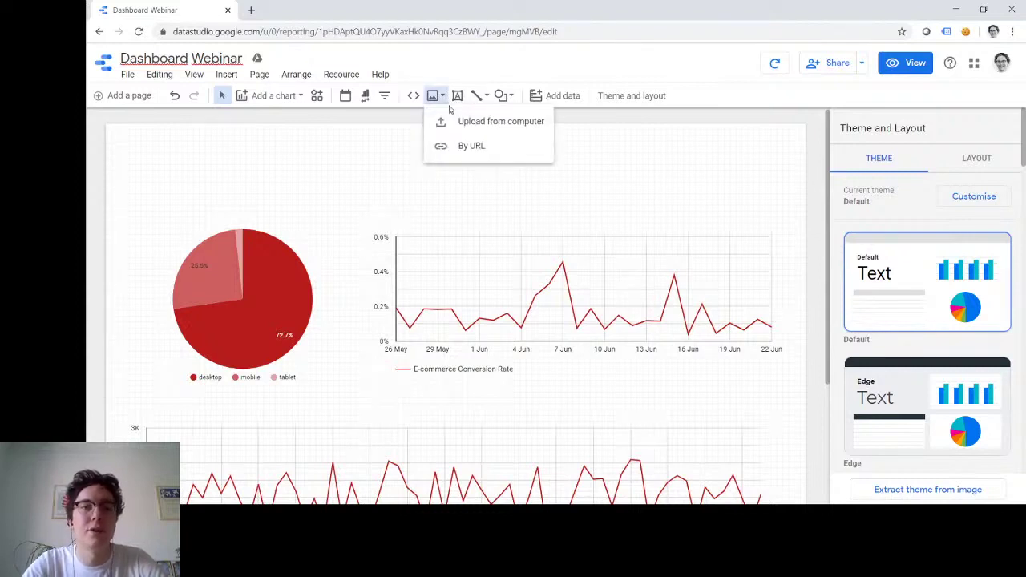
click(414, 98)
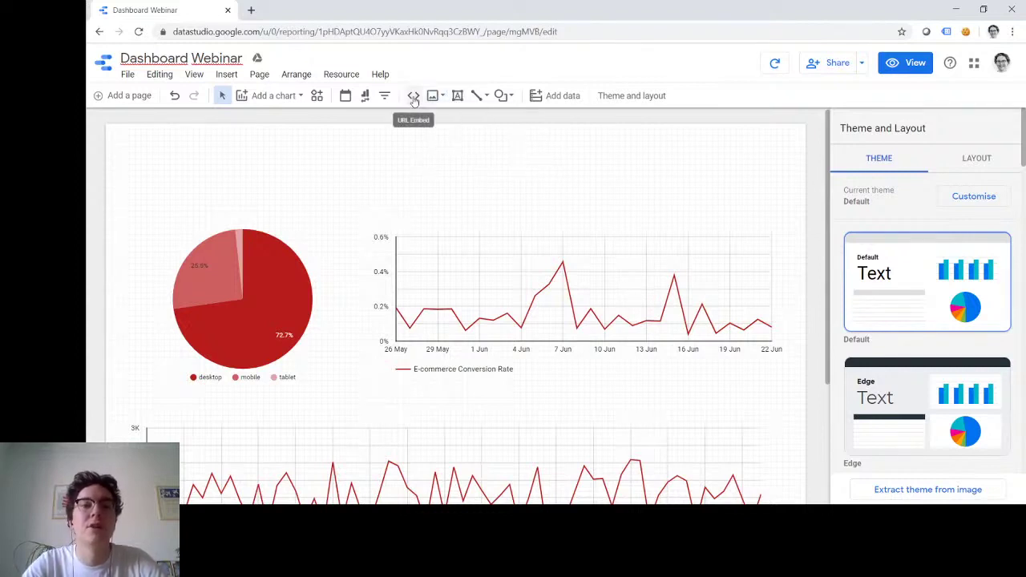
click(414, 97)
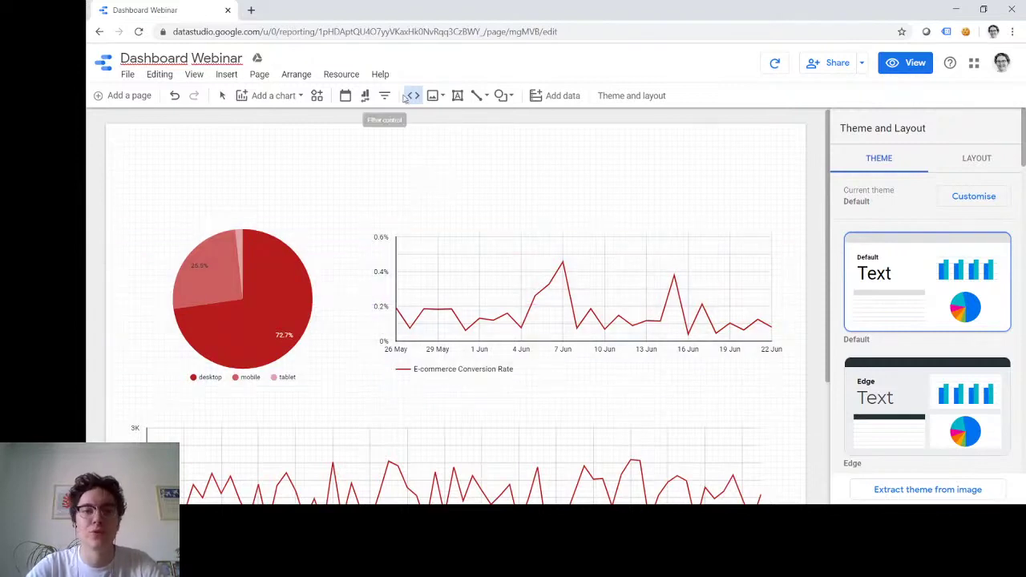
- Add a text box above the pie chart reading "Répartition des sessions par device" with "(Source : Google Analytics)" on a second line
click(457, 95)
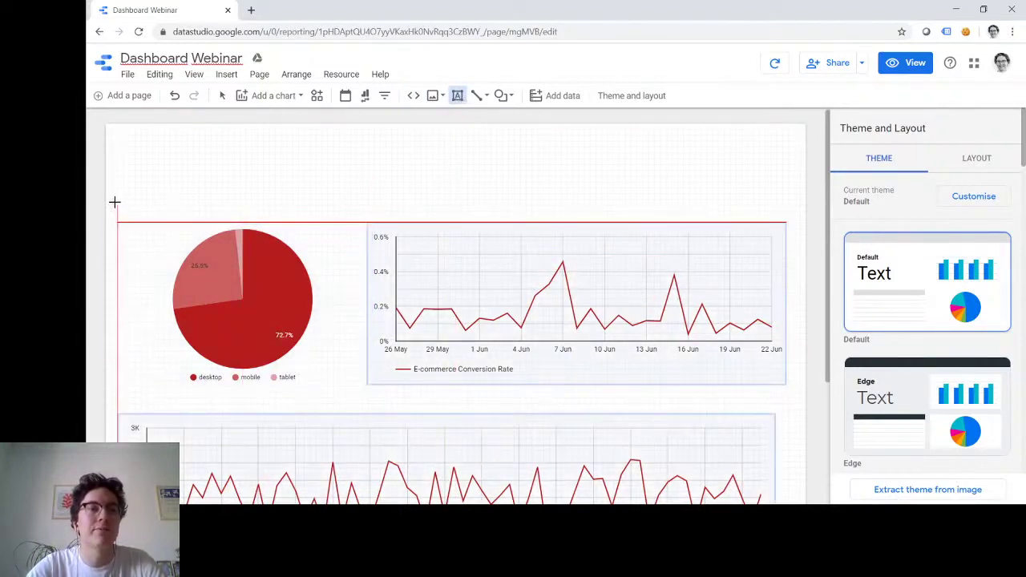
drag(120, 204, 368, 226)
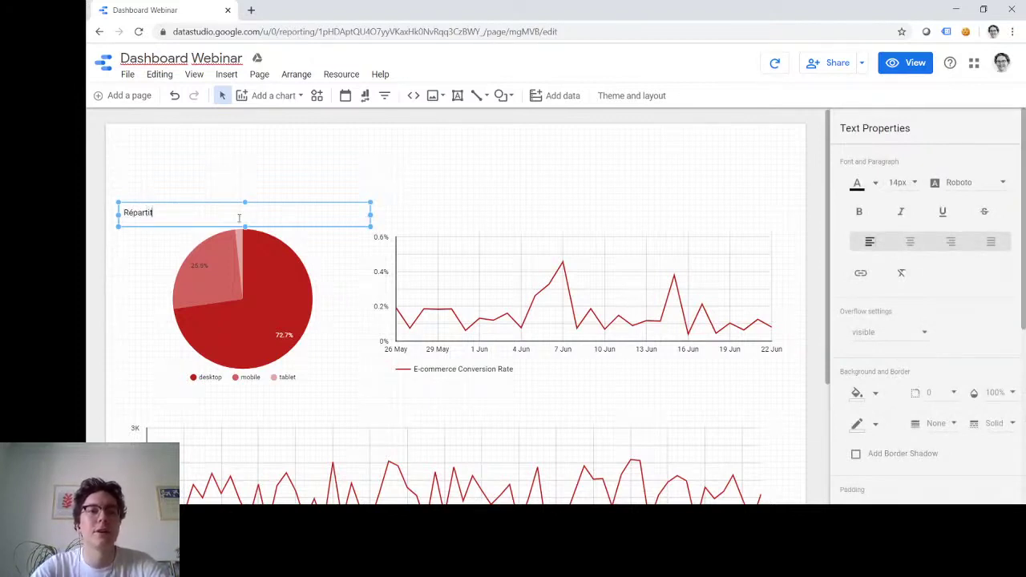
text(Répartition des sessions )
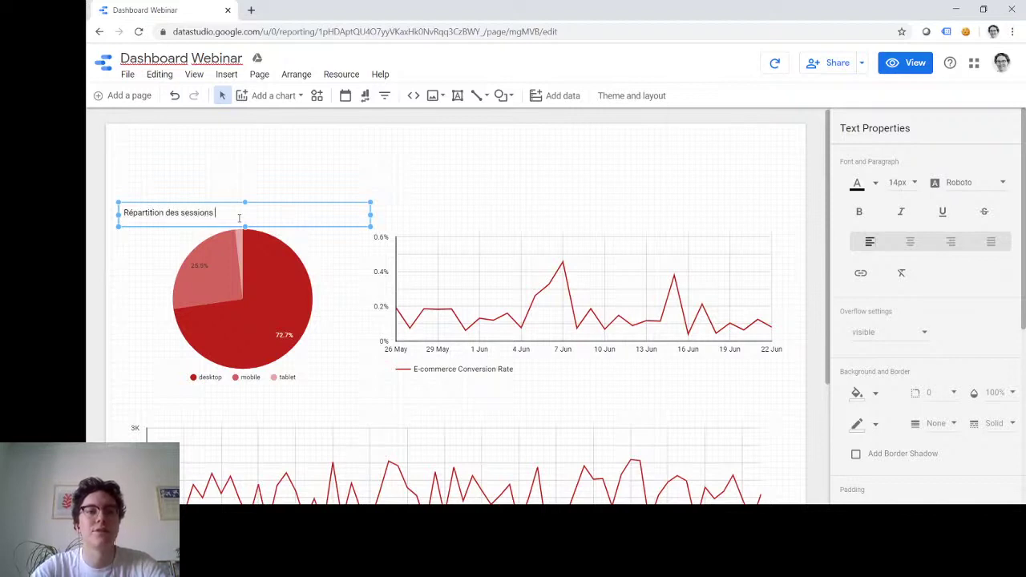
text(par device)
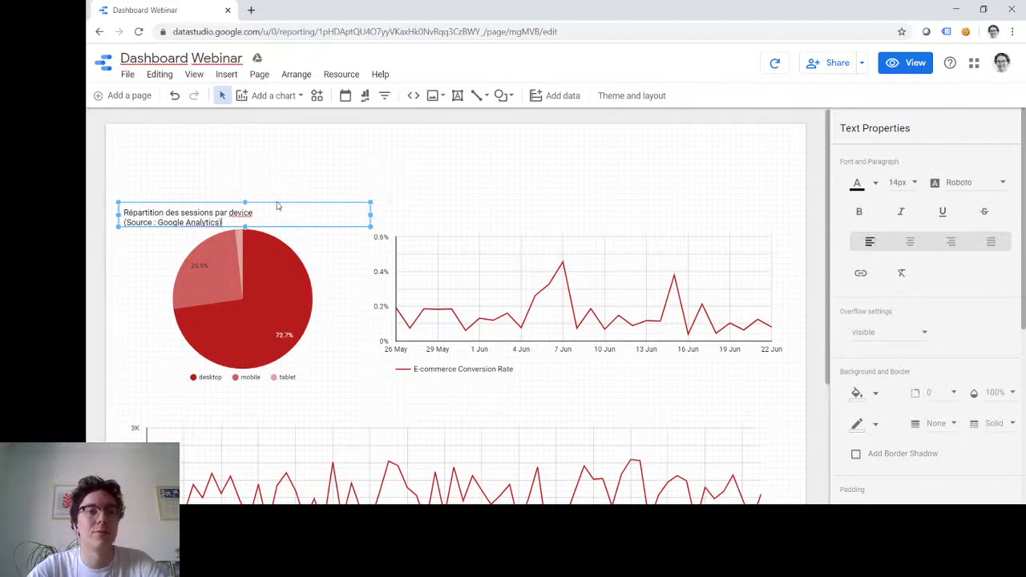
drag(277, 202, 279, 202)
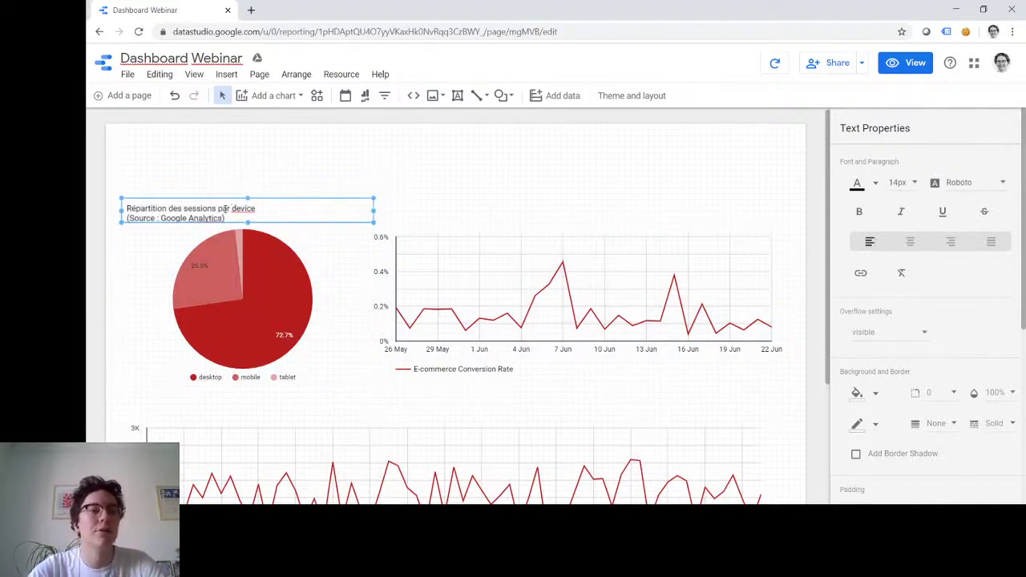
- Make the pie chart's title line bold and its source line italic
triple_click(226, 209)
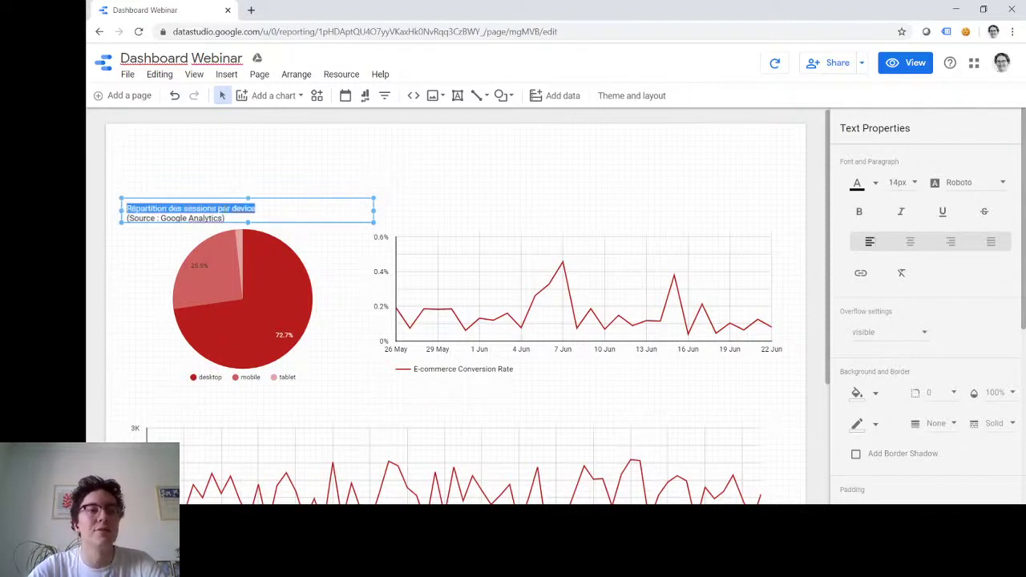
click(861, 213)
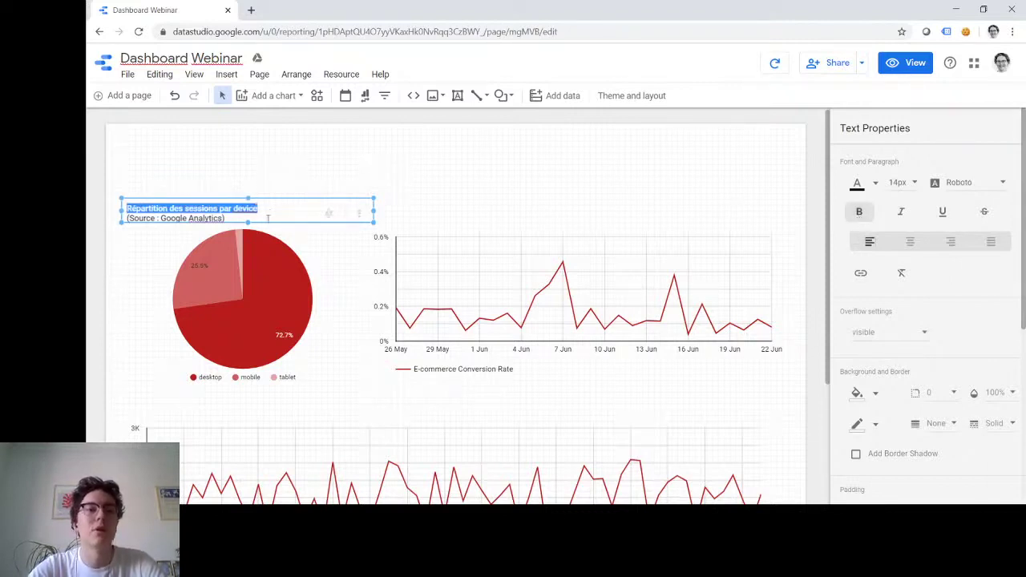
triple_click(190, 218)
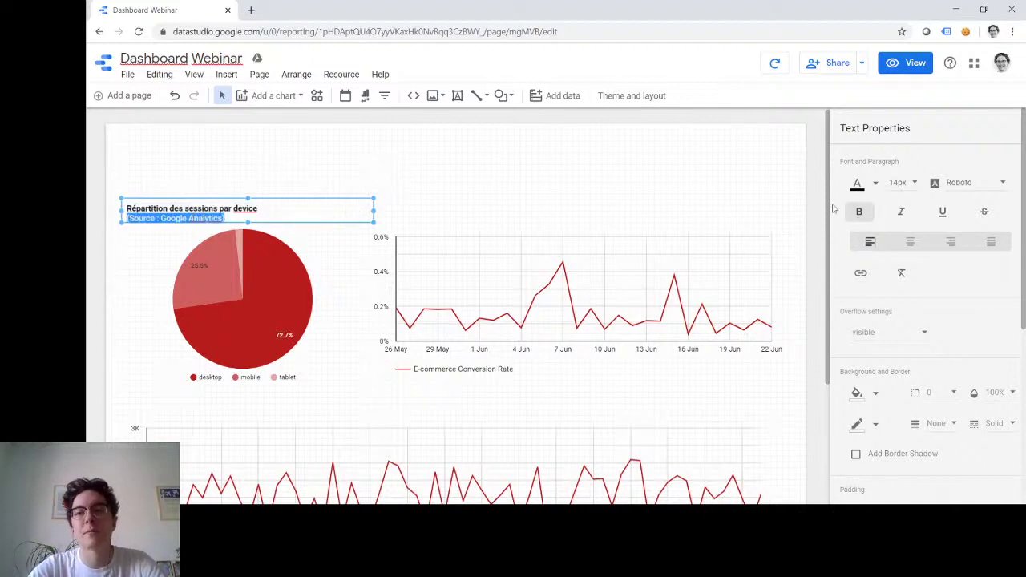
click(901, 212)
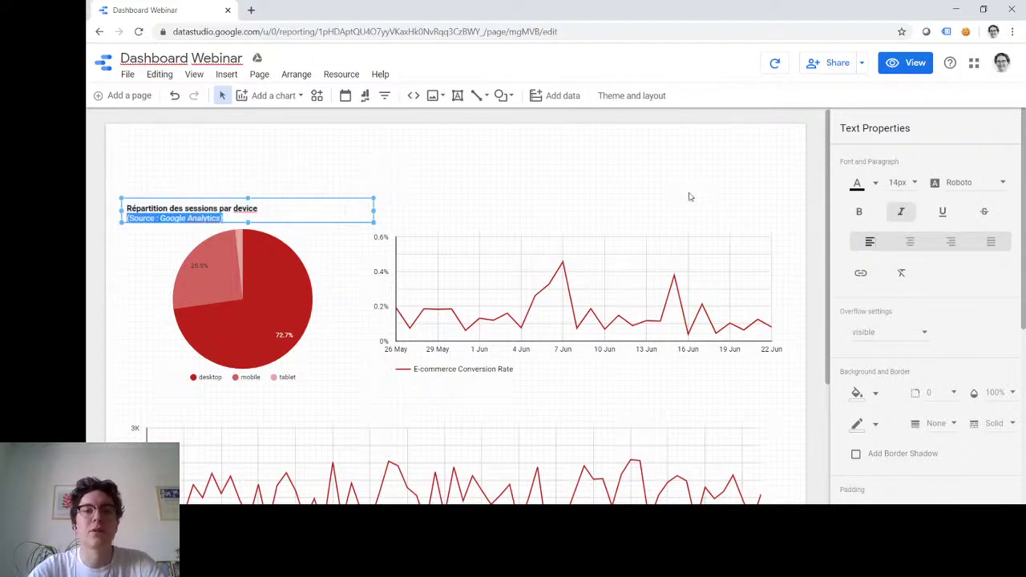
click(792, 191)
- Duplicate the pie chart's title text box and place the copy above the E-commerce Conversion Rate chart
click(190, 199)
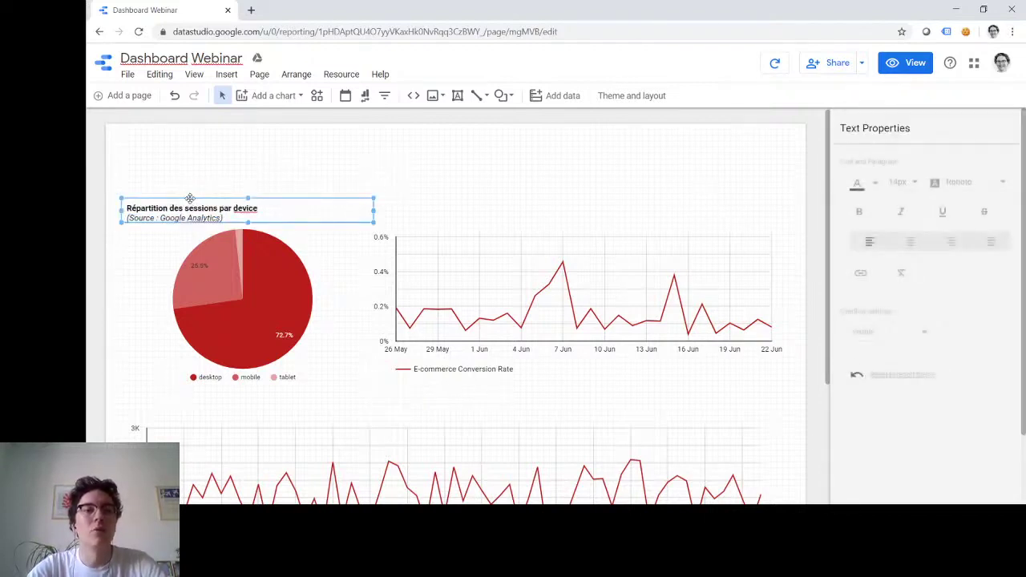
click(190, 197)
click(187, 205)
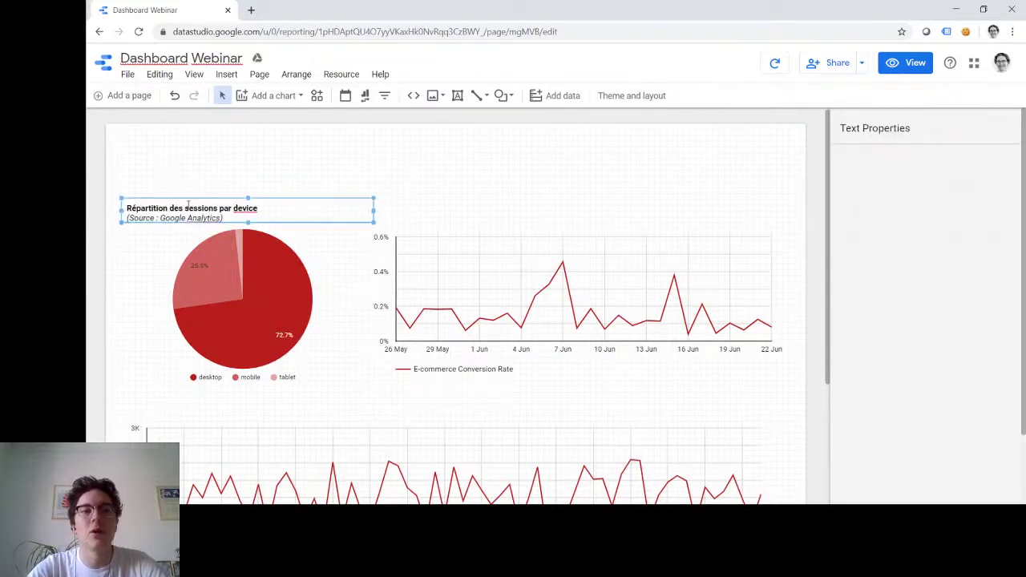
drag(216, 202, 283, 219)
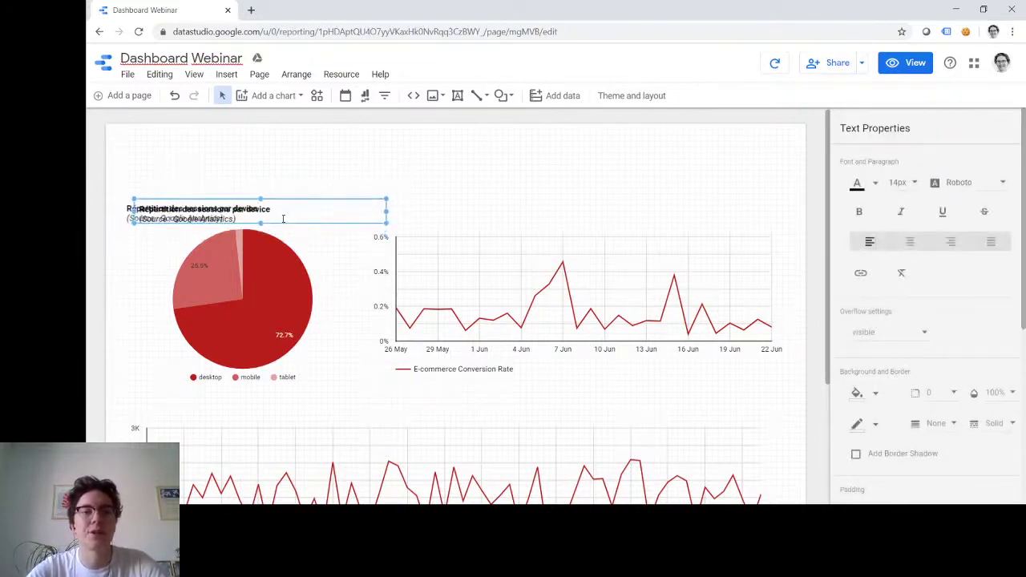
key(shift+Right)
key(shift+Right)
key(shift+Right)
key(shift+Right)
key(shift+Right)
key(shift+Right)
key(shift+Right)
key(shift+Right)
key(shift+Right)
key(shift+Right)
key(shift+Right)
key(shift+Right)
key(shift+Right)
key(shift+Right)
key(shift+Right)
key(shift+Right)
key(shift+Right)
key(shift+Right)
key(shift+Right)
key(shift+Right)
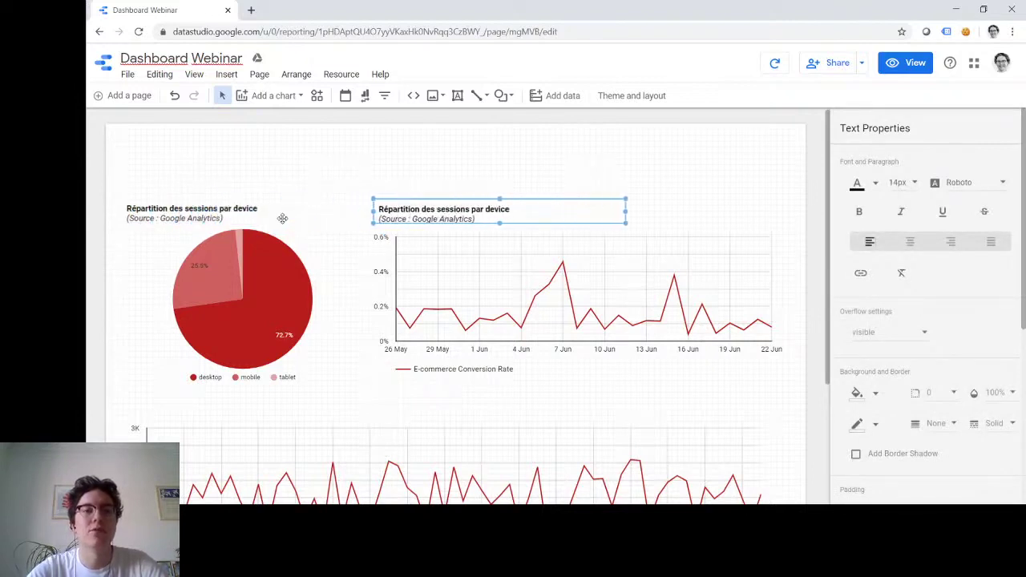
- Replace the copied title with "Evolution du taux de conversion par jour", keeping the source on its own line
double_click(422, 209)
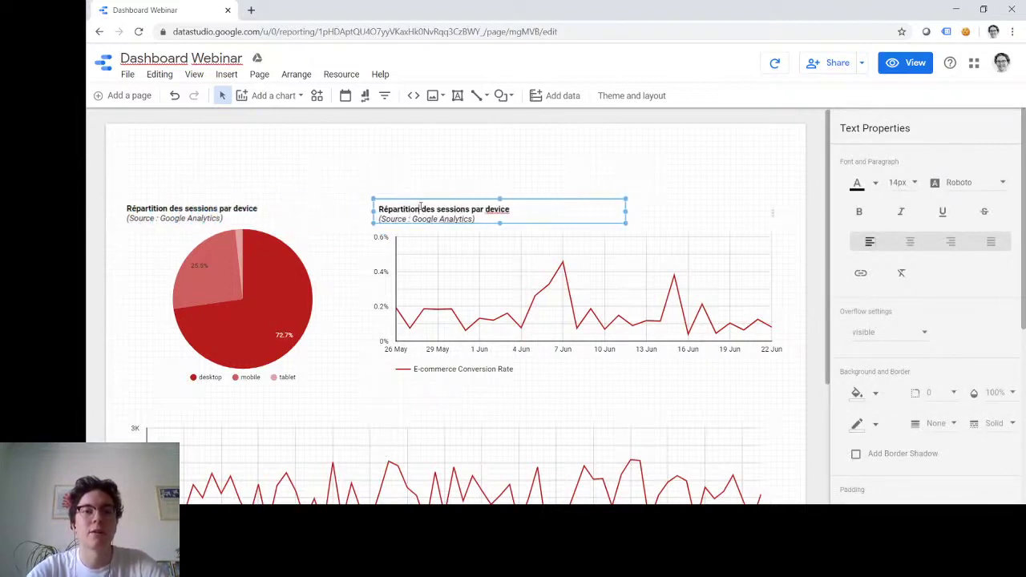
triple_click(420, 209)
text(Evolution)
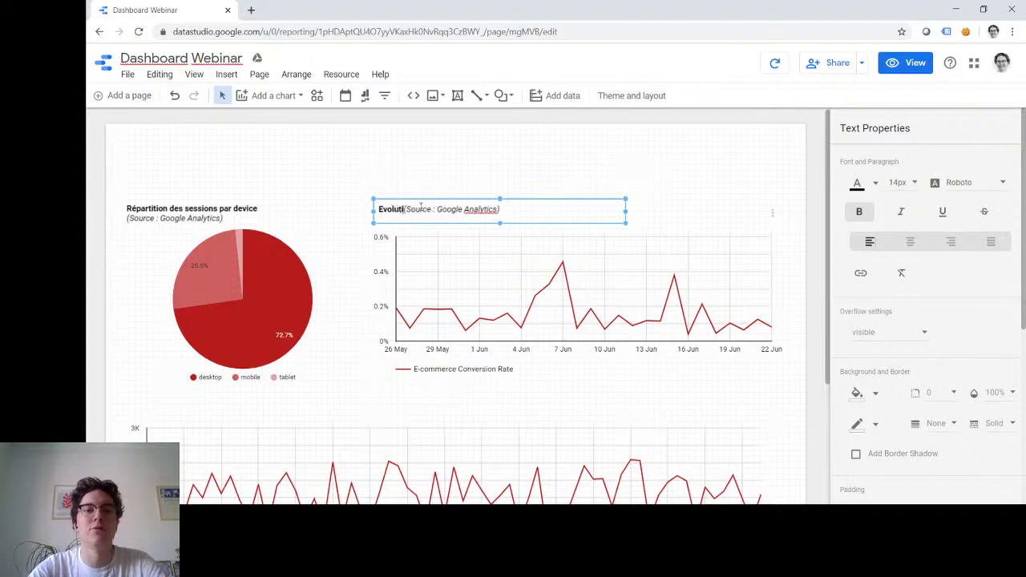
text( du taux de conv)
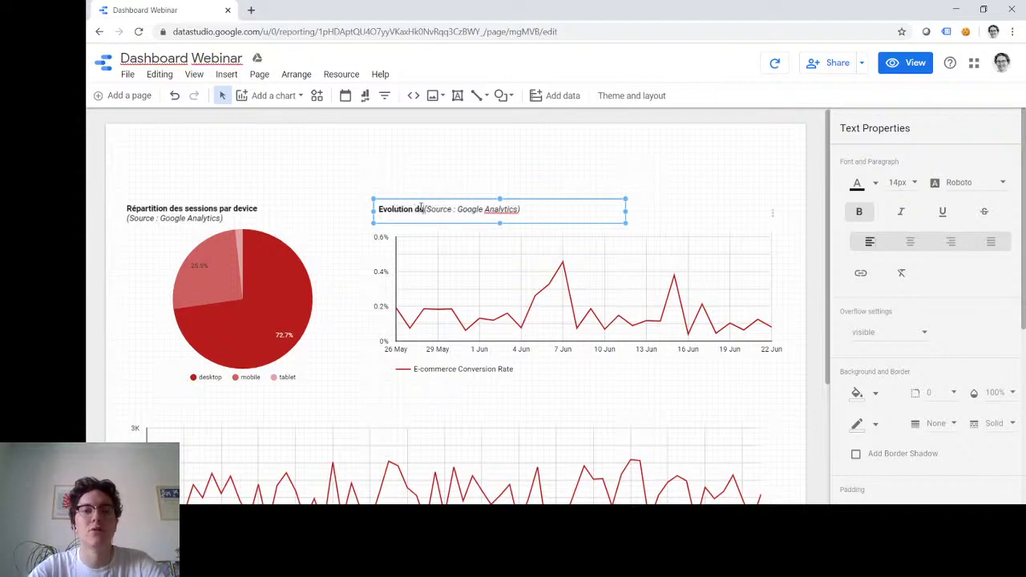
text(erson par j)
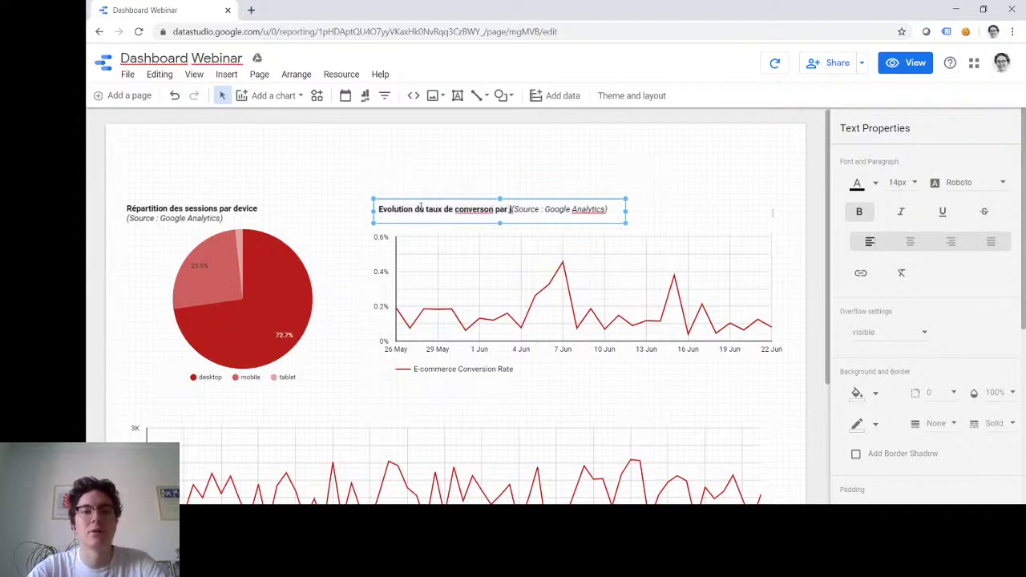
key(BackSpace)
key(BackSpace)
key(BackSpace)
text(ion par jour)
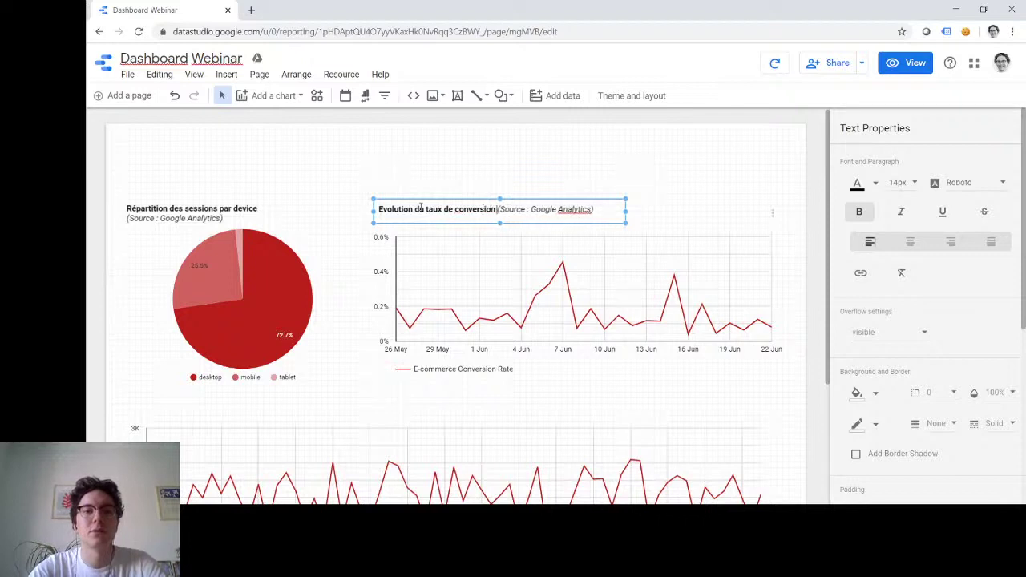
key(Return)
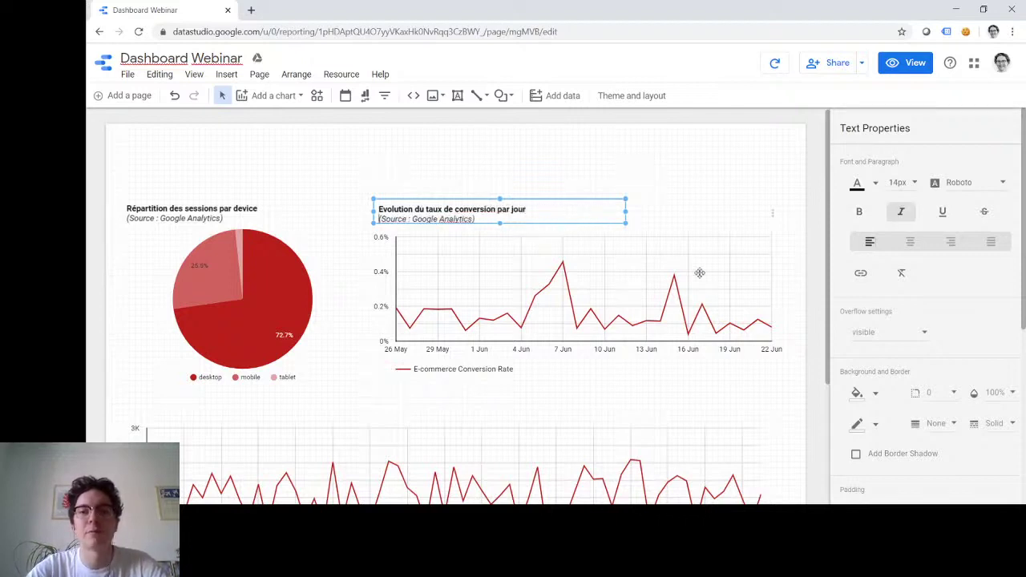
click(792, 246)
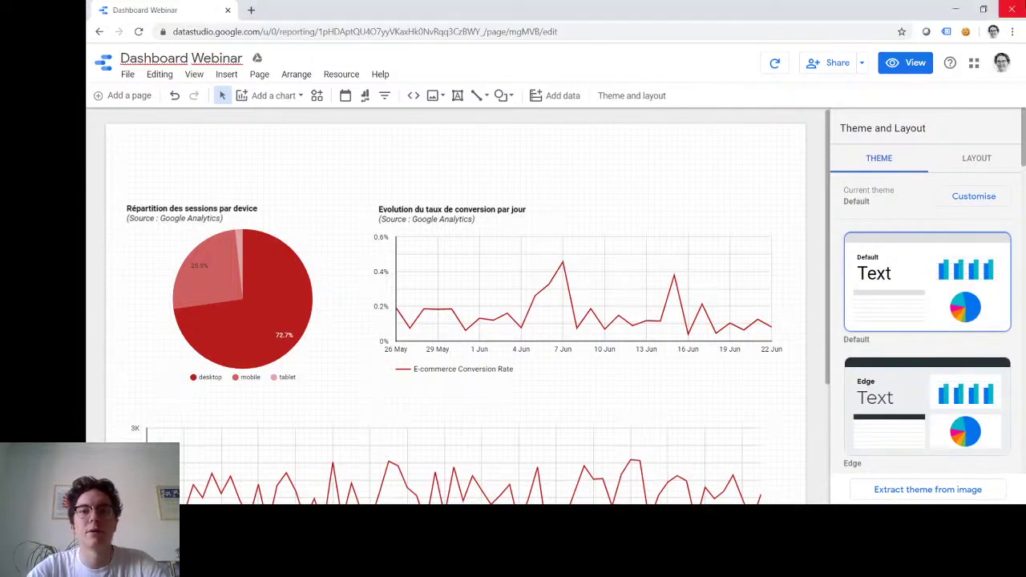
- Paste another copy of the title text box and place it just above the Likes time series chart
key(ctrl+v)
key(shift+Down)
key(shift+Down)
key(shift+Down)
key(shift+Down)
key(shift+Down)
key(shift+Down)
key(shift+Down)
key(shift+Down)
key(shift+Down)
key(shift+Down)
key(shift+Down)
key(shift+Down)
key(shift+Down)
key(shift+Down)
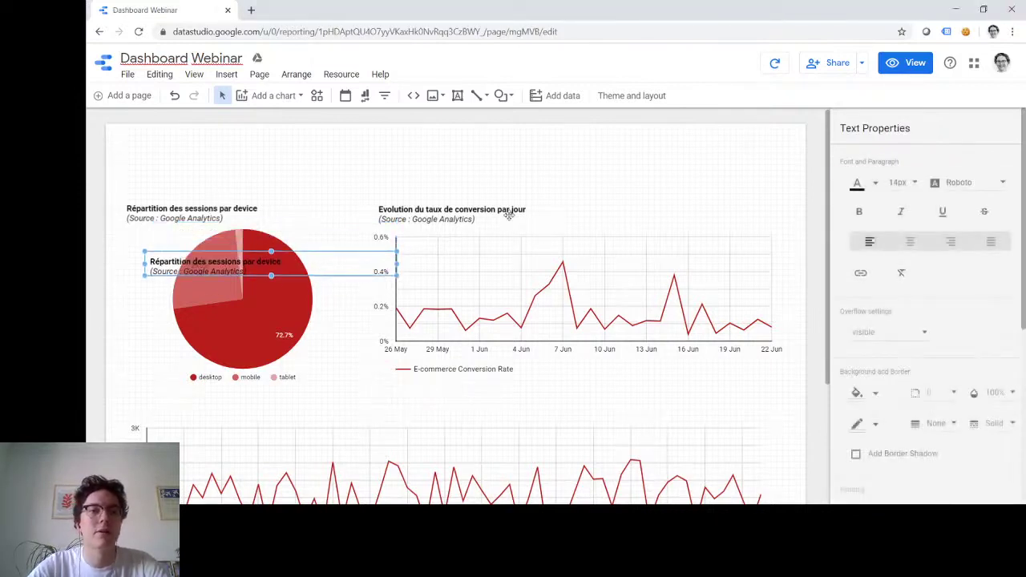
key(shift+Down)
key(shift+Down)
key(shift+Down)
key(shift+Down)
key(shift+Down)
key(shift+Down)
key(shift+Down)
key(shift+Left)
key(shift+Left)
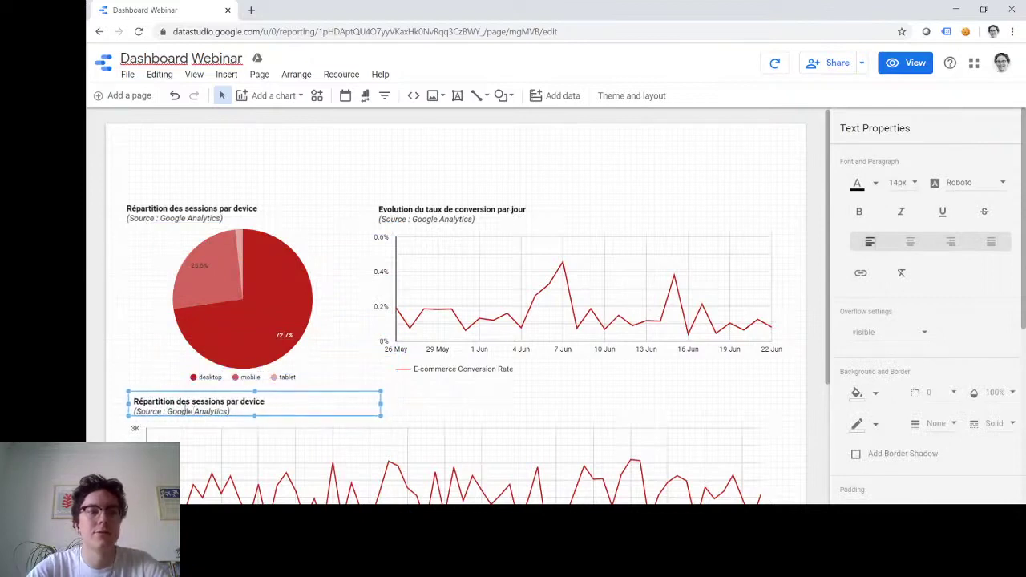
- Replace the title above the Likes time series with "Evolution du nombre de likes par jour", keeping the source on its own line
triple_click(184, 402)
text(Evolution)
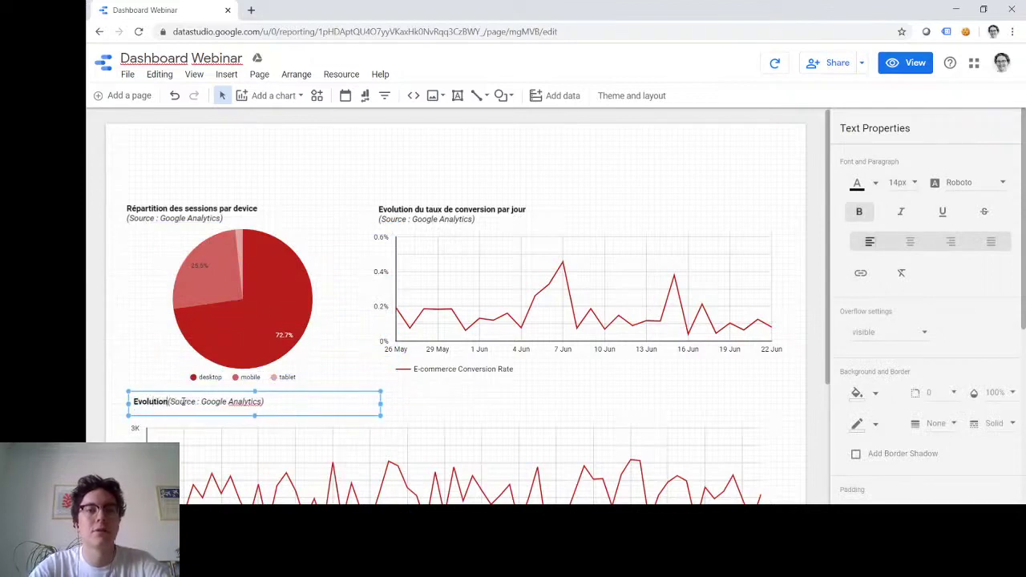
text( du ñmbre de l)
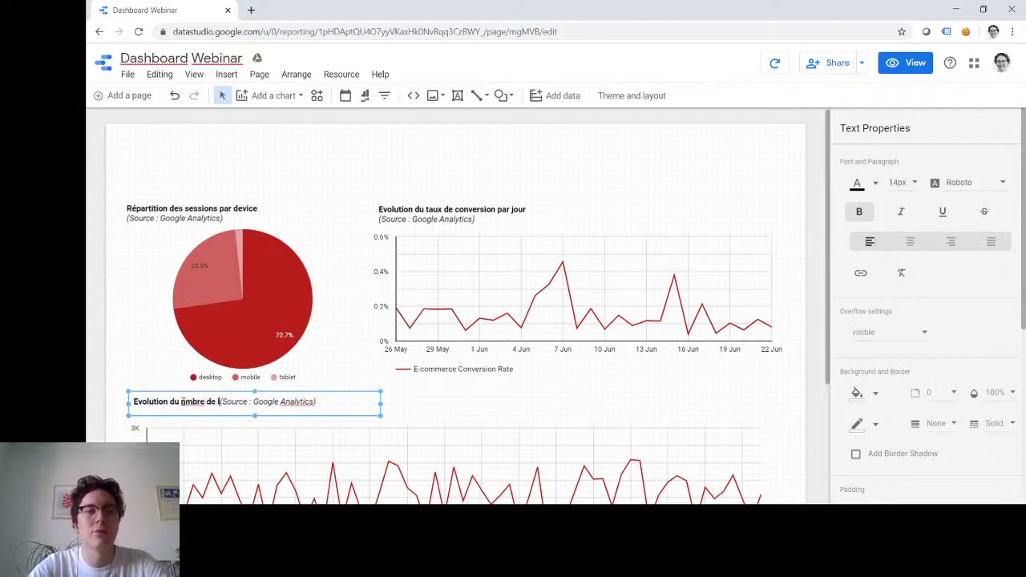
key(BackSpace)
key(BackSpace)
key(BackSpace)
key(BackSpace)
key(BackSpace)
key(BackSpace)
key(BackSpace)
key(BackSpace)
key(BackSpace)
text(omb)
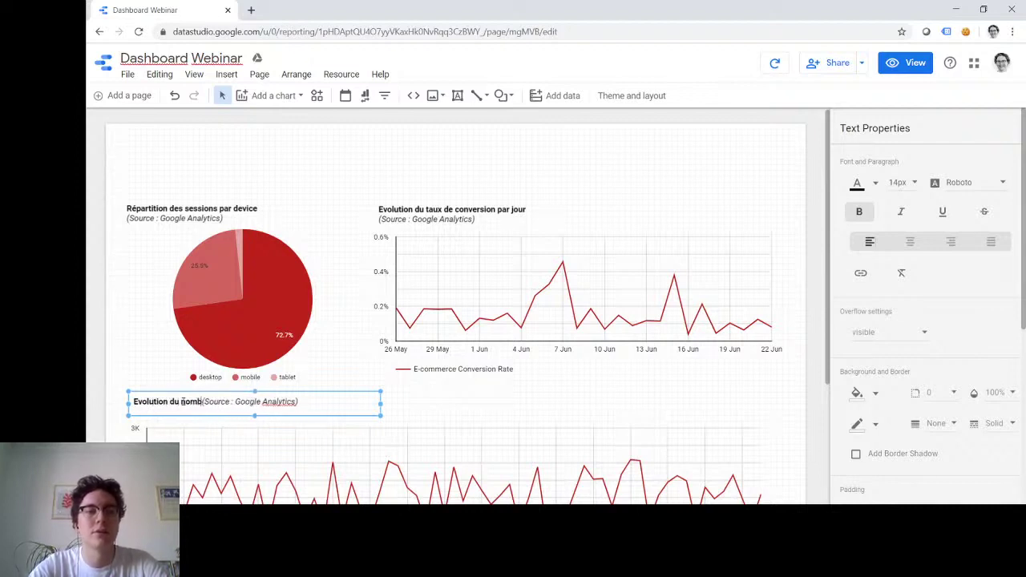
text(re de likes par j)
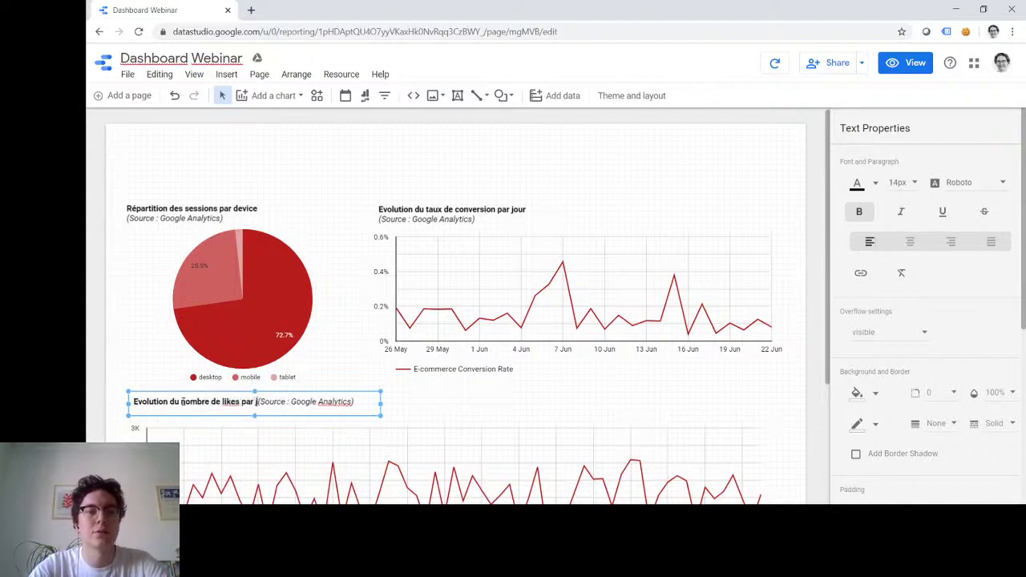
text(our)
key(Return)
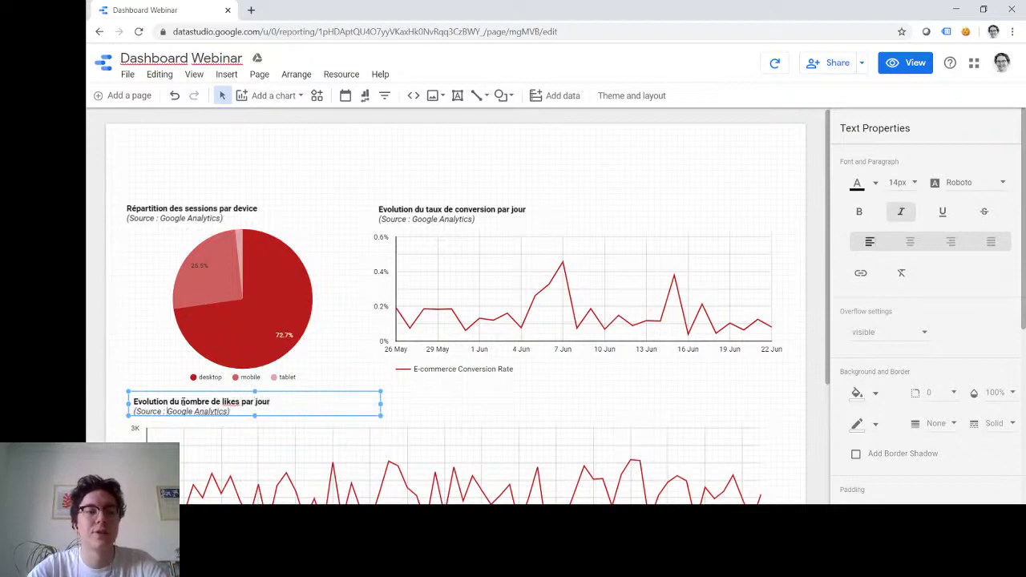
- Change the source named under the likes chart title to Instagram
key(ctrl+BackSpace)
key(ctrl+BackSpace)
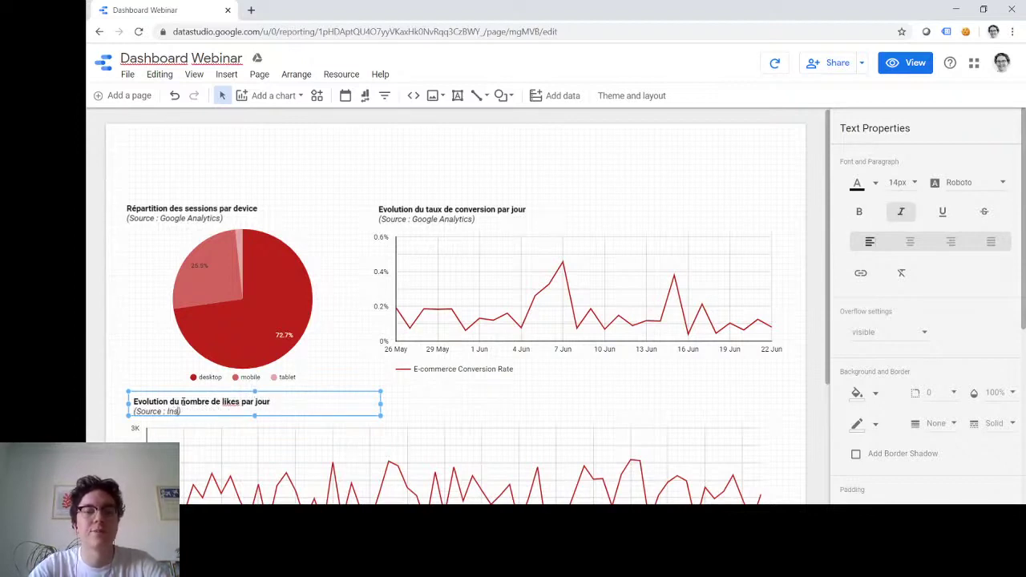
text(Instagram)
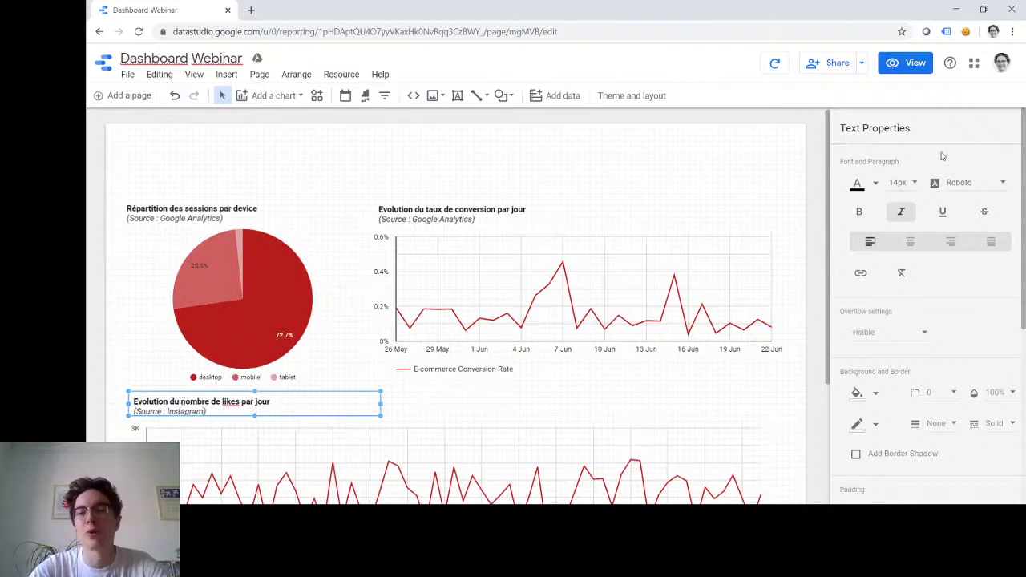
click(809, 253)
- Move the Likes time series and its title together slightly further down the page
scroll(809, 252, down, 2)
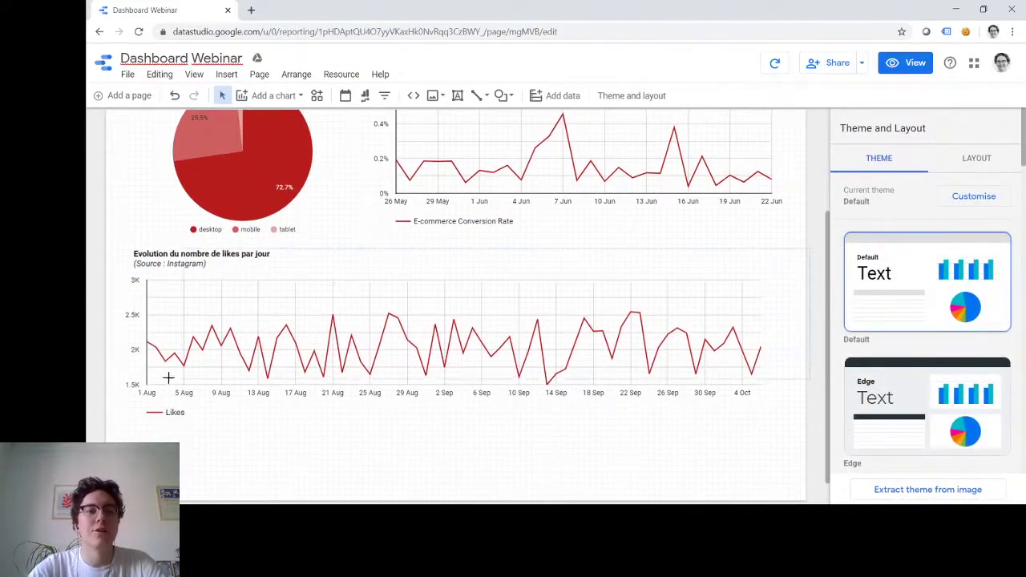
click(132, 376)
drag(133, 376, 133, 405)
click(814, 287)
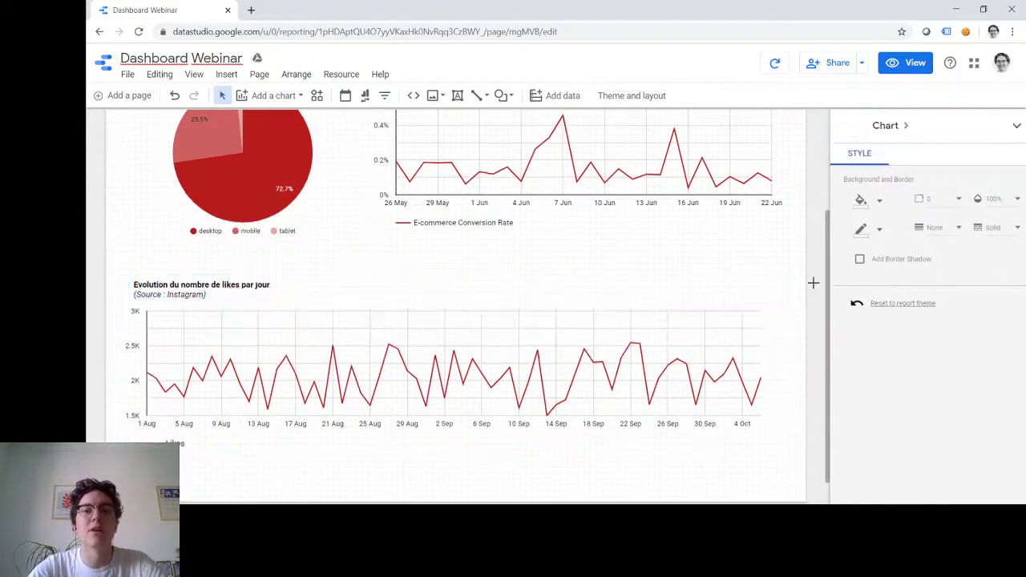
- Add a full-width text box along the page's top edge reading "DASHBOARD DE SUIVI DES PERFORMANCES SITE ET INSTAGRAM"
scroll(813, 285, up, 2)
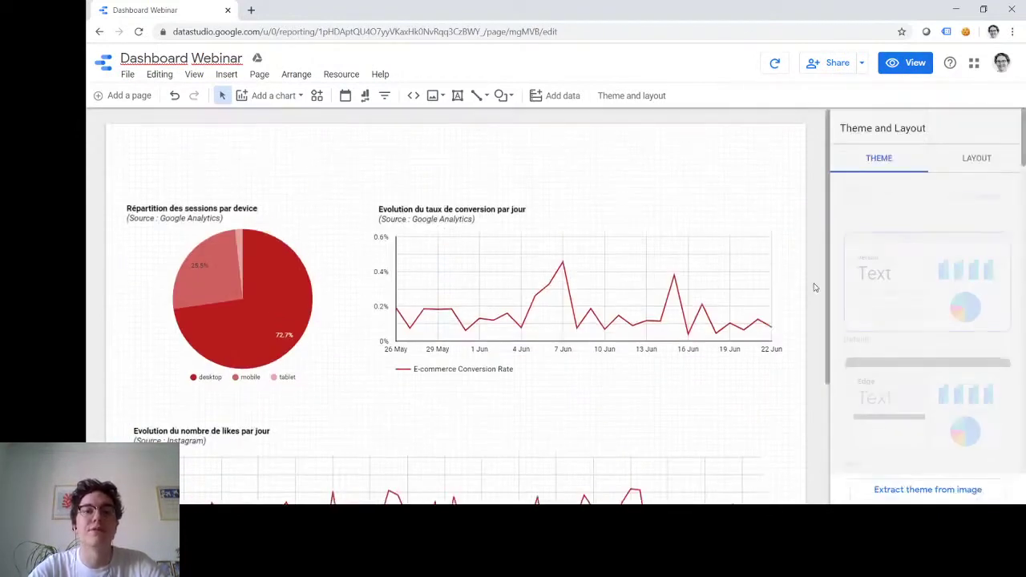
click(458, 96)
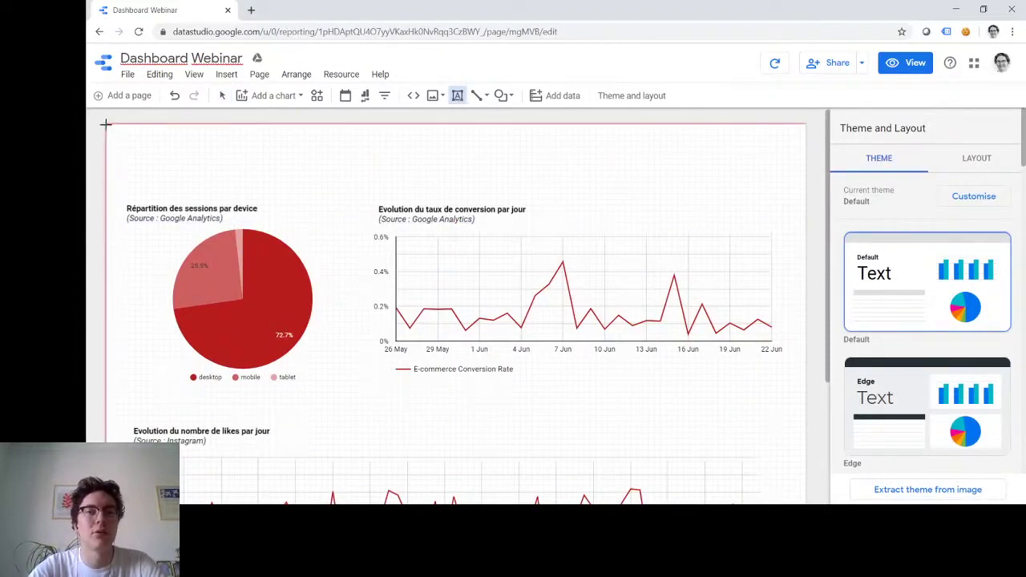
drag(105, 124, 805, 175)
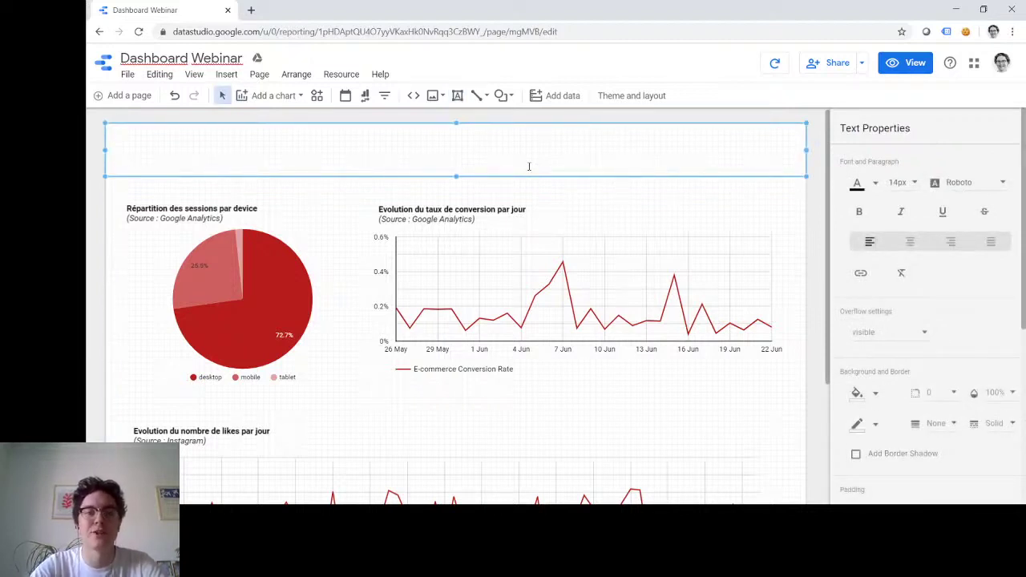
text(DASHBOARD)
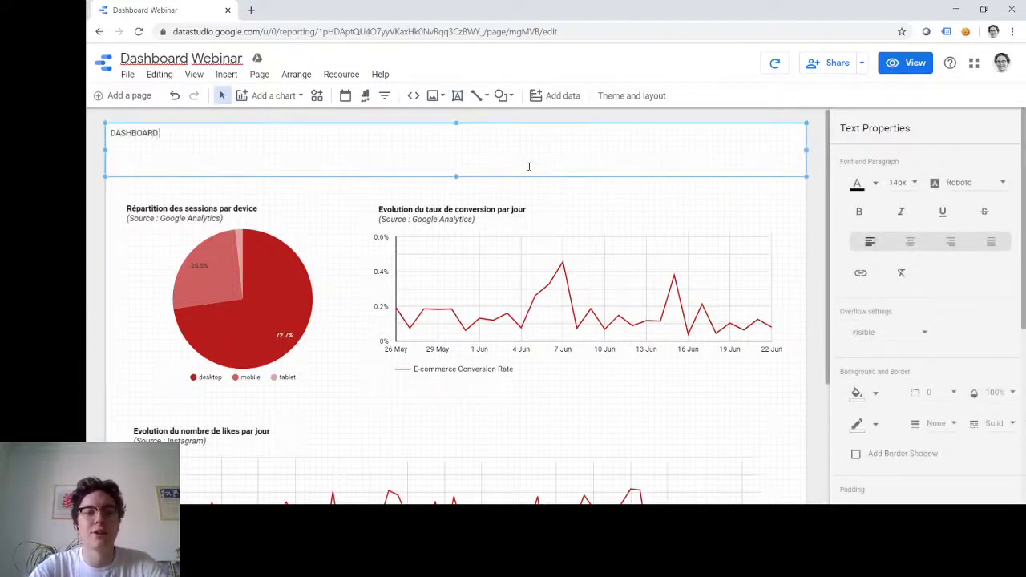
text( DE SUIVI DES)
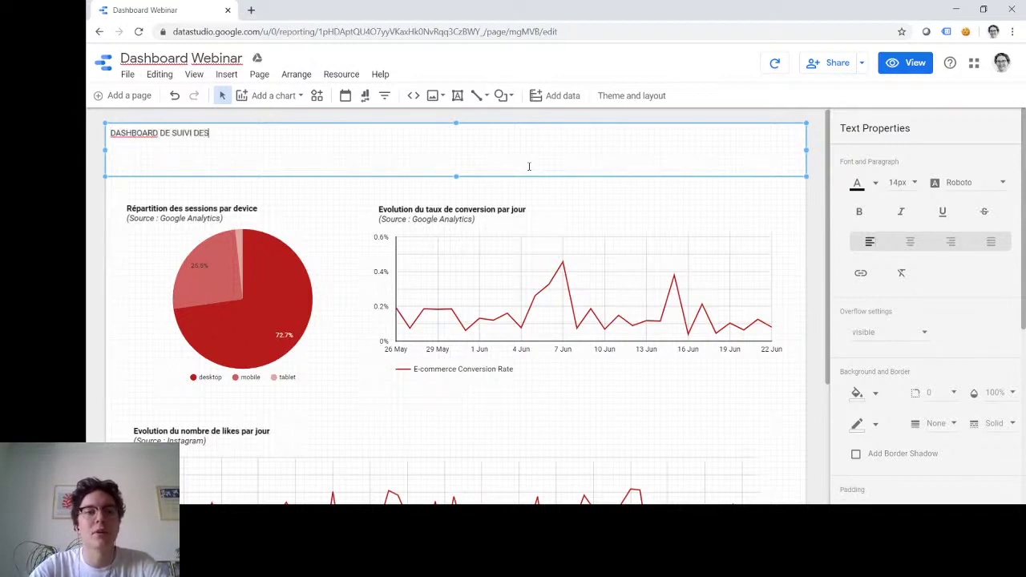
text( PERFORMANCES SITE )
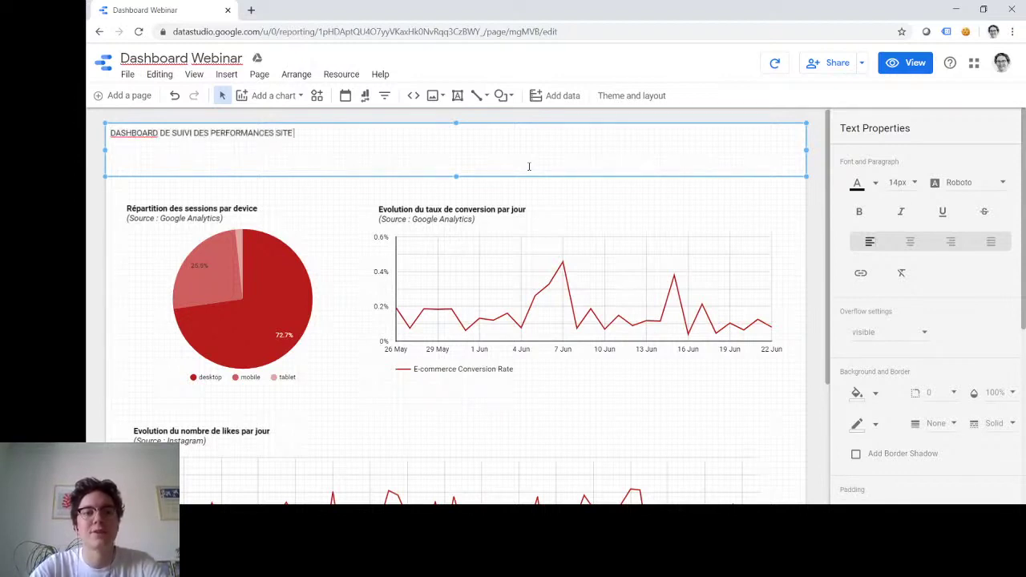
text(ET INSTAGRAM)
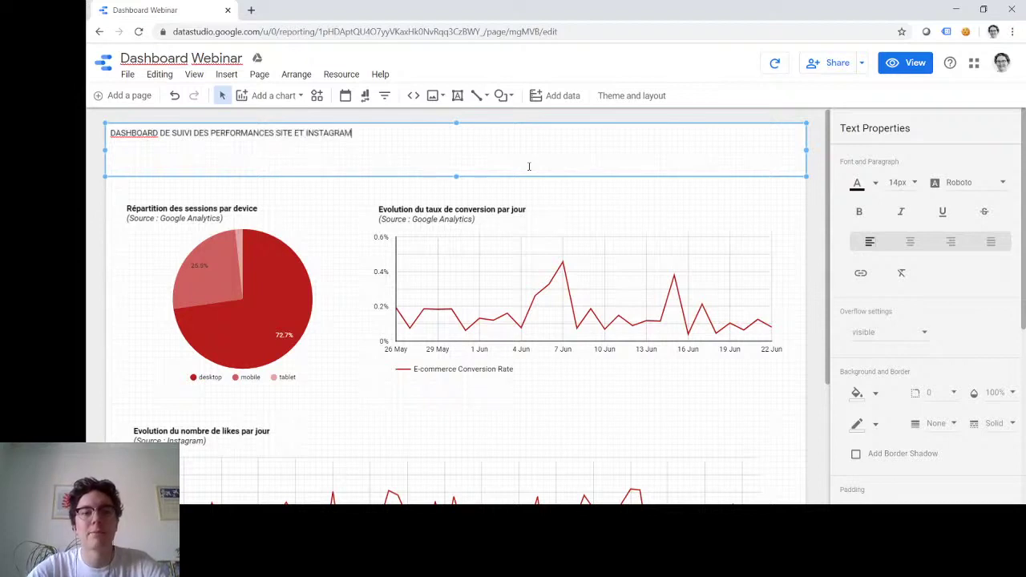
- Centre the dashboard heading text and format it as 28px bold
key(ctrl+a)
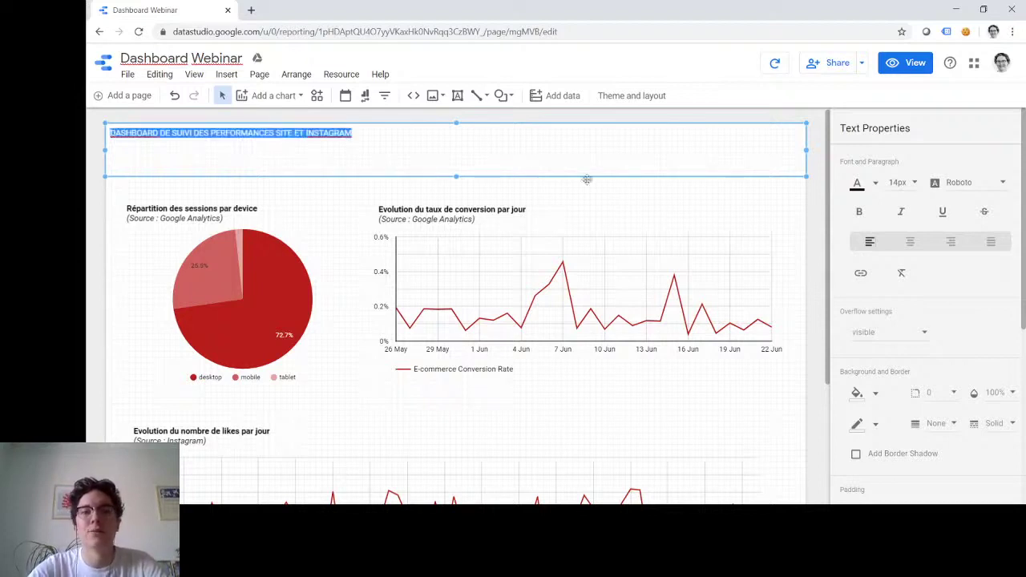
click(910, 244)
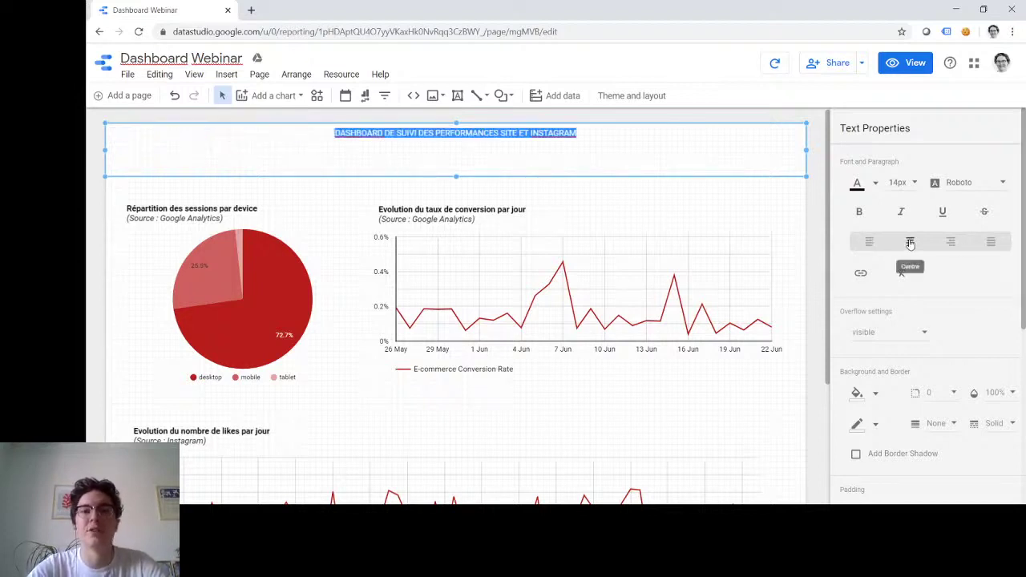
click(903, 184)
scroll(905, 204, down, 3)
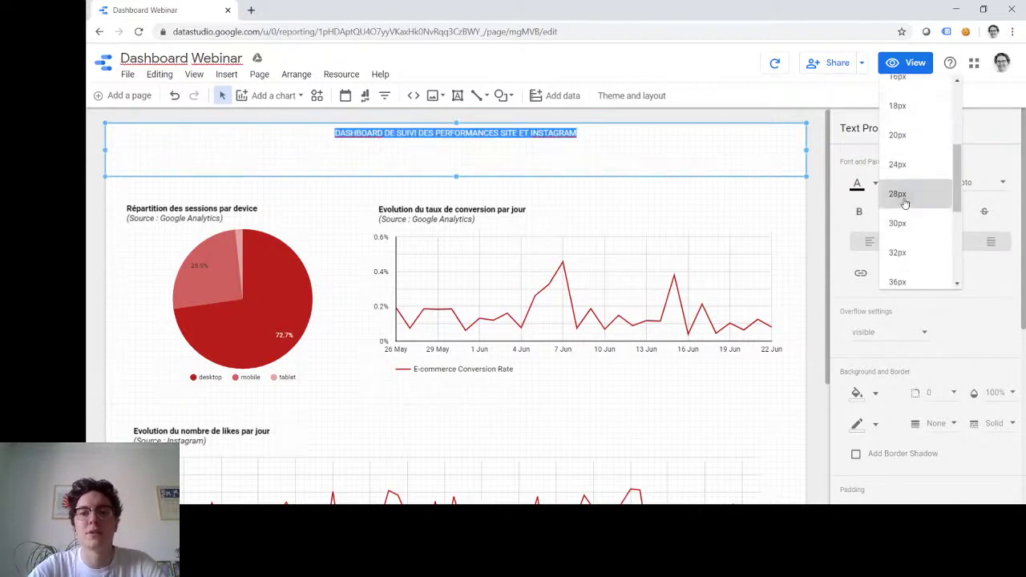
click(904, 195)
click(858, 211)
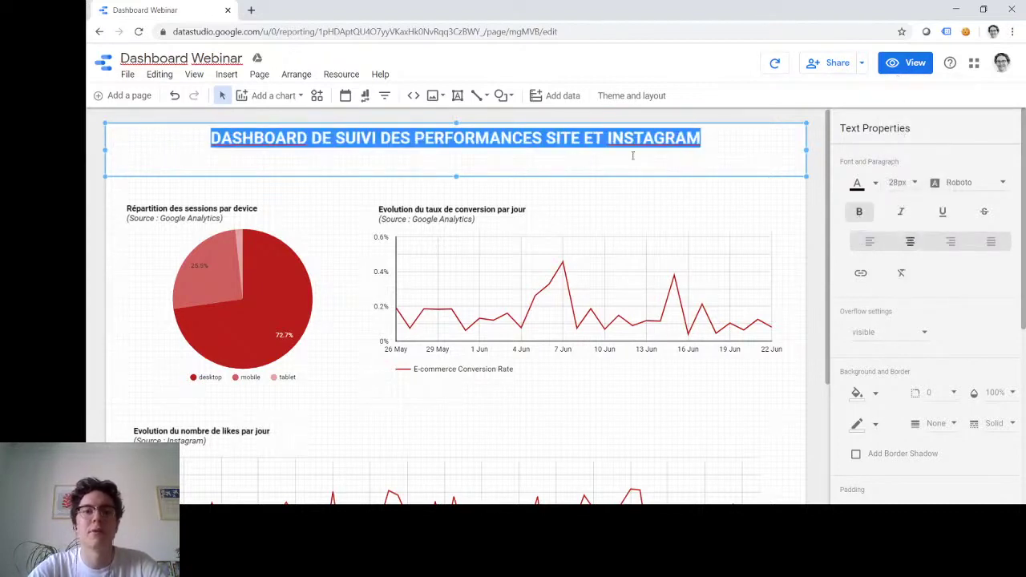
- Set the heading text box's top padding to 32px
scroll(991, 252, down, 4)
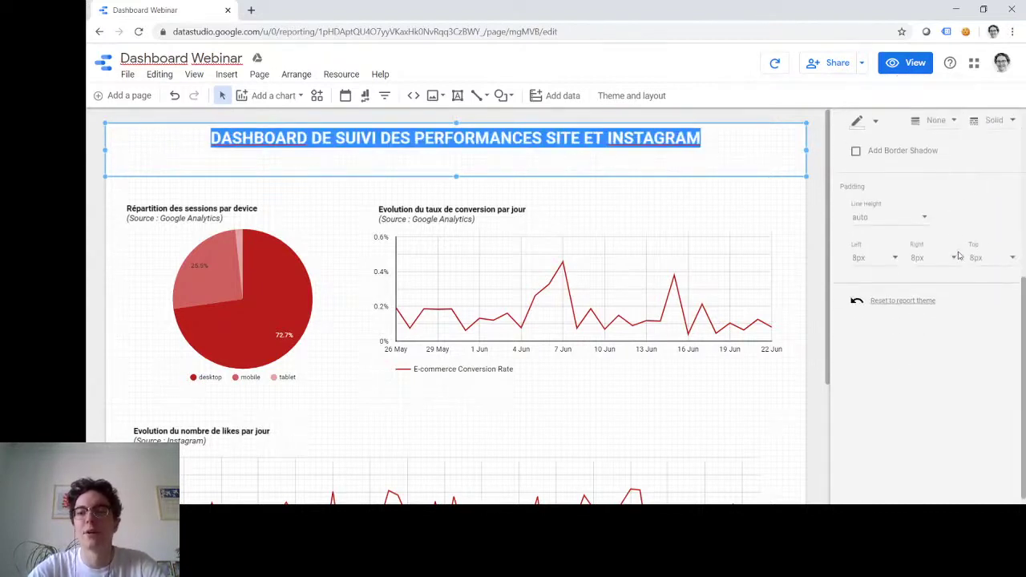
click(993, 258)
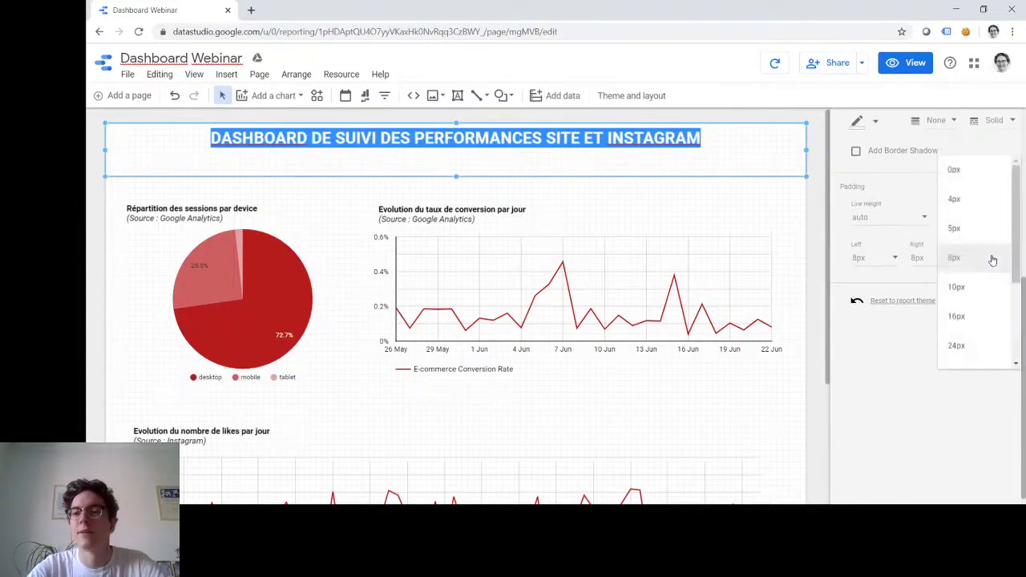
scroll(984, 302, down, 3)
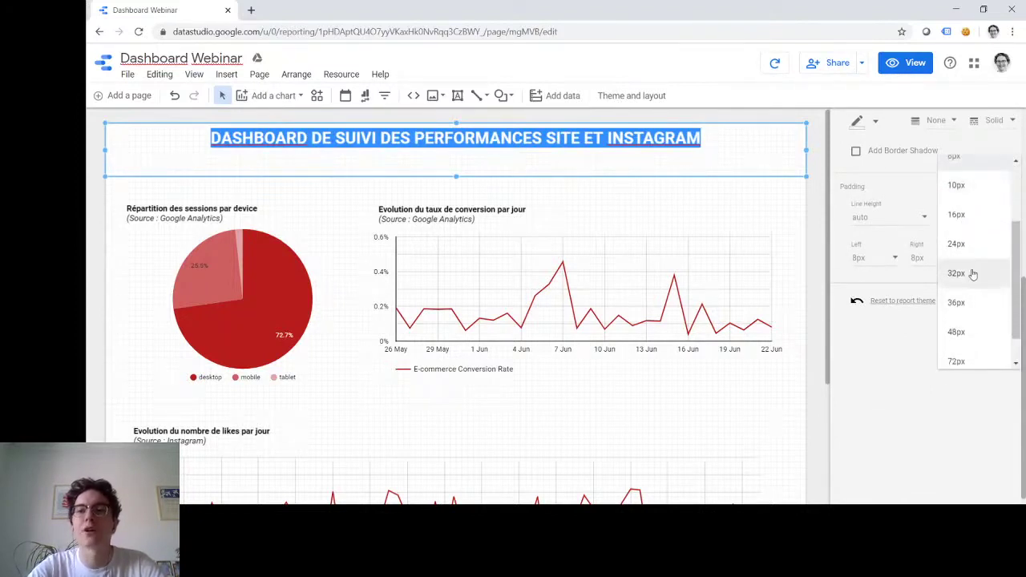
click(971, 272)
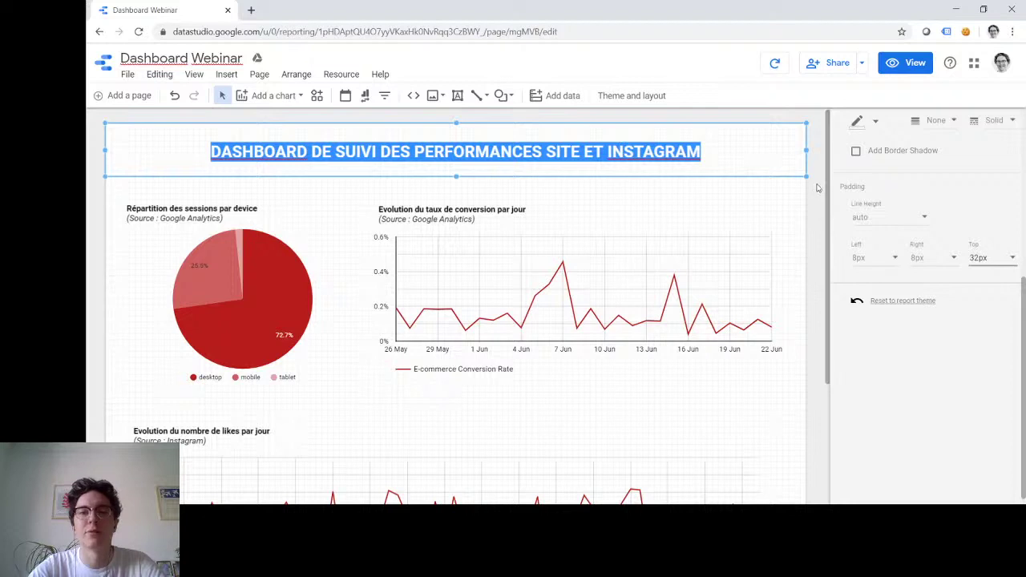
- Give the heading text box a very light grey background fill
scroll(974, 243, up, 2)
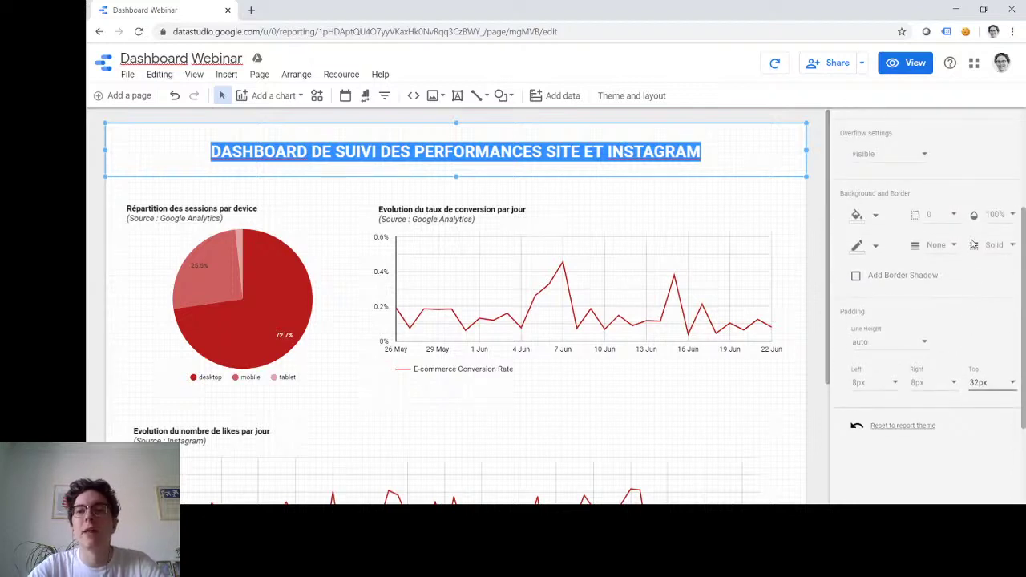
click(859, 216)
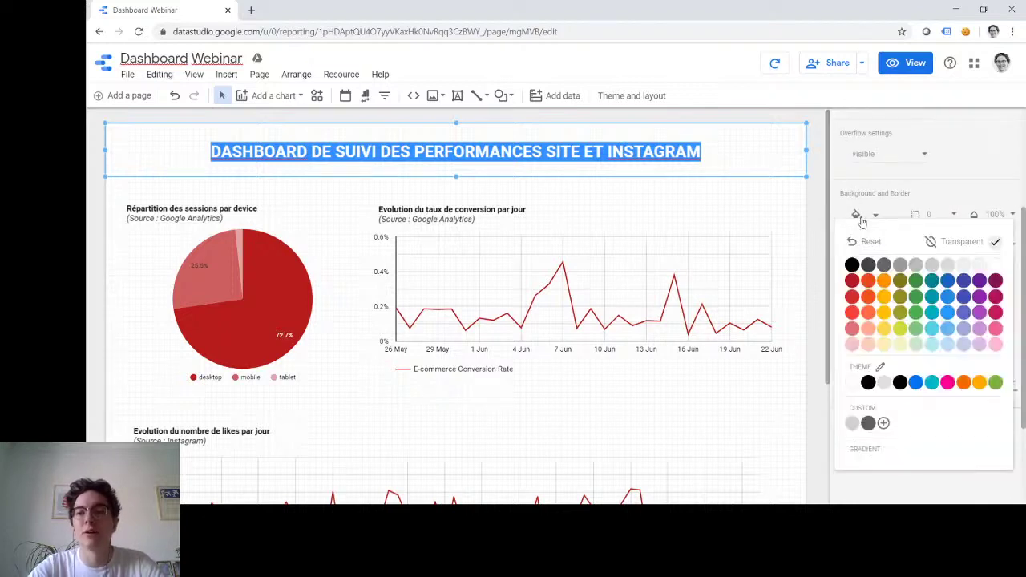
click(966, 268)
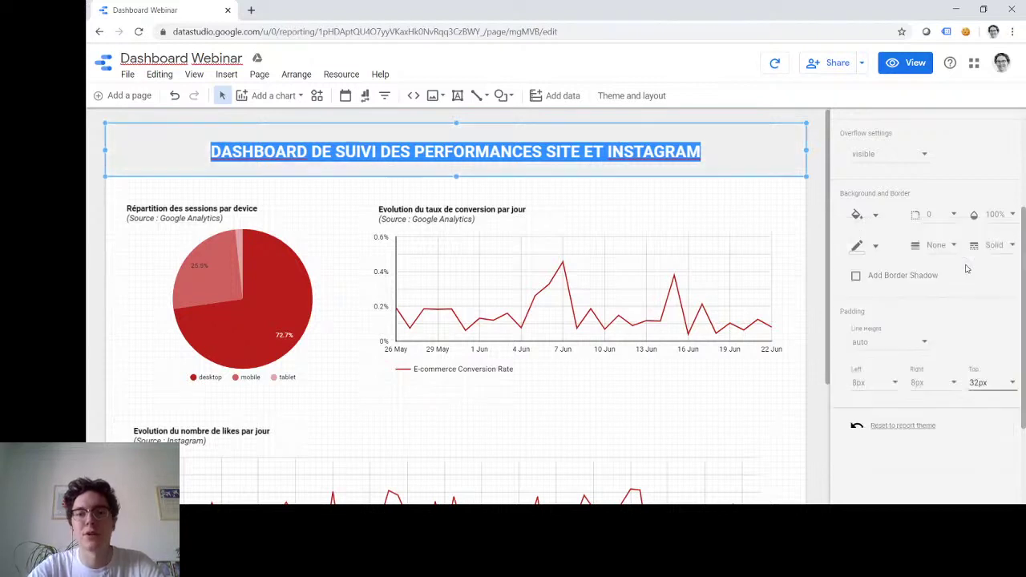
click(816, 174)
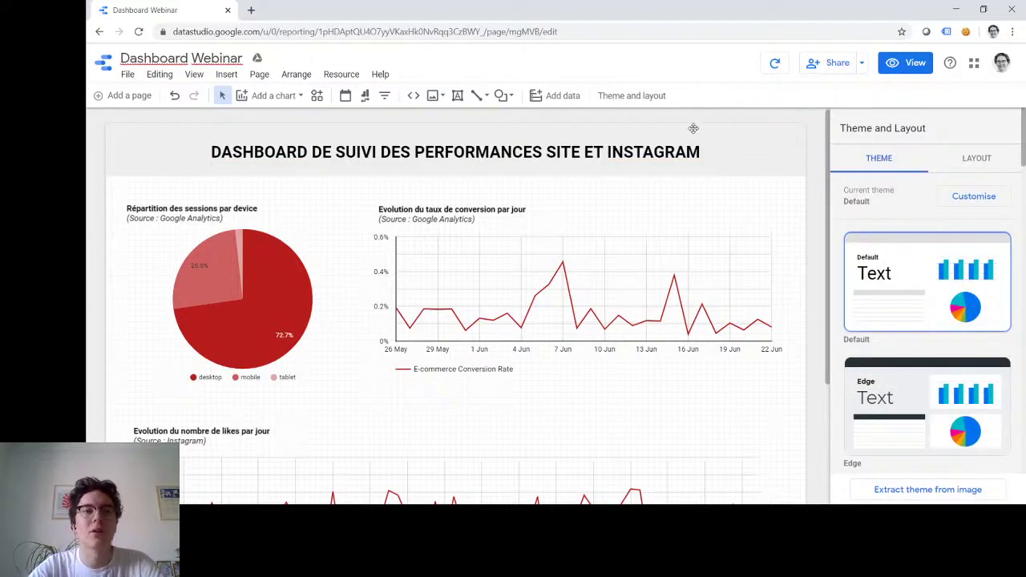
- Upload the image logo-55.png, shrink it to fit the heading banner and place it before the heading text
click(437, 97)
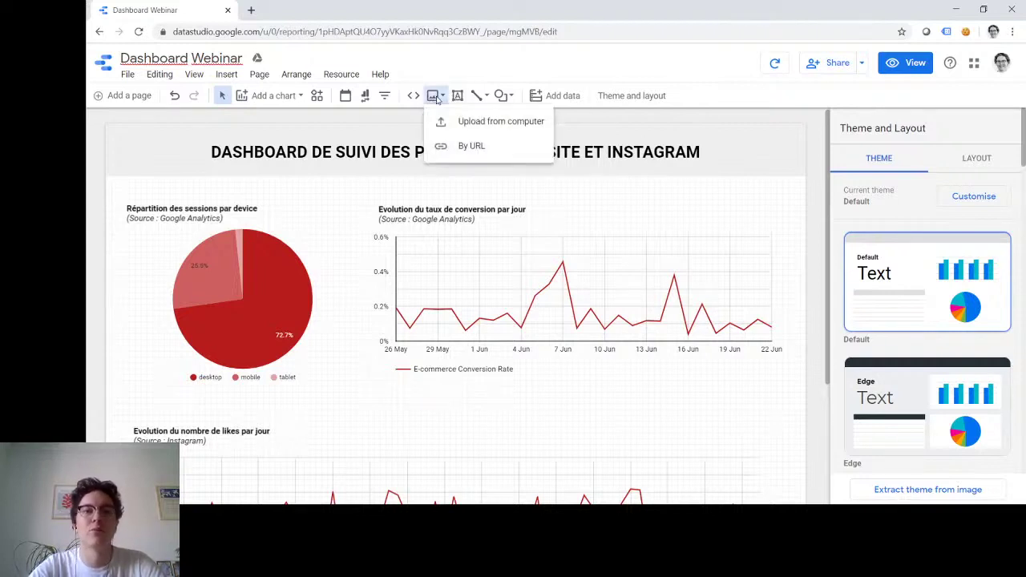
click(498, 122)
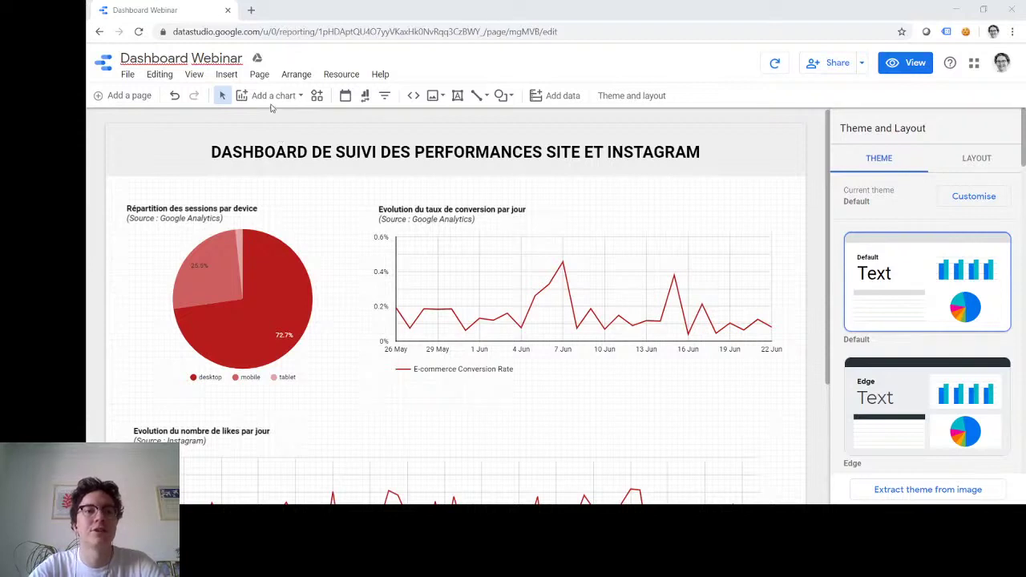
drag(338, 249, 484, 330)
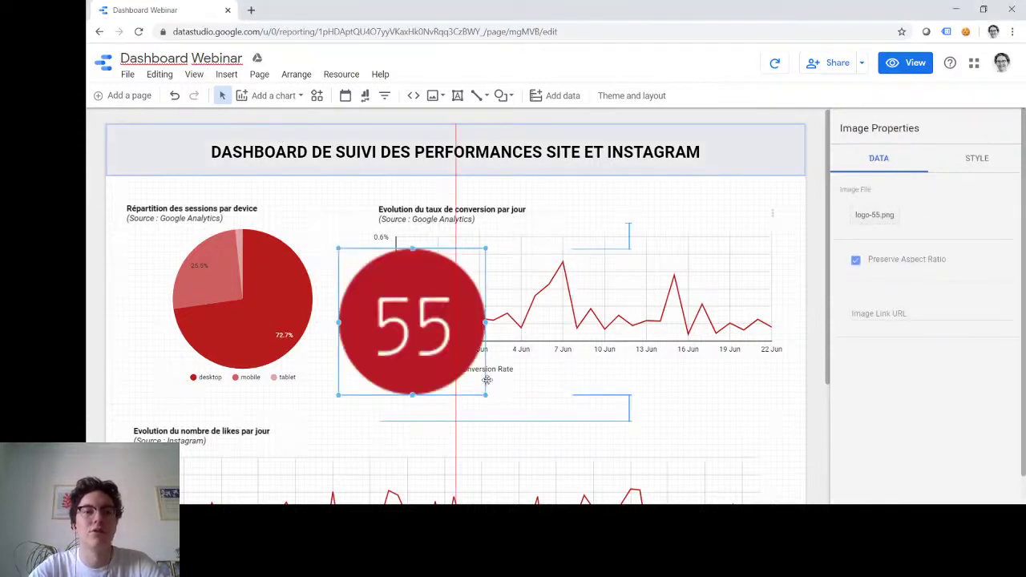
drag(485, 394, 142, 151)
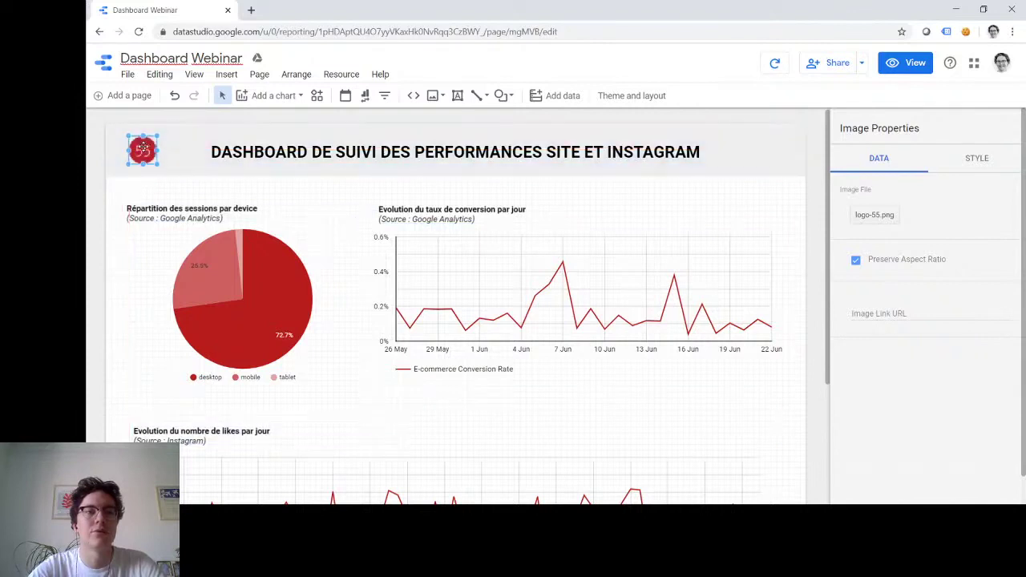
click(815, 174)
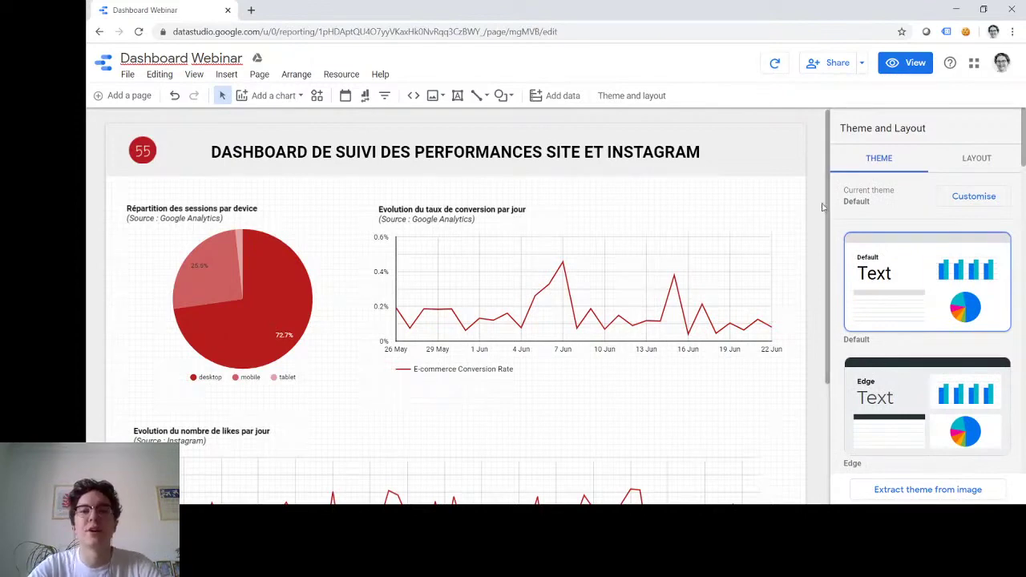
scroll(822, 207, down, 1)
scroll(822, 207, down, 3)
scroll(821, 207, up, 3)
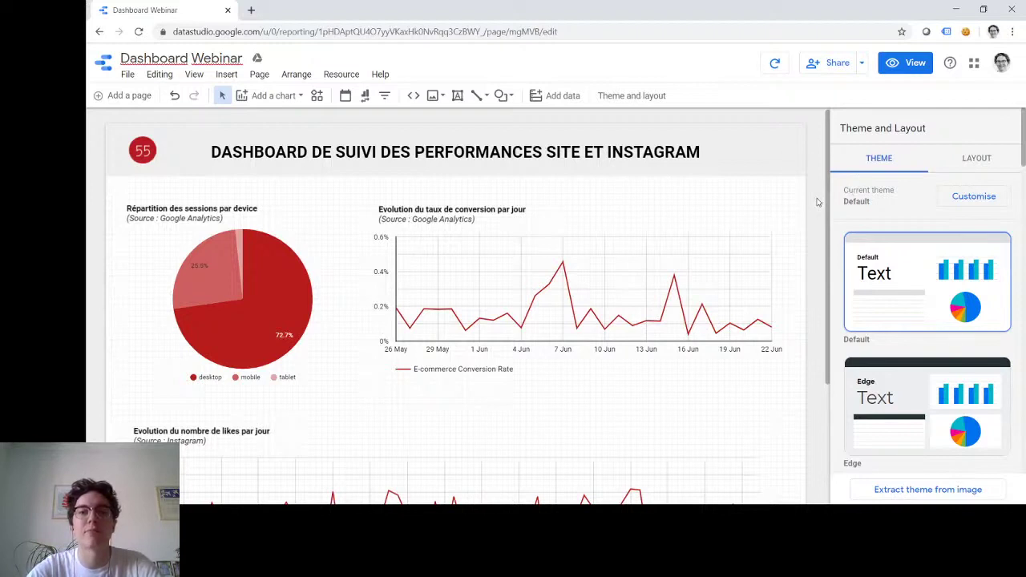
drag(817, 202, 90, 461)
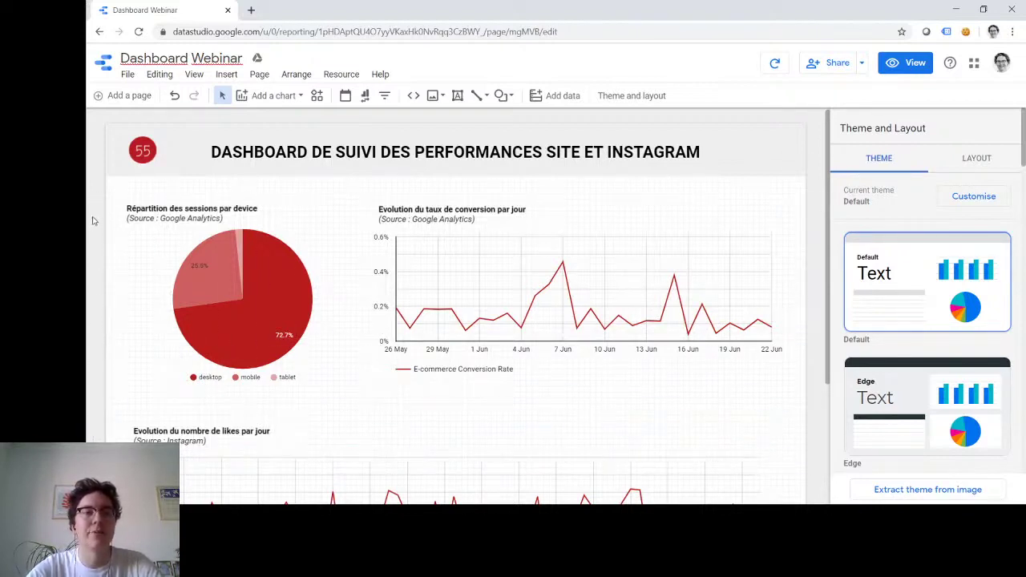
- Shift all charts and their titles down the page together to free a row beneath the heading banner
drag(92, 220, 812, 491)
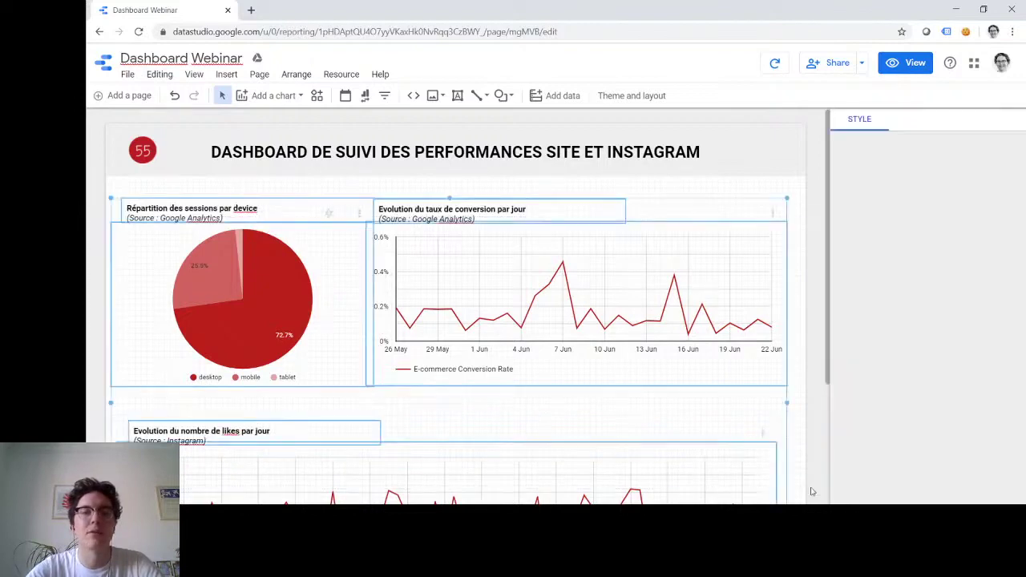
key(Down)
key(Down)
key(Down)
key(Down)
key(Down)
key(Down)
key(Down)
key(Down)
key(Down)
key(Down)
key(Down)
key(Down)
key(Down)
key(Down)
key(Down)
key(Down)
key(Down)
key(Down)
key(Down)
key(Down)
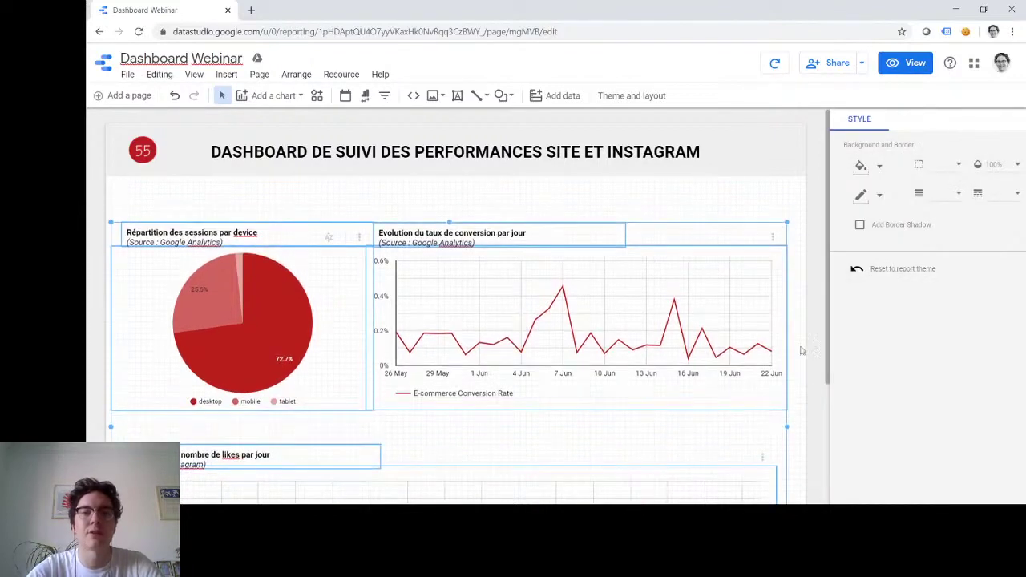
click(812, 312)
scroll(812, 312, down, 2)
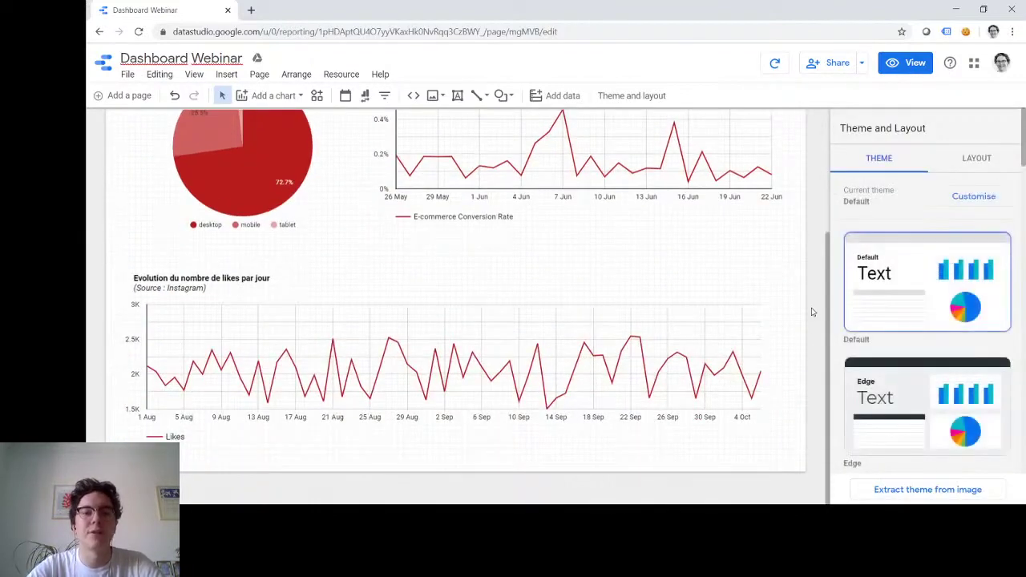
scroll(812, 312, up, 2)
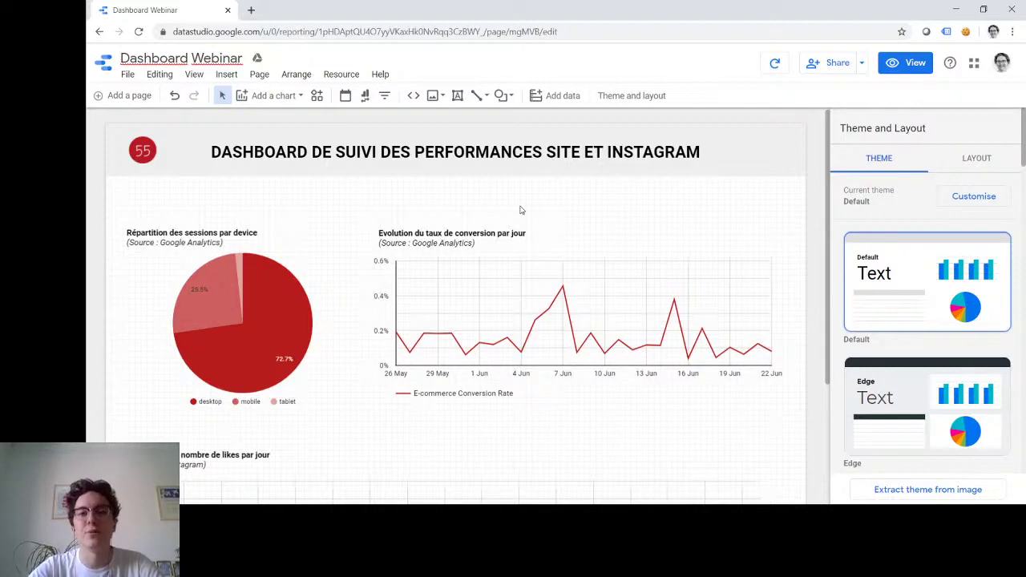
- Place a date range control and a data control side by side between the heading banner and the chart titles
click(346, 96)
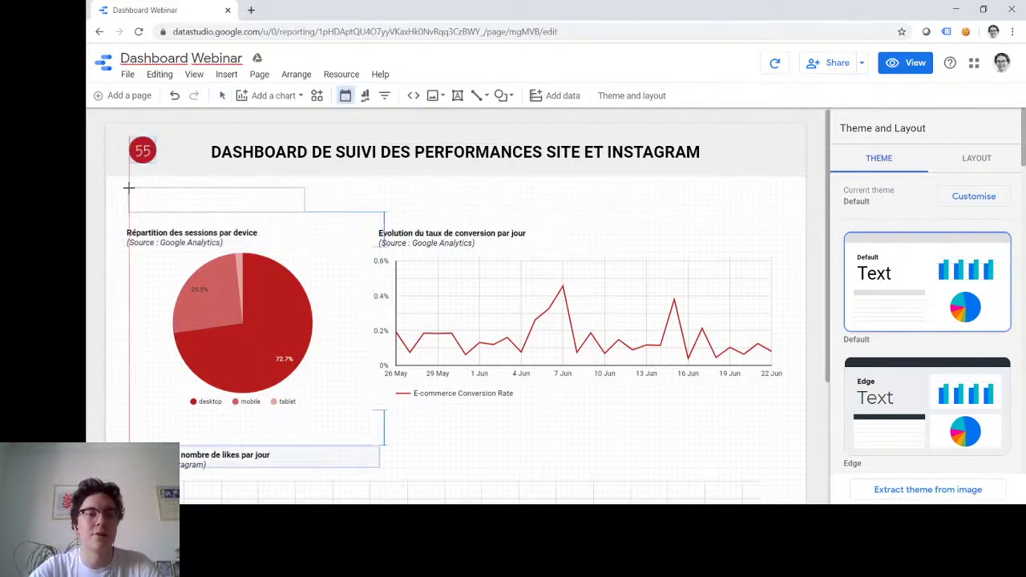
click(129, 188)
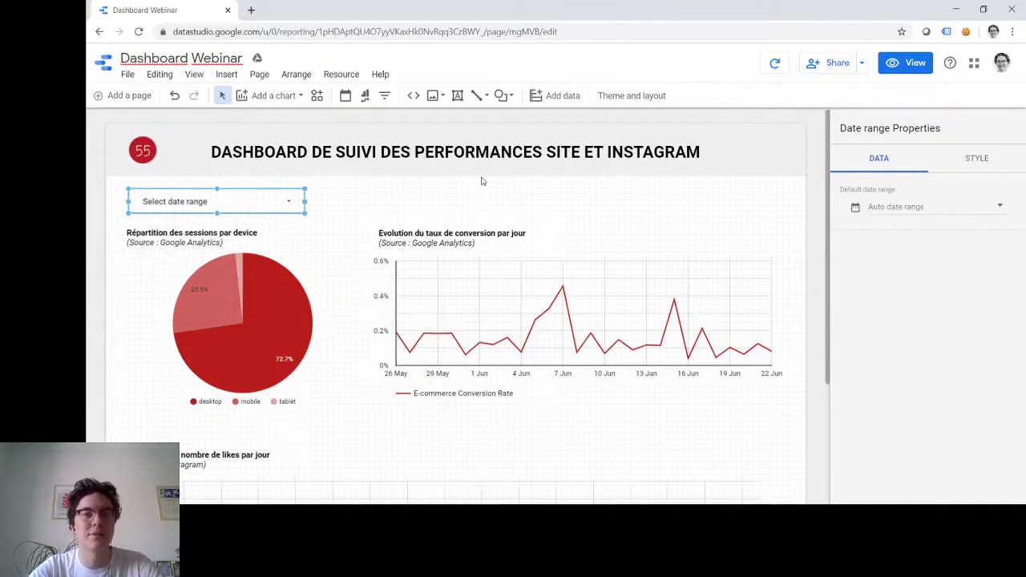
click(365, 96)
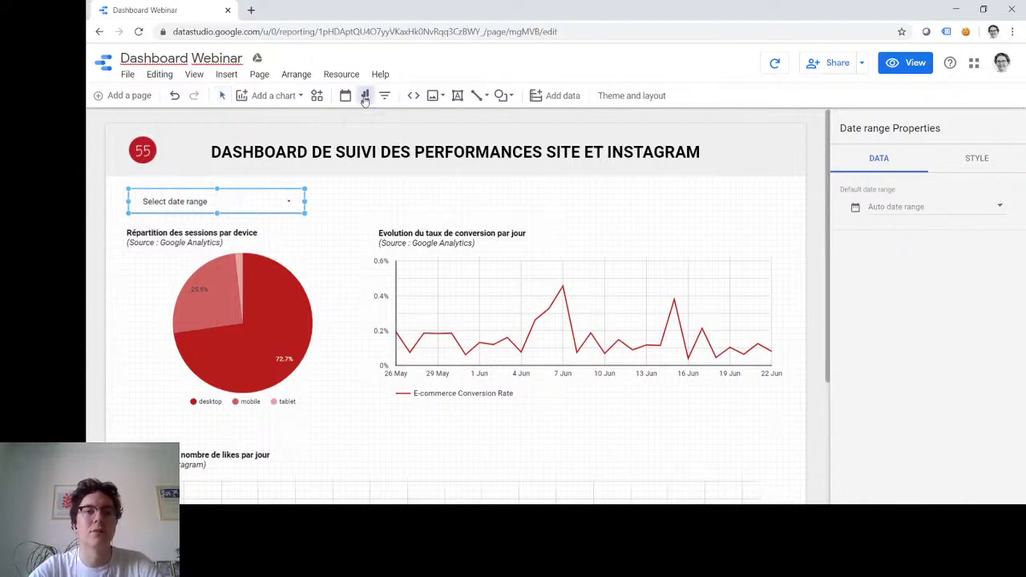
click(334, 191)
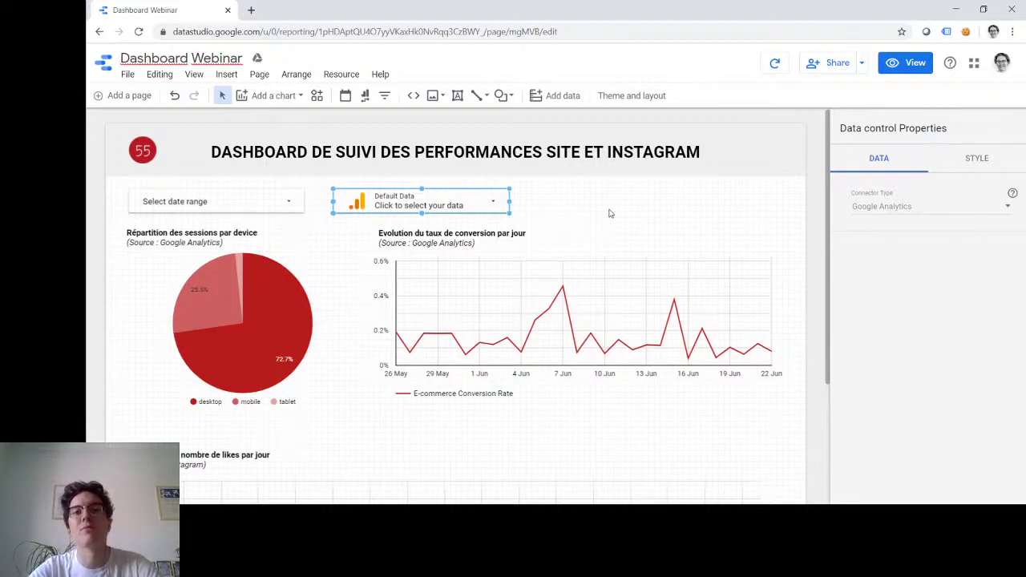
- Add a filter control beside the data control and set its data source to 1 Master View
click(384, 96)
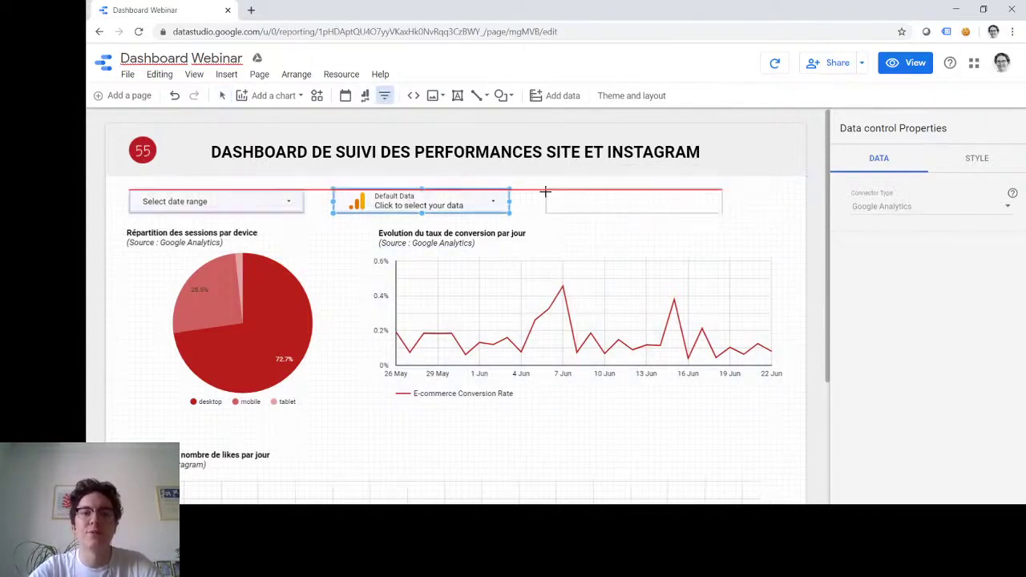
click(544, 191)
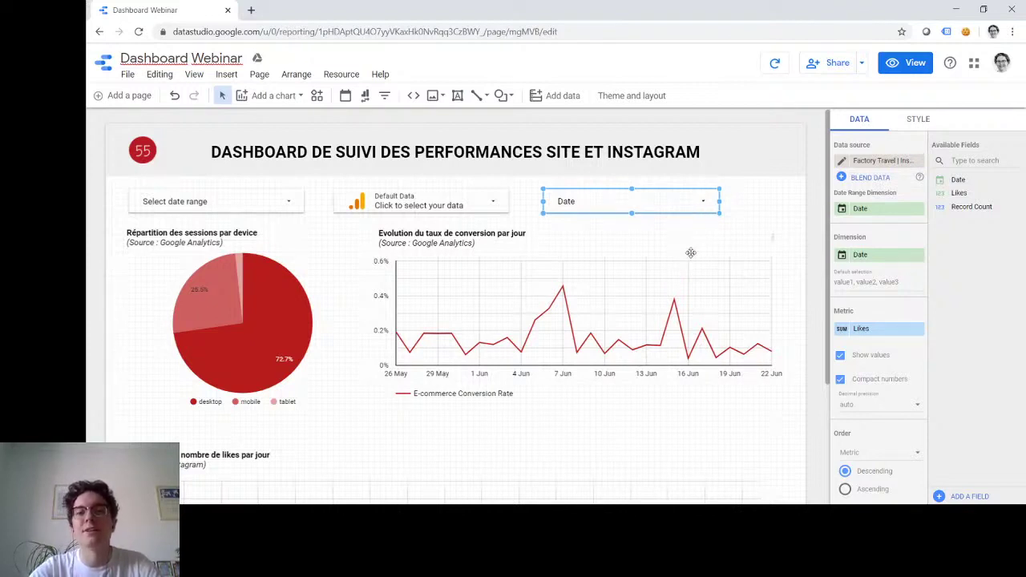
click(619, 279)
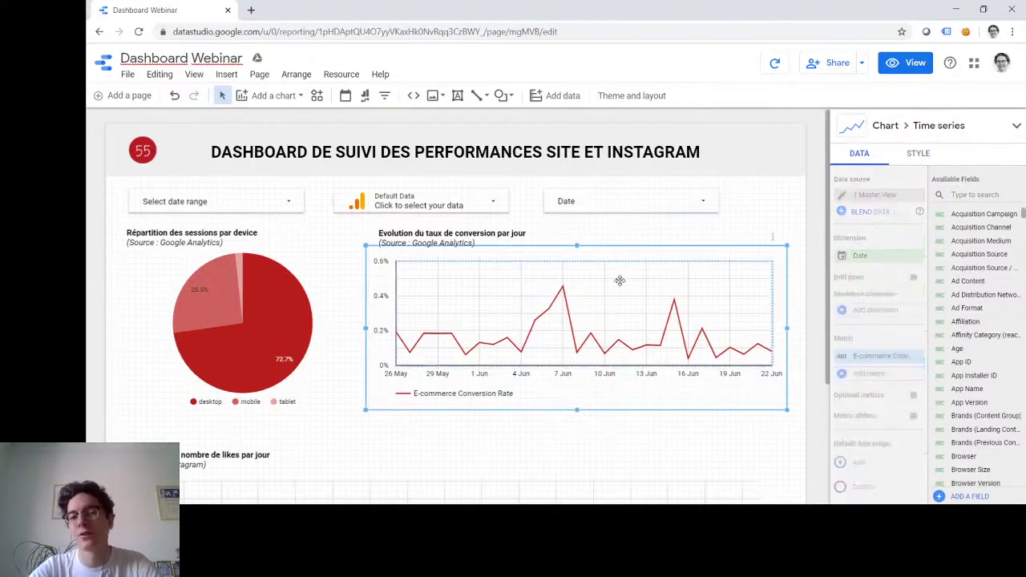
scroll(619, 279, down, 2)
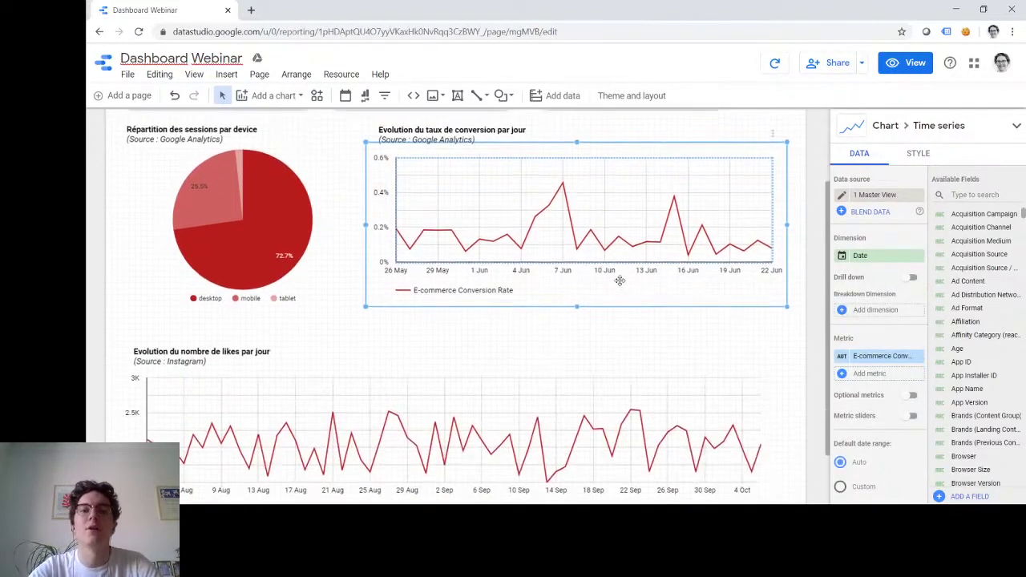
scroll(695, 375, up, 1)
scroll(696, 375, up, 1)
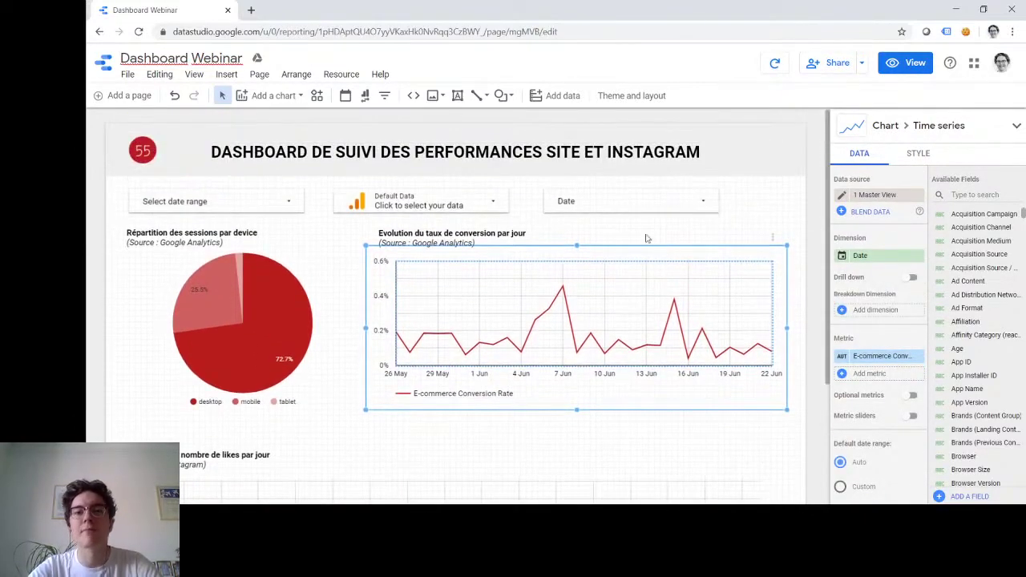
click(616, 202)
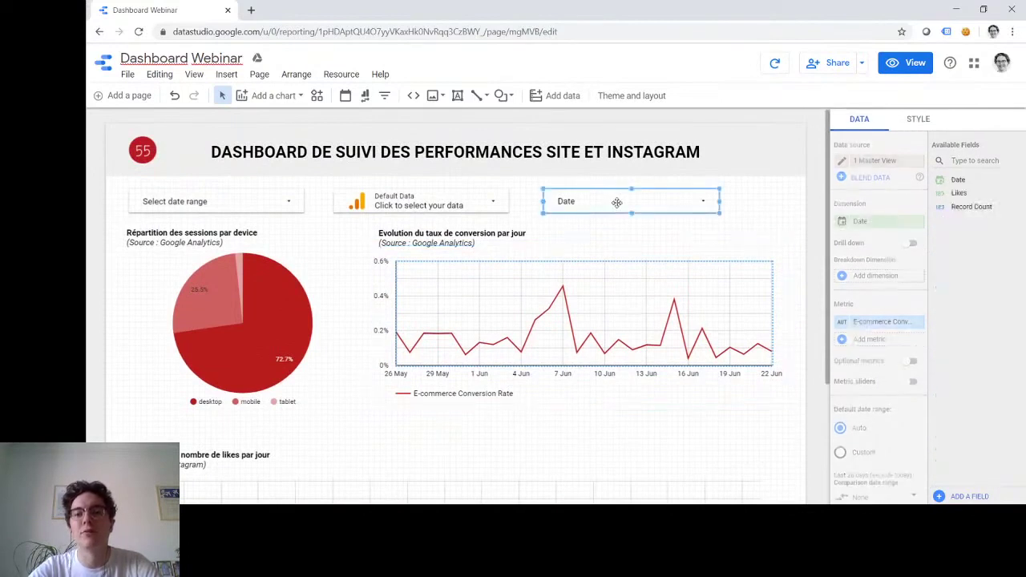
click(881, 161)
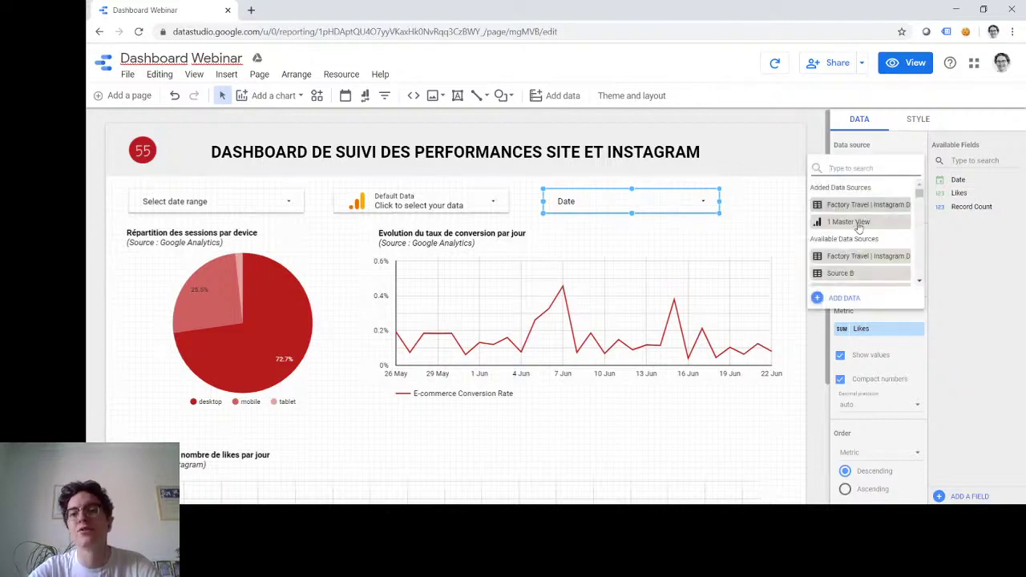
click(849, 222)
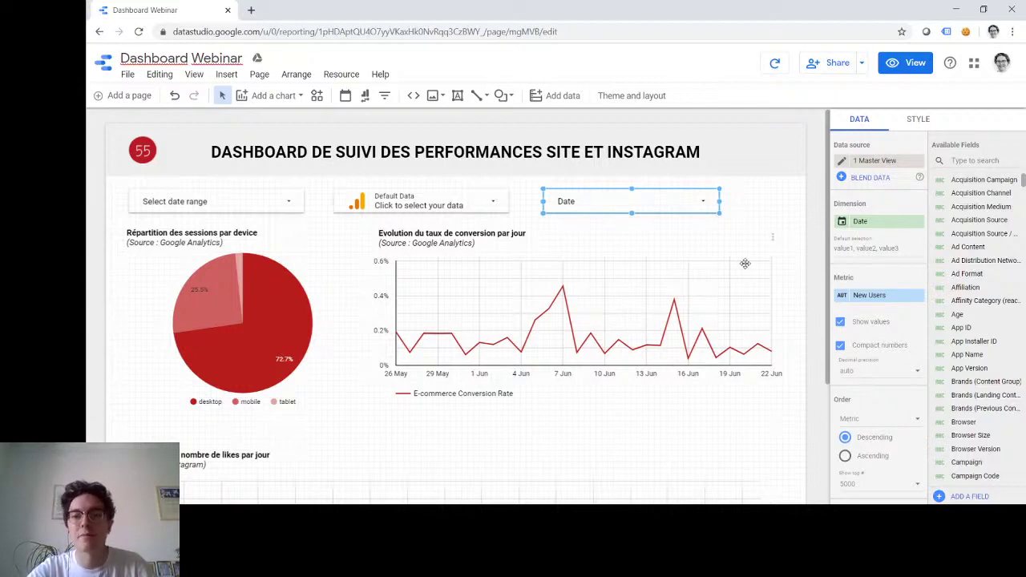
- Set the filter control's dimension to Device Category and remove its metric
click(888, 223)
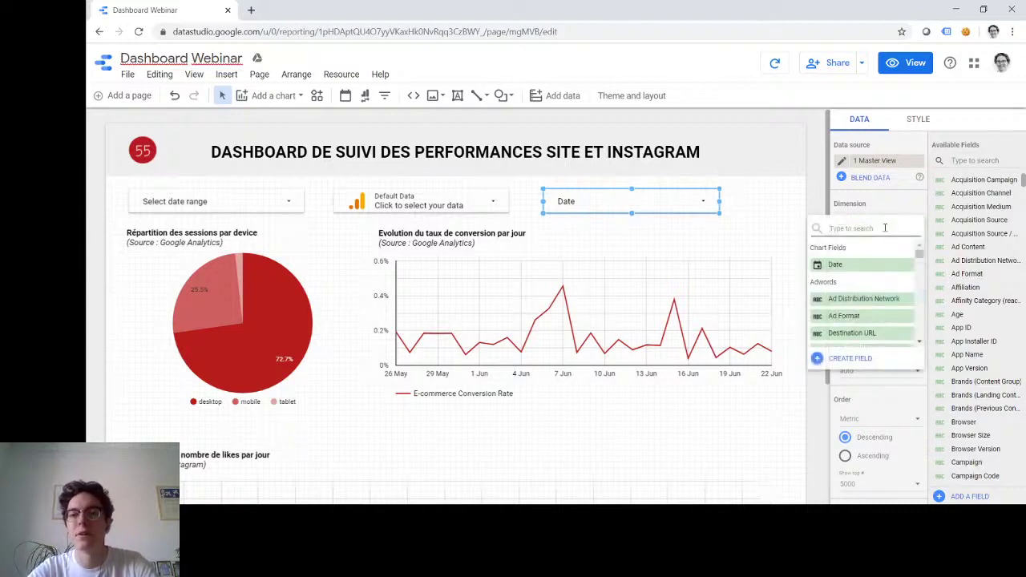
click(879, 234)
text(DEVICE)
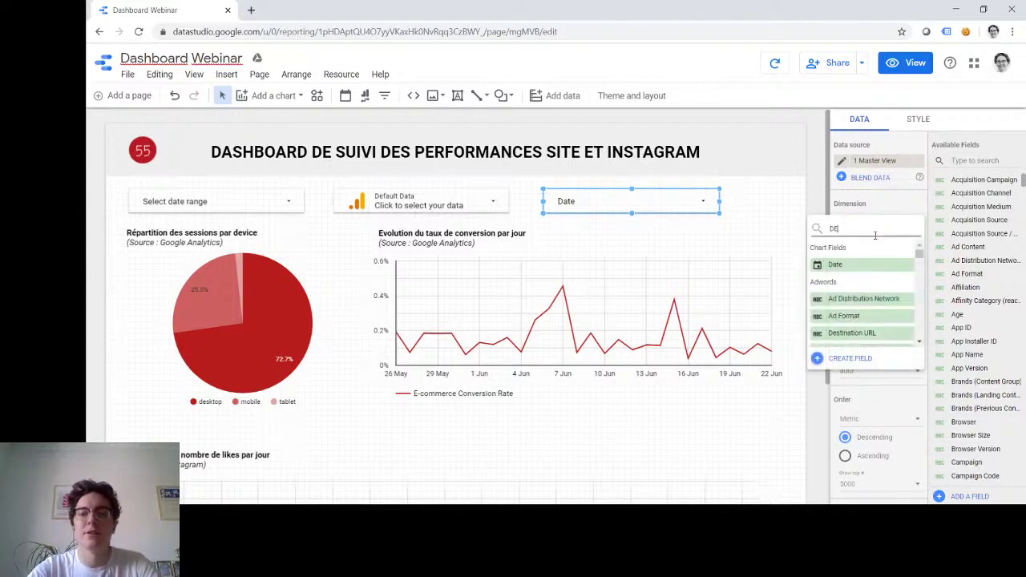
click(861, 264)
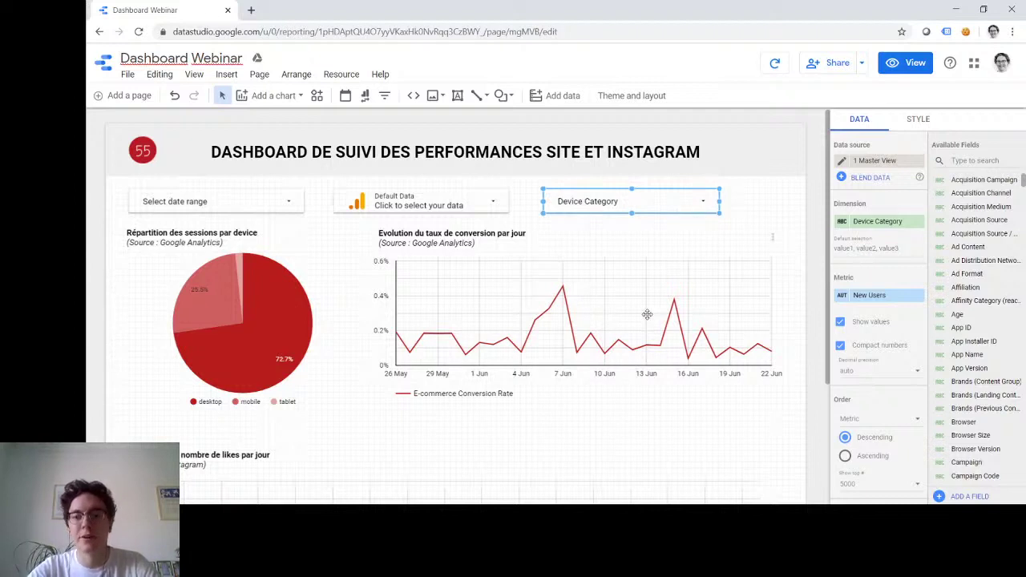
click(918, 296)
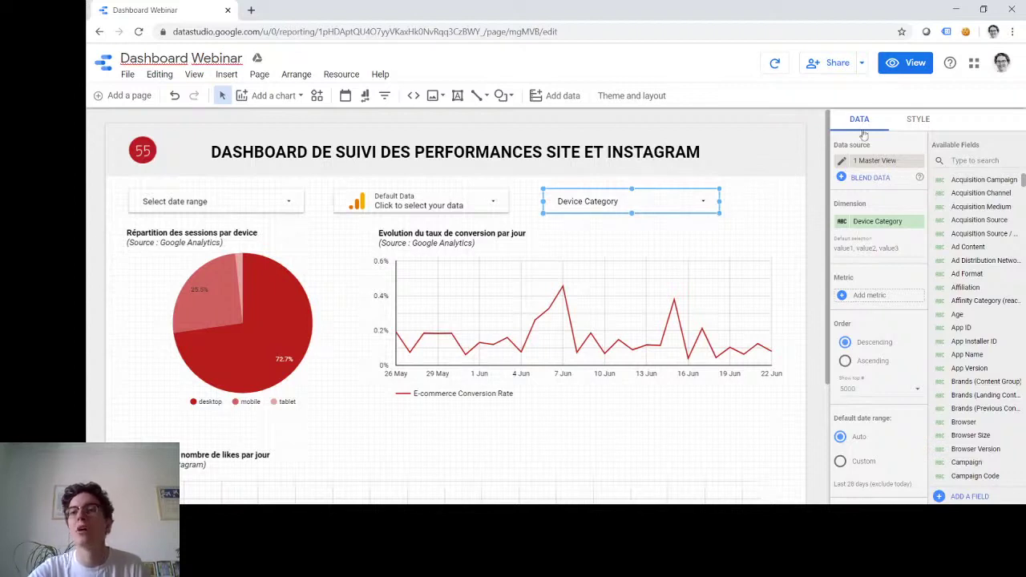
- Switch the report from editing to view mode
click(903, 71)
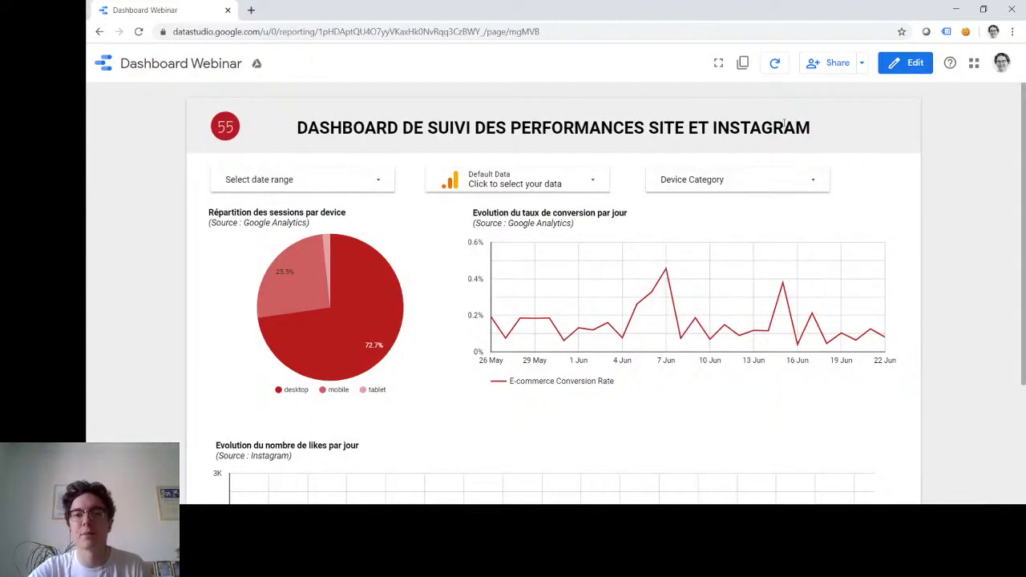
scroll(962, 175, down, 1)
scroll(961, 174, up, 1)
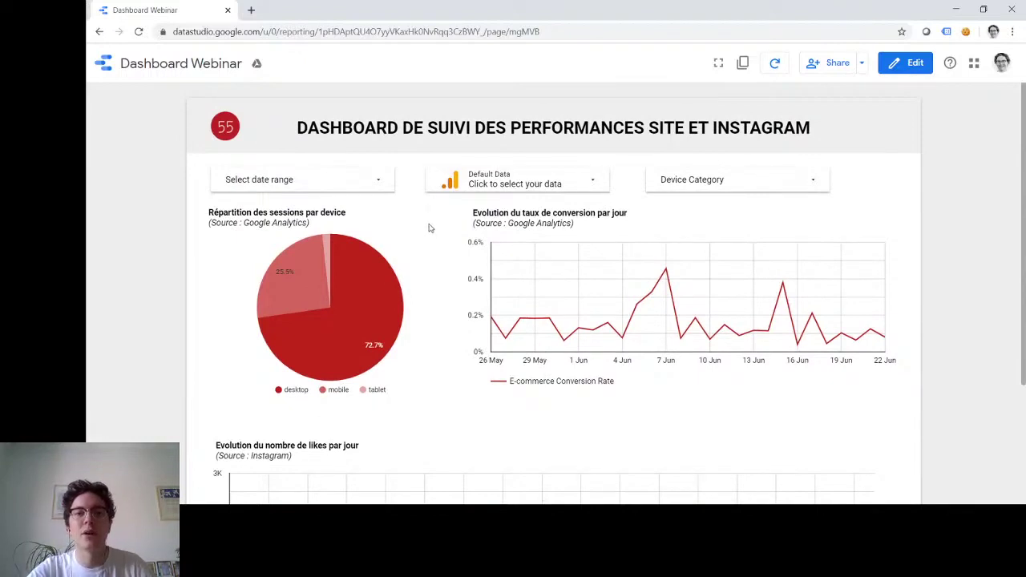
- Apply the Last 14 days preset in the report's date range control
click(375, 184)
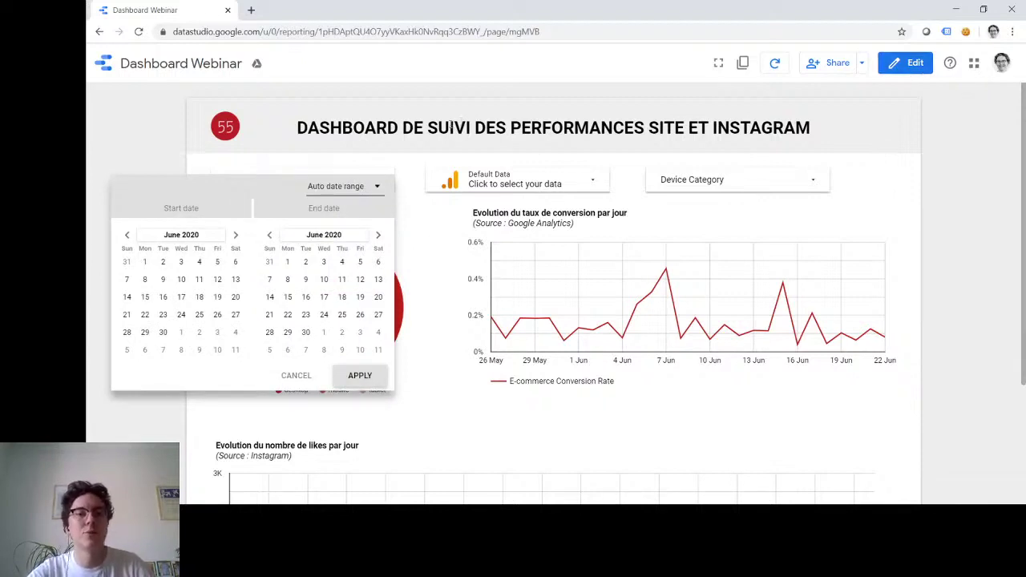
click(357, 191)
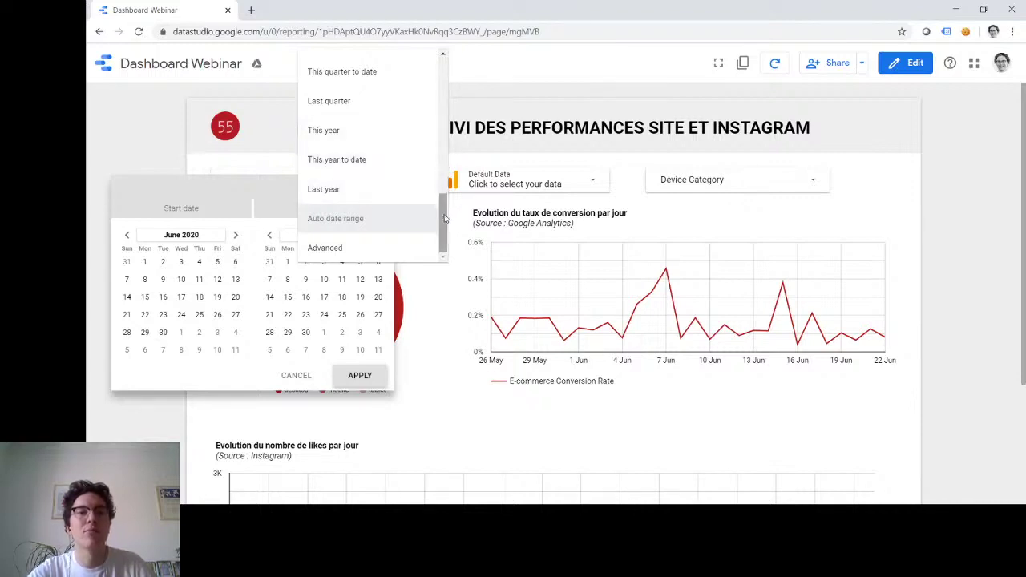
drag(445, 218, 445, 82)
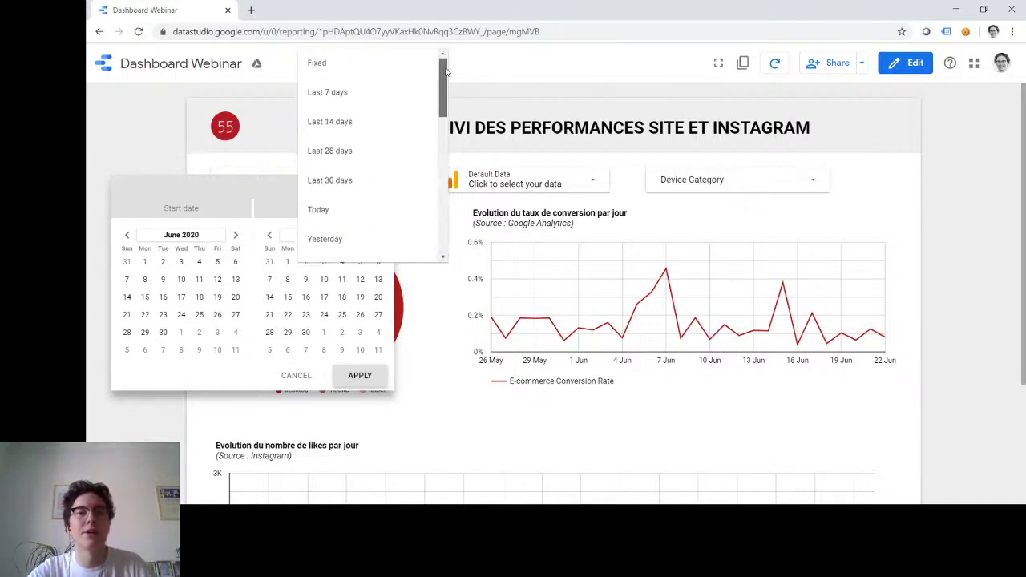
click(361, 124)
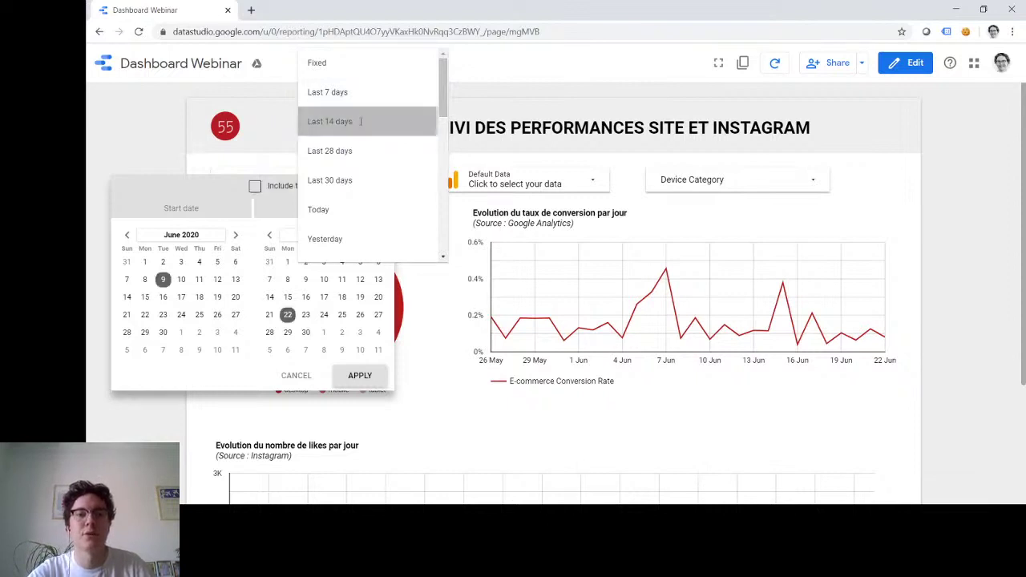
click(360, 377)
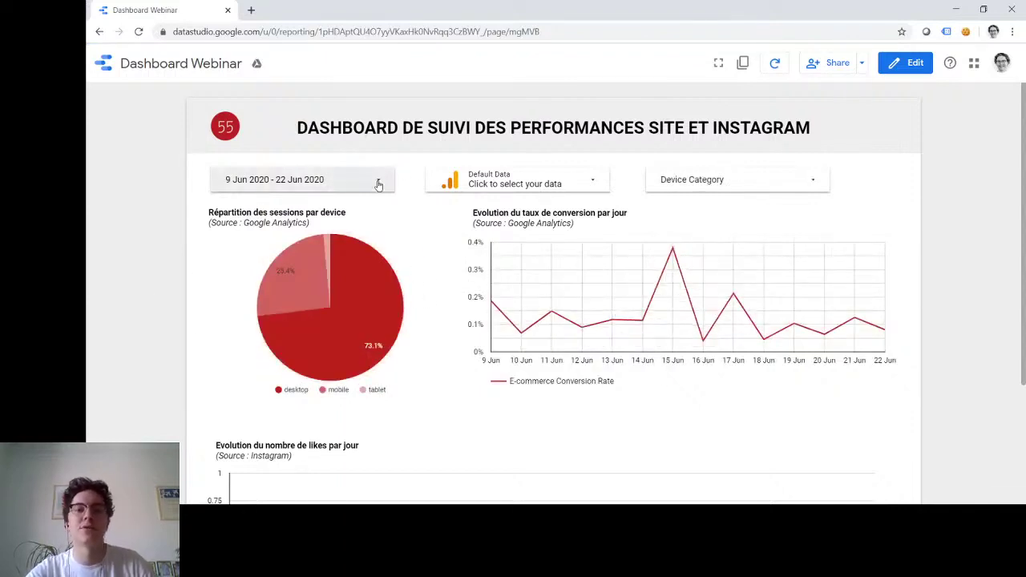
- Apply the This year preset in the report's date range control
scroll(378, 186, down, 3)
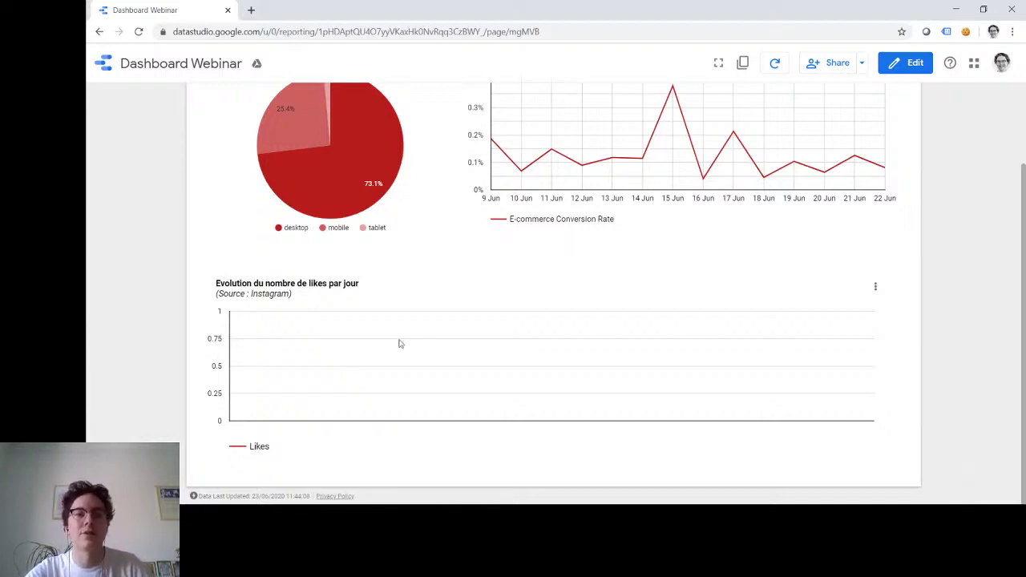
scroll(451, 297, up, 2)
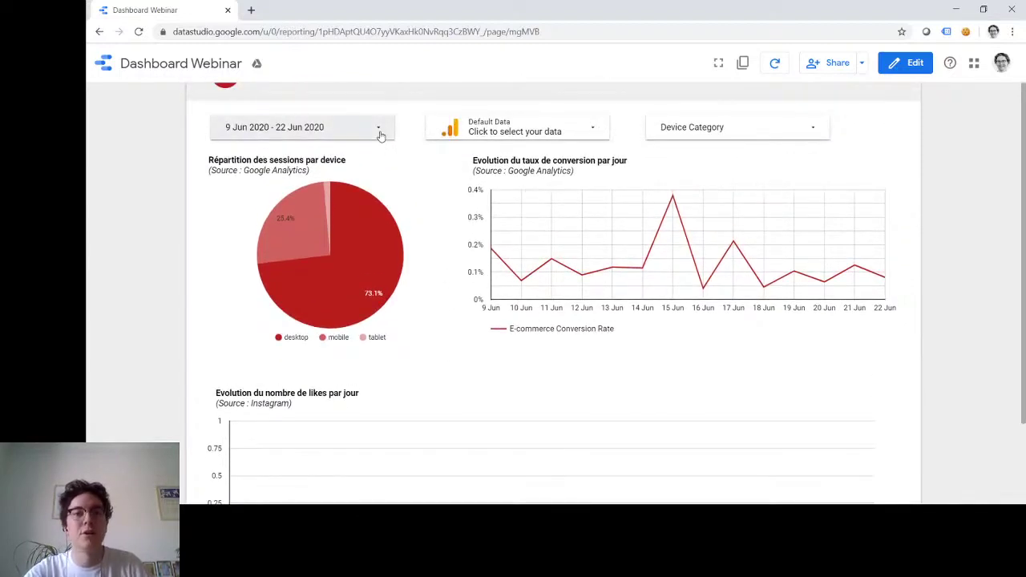
scroll(383, 140, down, 1)
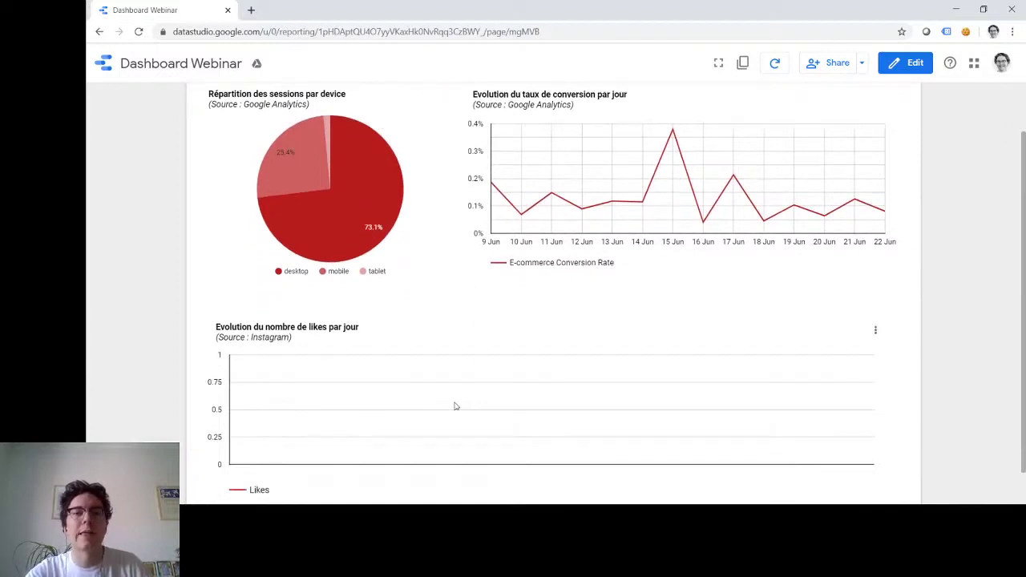
scroll(454, 407, up, 2)
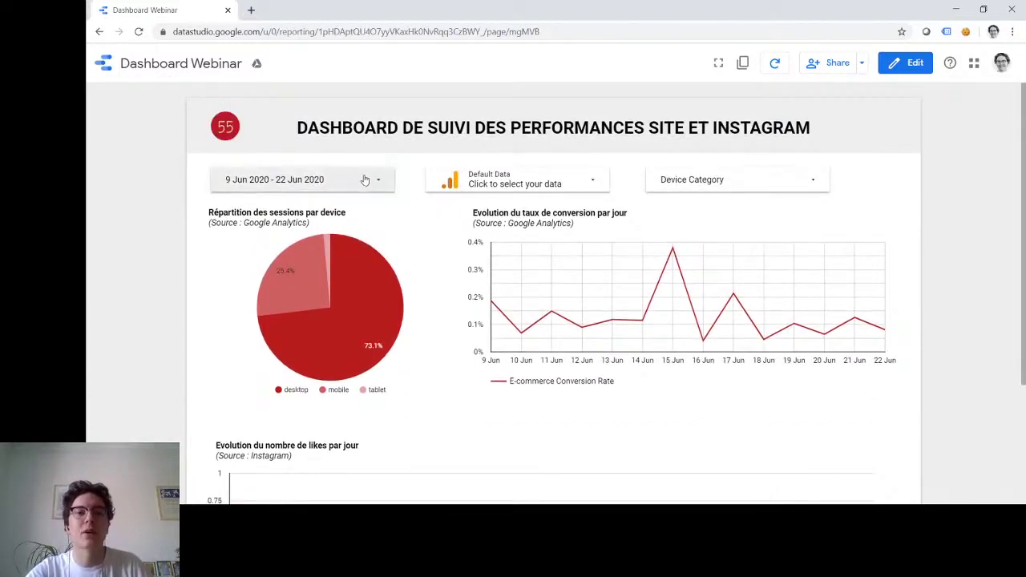
click(365, 180)
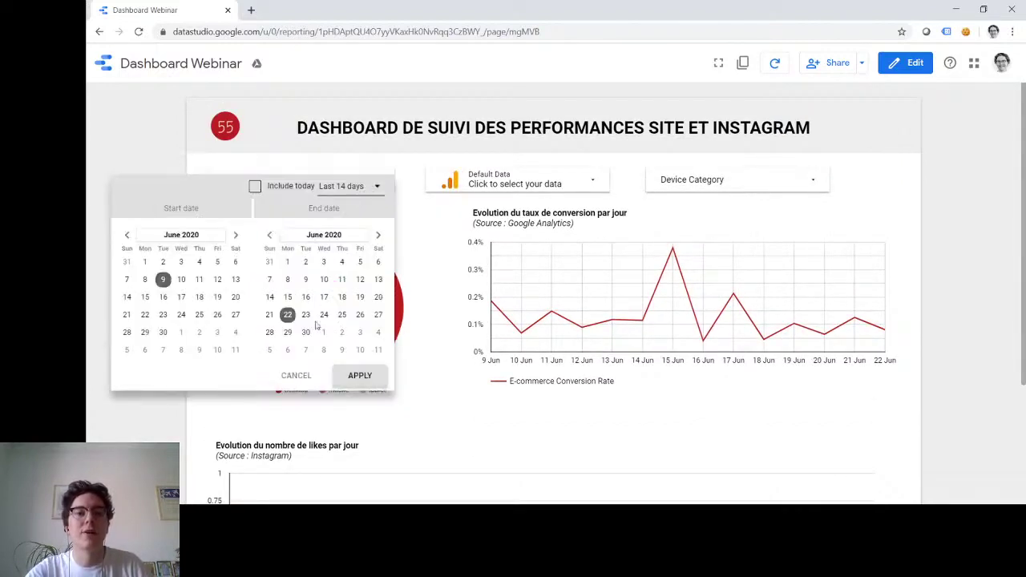
click(343, 187)
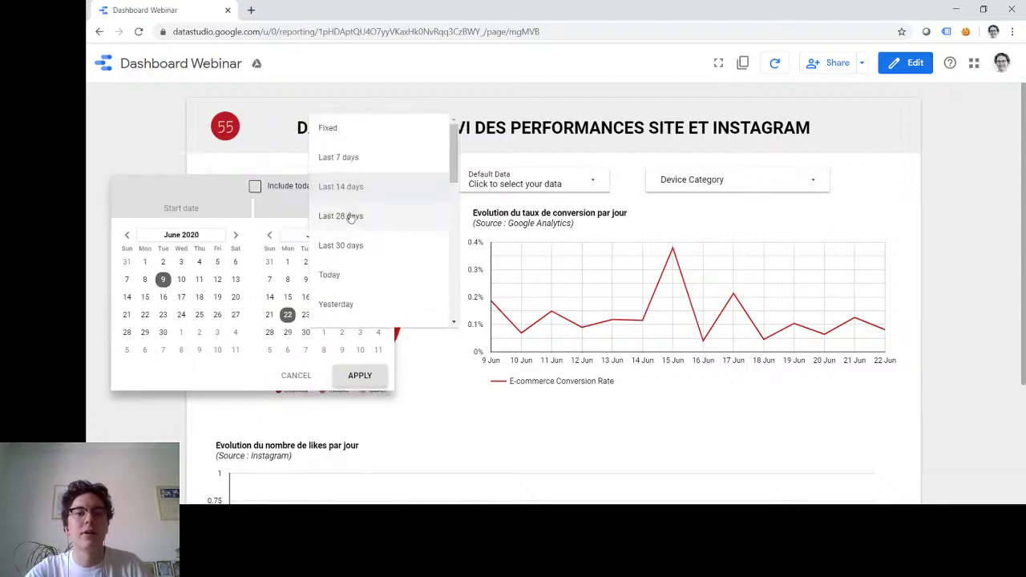
scroll(351, 218, down, 8)
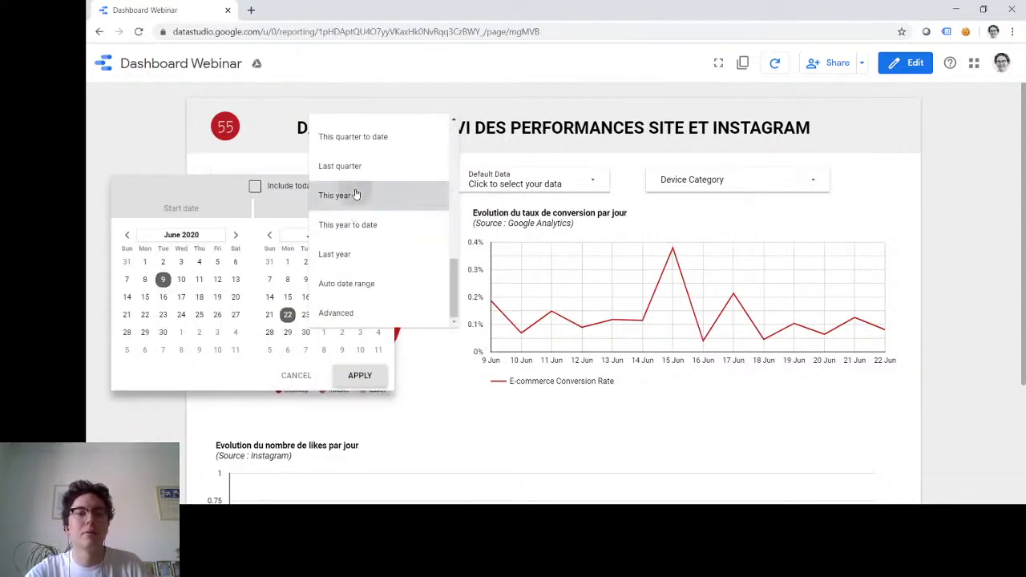
click(356, 194)
click(358, 375)
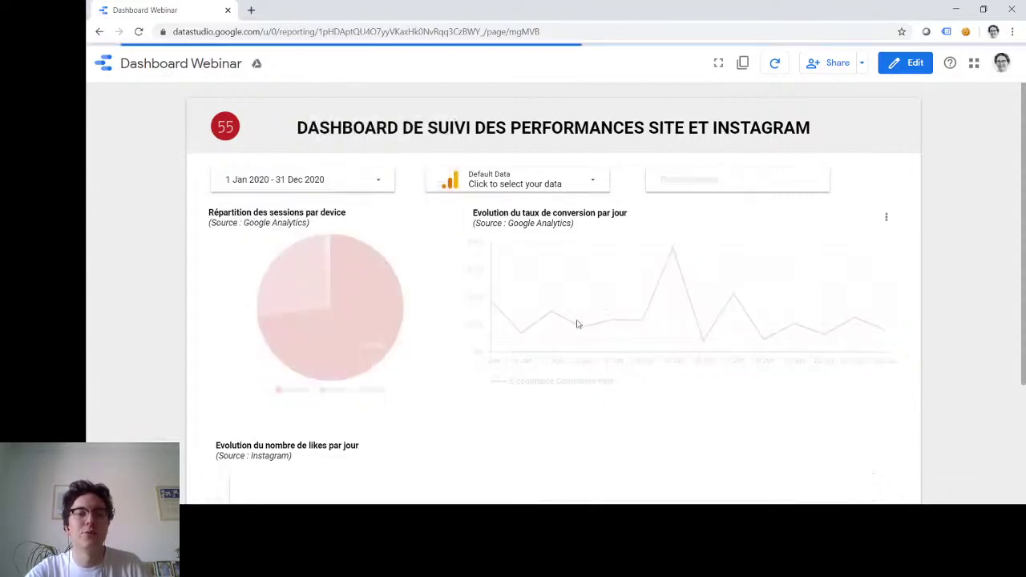
- Reset the report's date range selection by switching to edit mode and back to view mode
scroll(577, 324, down, 3)
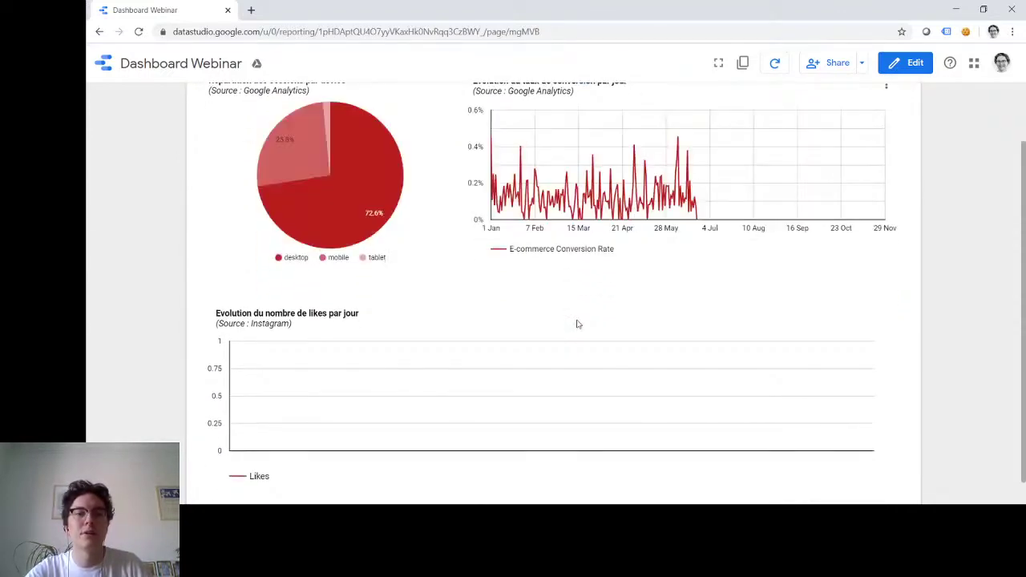
scroll(576, 324, up, 3)
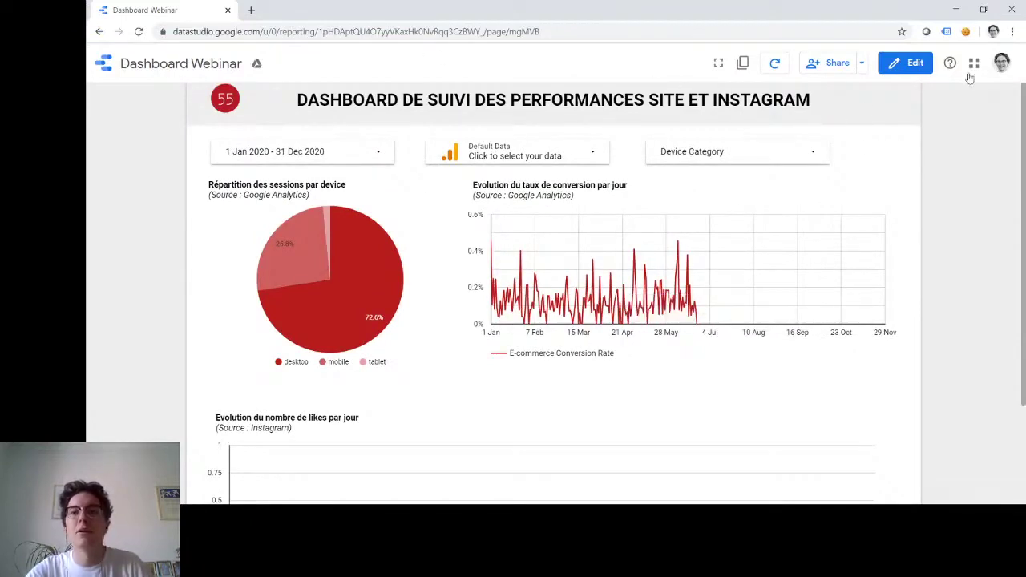
click(908, 66)
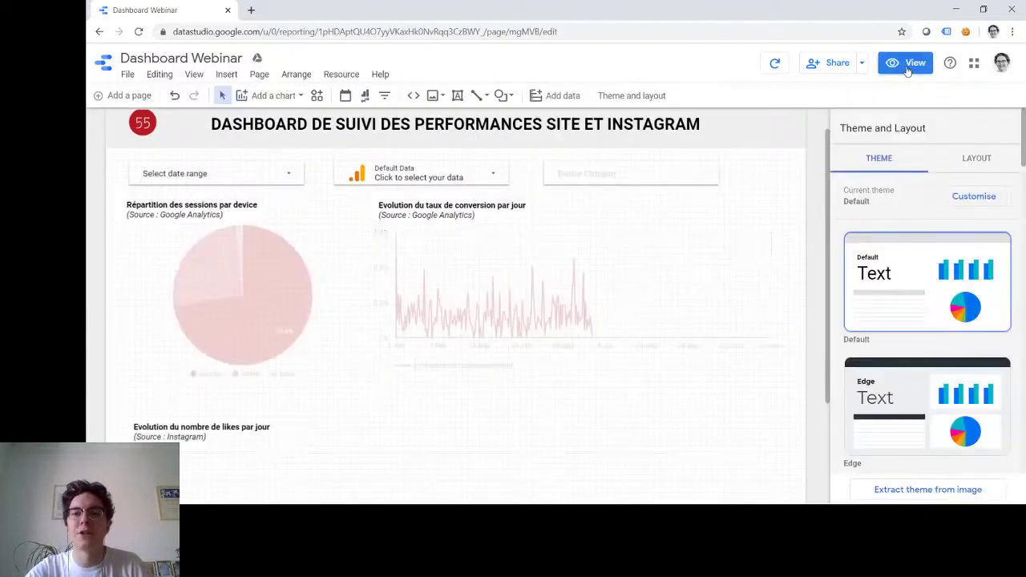
click(908, 66)
scroll(642, 228, down, 2)
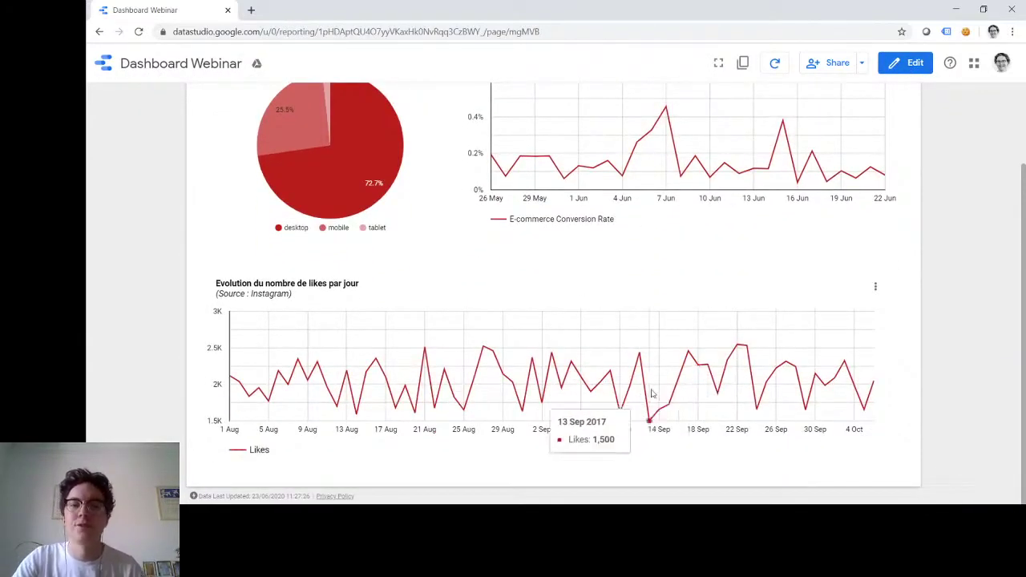
scroll(651, 393, up, 2)
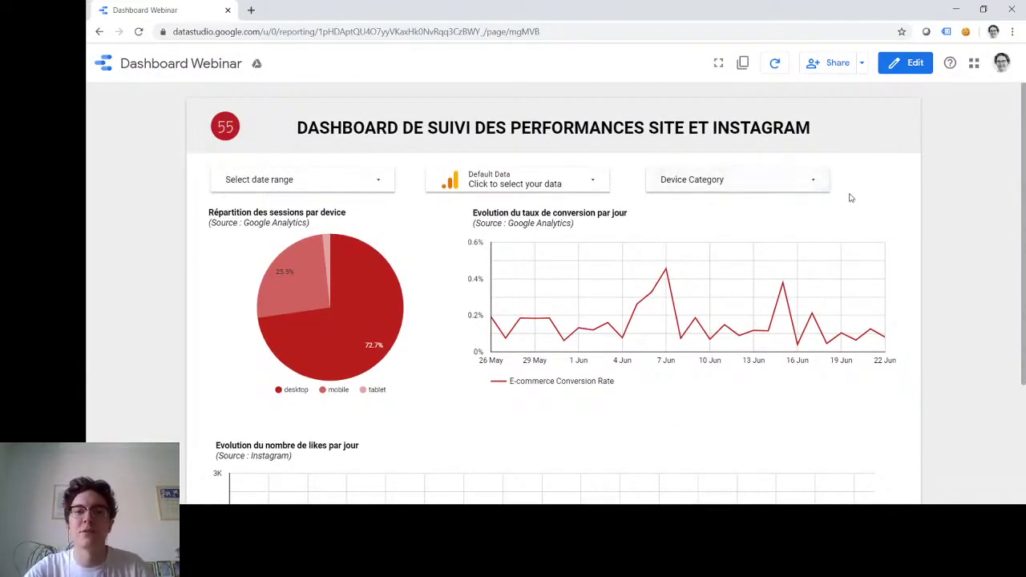
- Filter the report to desktop only with the Device Category control
scroll(850, 197, down, 1)
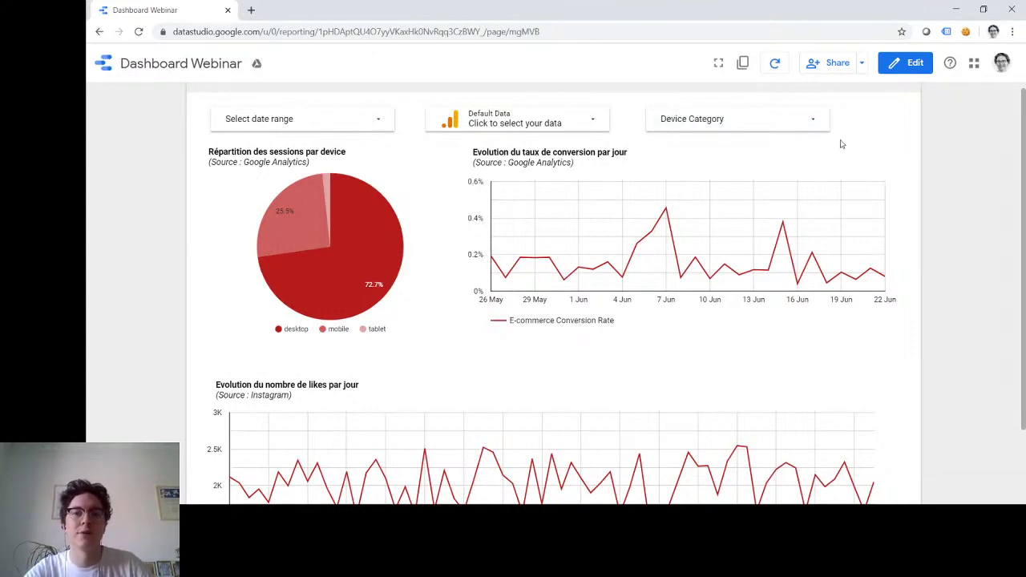
click(821, 127)
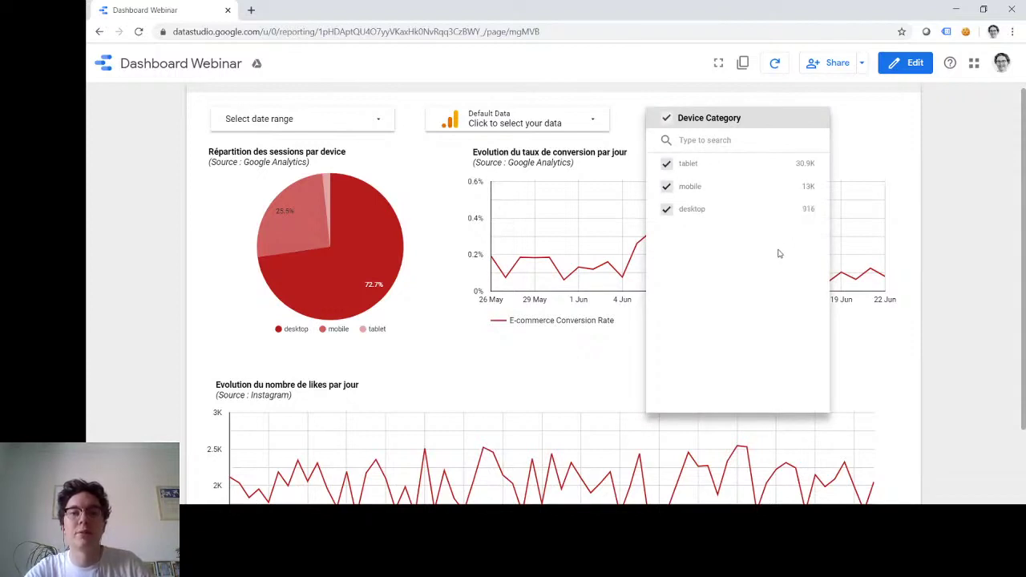
mouse_move(799, 194)
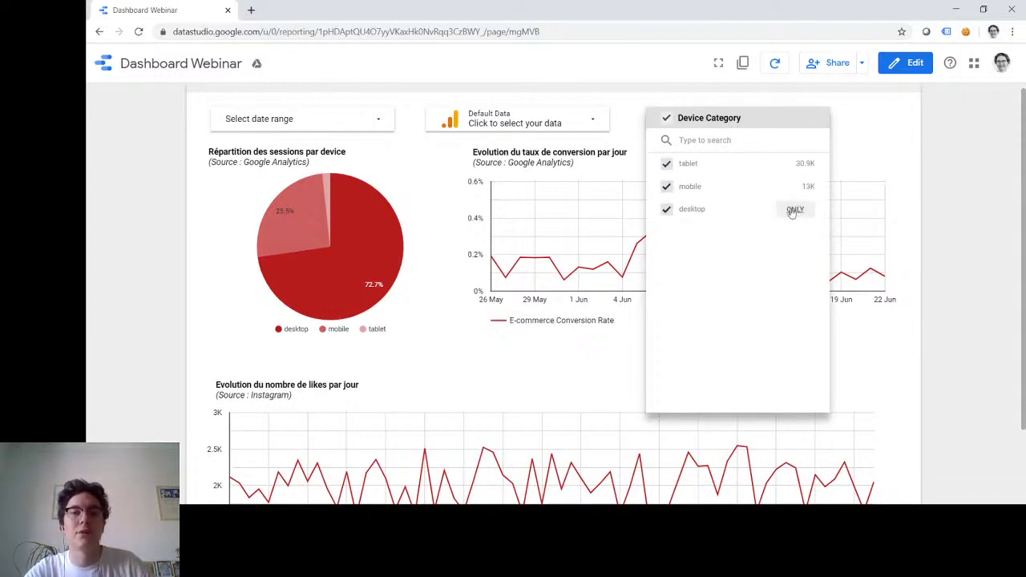
click(793, 210)
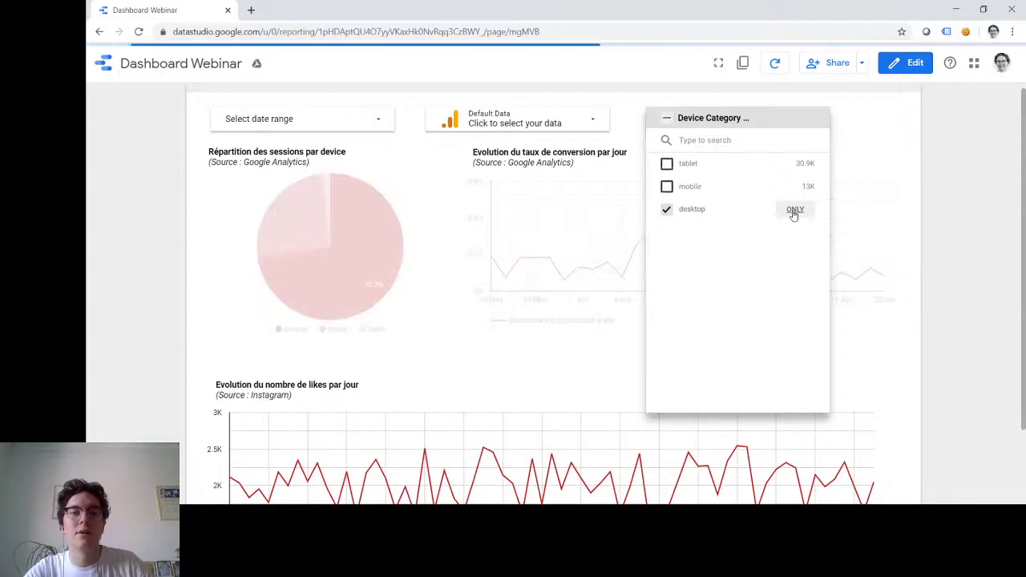
click(974, 188)
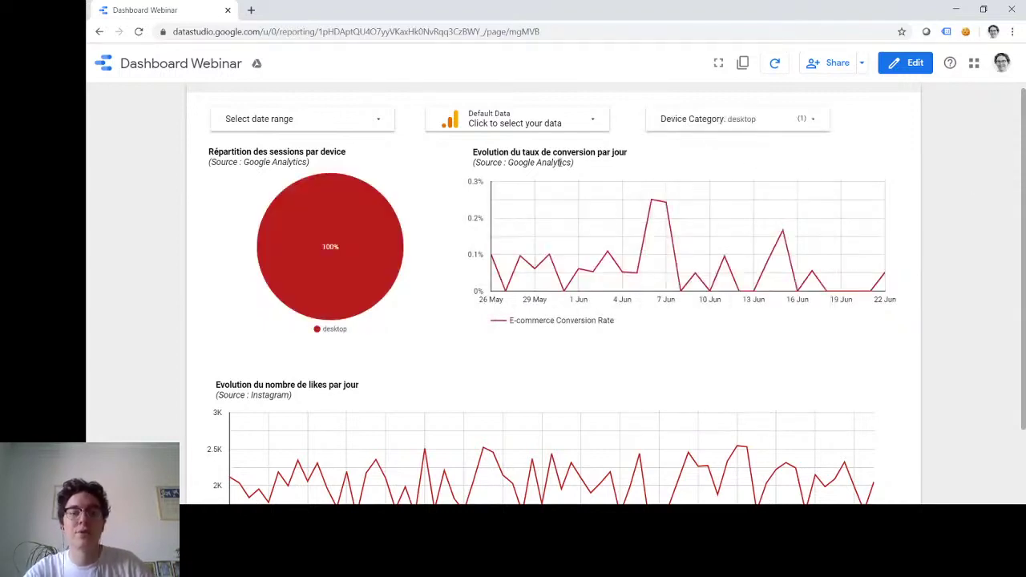
- Examine how the desktop filter affects the sessions pie chart, the conversion rate chart and the Instagram likes chart
mouse_move(371, 230)
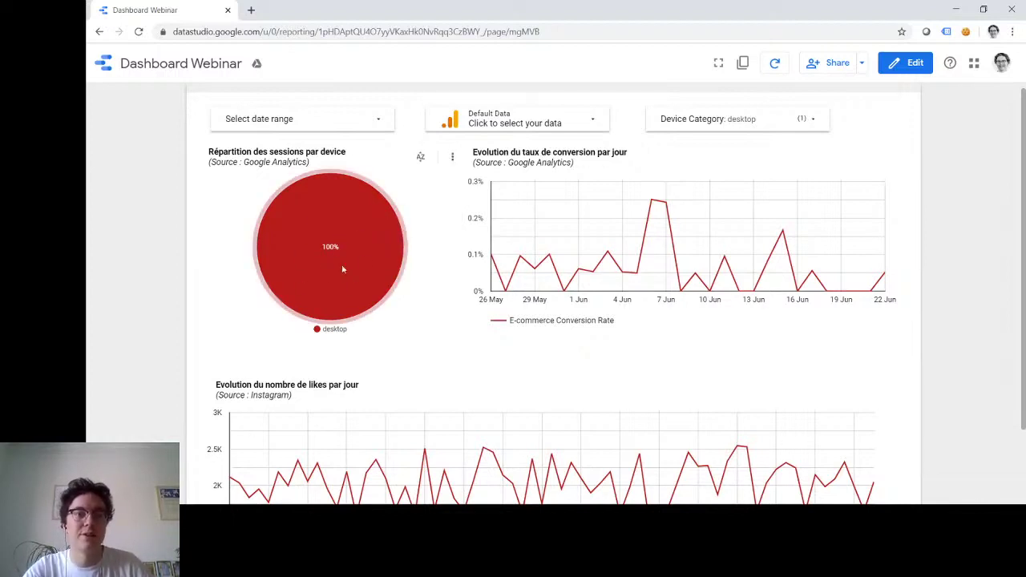
mouse_move(368, 252)
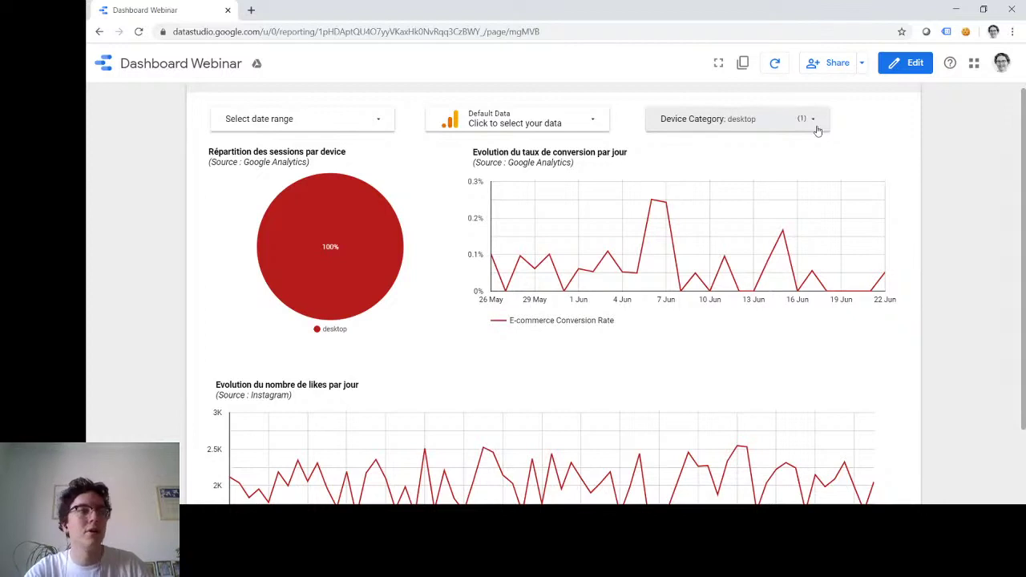
mouse_move(748, 241)
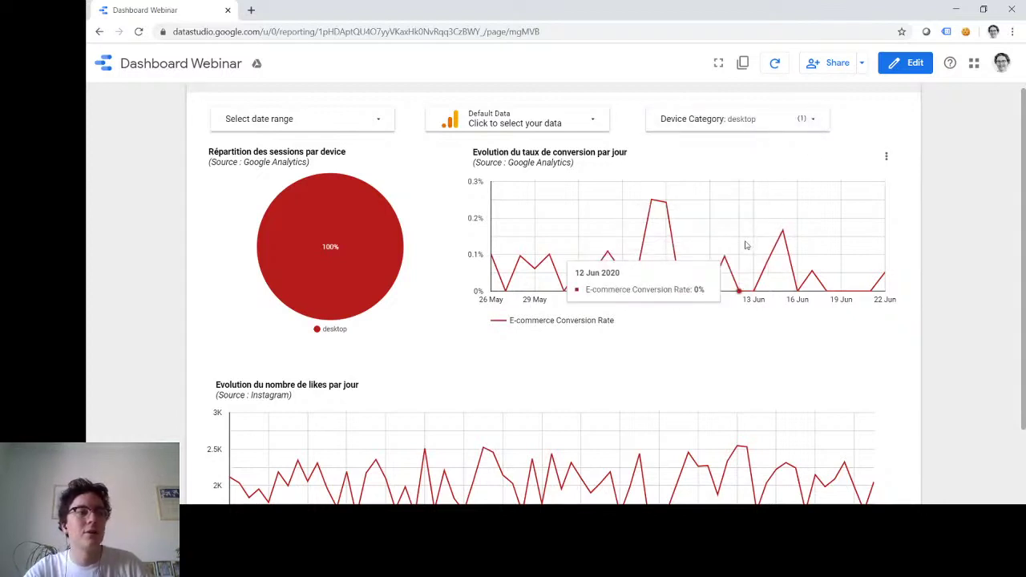
mouse_move(787, 276)
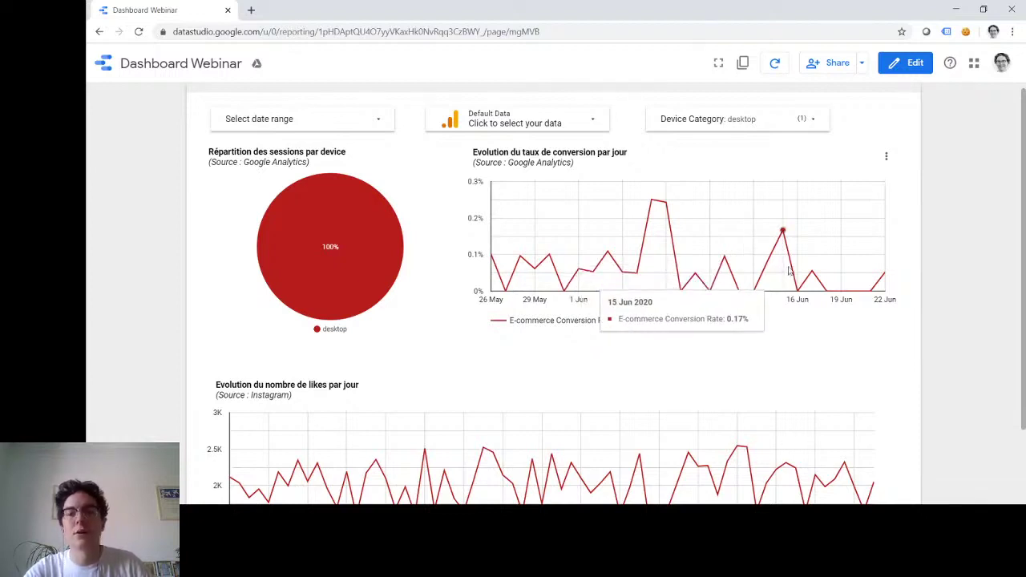
click(801, 120)
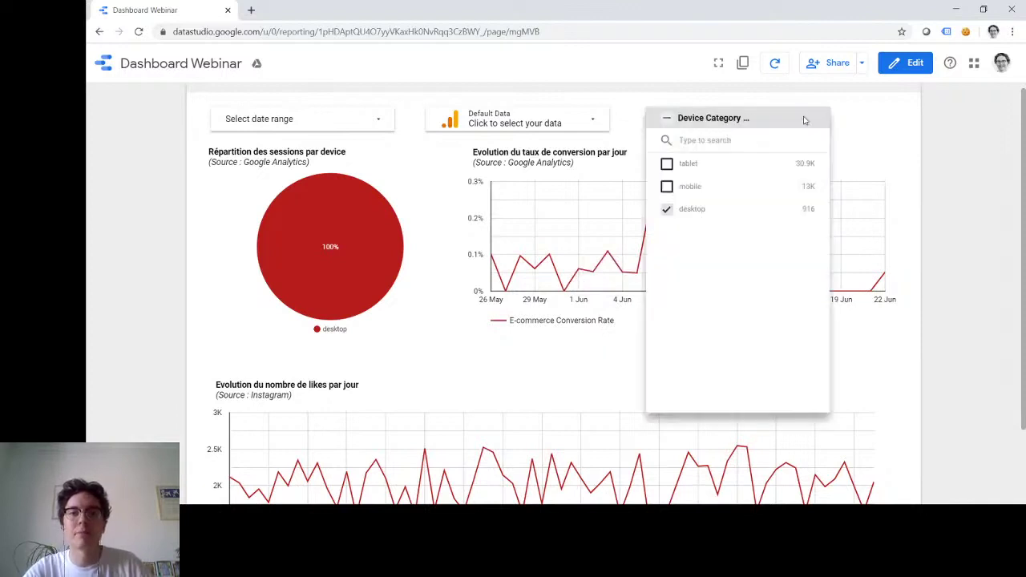
scroll(933, 202, down, 2)
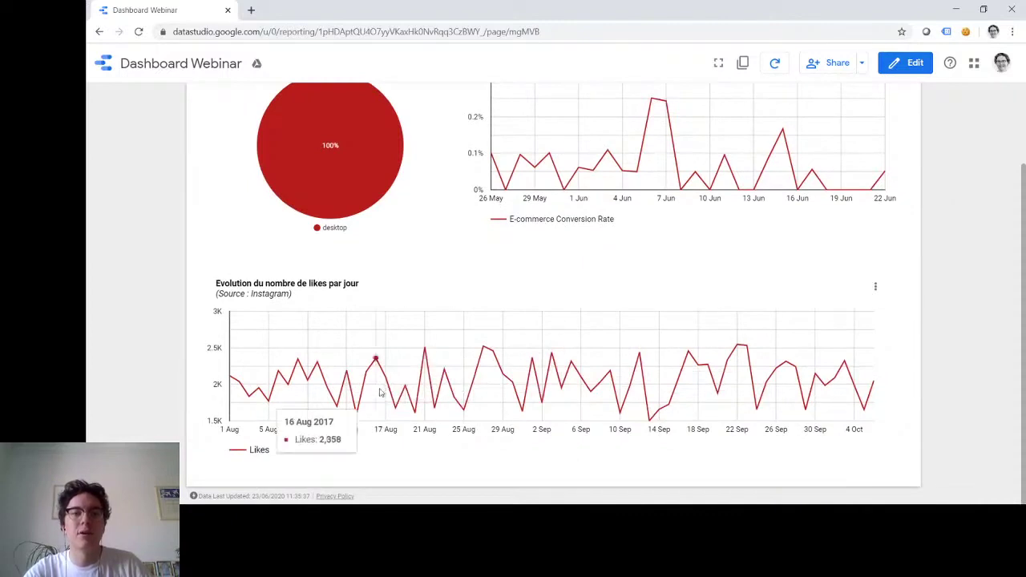
scroll(522, 393, up, 2)
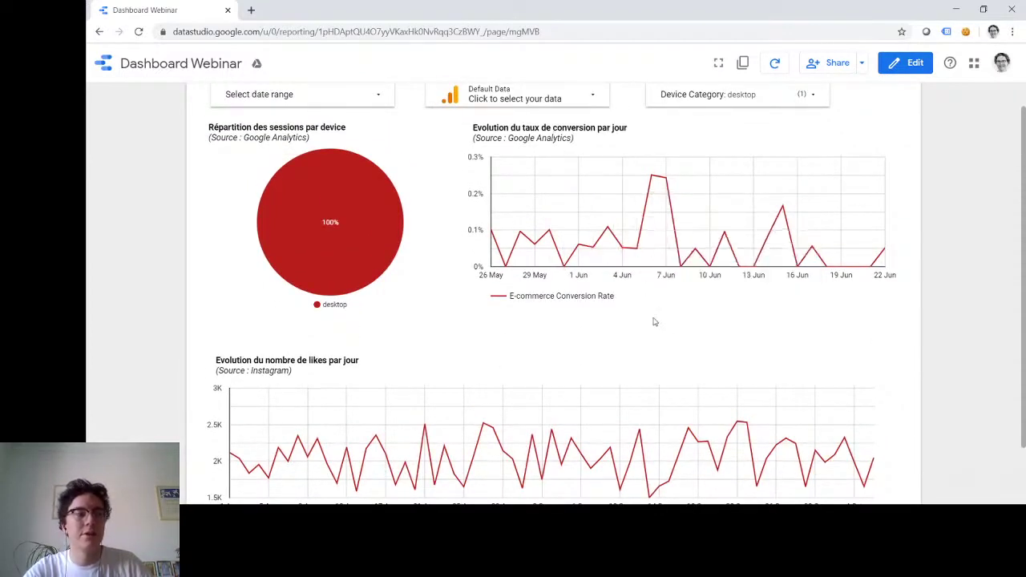
scroll(501, 328, down, 2)
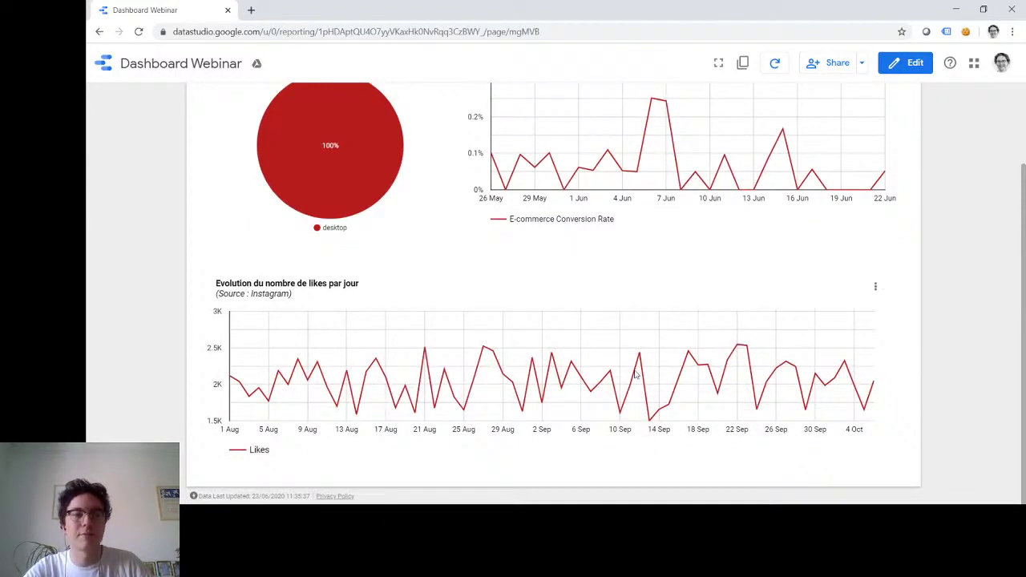
scroll(575, 355, up, 2)
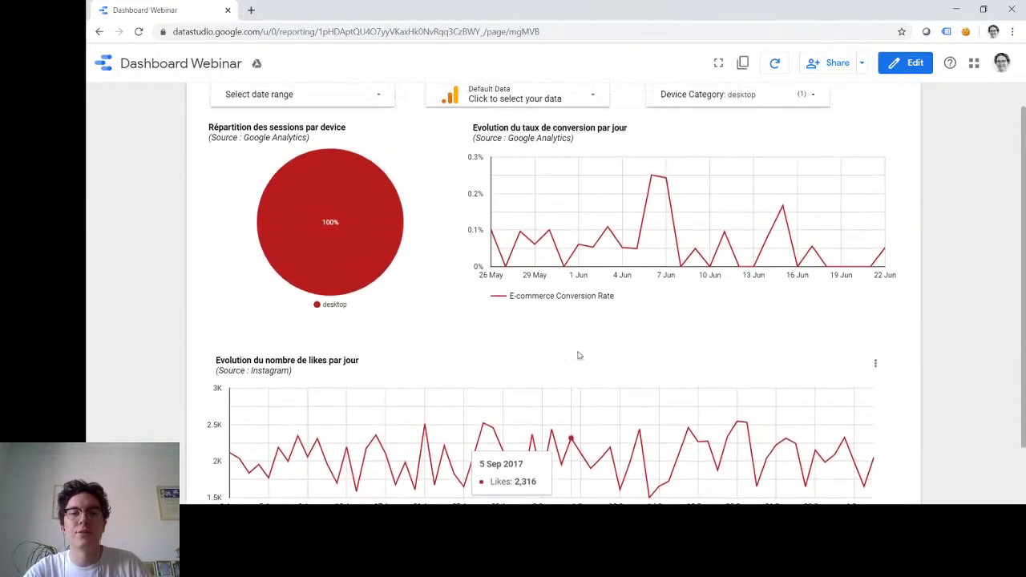
- Reselect all device categories in the Device Category filter and check the charts
click(846, 141)
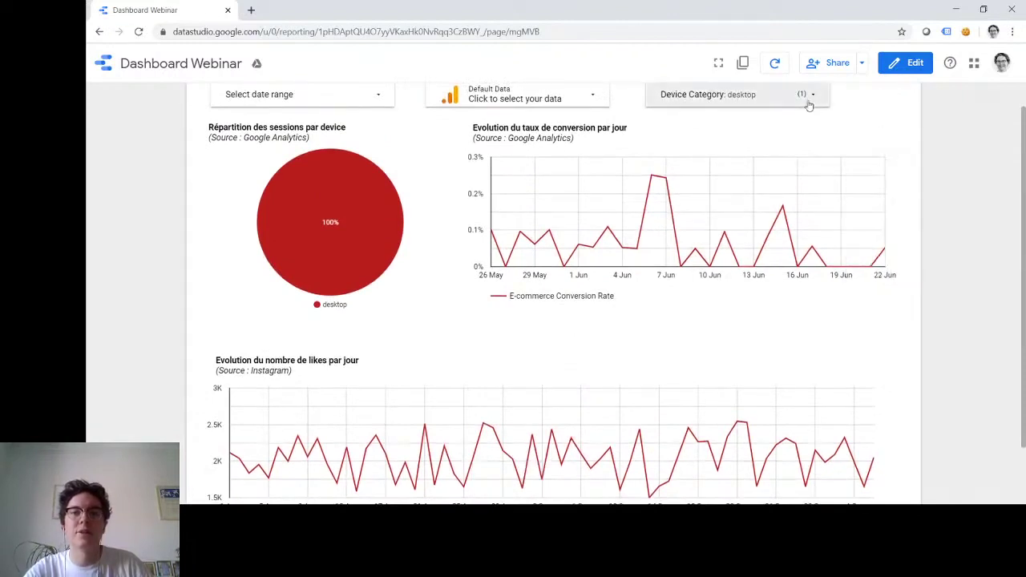
click(809, 104)
click(666, 93)
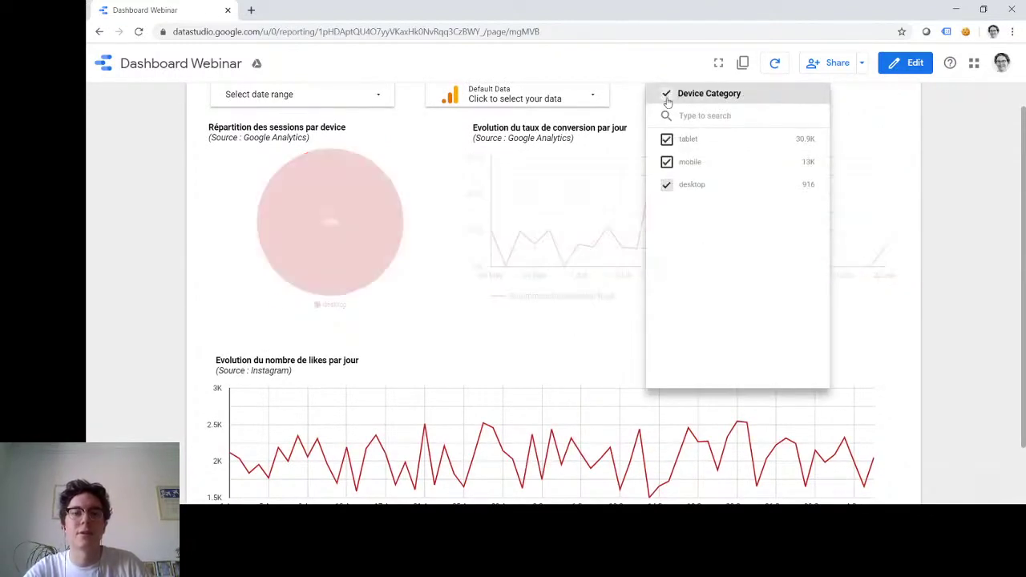
click(957, 271)
scroll(898, 270, down, 2)
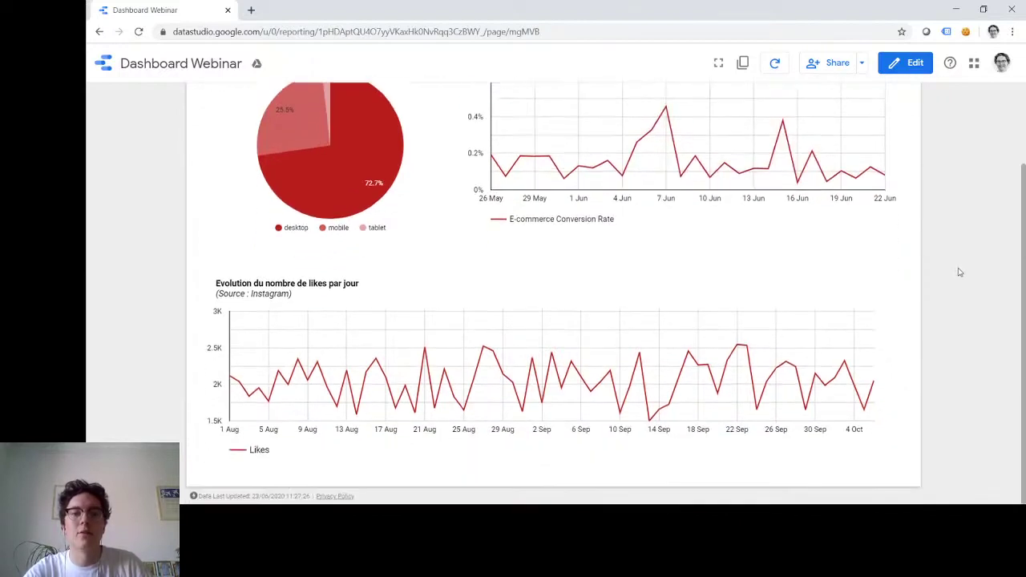
scroll(874, 343, up, 3)
scroll(873, 344, up, 1)
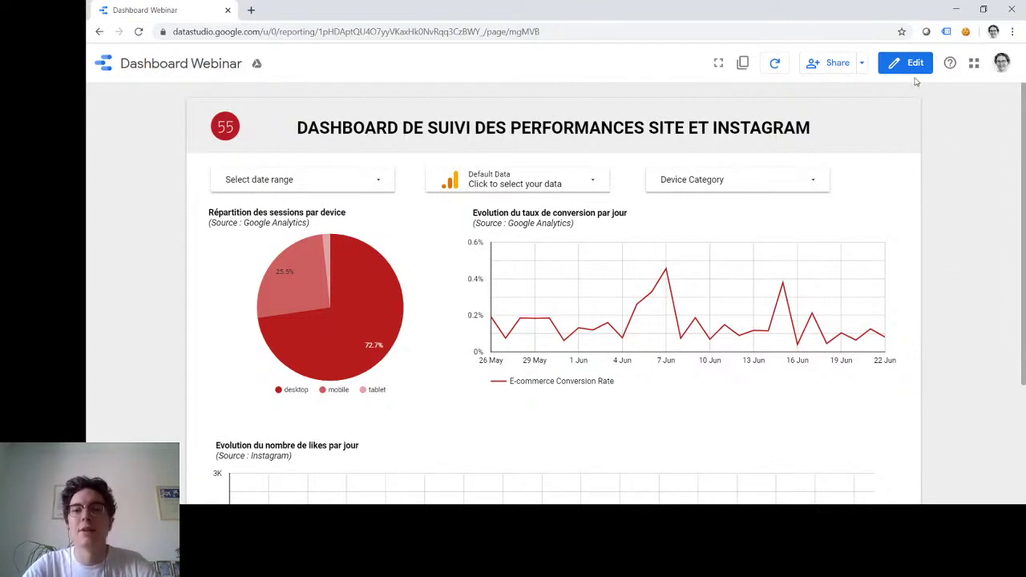
- Draft an invitation sharing the report with a colleague, review the Viewer and Editor access options, and discard it unsent
click(863, 64)
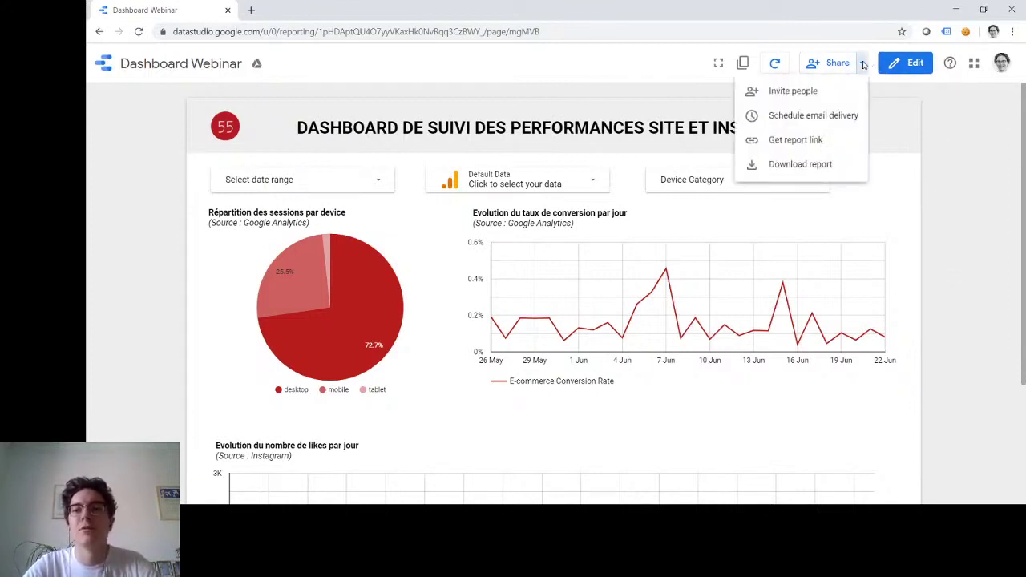
click(827, 97)
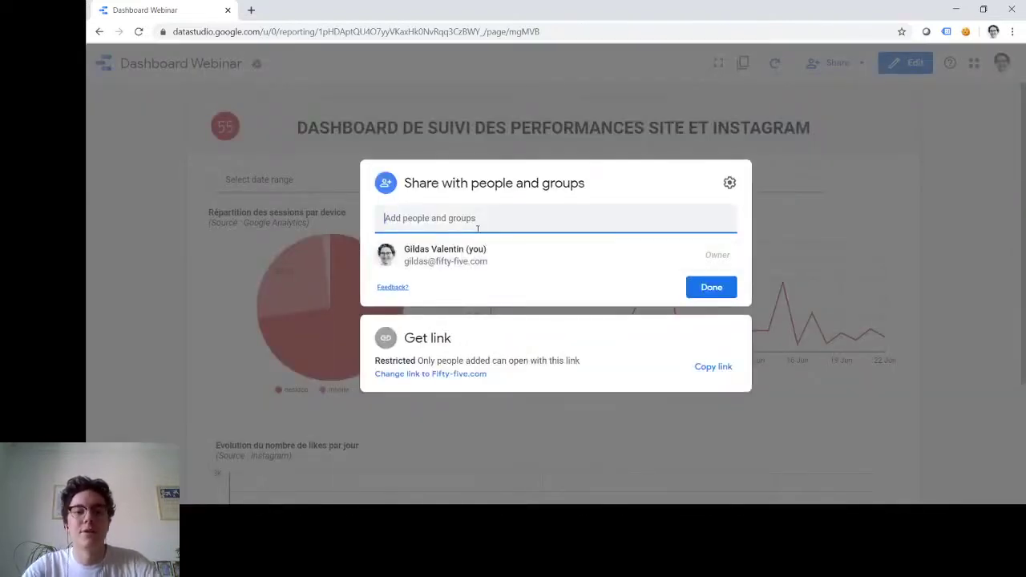
key(ctrl+v)
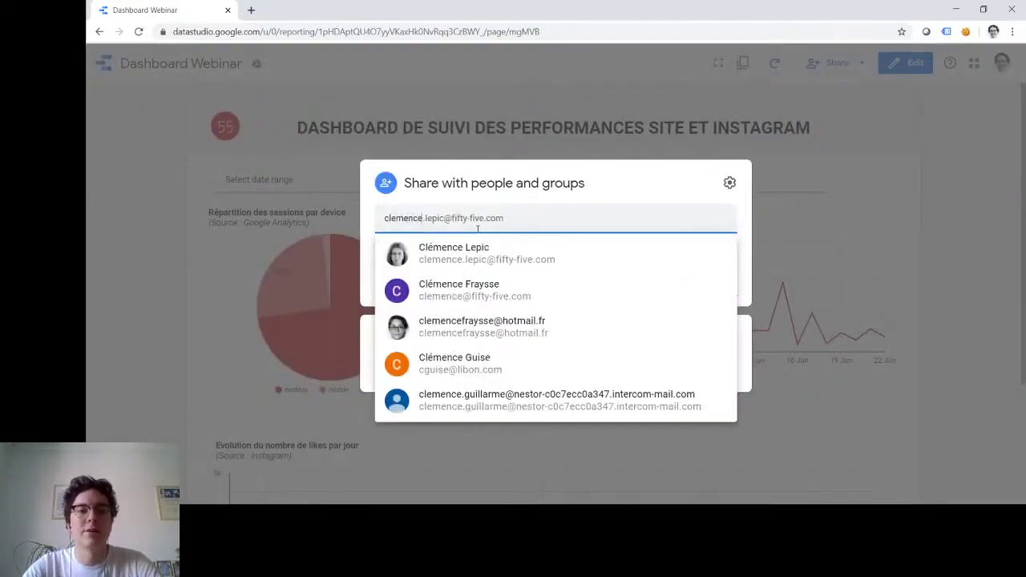
click(493, 258)
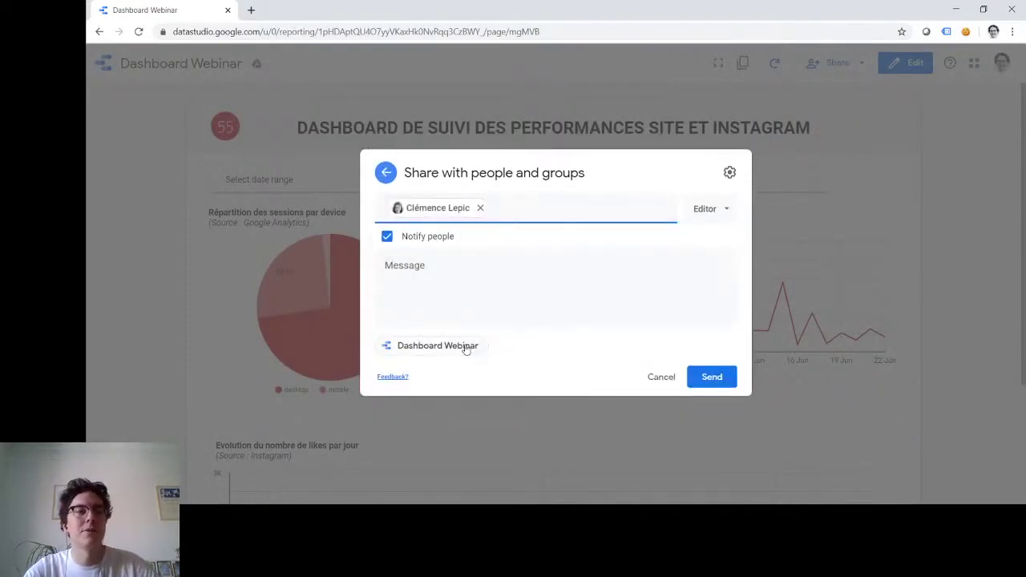
click(725, 210)
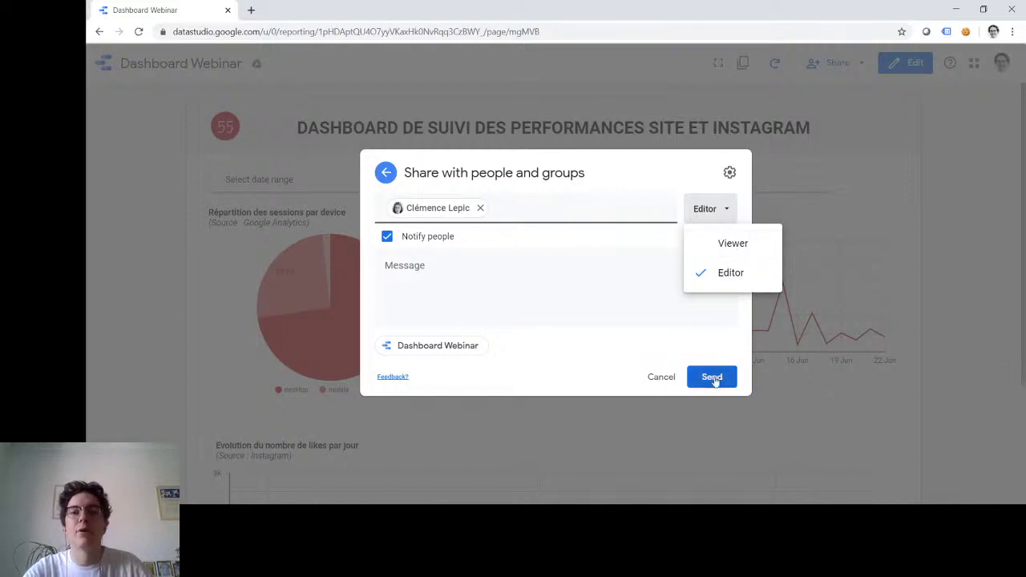
click(922, 164)
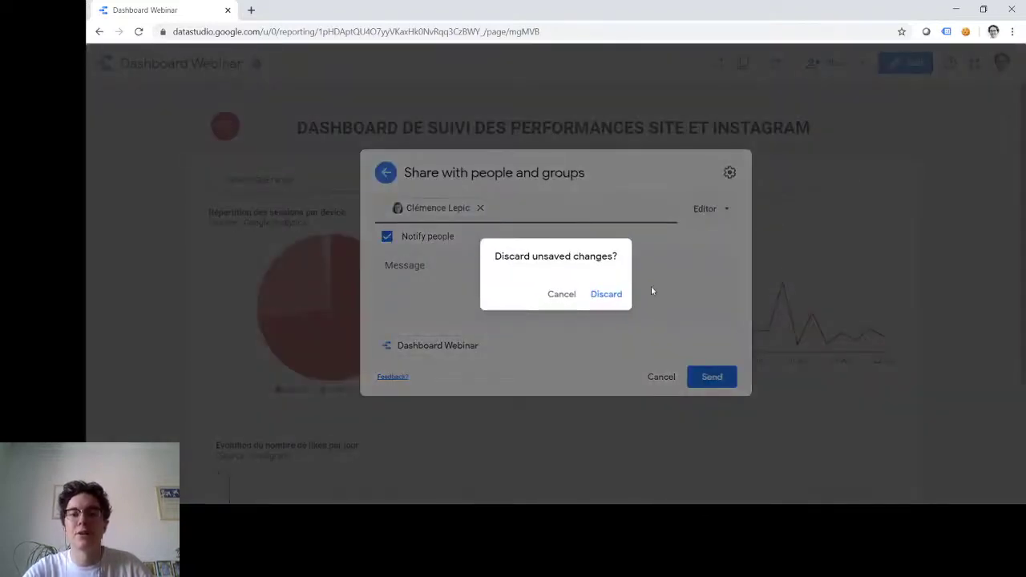
click(612, 296)
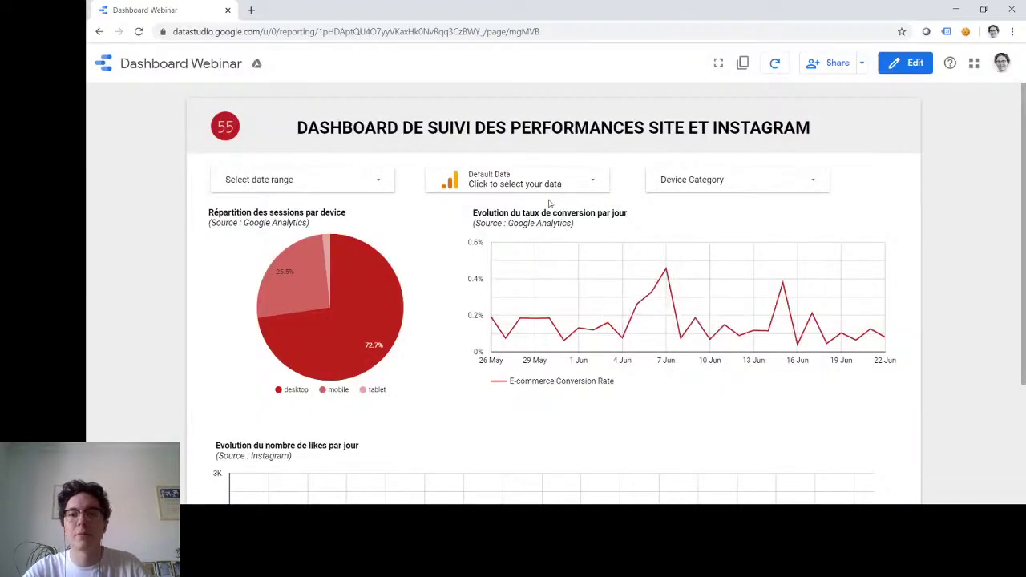
- Start a scheduled email delivery of the report and add a colleague as an additional recipient
click(863, 65)
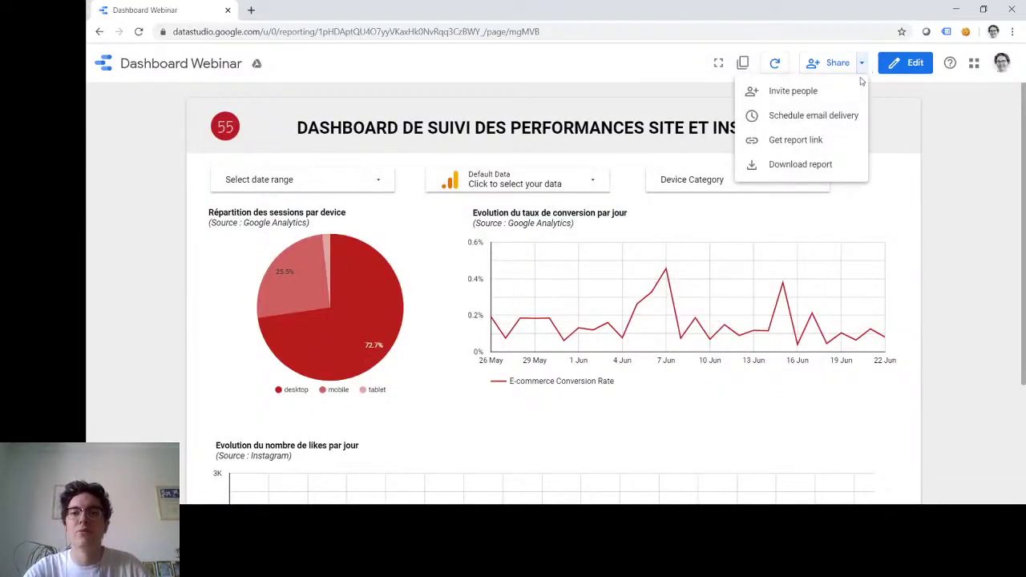
click(807, 119)
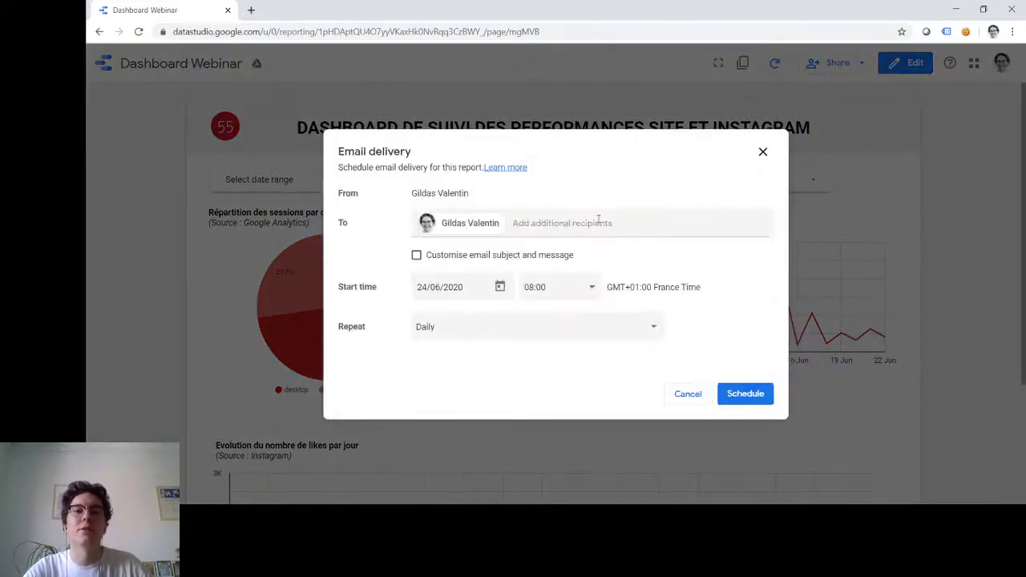
click(553, 225)
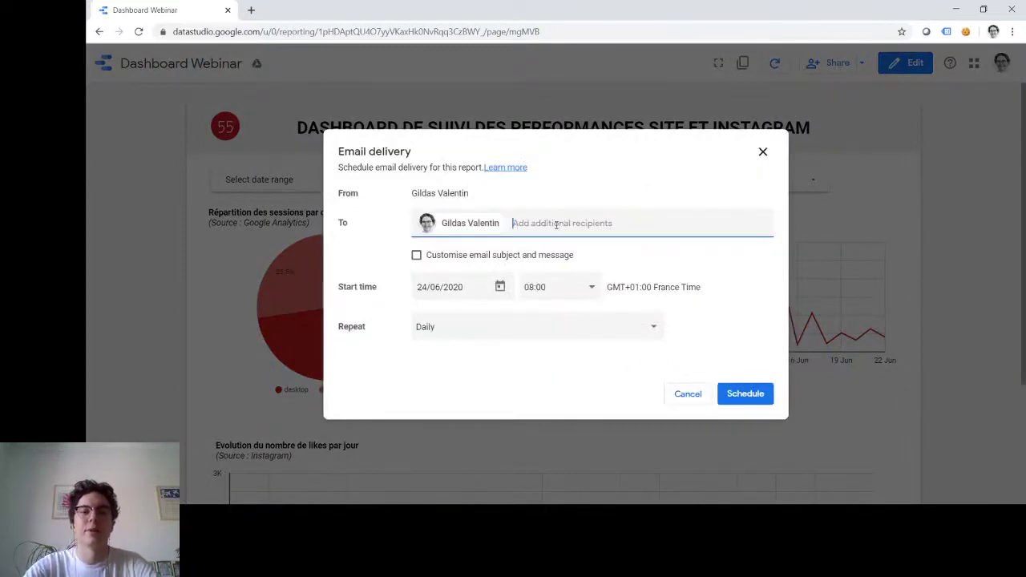
text(clémence)
click(538, 255)
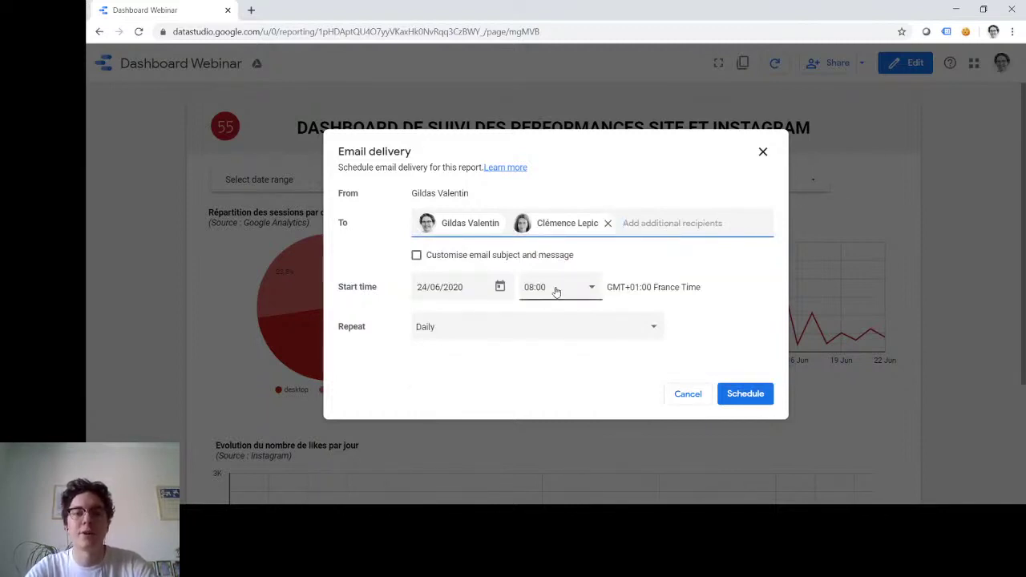
- Set the email delivery to repeat Weekly on Wednesday with a 12:00 start time, and discard the schedule
click(617, 338)
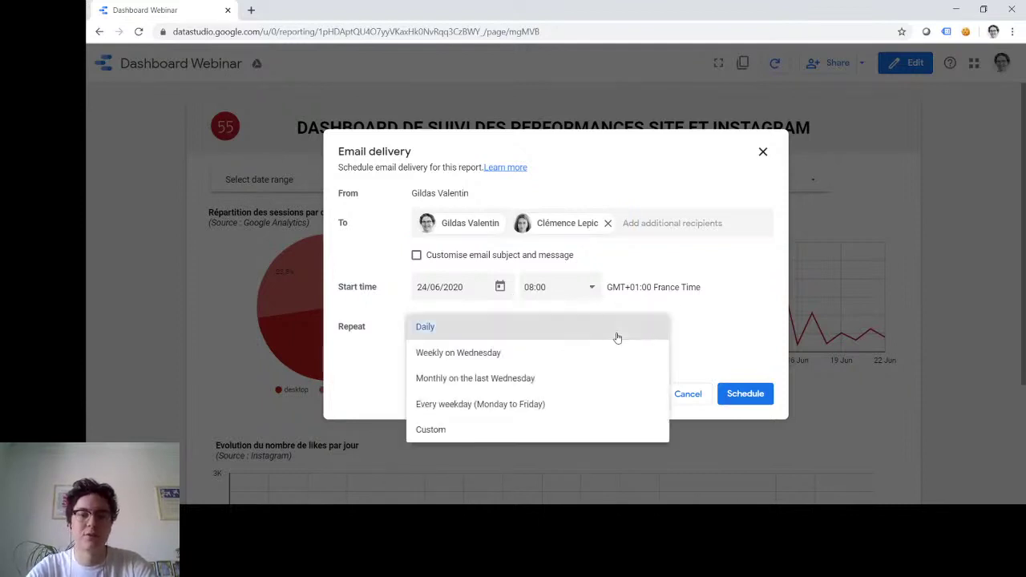
click(574, 356)
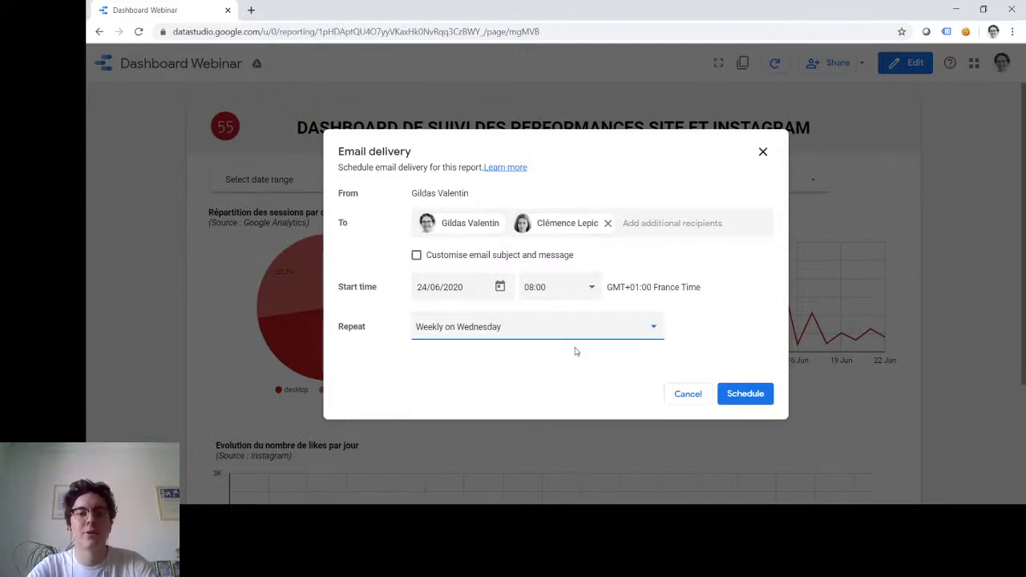
click(571, 278)
scroll(561, 314, down, 3)
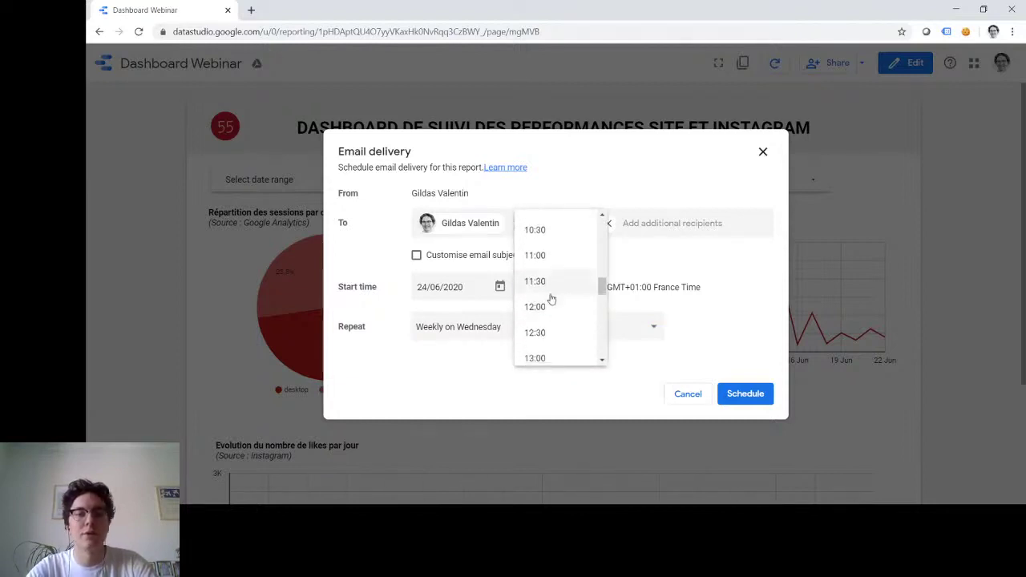
click(550, 305)
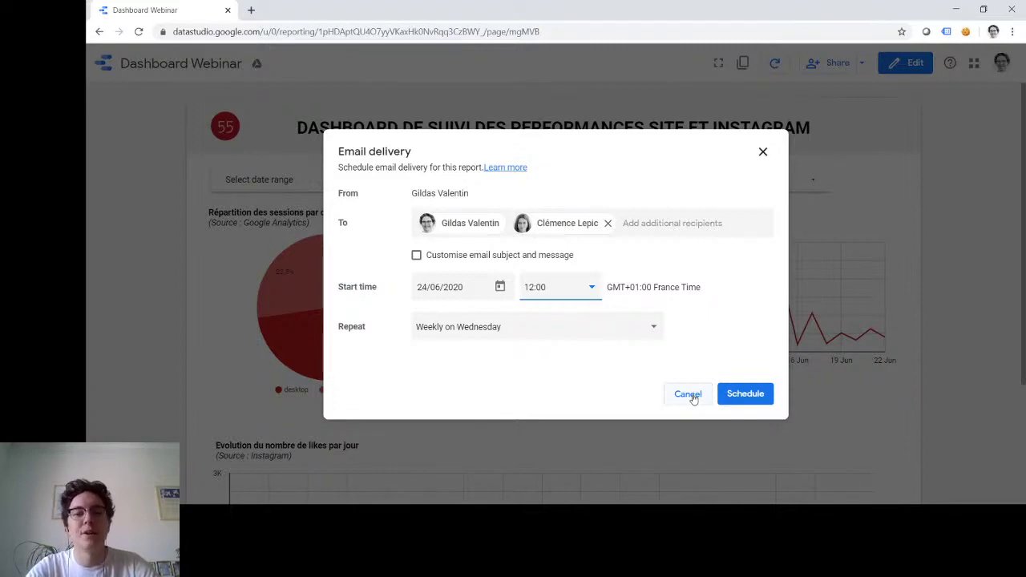
click(688, 394)
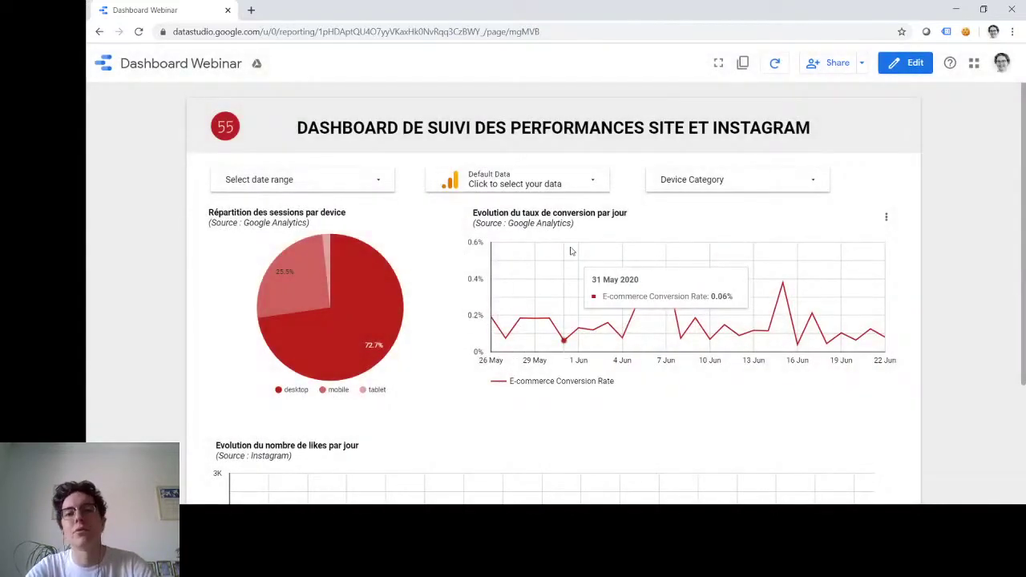
- Review the report's remaining sharing options, including the report link and download, and look over the charts down to the Instagram likes
click(805, 183)
click(946, 199)
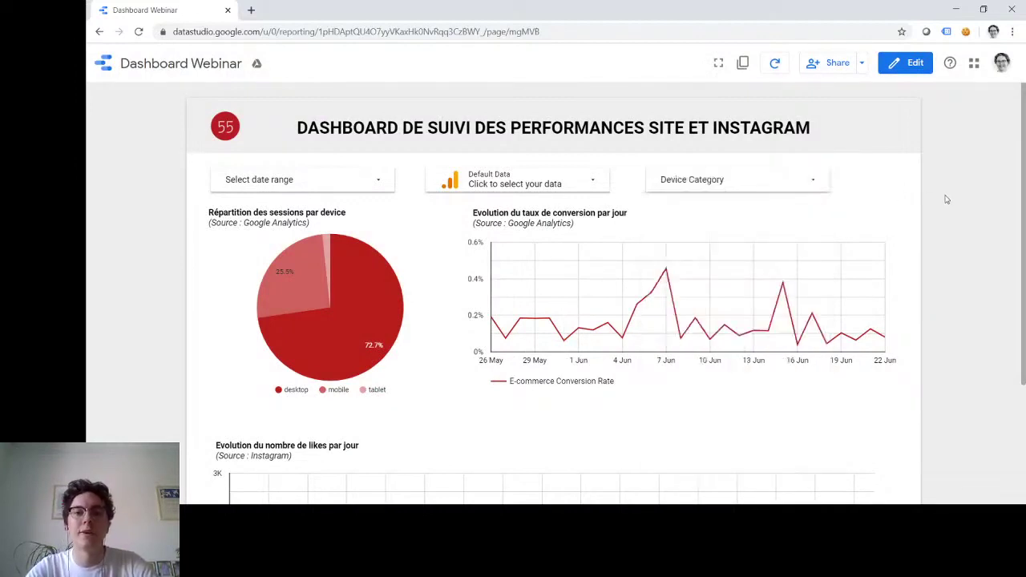
click(862, 70)
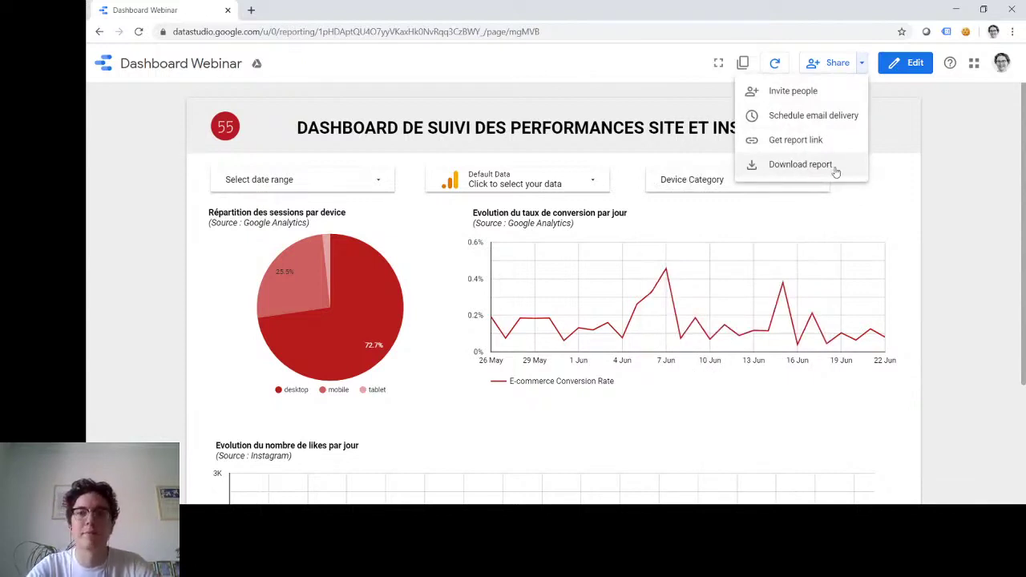
click(982, 183)
scroll(773, 199, down, 1)
scroll(773, 199, down, 2)
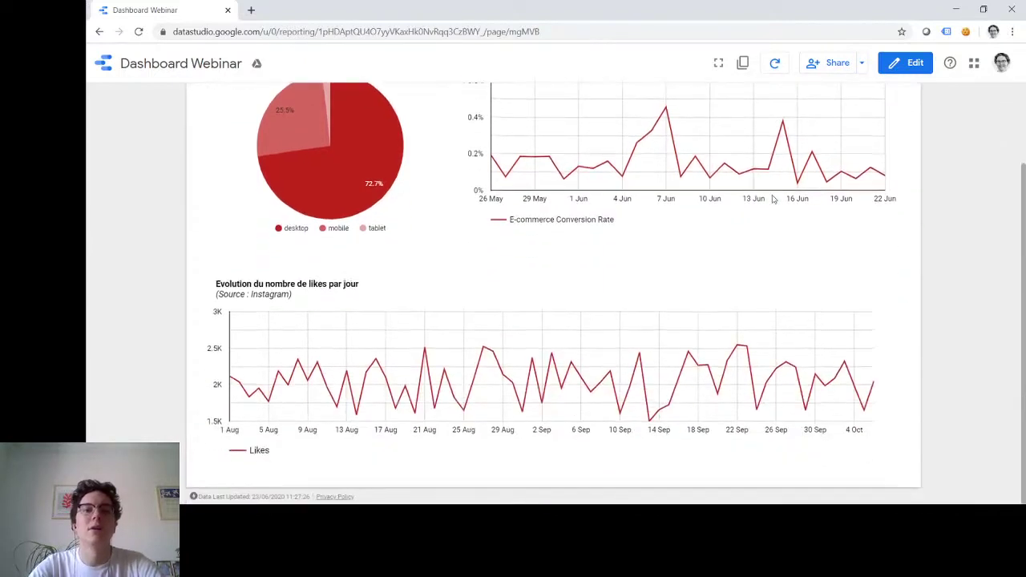
scroll(773, 201, up, 3)
mouse_move(639, 338)
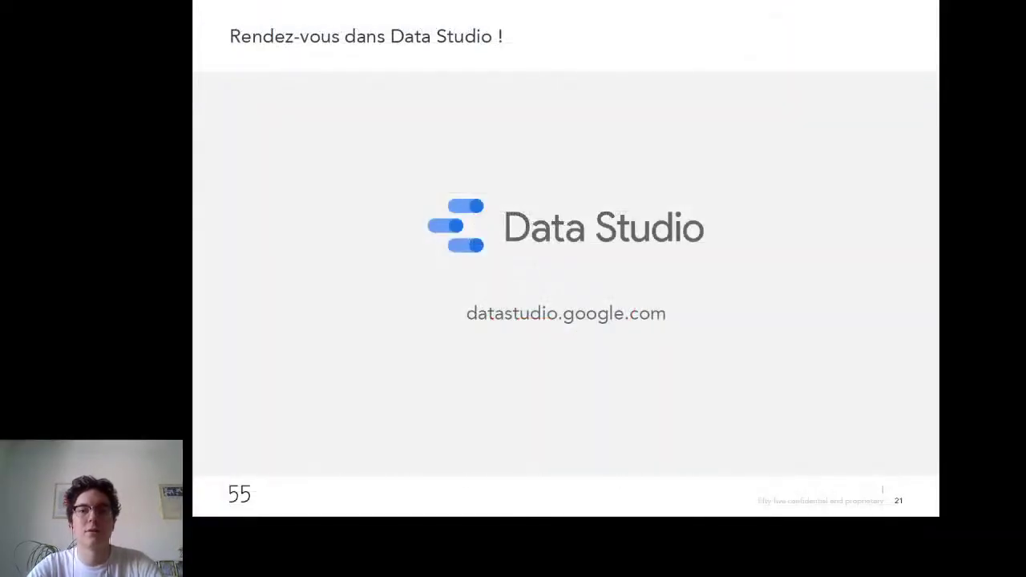
click(472, 423)
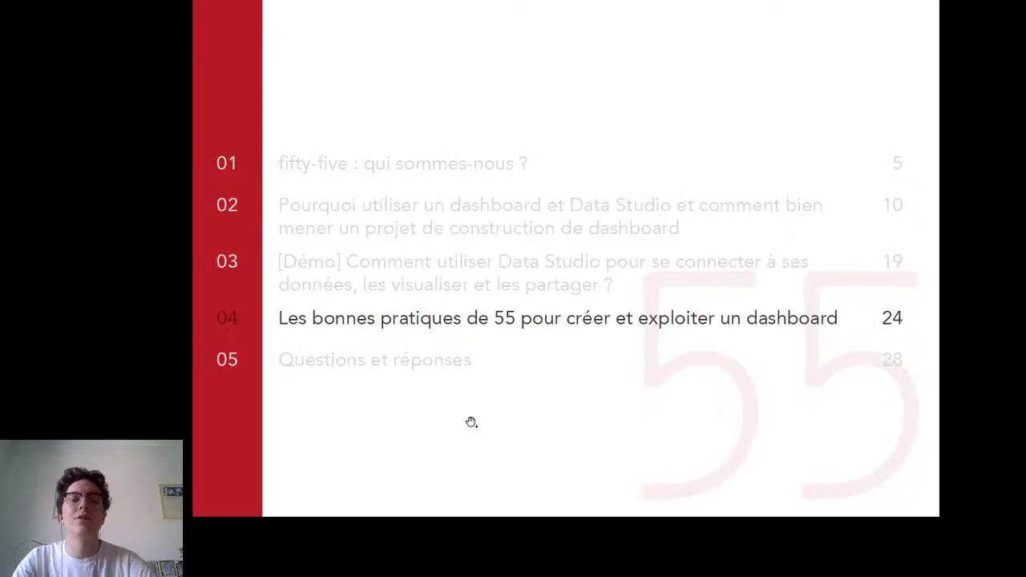
click(471, 423)
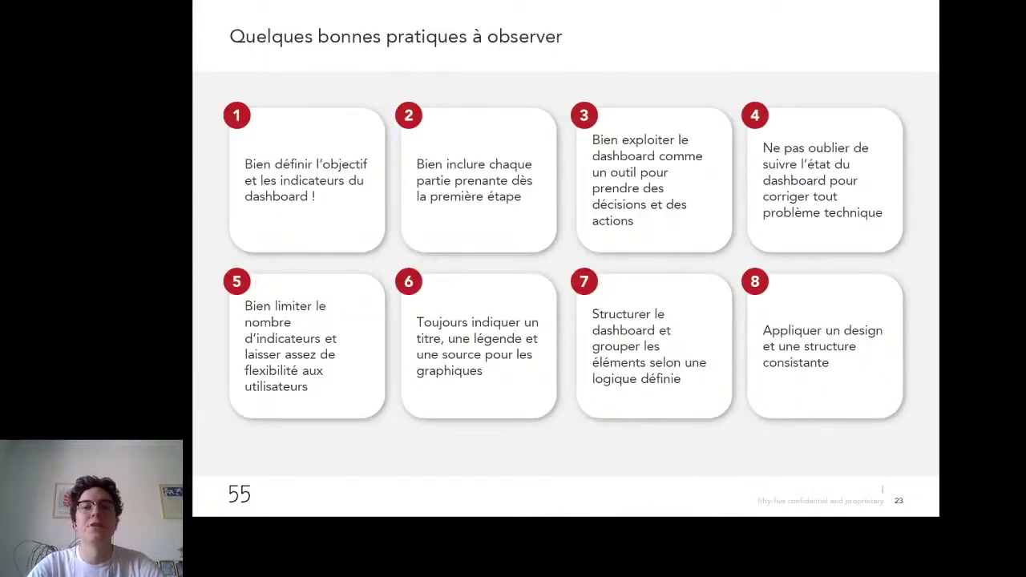
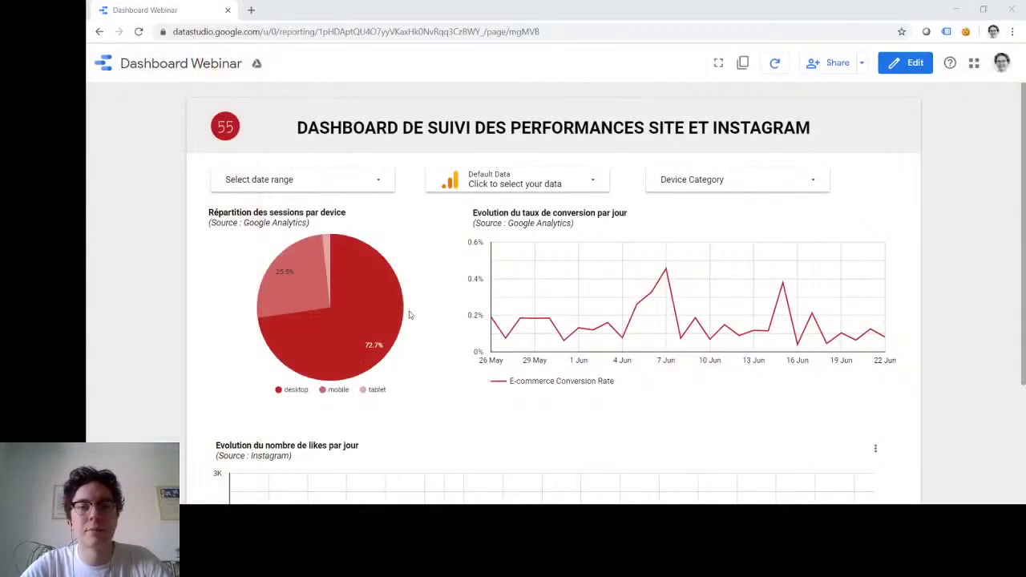
- Switch the report to edit mode and bring up the date range settings of the conversion rate time series
click(408, 313)
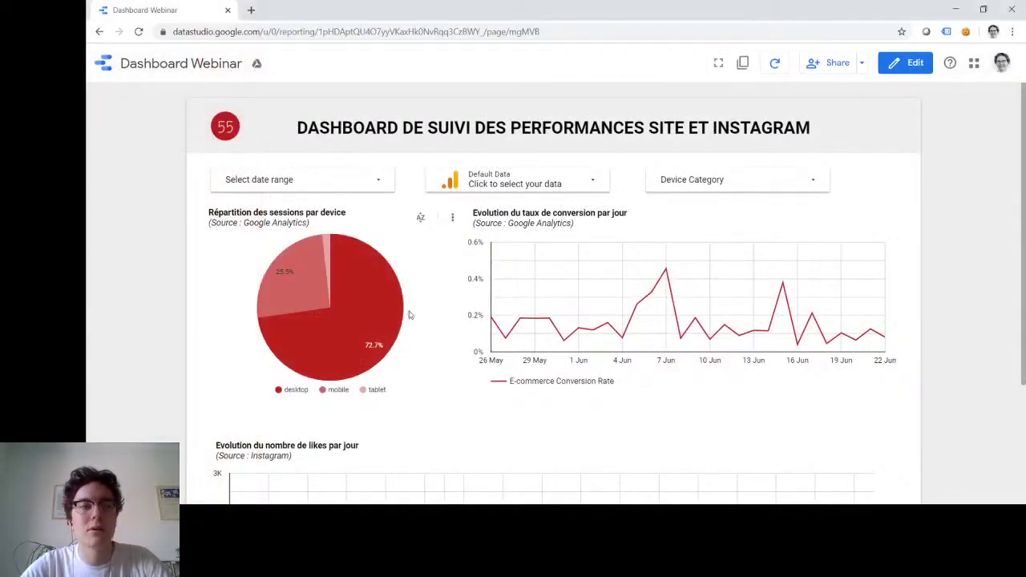
mouse_move(593, 298)
click(908, 62)
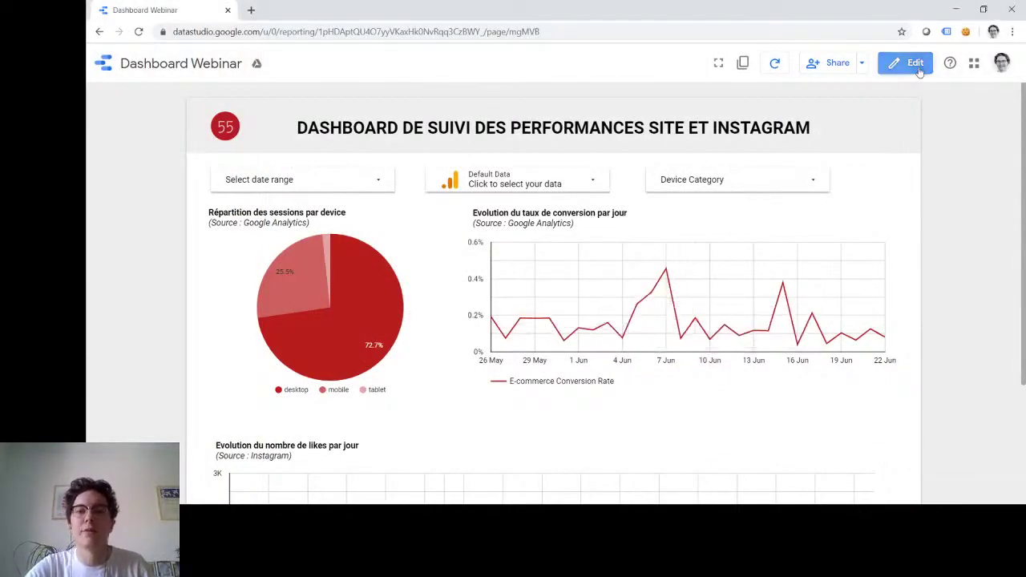
click(505, 290)
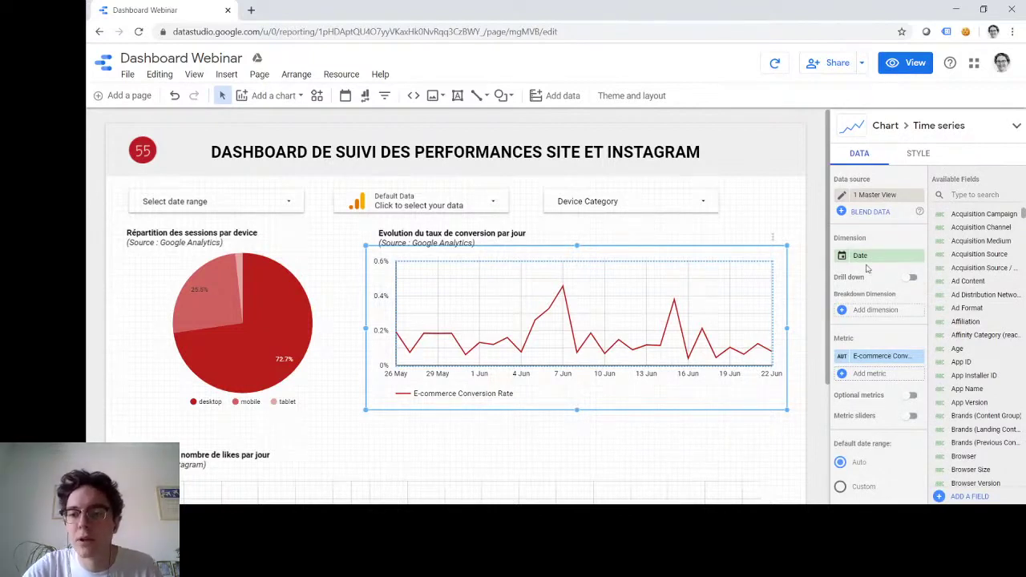
scroll(866, 268, down, 1)
scroll(867, 268, down, 1)
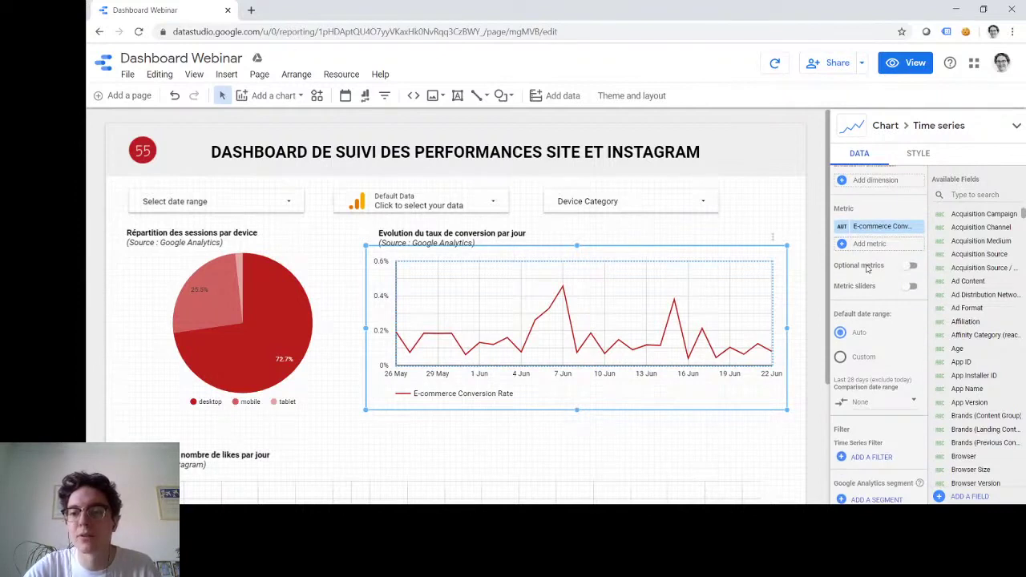
scroll(867, 269, down, 2)
scroll(909, 273, up, 1)
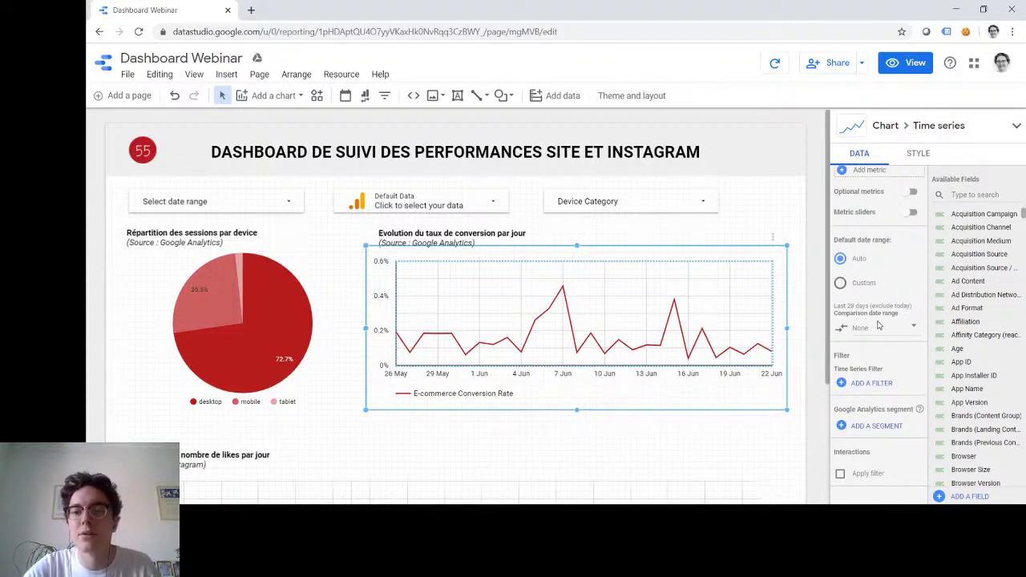
- Set the conversion rate chart's comparison date range to Previous year
click(885, 329)
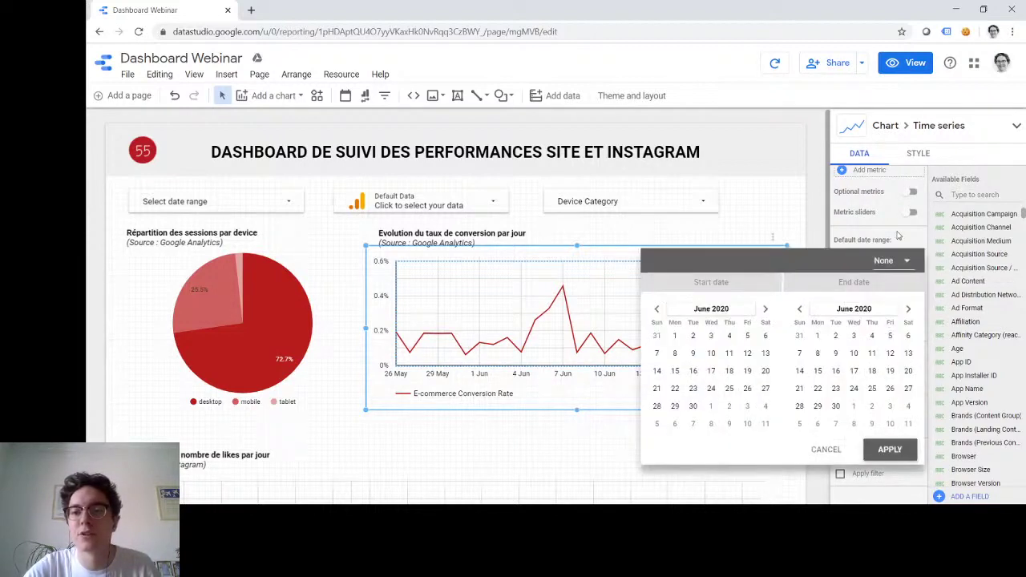
click(897, 235)
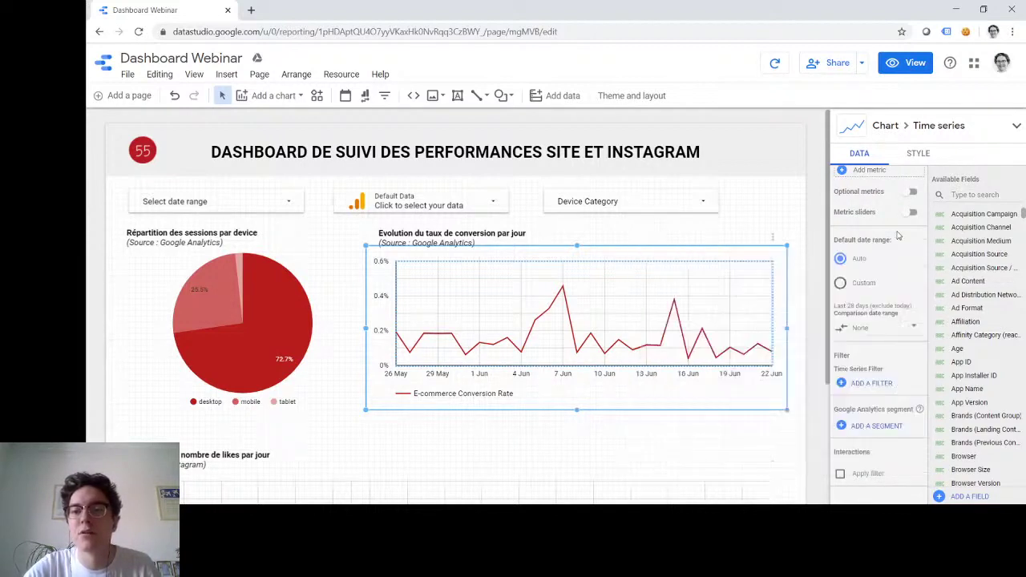
click(897, 333)
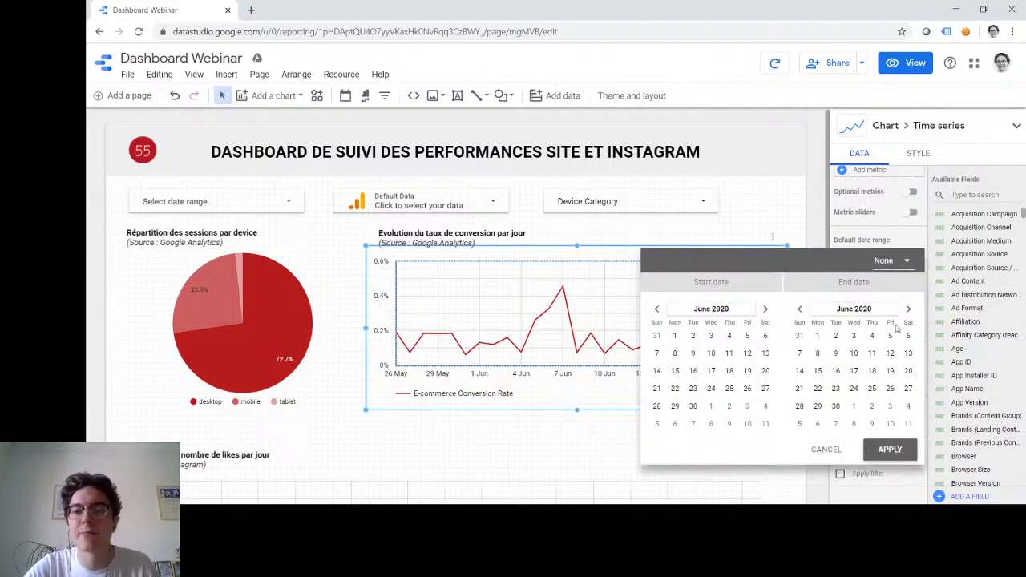
click(895, 265)
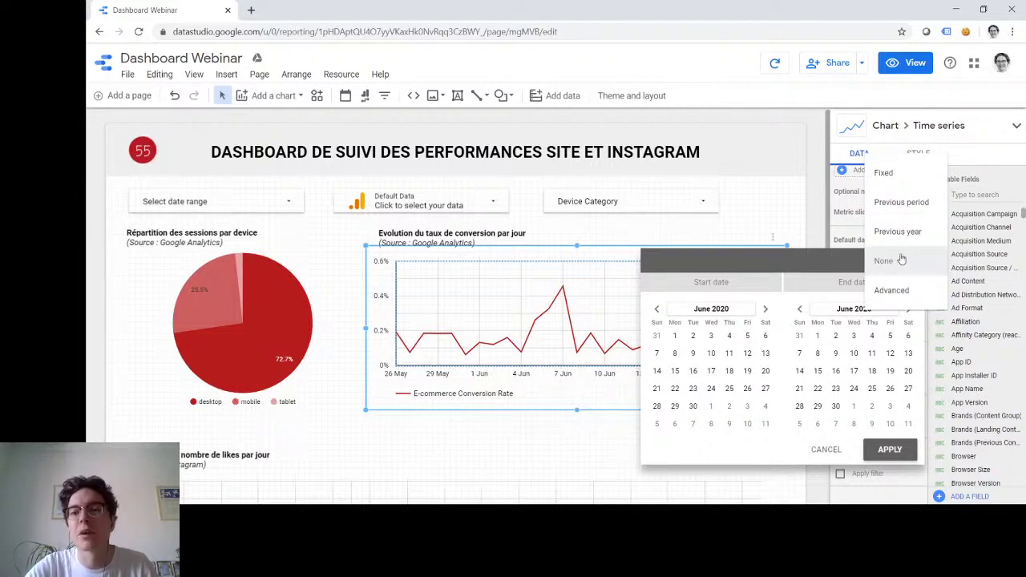
click(899, 232)
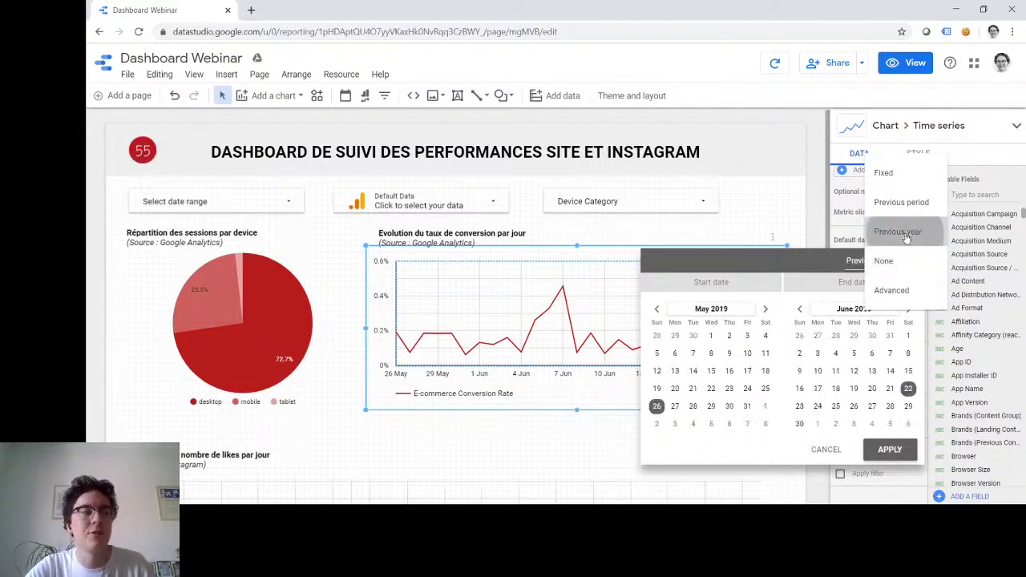
click(891, 449)
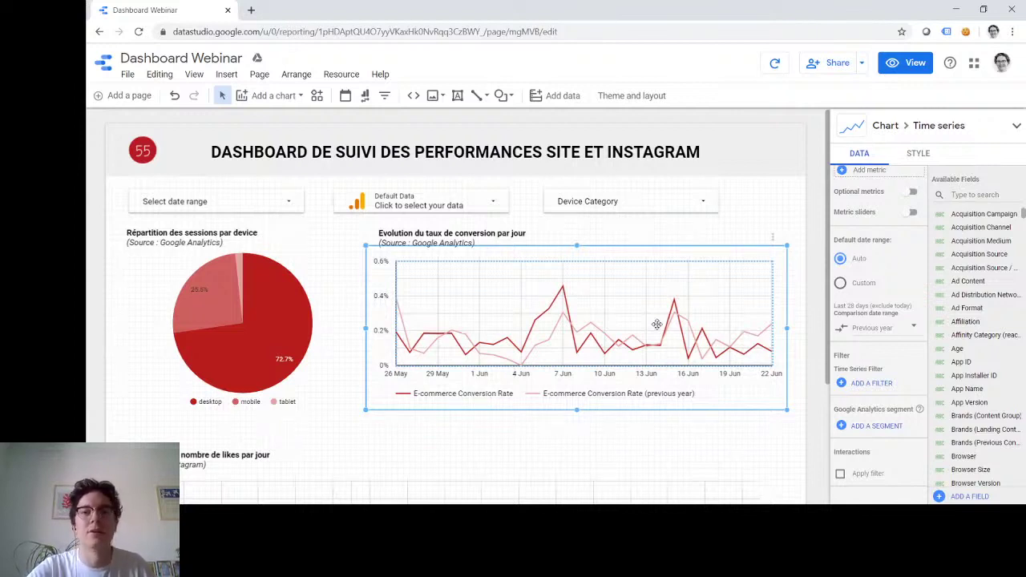
- Set the conversion rate chart's comparison date range to Previous period
click(902, 328)
click(891, 261)
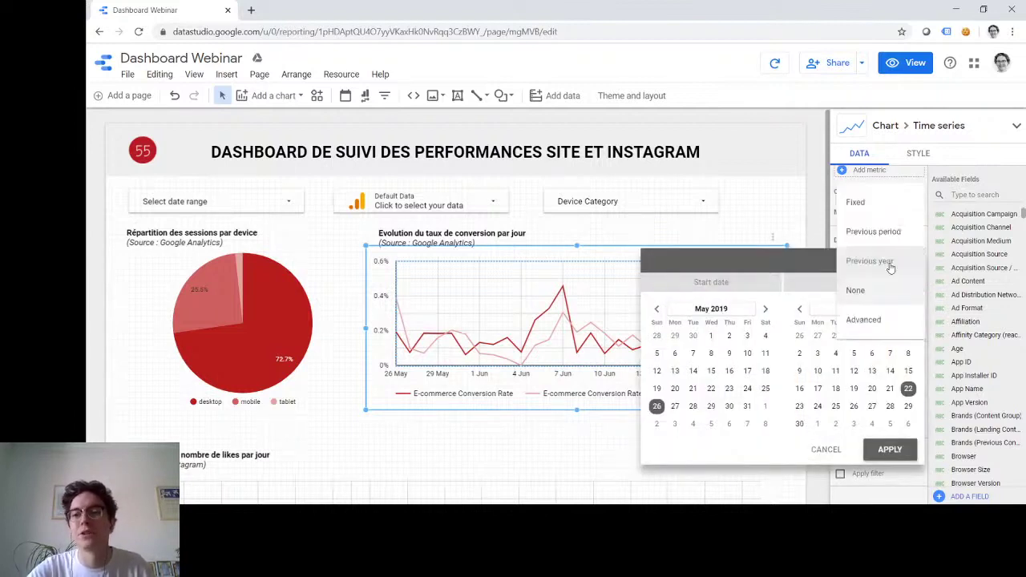
click(872, 231)
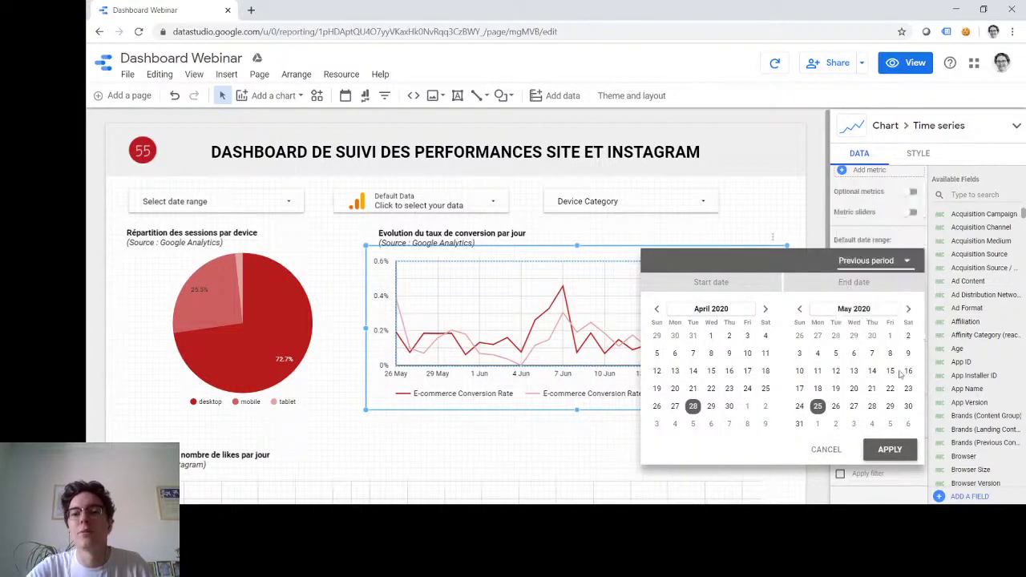
click(898, 450)
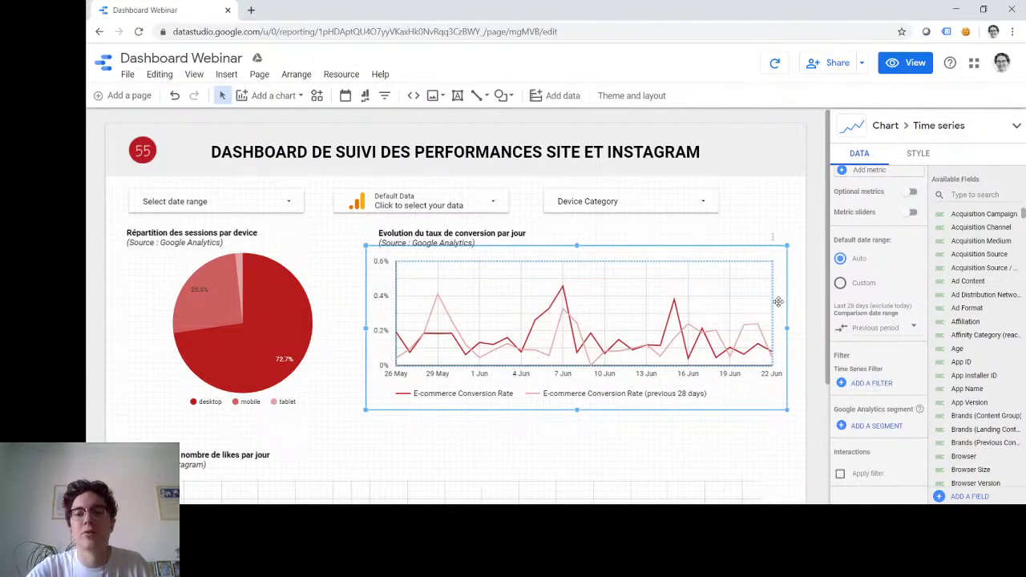
- Examine the Advanced comparison date range options for the conversion rate chart and leave them without applying
click(892, 329)
click(894, 264)
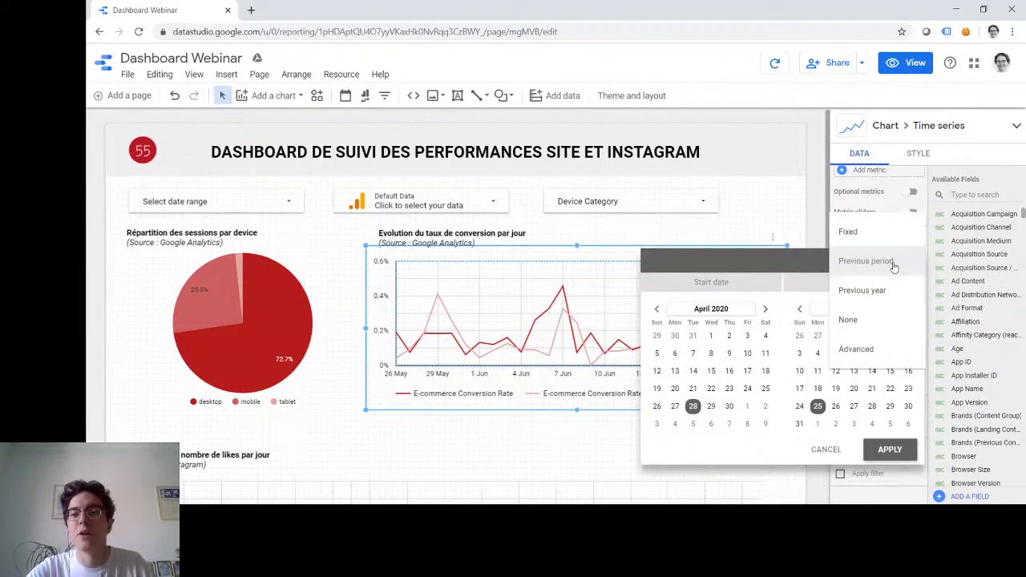
click(872, 353)
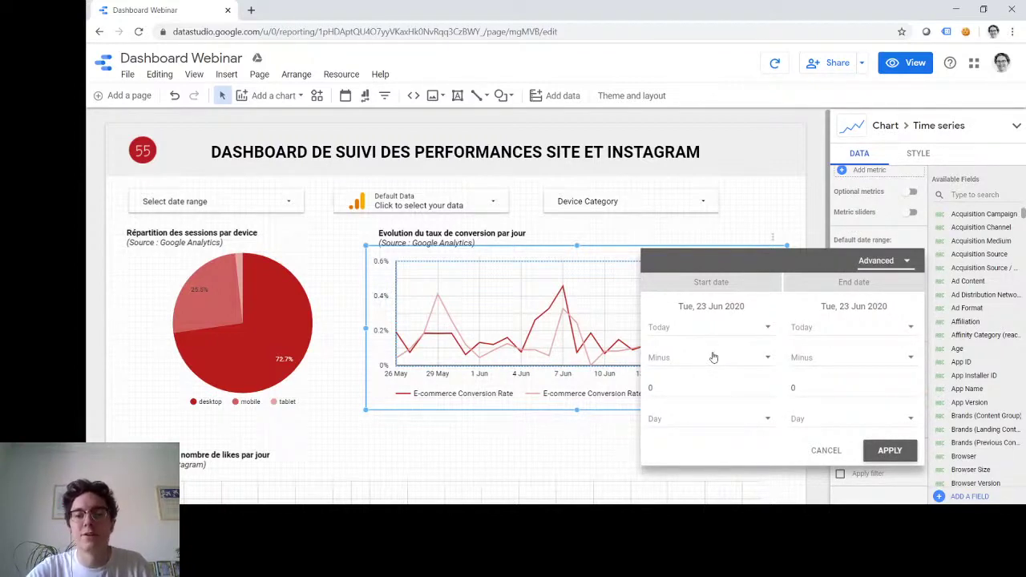
click(825, 452)
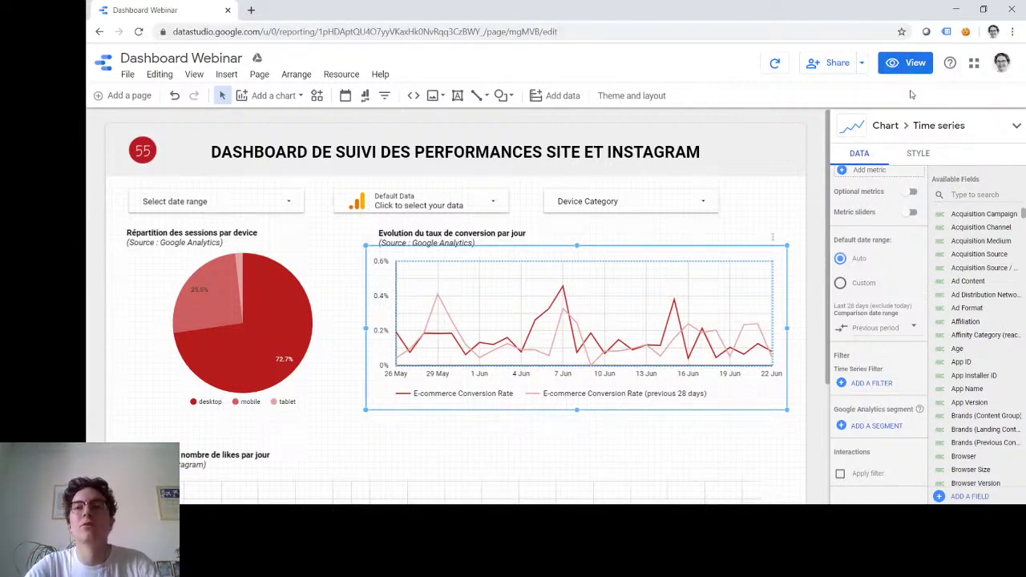
- Select the sessions-by-device pie chart and examine its date range, filter and interaction settings
click(250, 314)
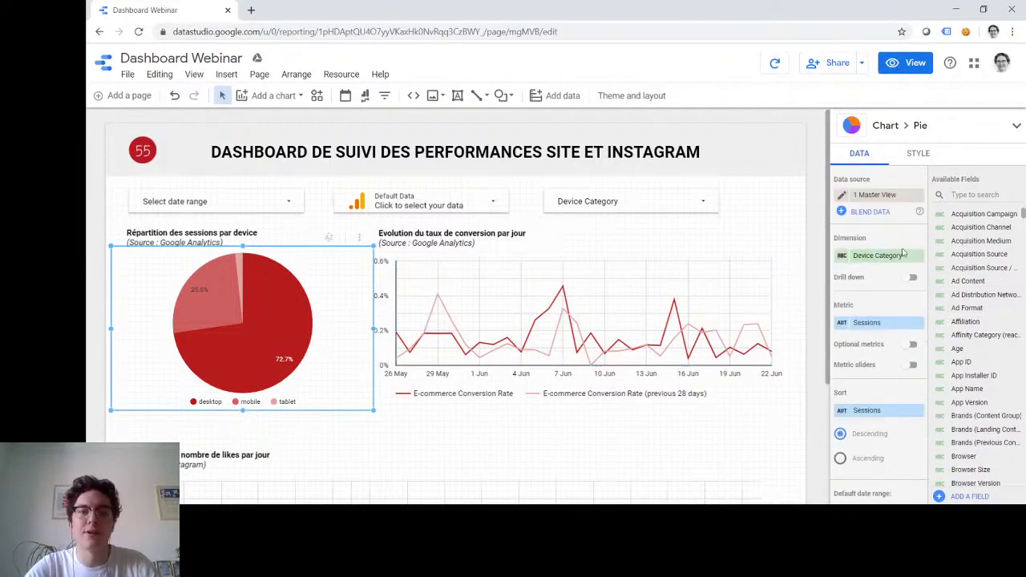
scroll(882, 268, down, 5)
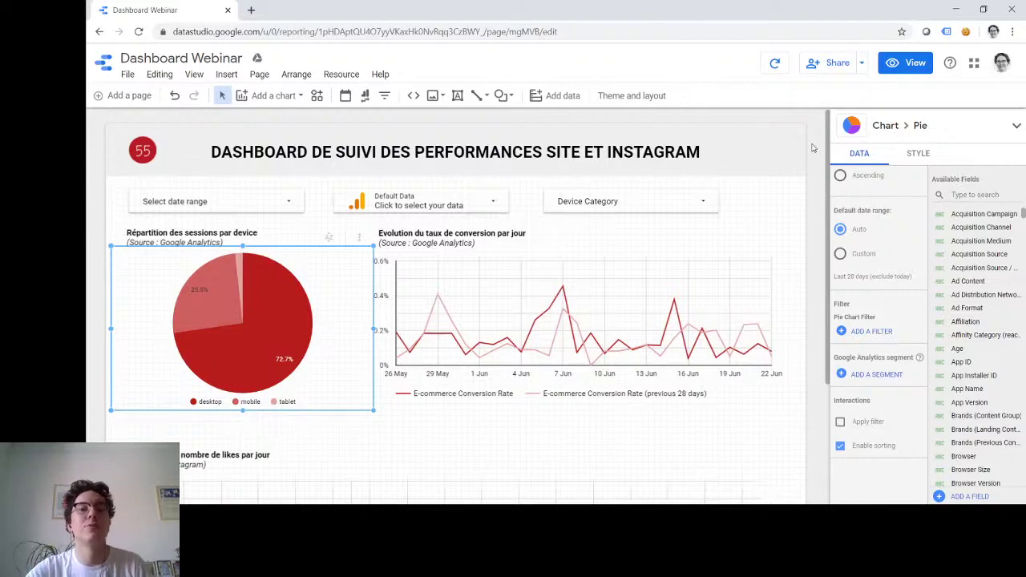
- Select the Instagram likes-per-day time series chart and examine its data source and field settings
scroll(812, 147, down, 2)
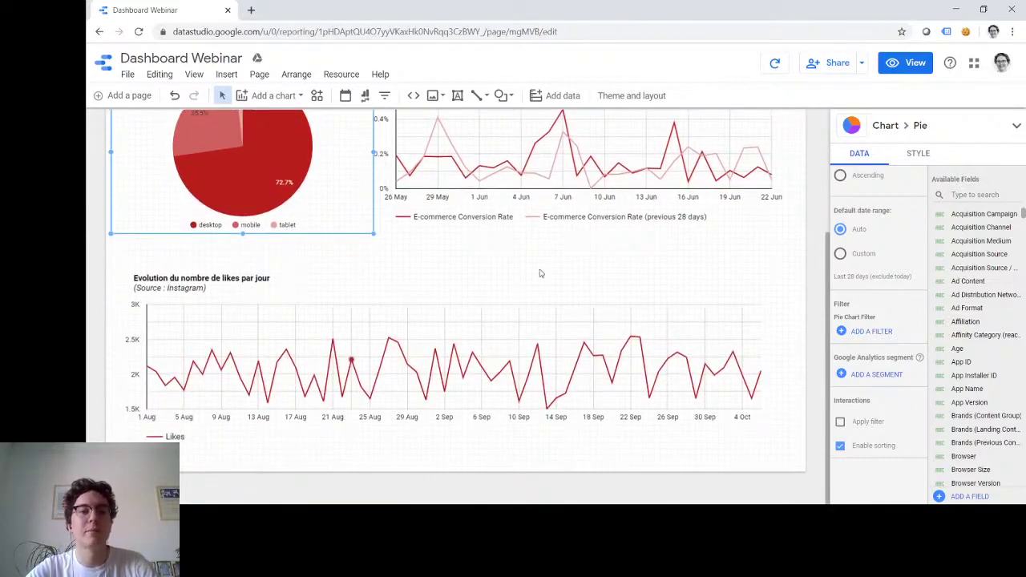
click(418, 320)
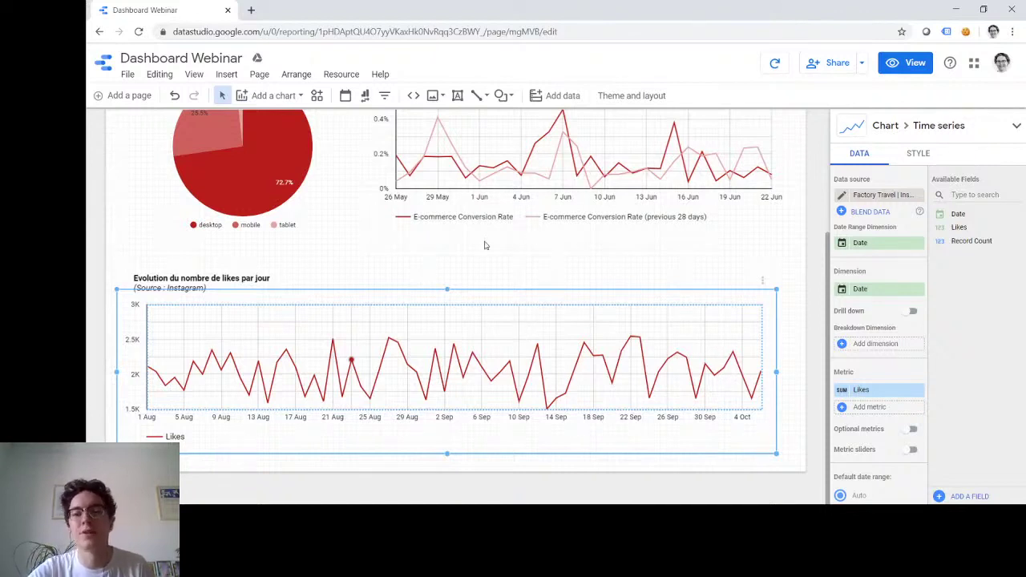
scroll(485, 245, up, 3)
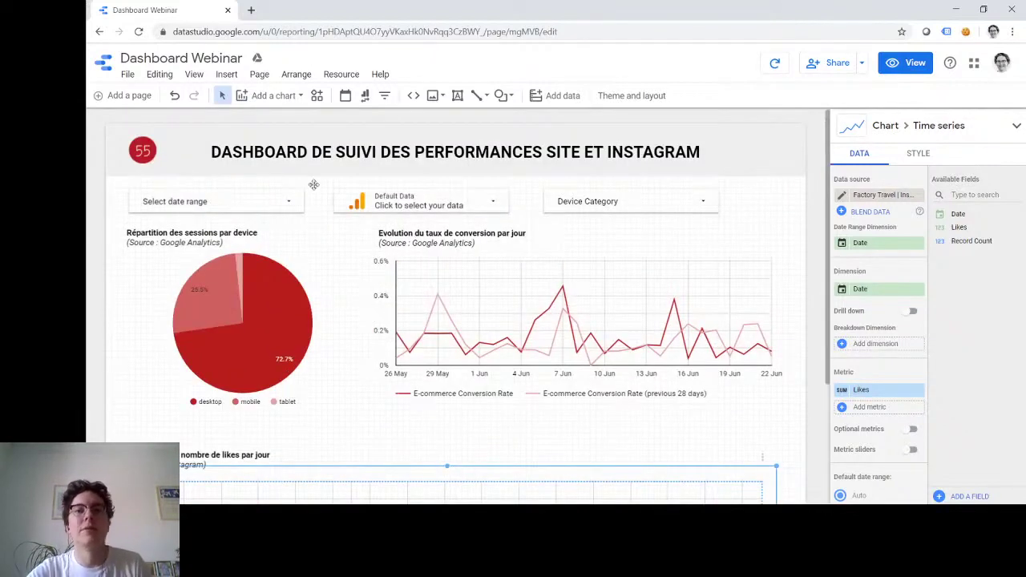
- Set the date range control's default date range to This month and apply it
click(221, 204)
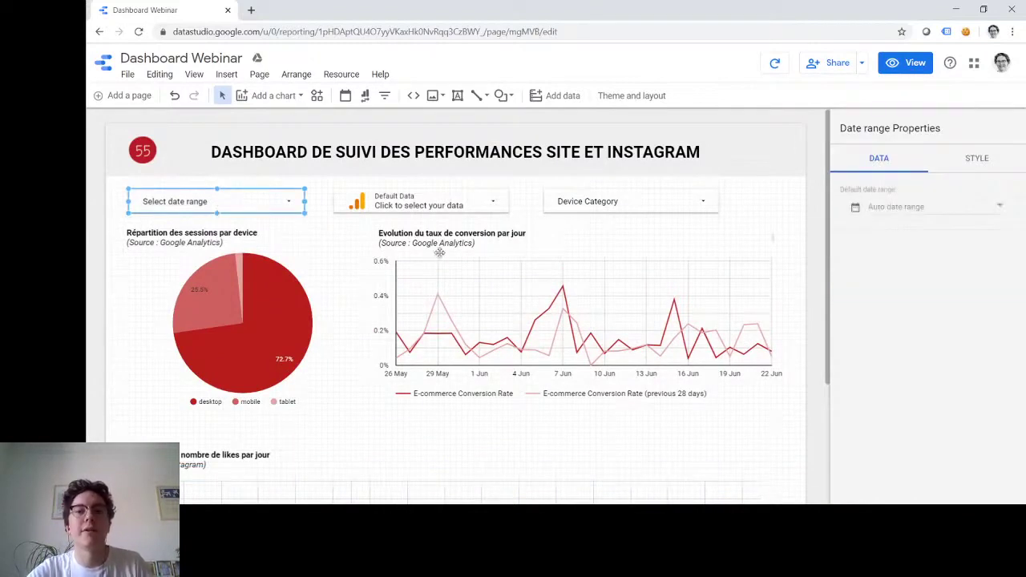
click(971, 209)
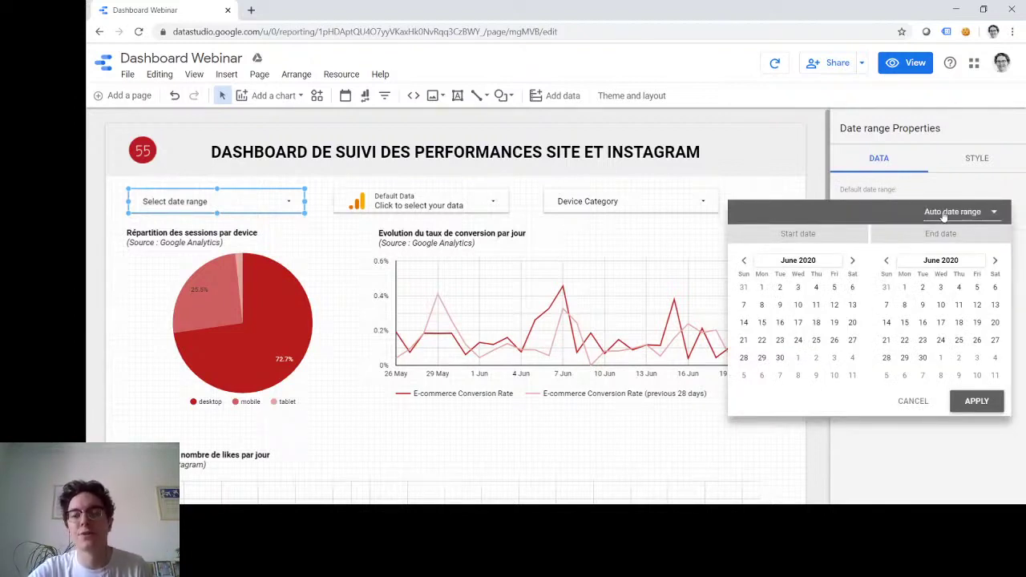
click(950, 214)
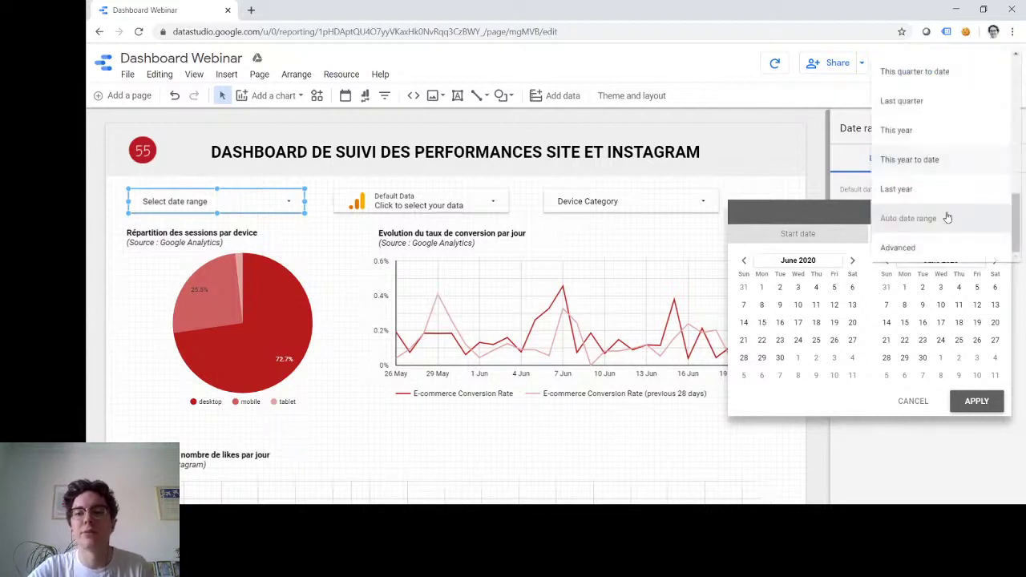
scroll(940, 141, up, 5)
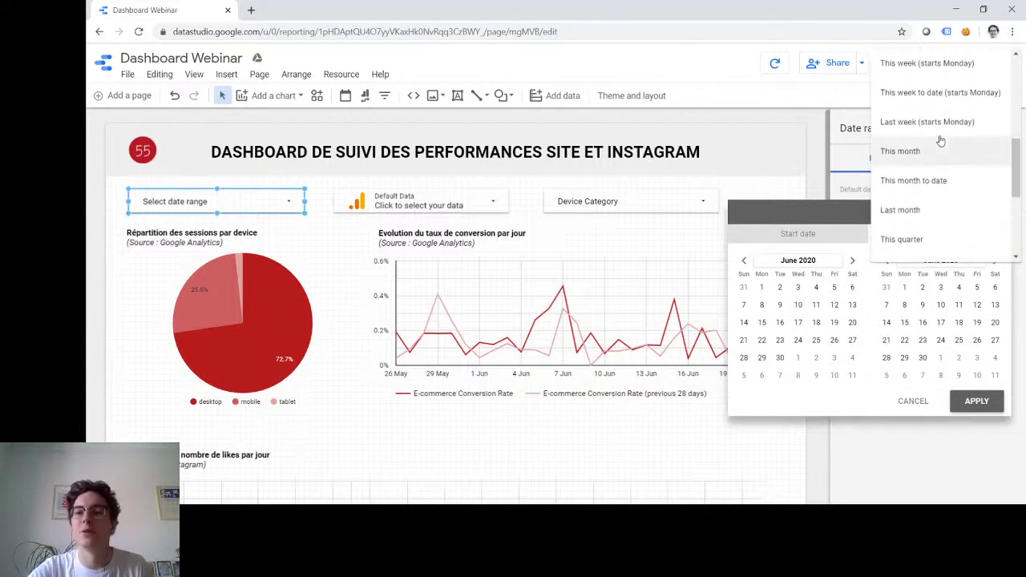
scroll(940, 139, down, 3)
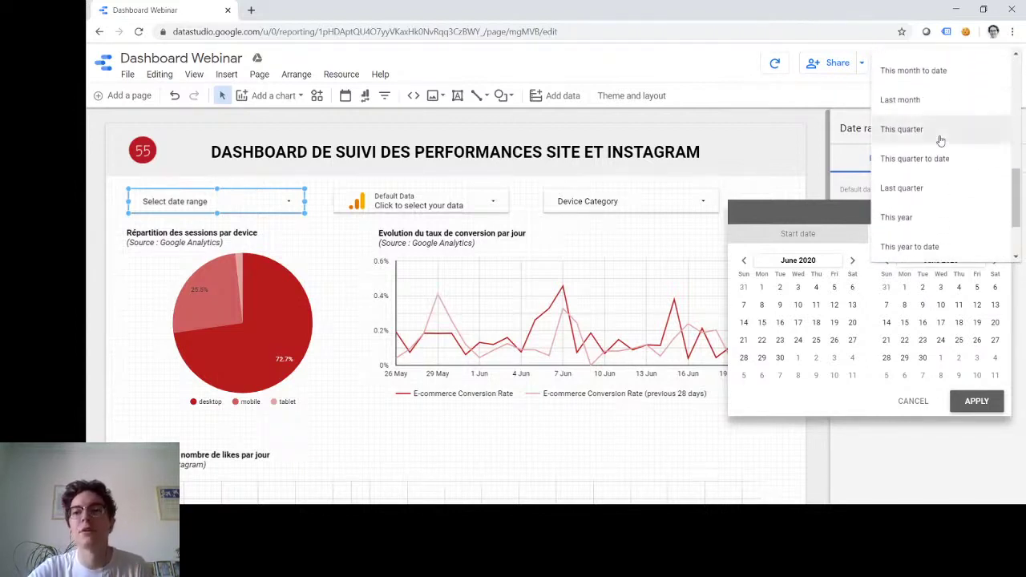
scroll(936, 140, up, 3)
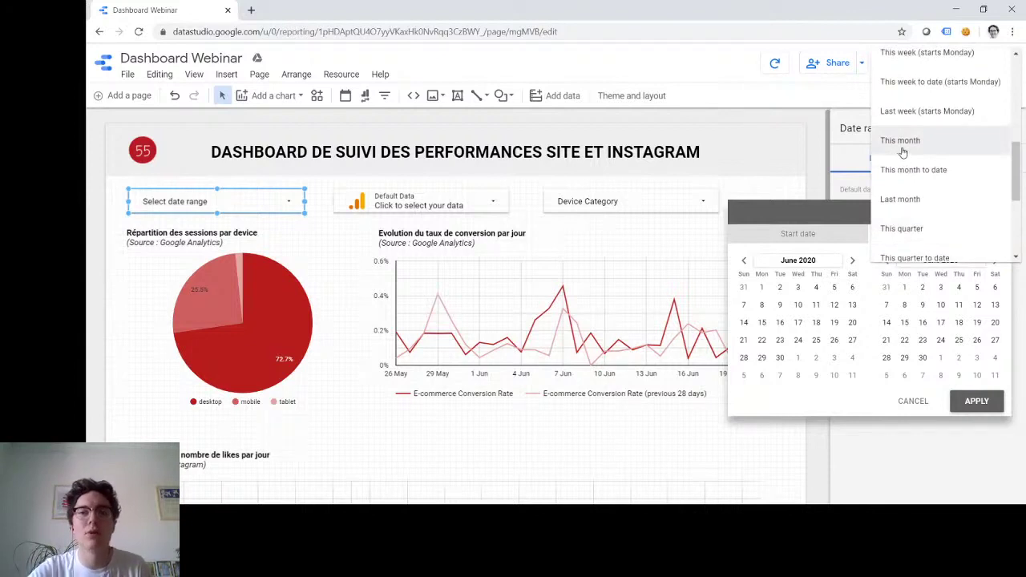
click(899, 152)
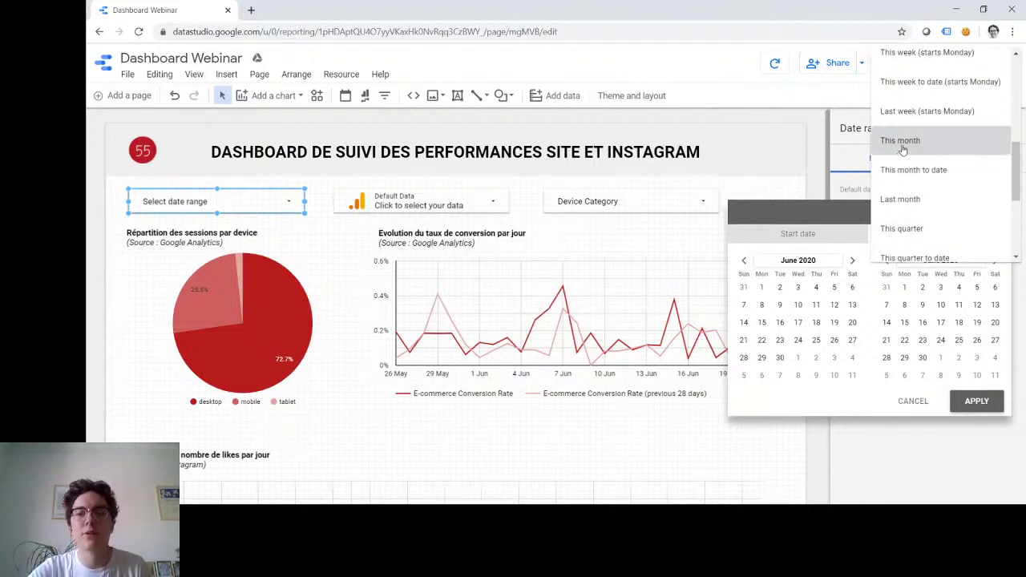
click(983, 400)
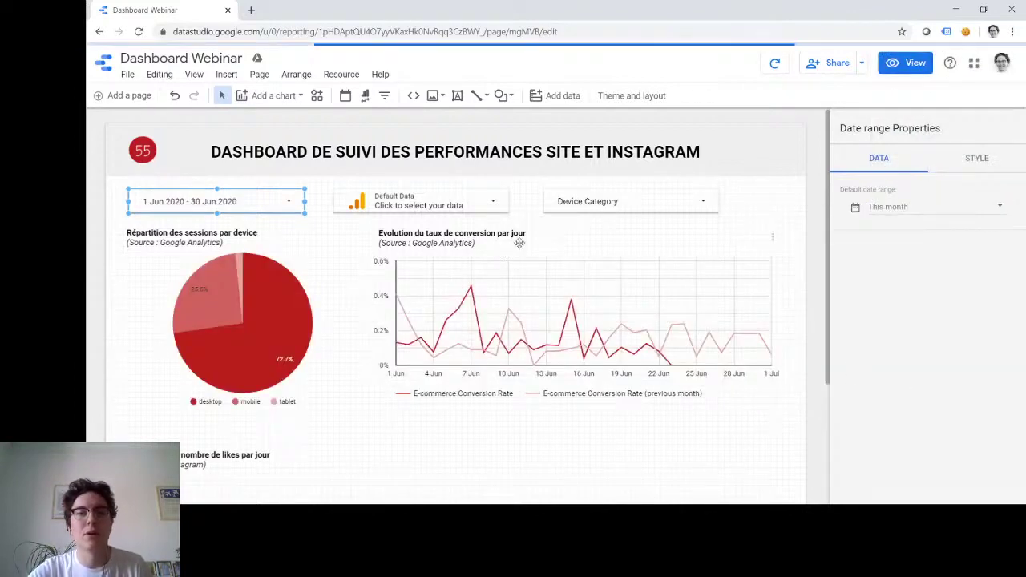
- Switch the report to viewing mode and examine the charts and the conversion rate comparison
click(904, 66)
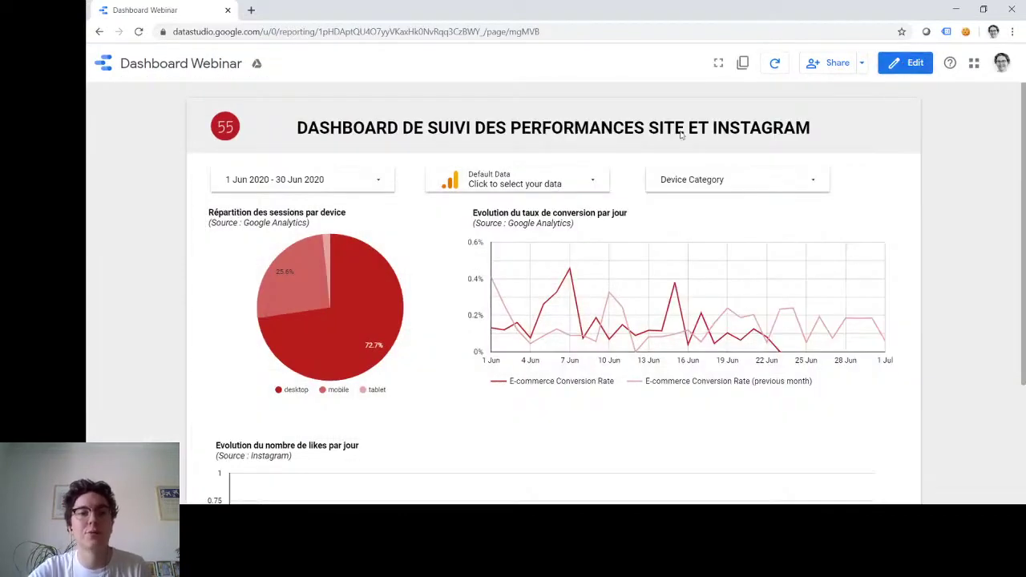
mouse_move(506, 270)
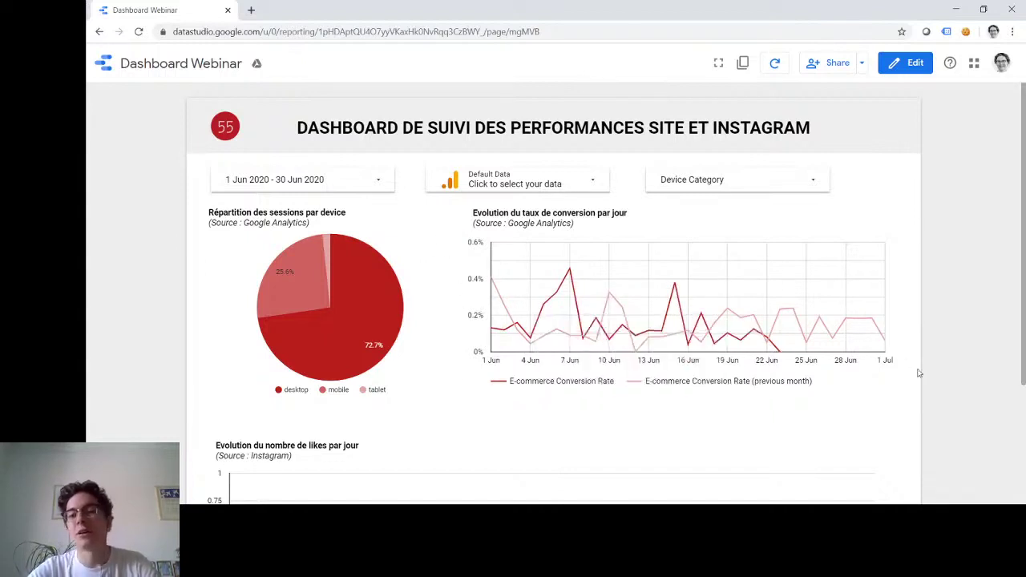
mouse_move(882, 337)
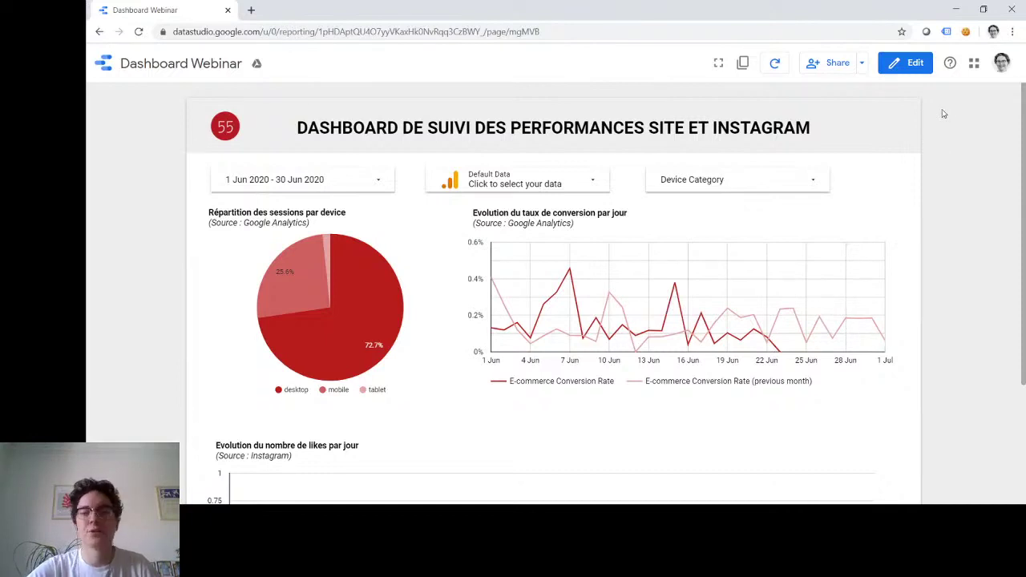
scroll(943, 113, down, 1)
scroll(943, 113, up, 1)
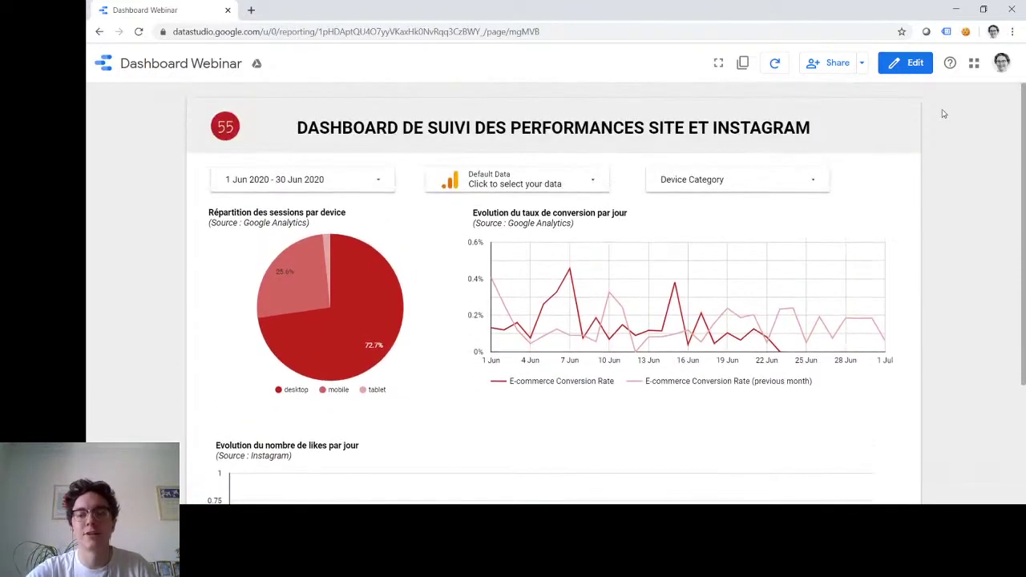
- Examine the report copy options, including replacing 1 Master View with a new Google Analytics data source, and leave without copying
click(744, 68)
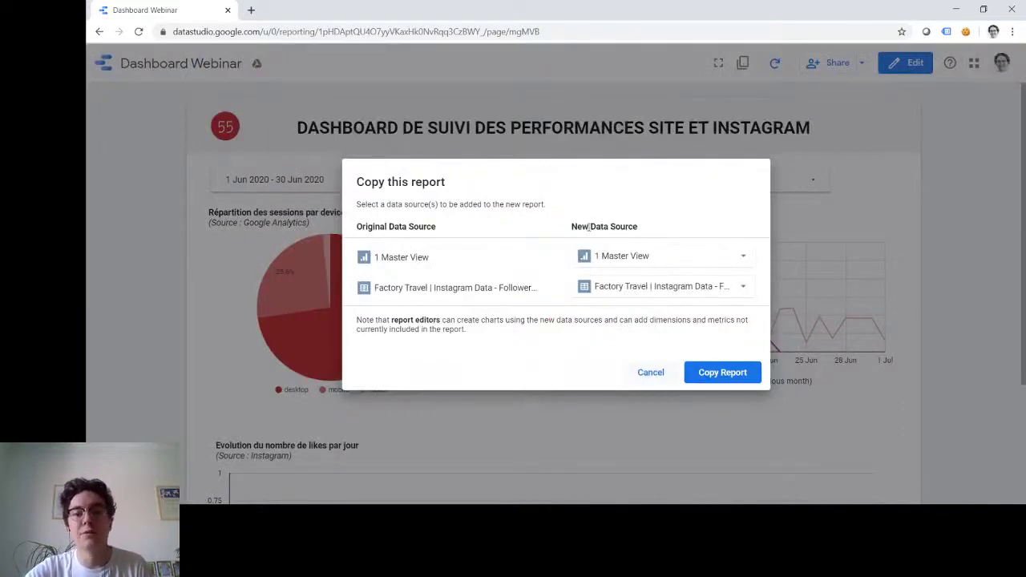
click(644, 257)
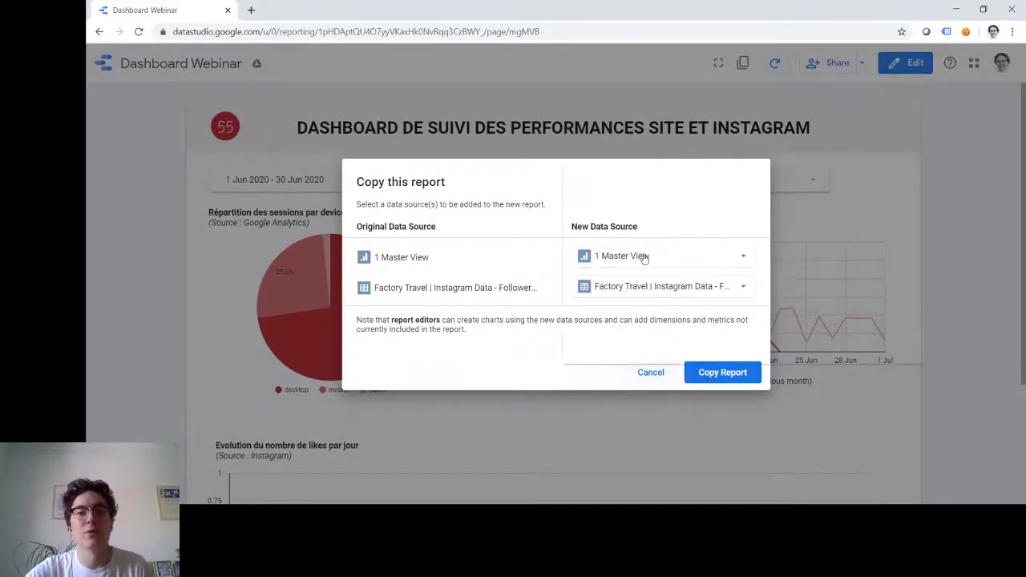
click(527, 226)
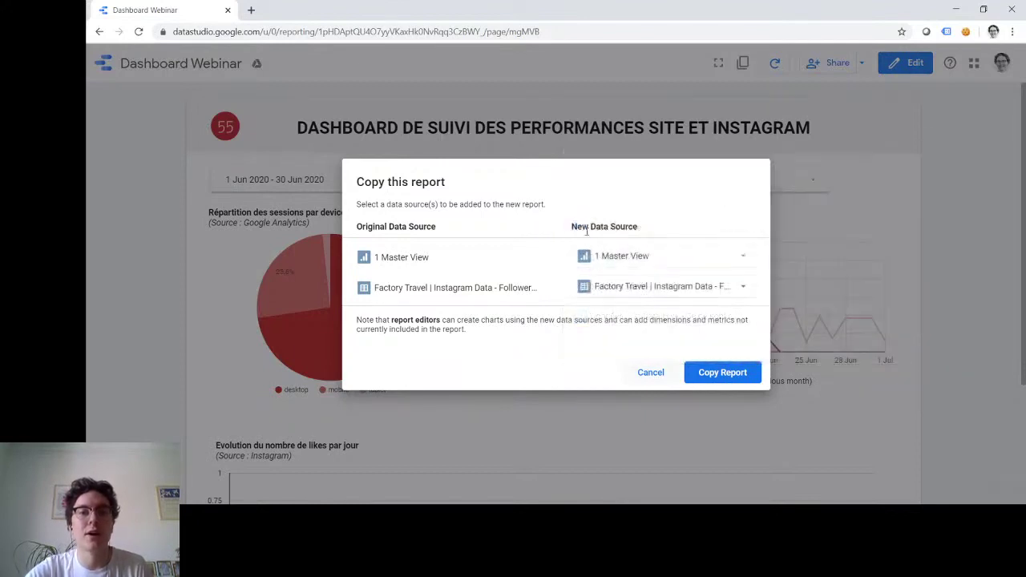
click(706, 256)
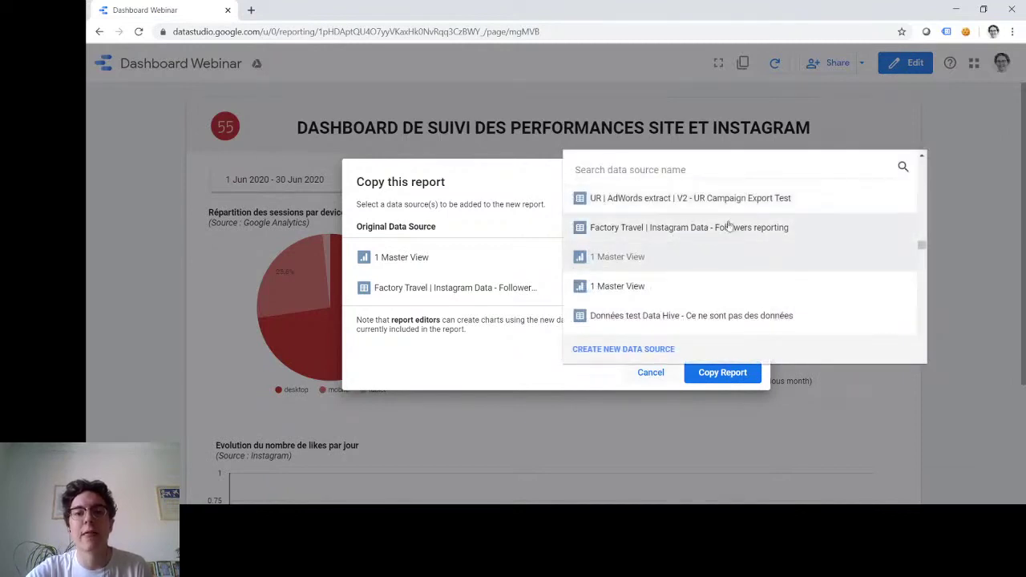
click(614, 353)
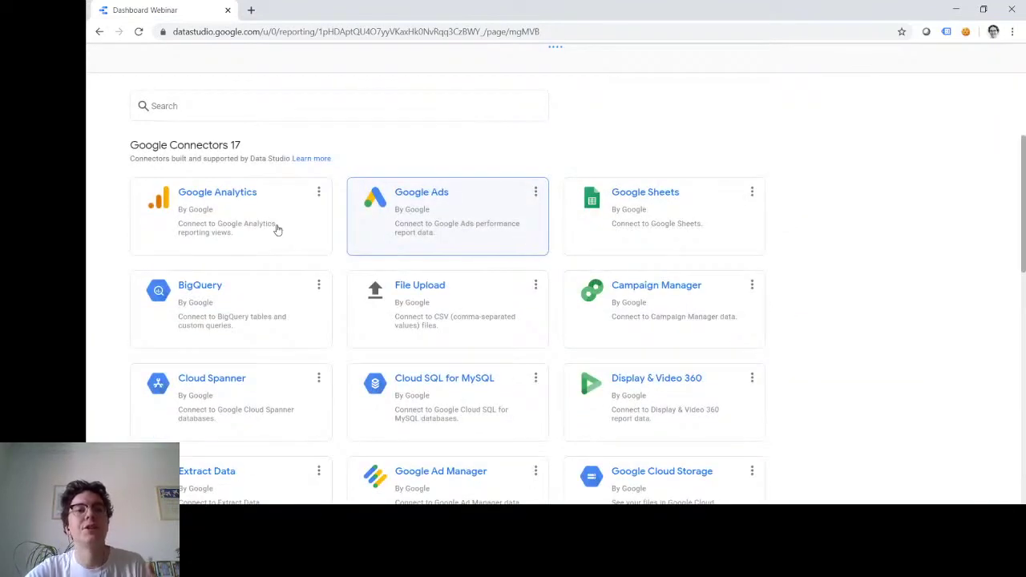
click(206, 218)
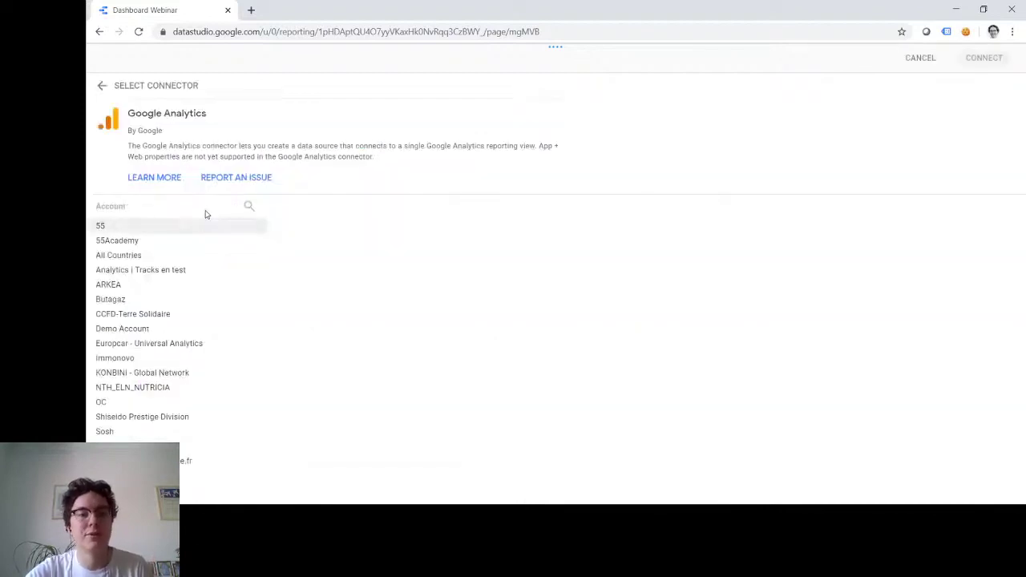
click(901, 62)
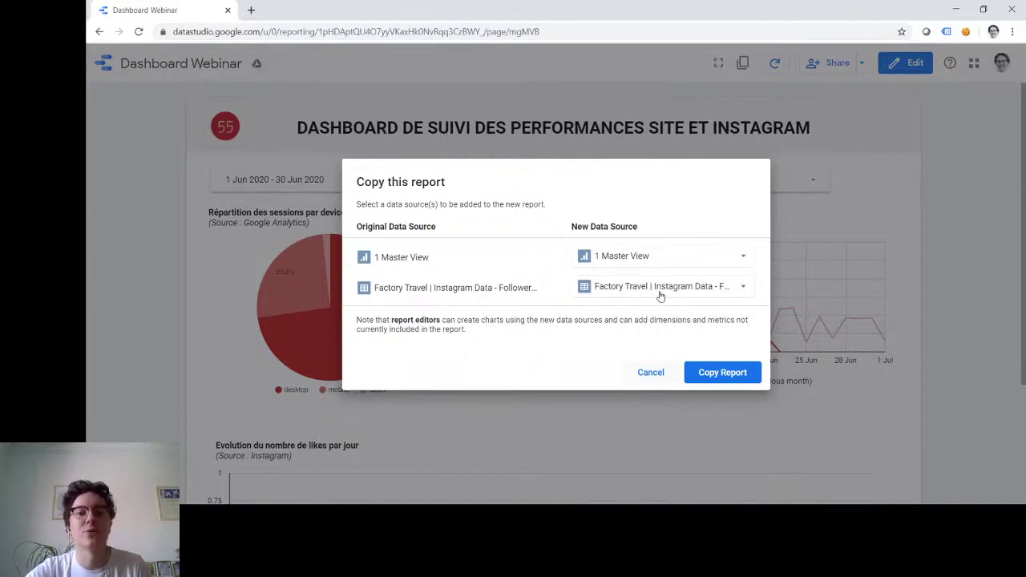
click(650, 373)
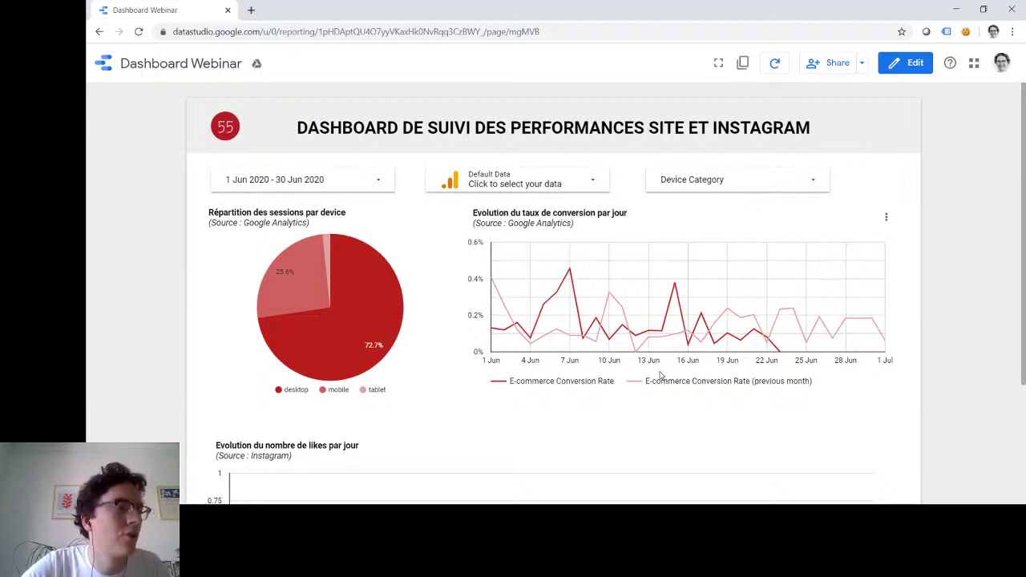
- Return to editing the report and move the Instagram likes chart together with its title slightly upward
click(907, 69)
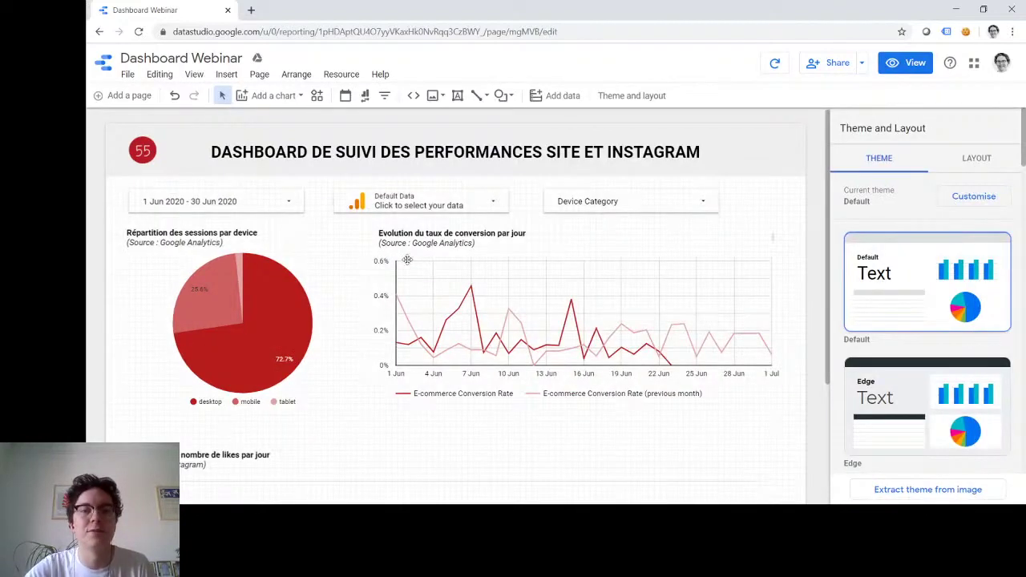
scroll(407, 259, down, 3)
scroll(408, 260, up, 1)
scroll(407, 259, down, 1)
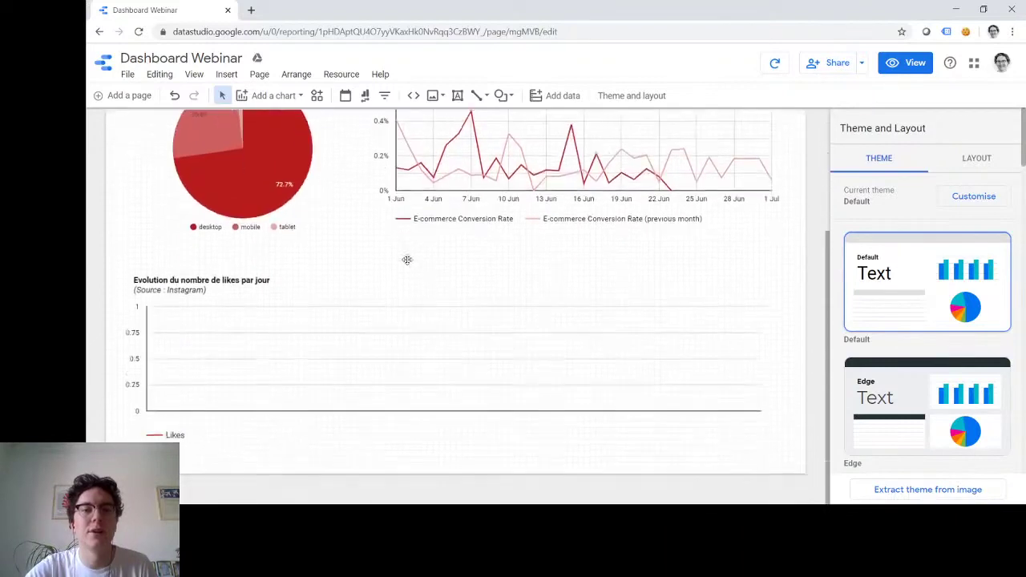
click(225, 288)
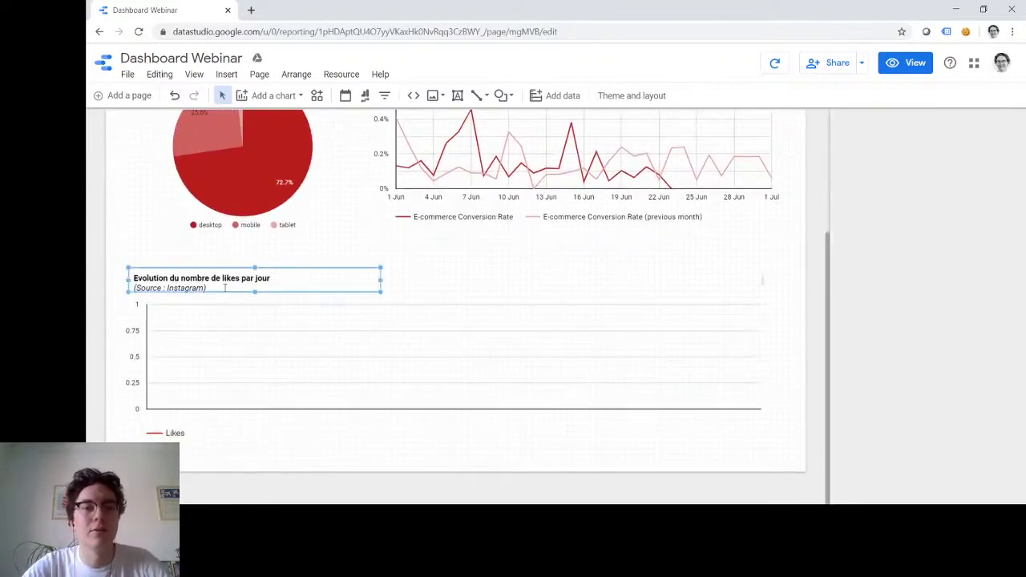
shift+click(245, 329)
scroll(245, 330, down, 1)
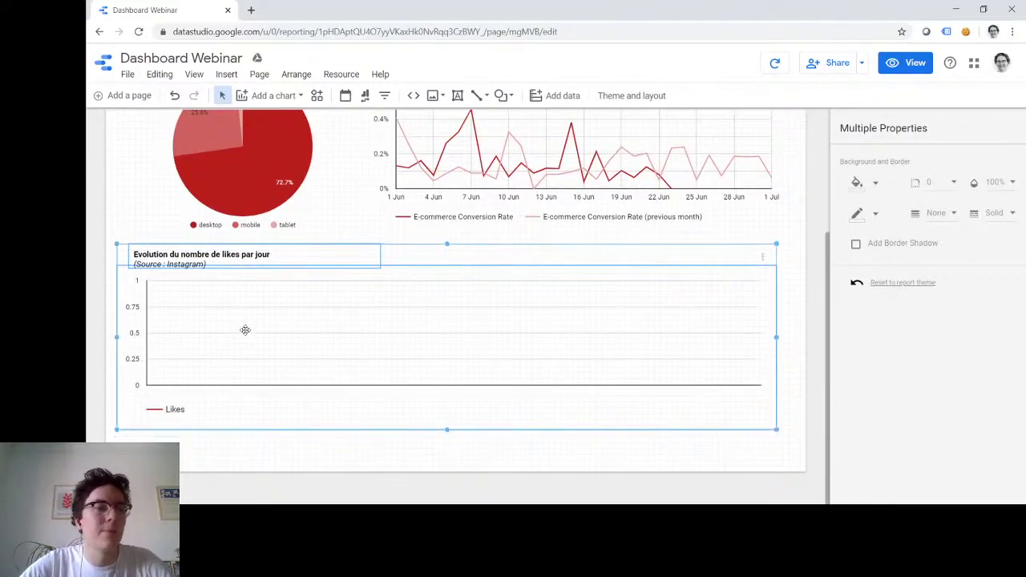
click(819, 287)
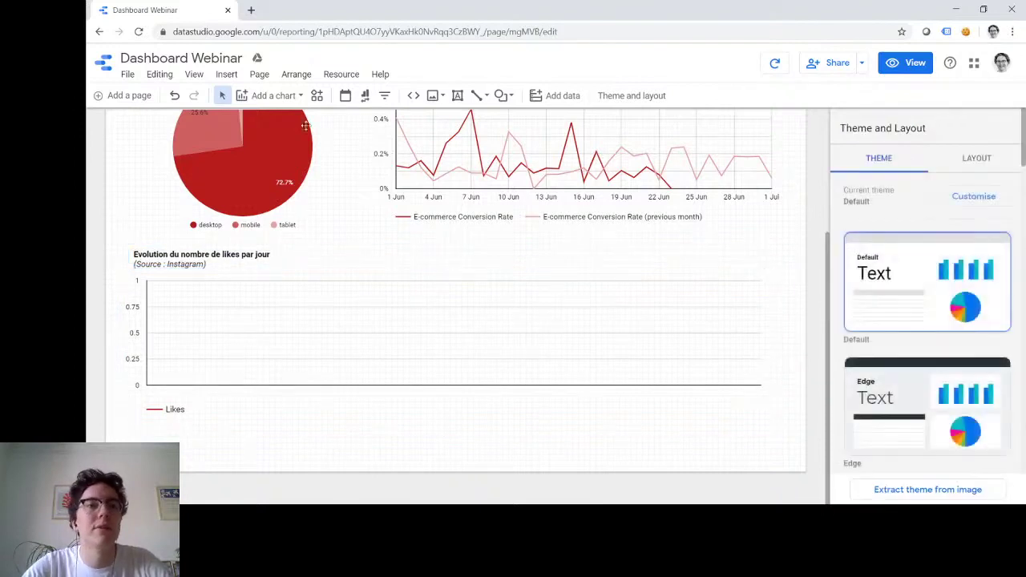
- Add a scorecard below the Instagram likes chart and set its data source to 1 Master View
click(278, 97)
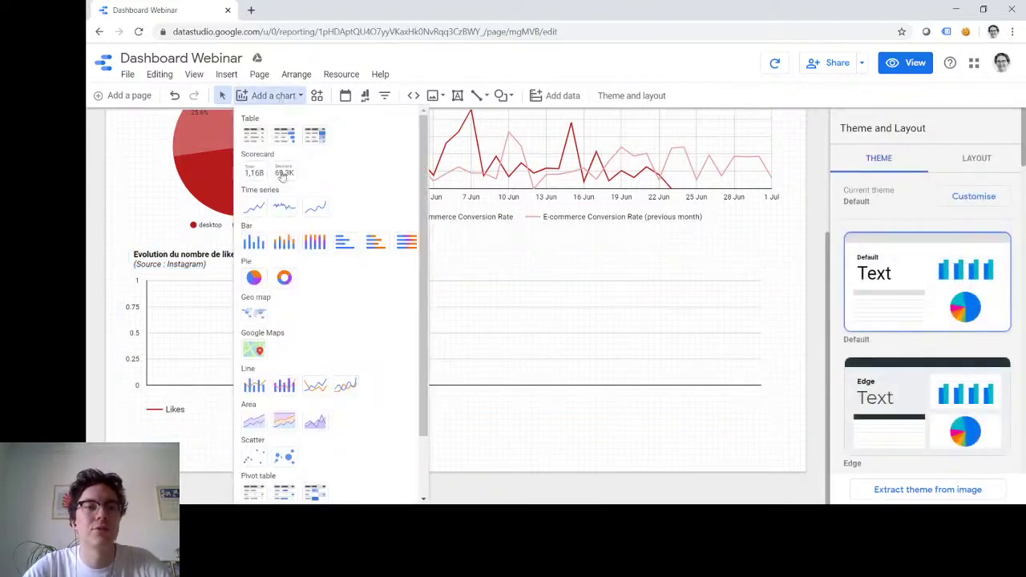
click(256, 175)
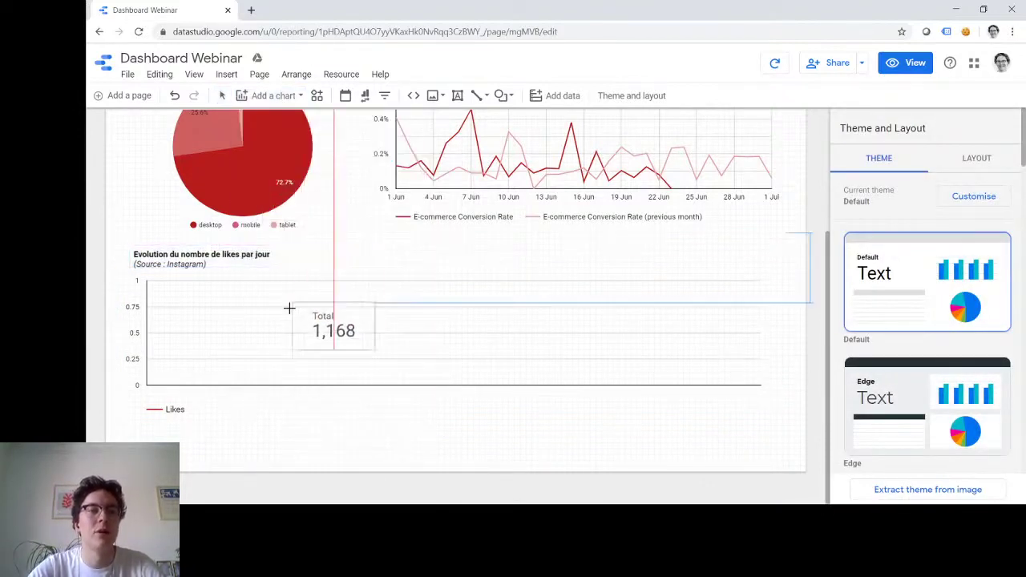
click(396, 409)
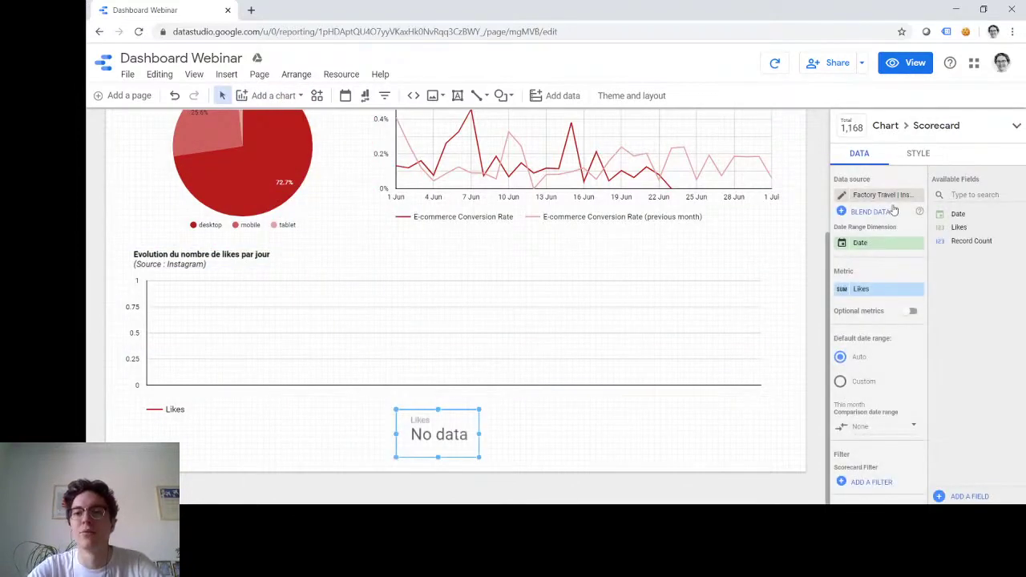
click(893, 197)
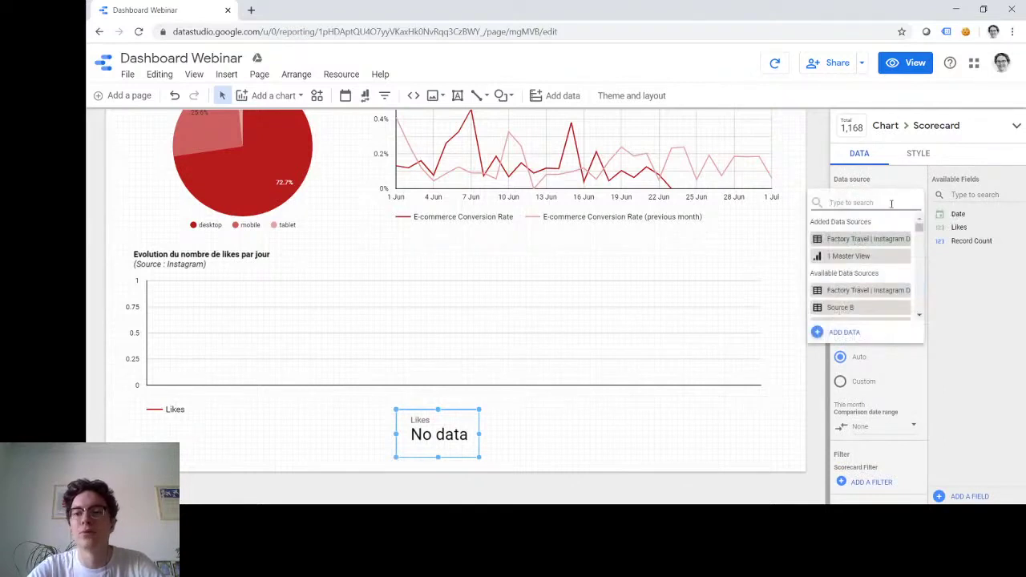
click(851, 257)
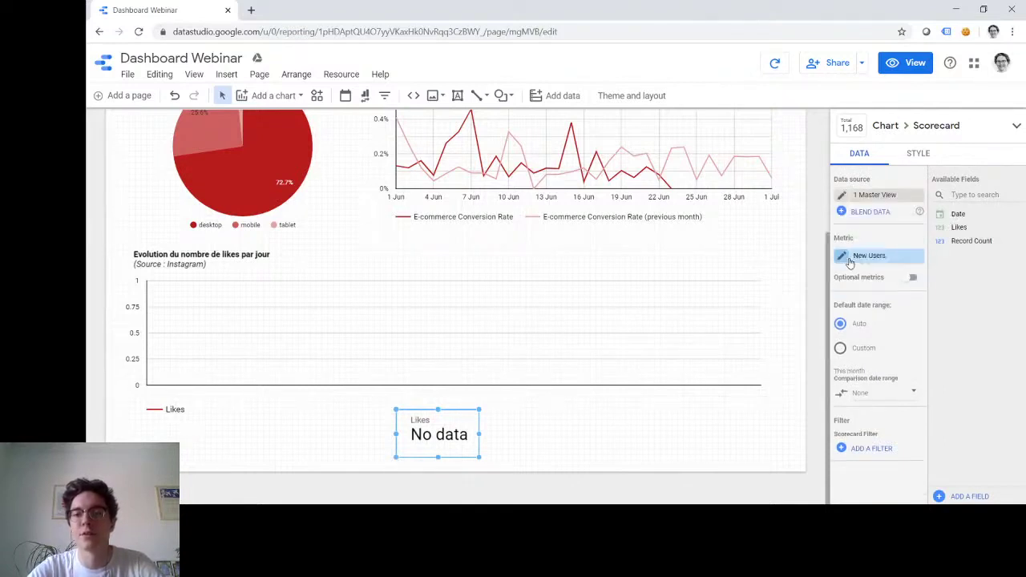
- Set the metric of the scorecard below the likes chart to E-commerce Conversion Rate
click(878, 258)
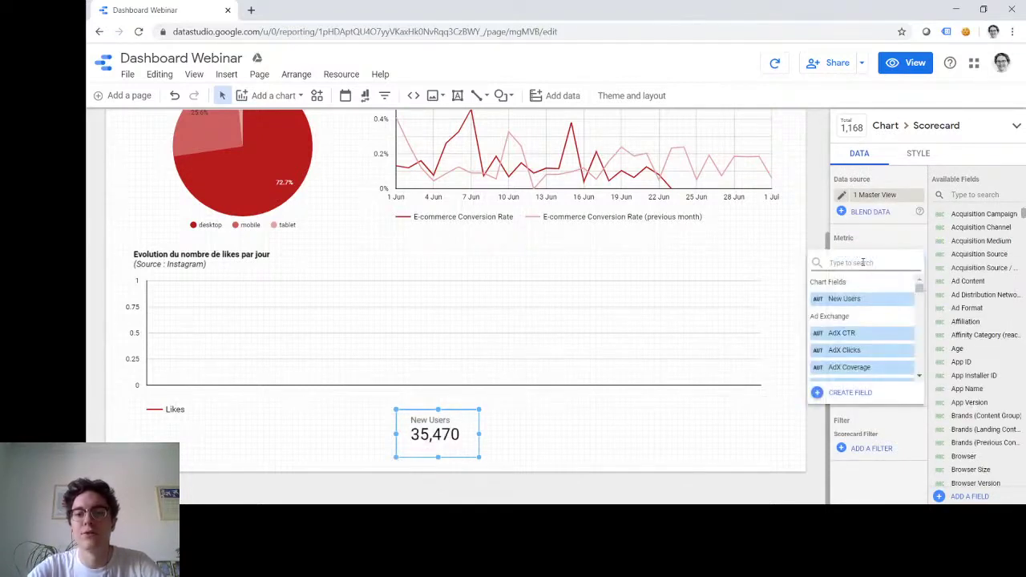
text(conversion)
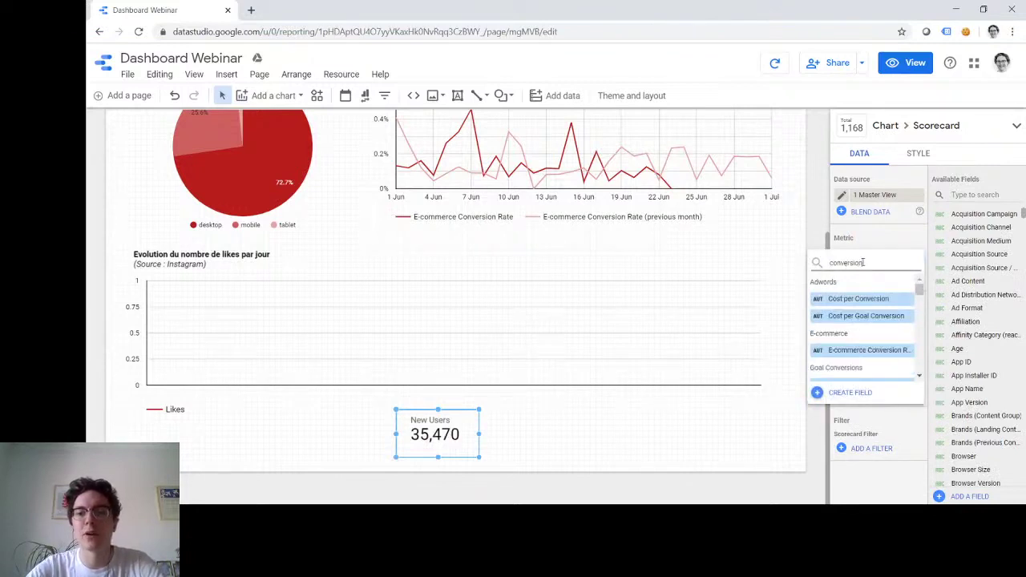
click(864, 350)
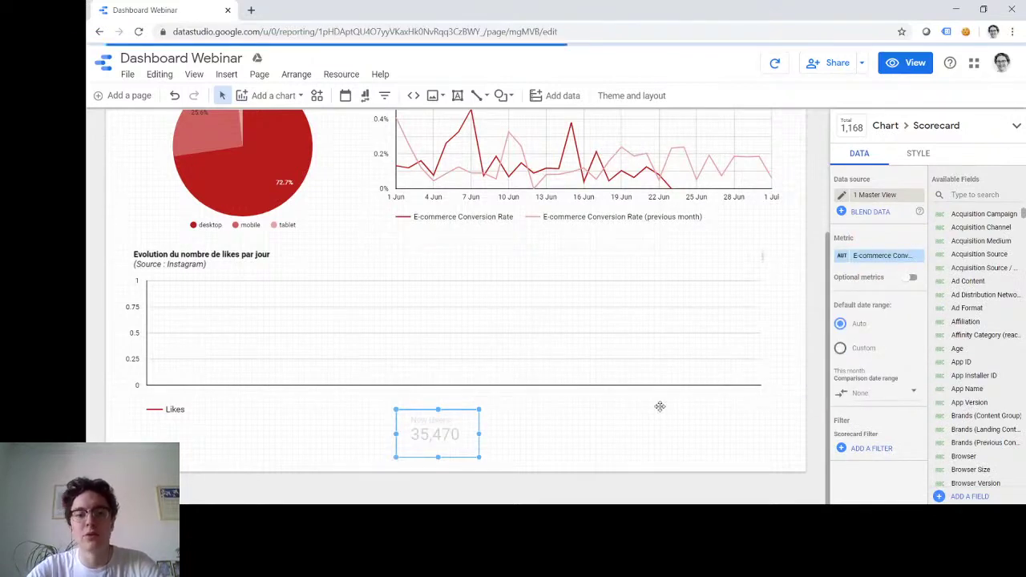
scroll(660, 406, up, 3)
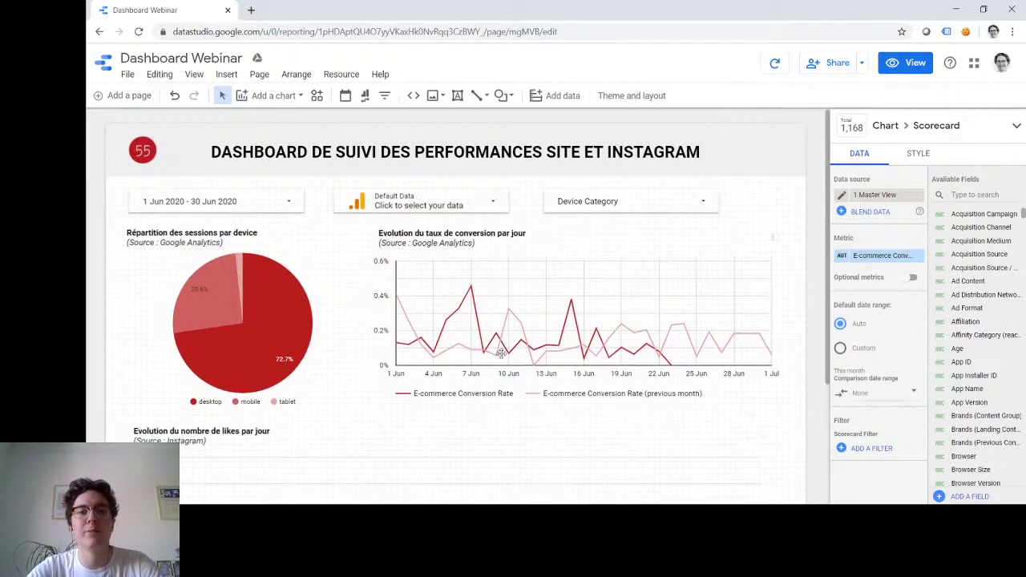
scroll(451, 286, down, 2)
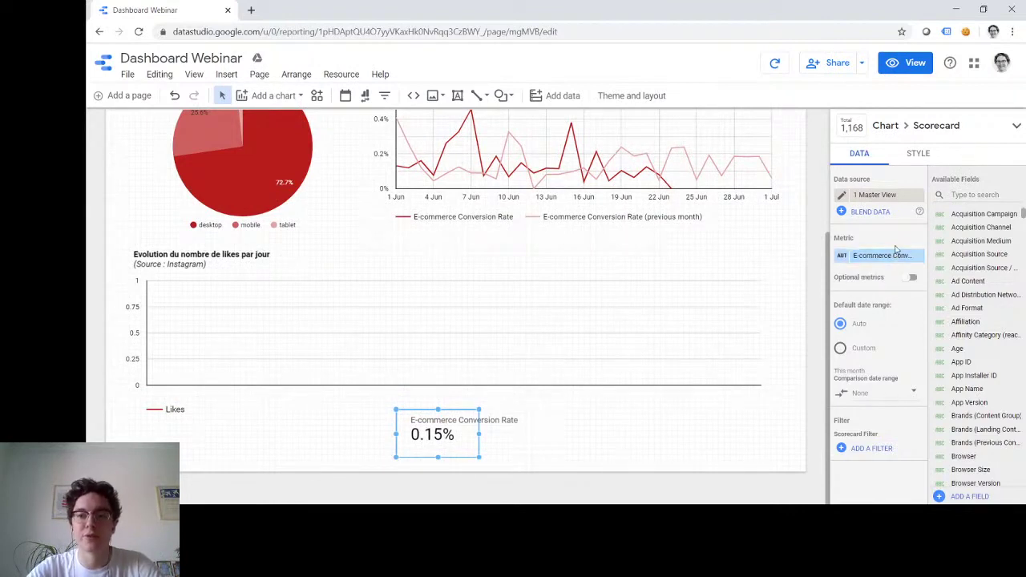
- Set the scorecard's comparison date range to Previous year and show the comparison as an absolute change
click(901, 398)
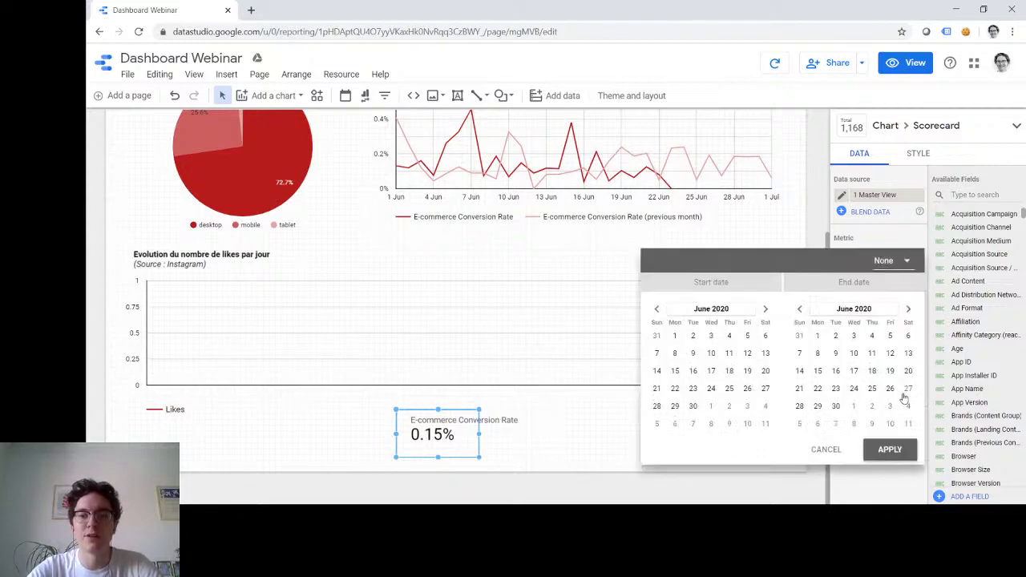
click(899, 260)
click(901, 232)
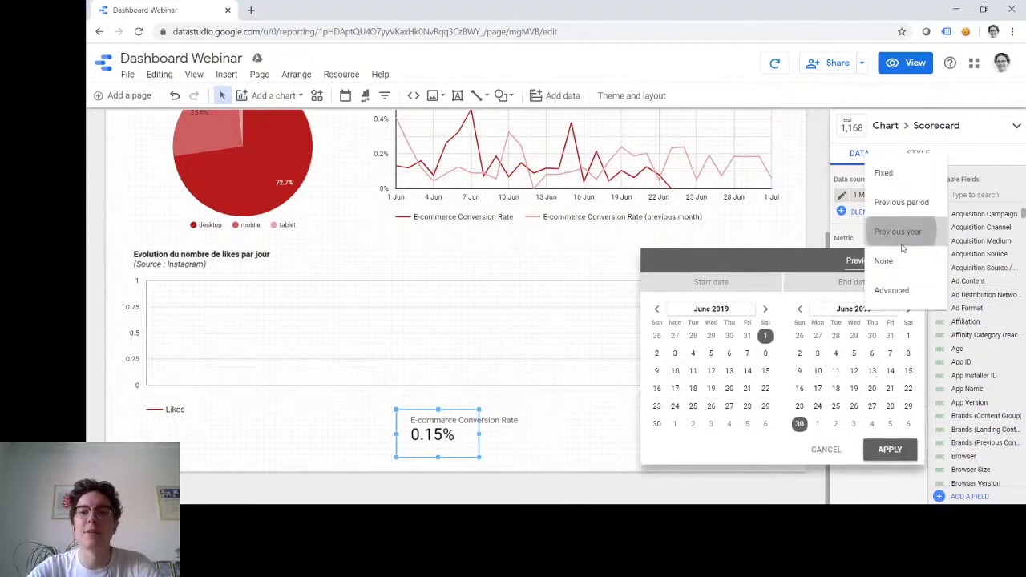
click(890, 449)
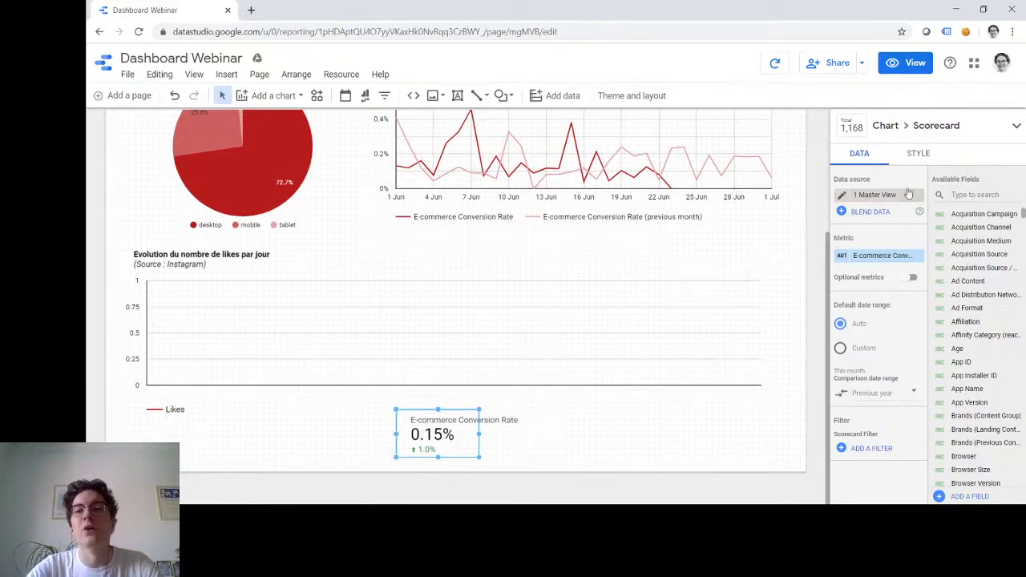
click(918, 154)
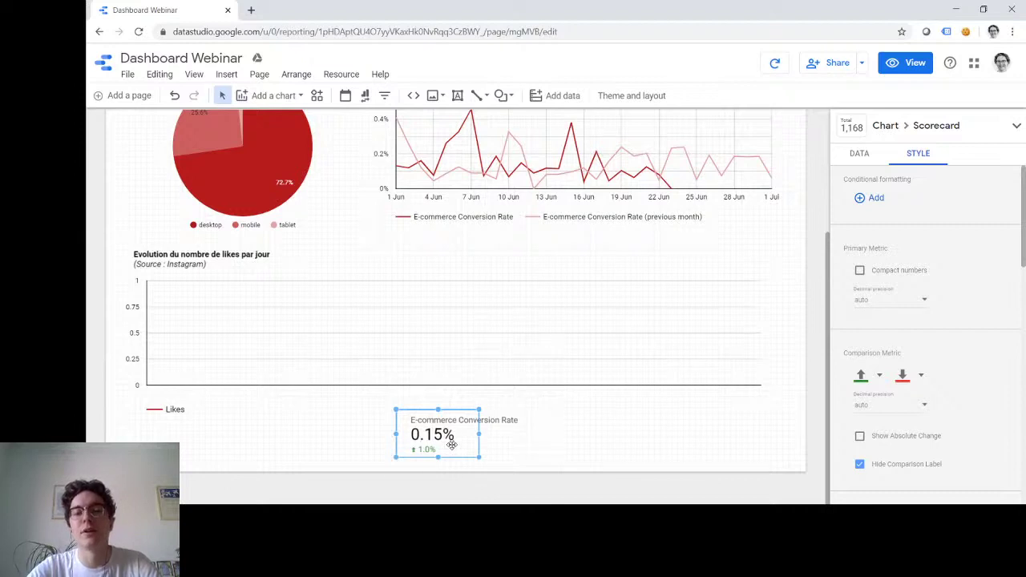
click(859, 437)
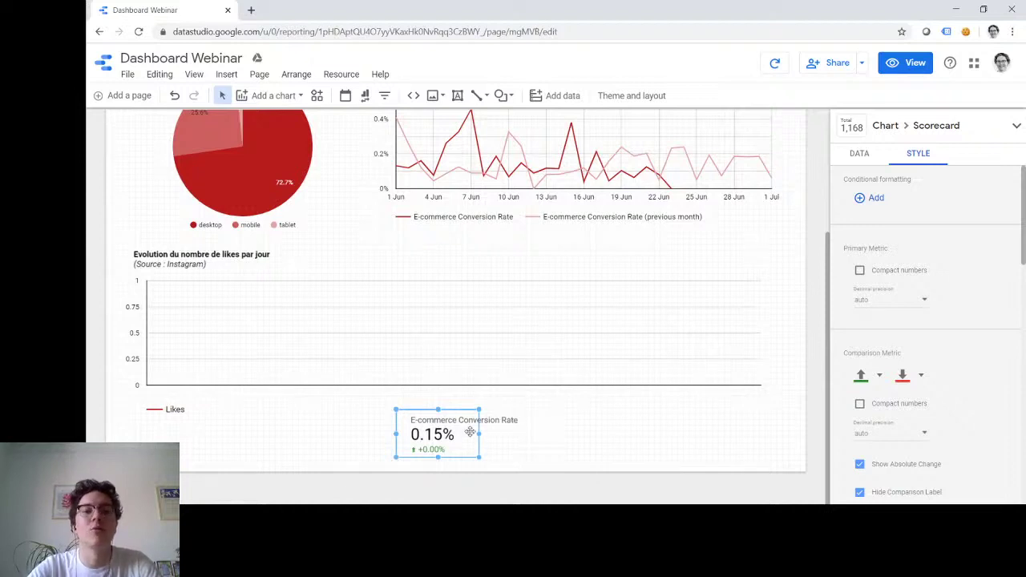
- Change the scorecard's metric to Sessions
click(860, 157)
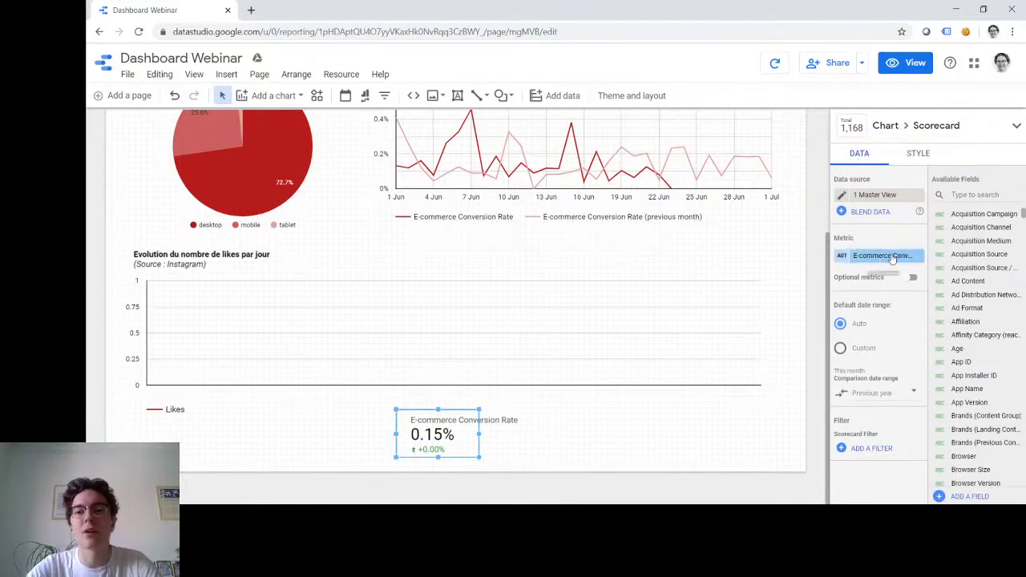
click(881, 256)
text(sessions)
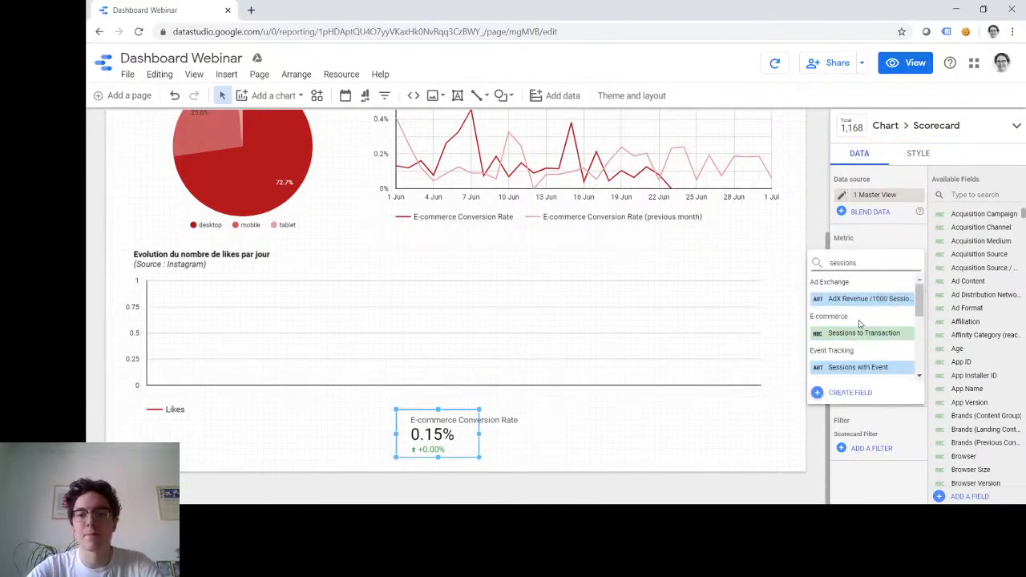
scroll(862, 321, down, 2)
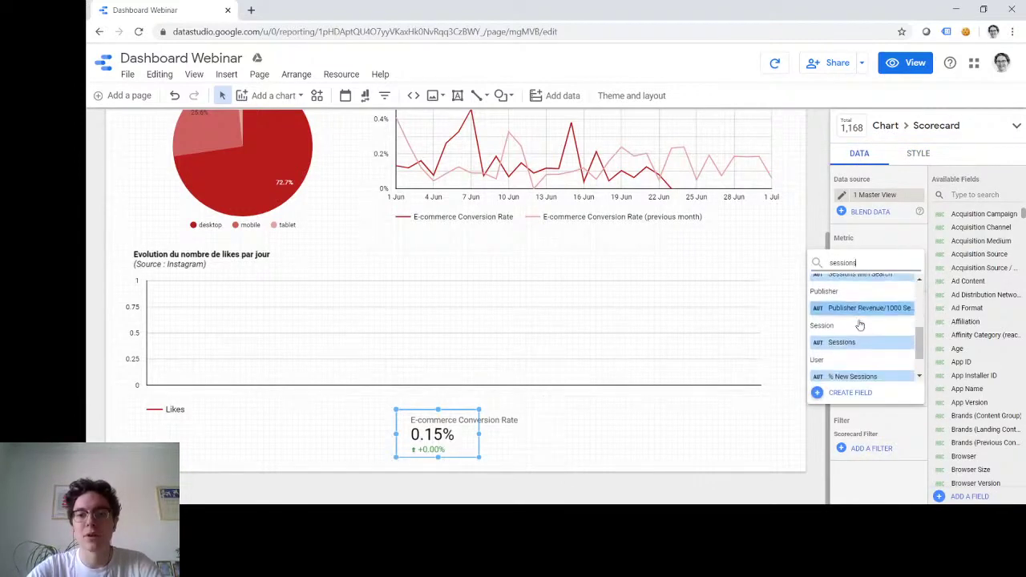
click(852, 343)
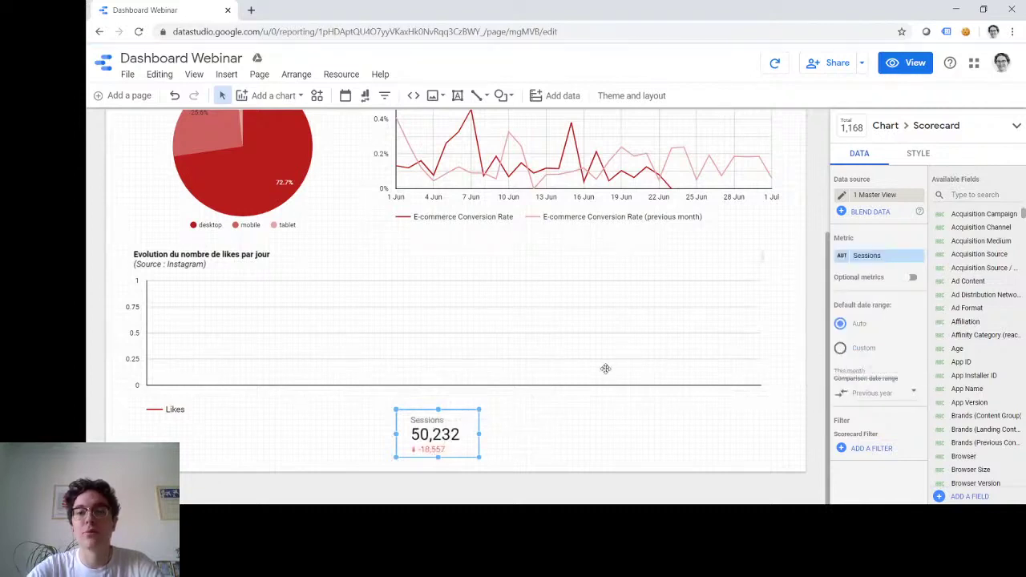
- Switch the Sessions scorecard's comparison to a percentage change and back to an absolute change
click(922, 157)
click(877, 465)
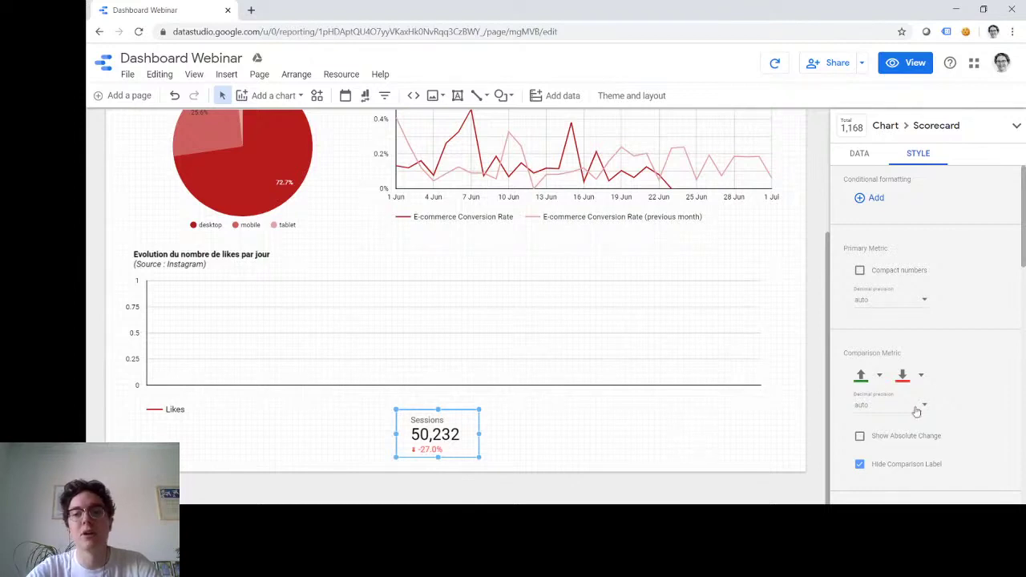
click(860, 436)
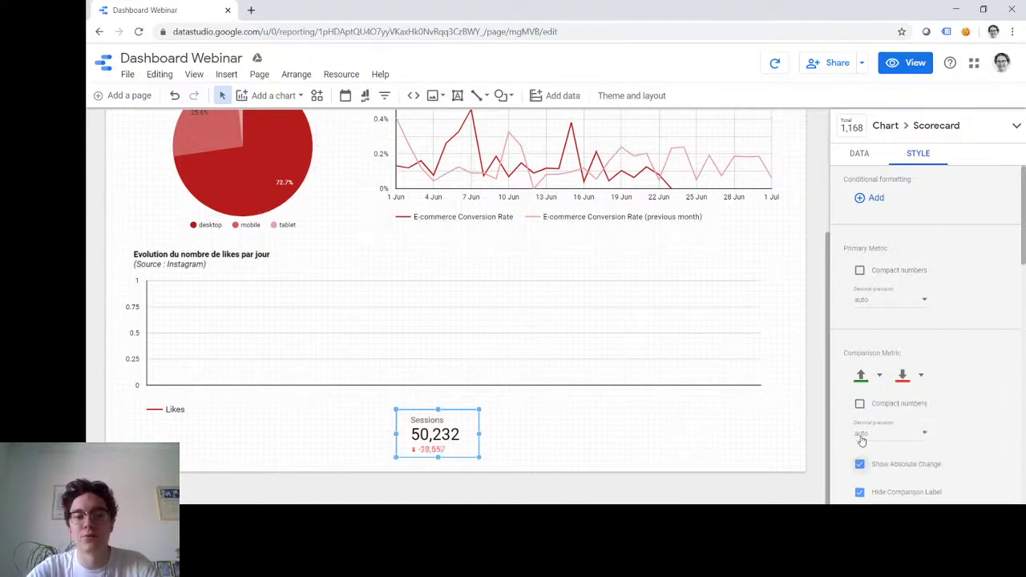